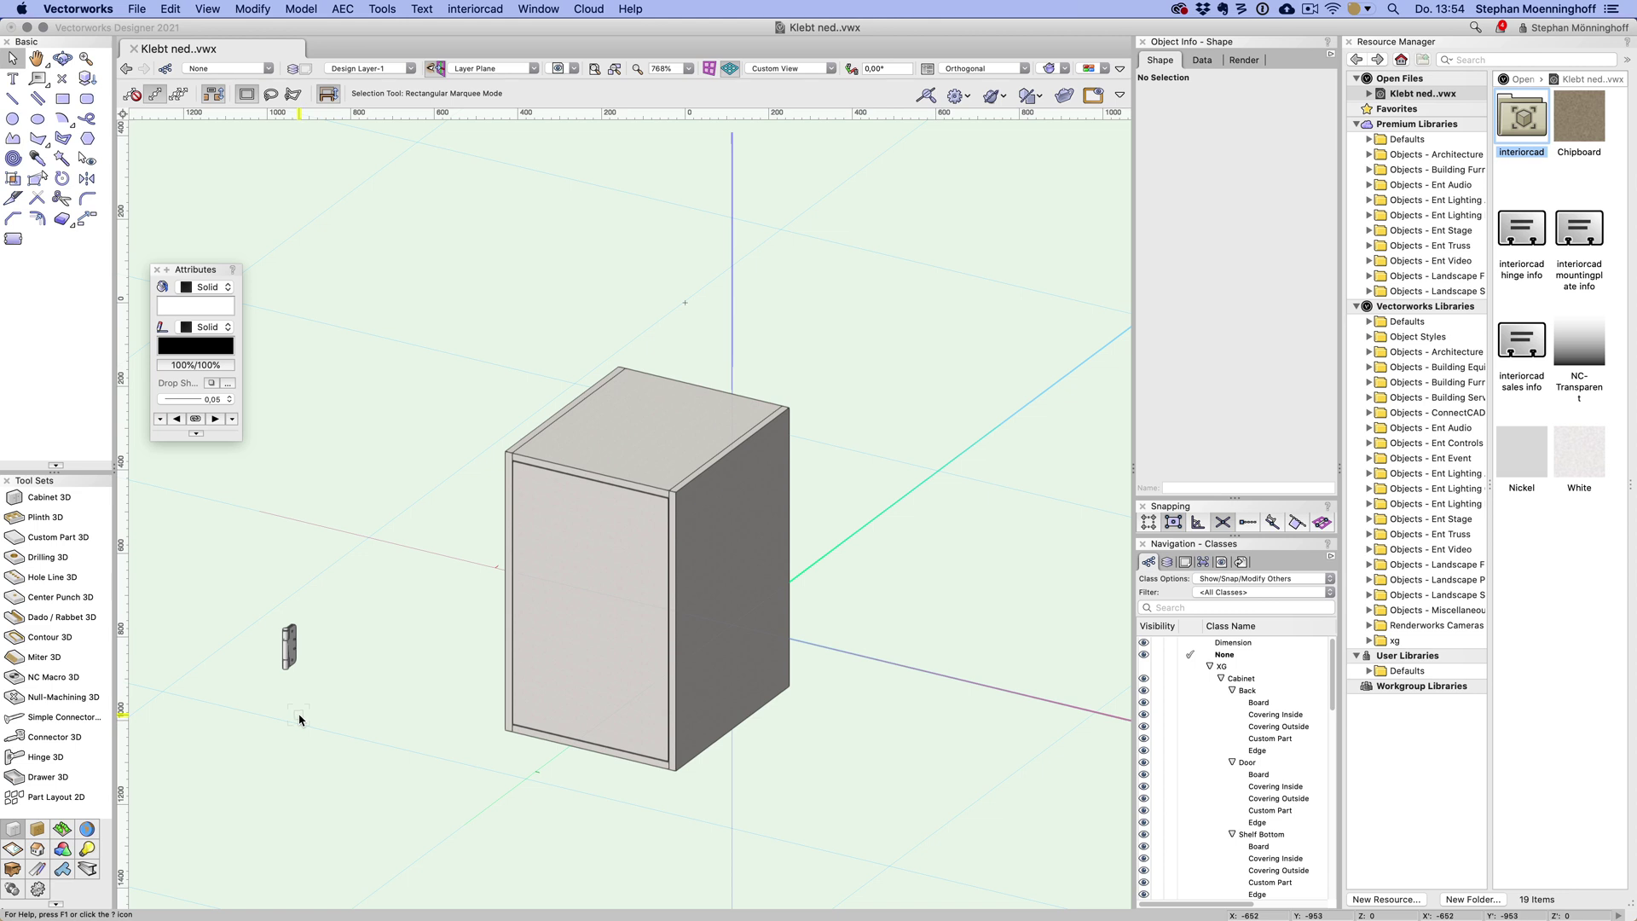
- Insert Duomatic 110° 48/6 press-in hinges along the left edge of the cabinet door using the Hinge Default grid
left_click(24, 758)
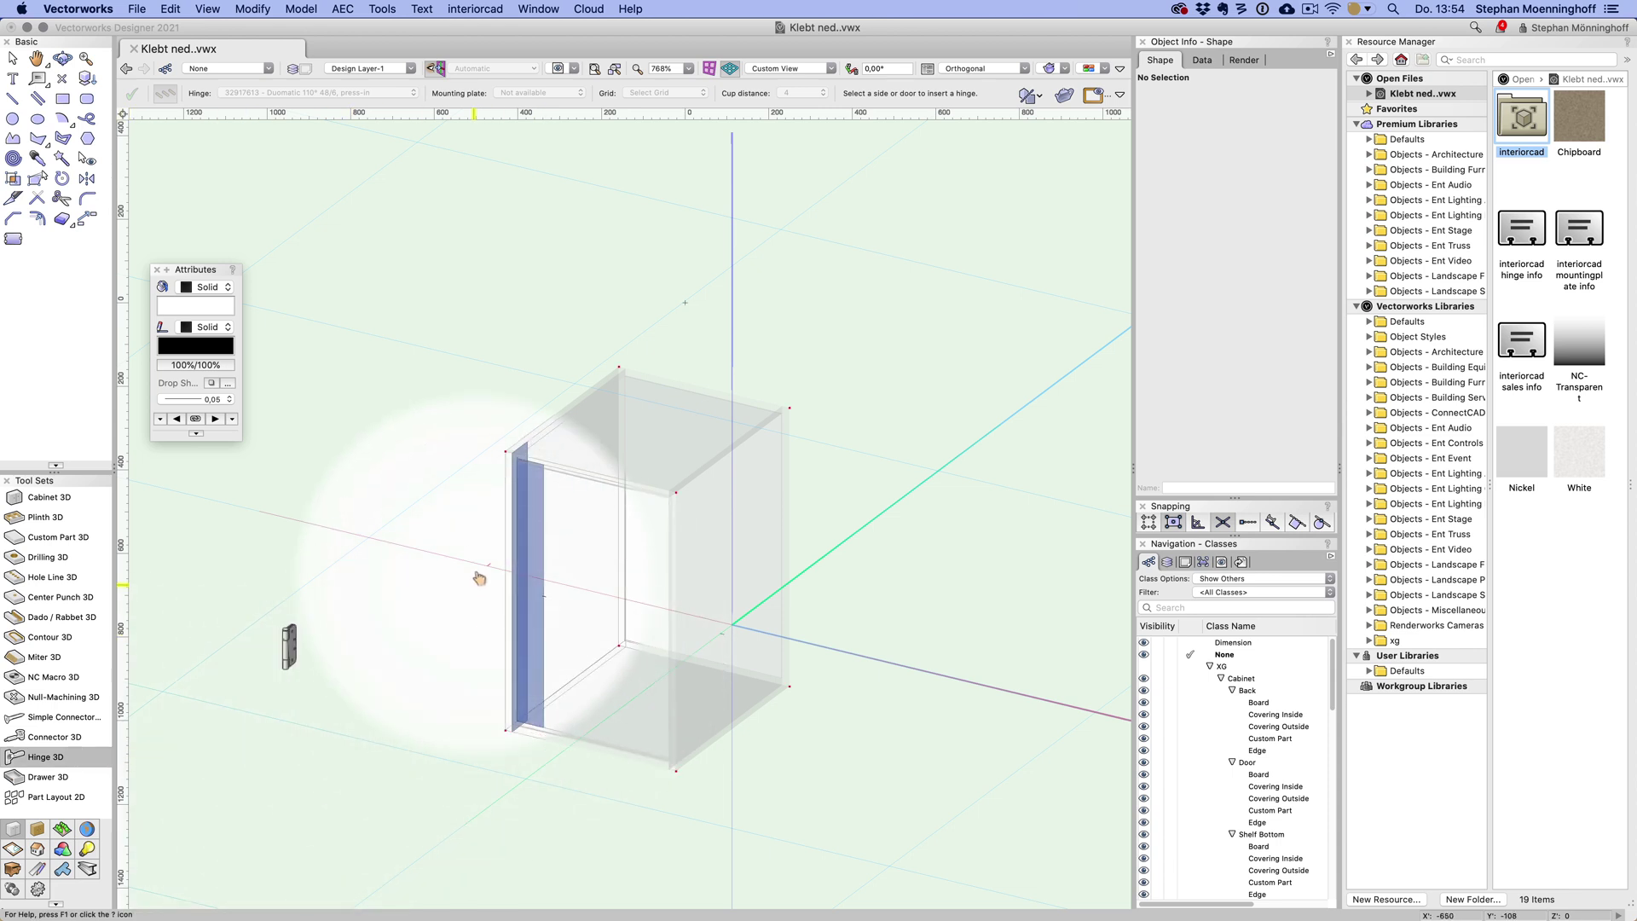
left_click(536, 530)
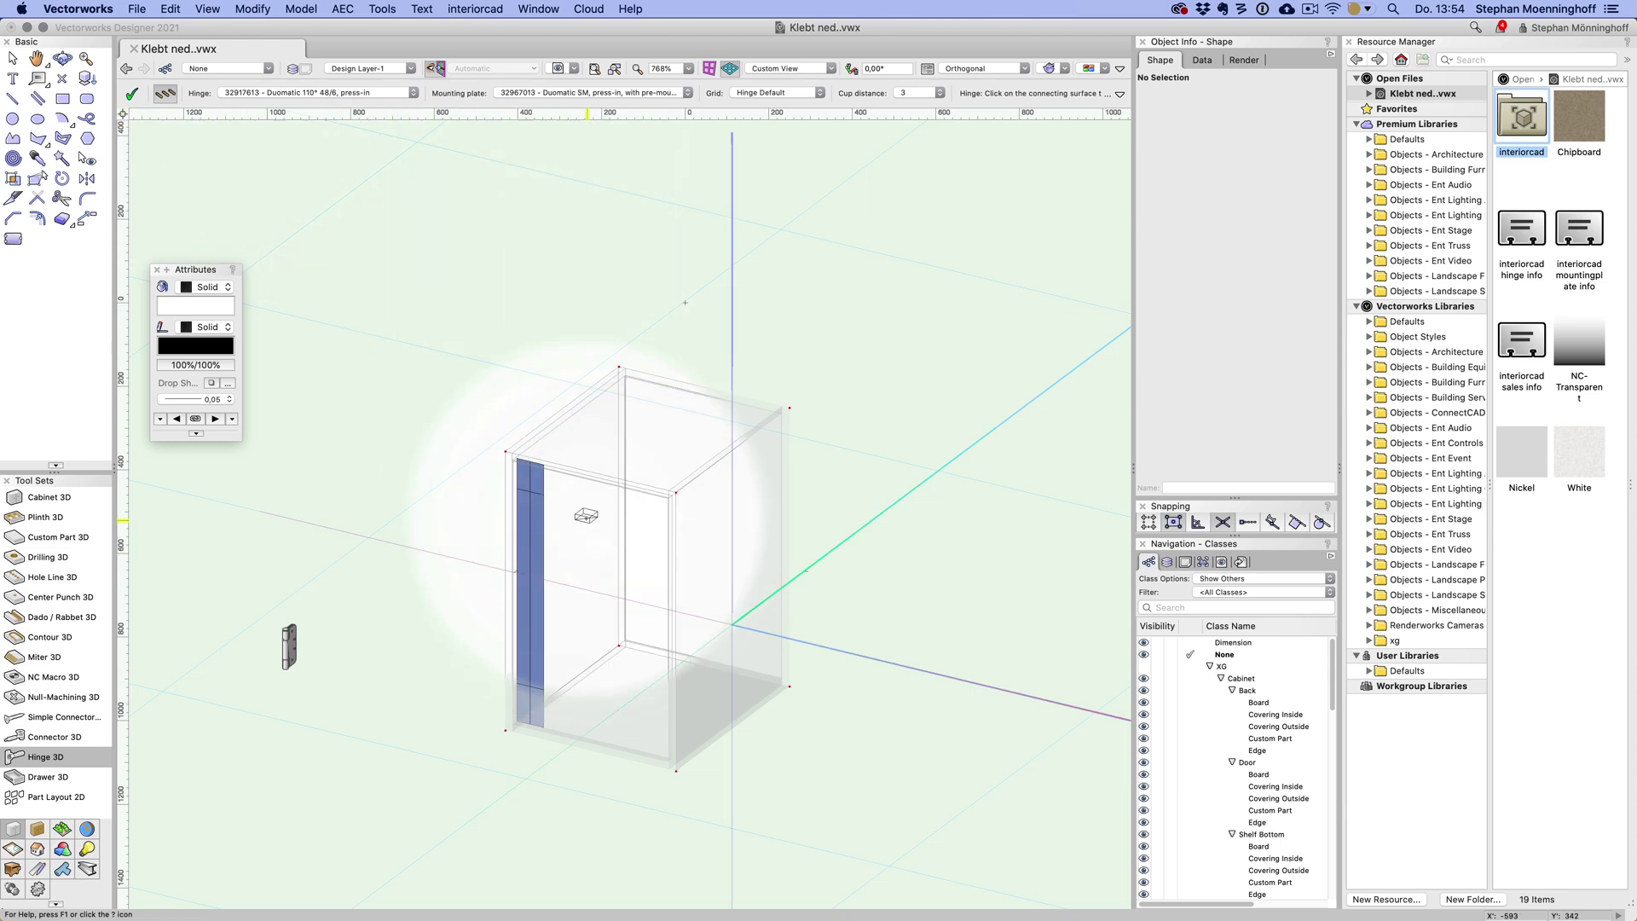
left_click(529, 491)
left_click(530, 492)
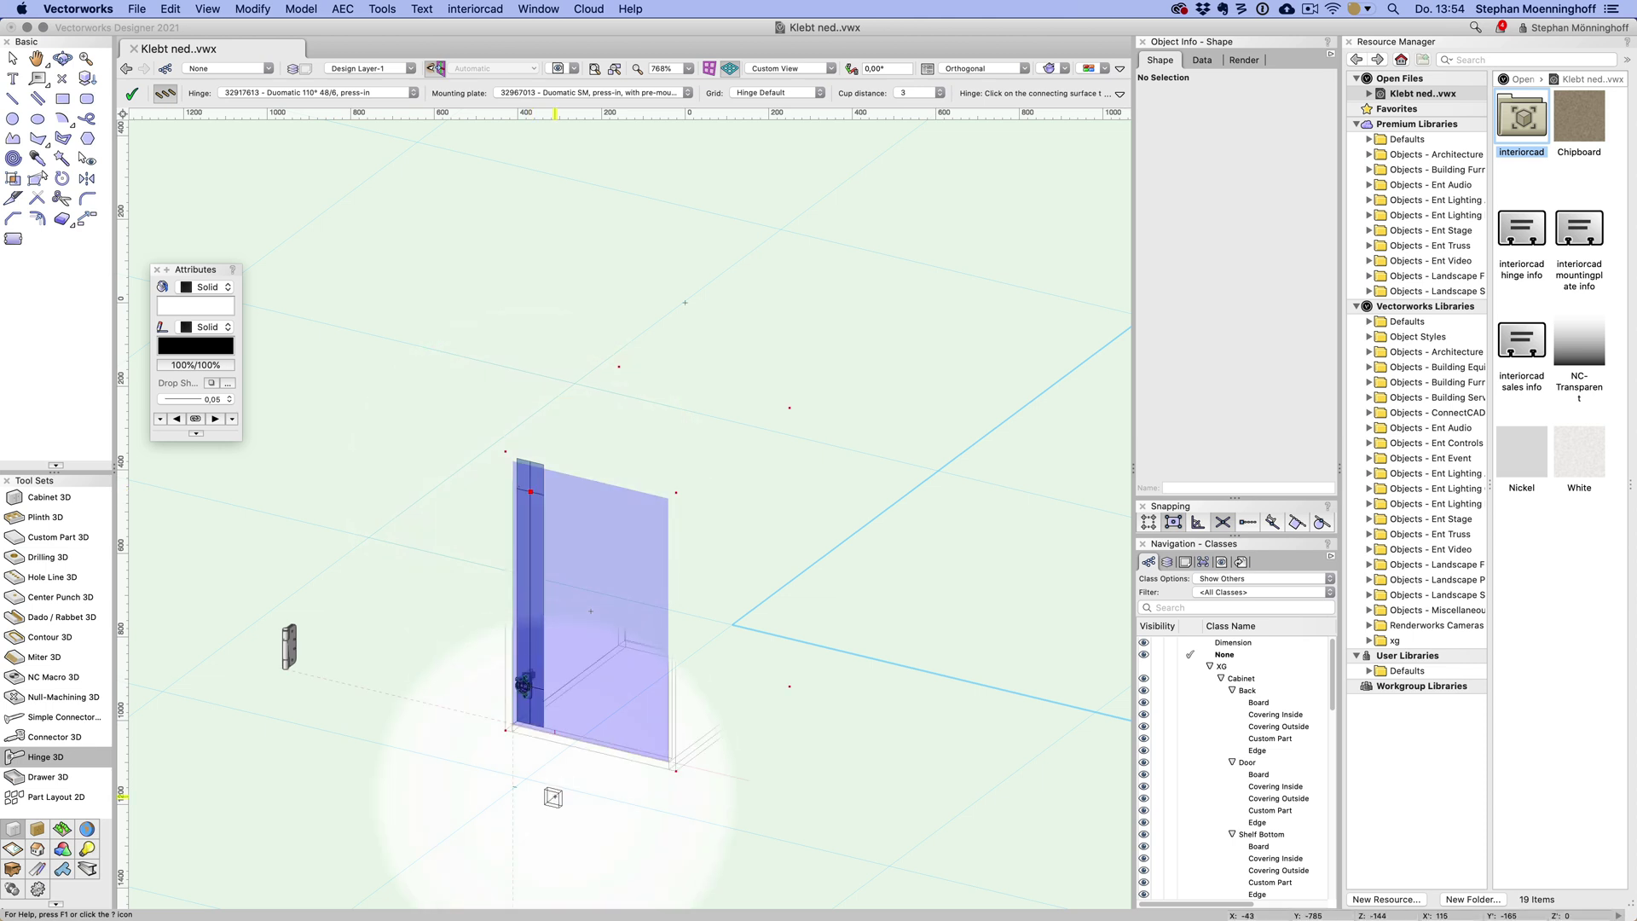
key("x")
scroll(556, 794, "down", 3)
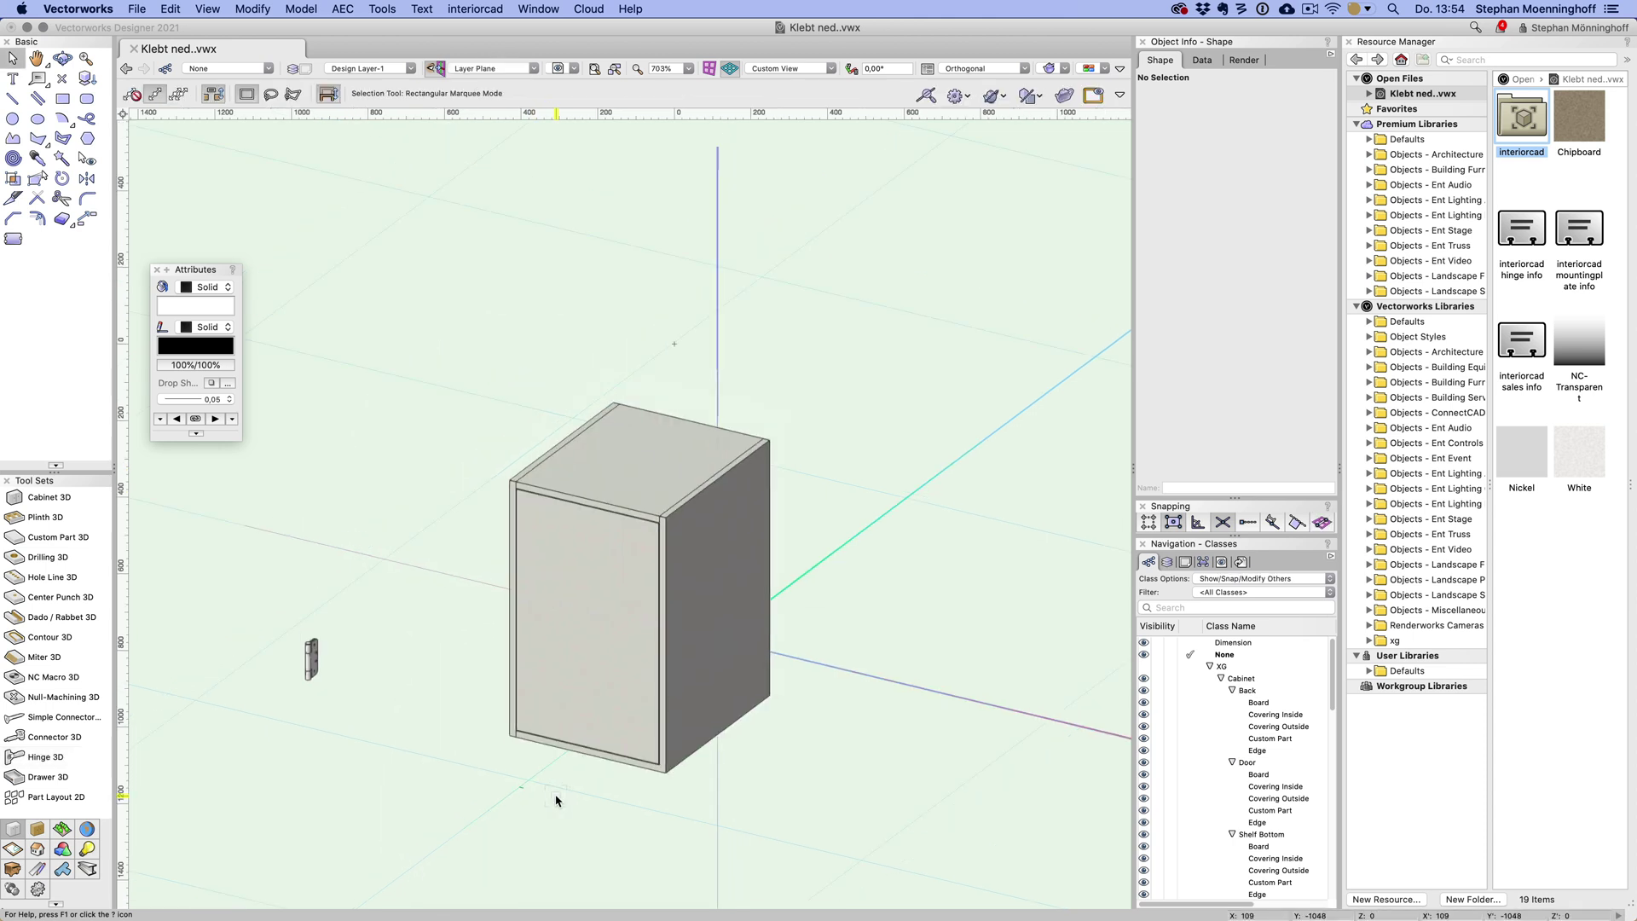
- Display the model as a wireframe and shift the cabinet slightly together with its hinges
key("super+shift+w")
left_click(579, 773)
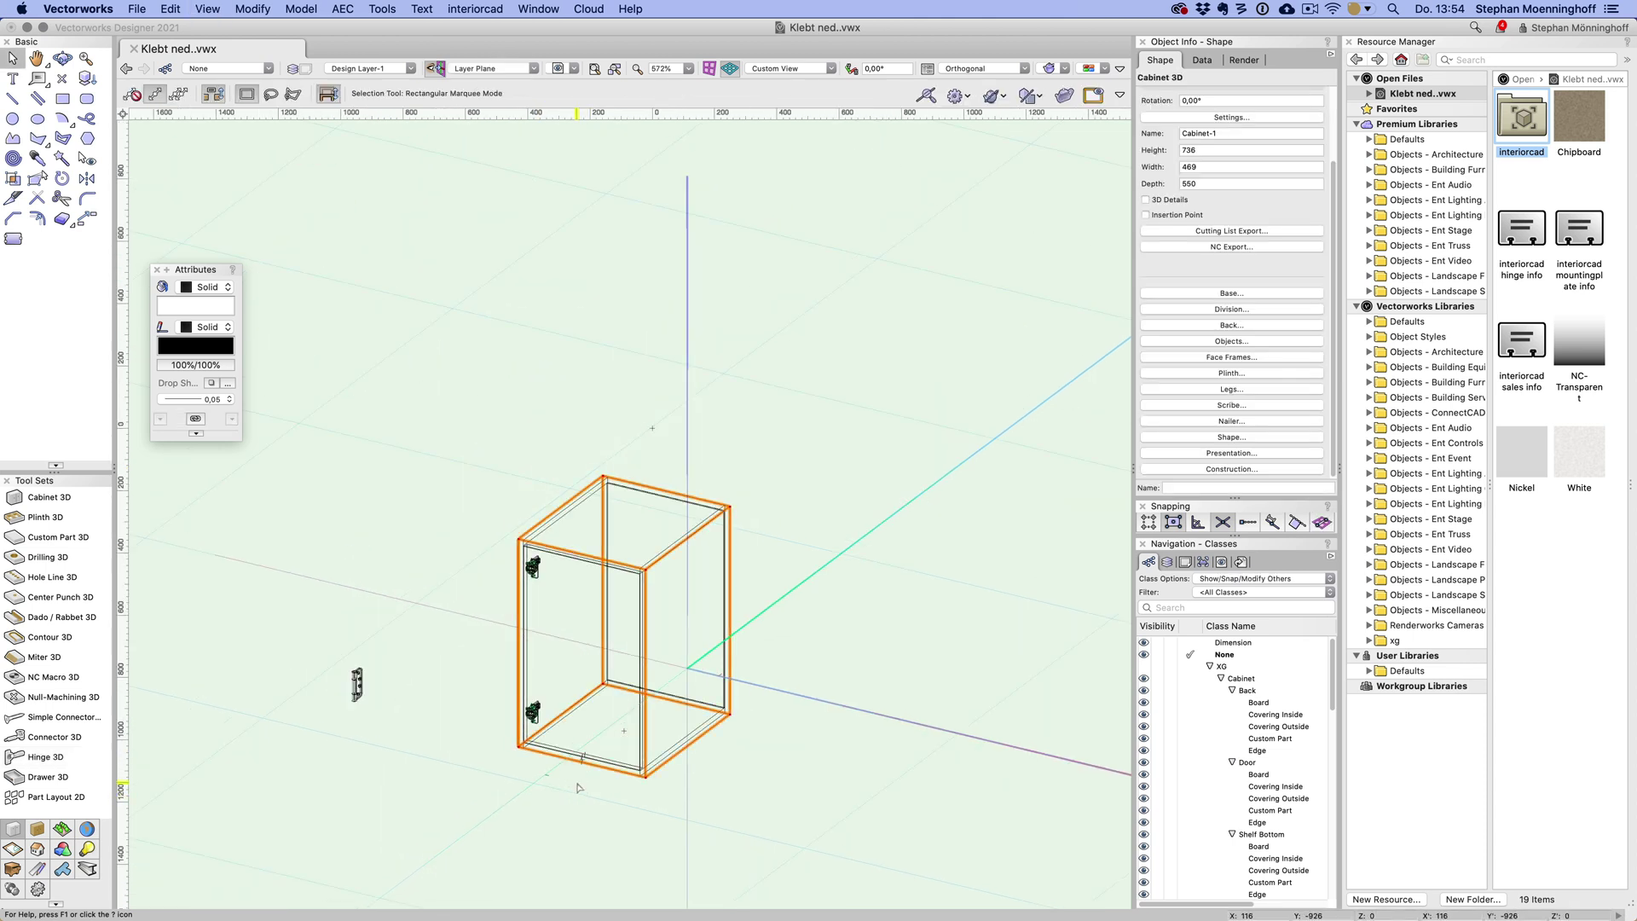
mouse_move(579, 773)
left_mouse_down()
mouse_move(443, 744)
mouse_move(576, 764)
left_mouse_up()
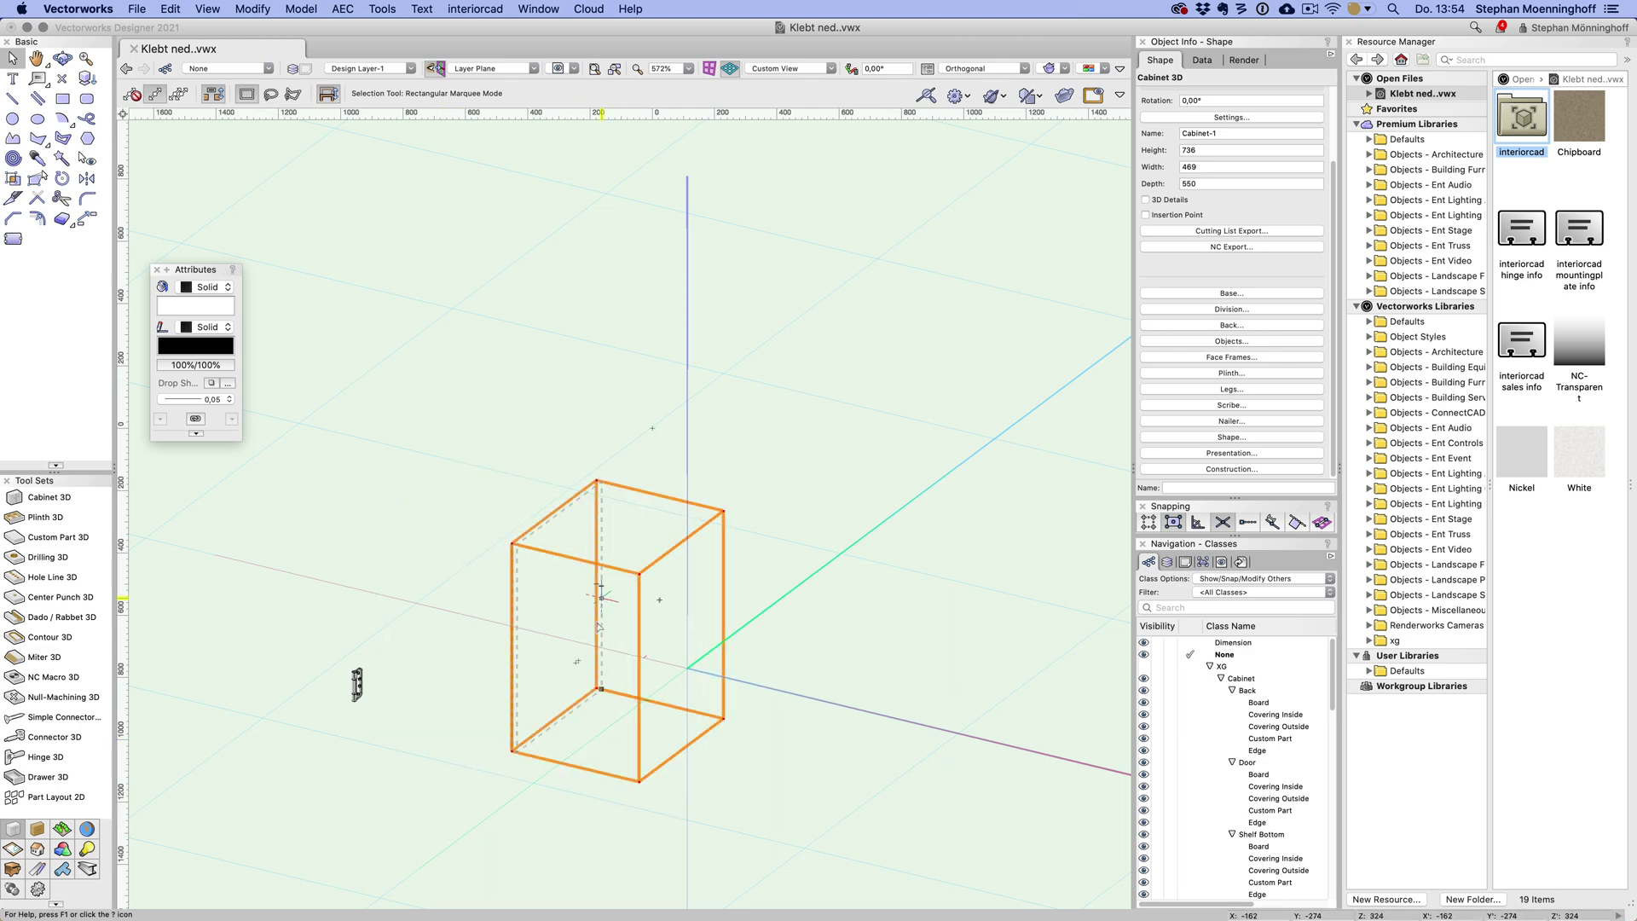
- Set the cabinet's height to 2100
scroll(600, 750, "up", 1)
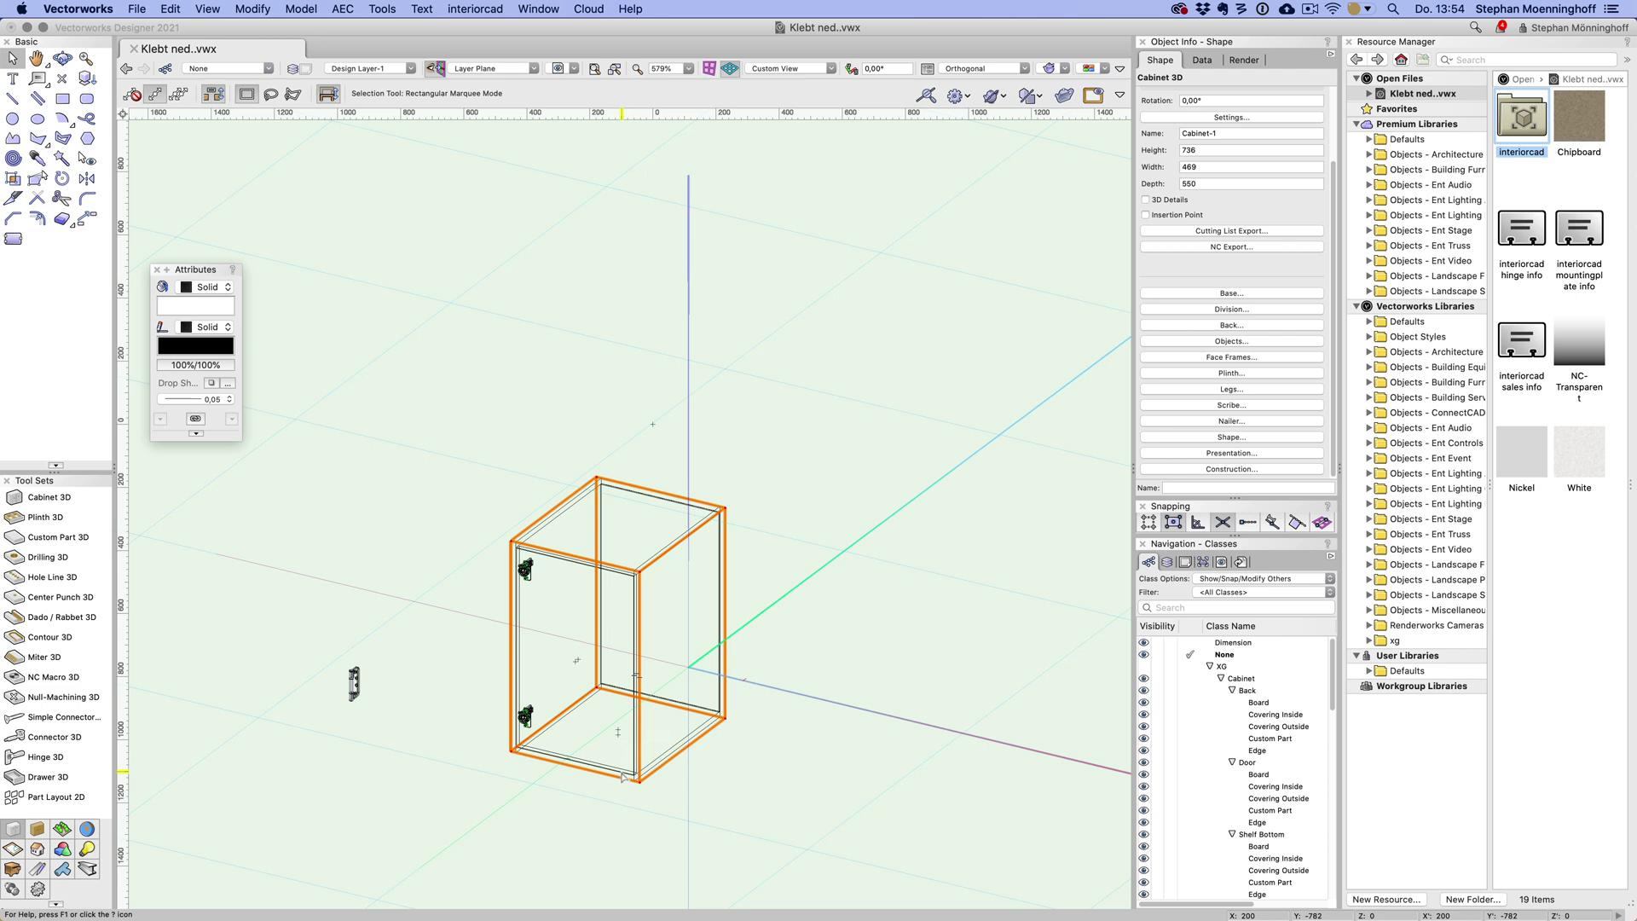
left_click(1201, 150)
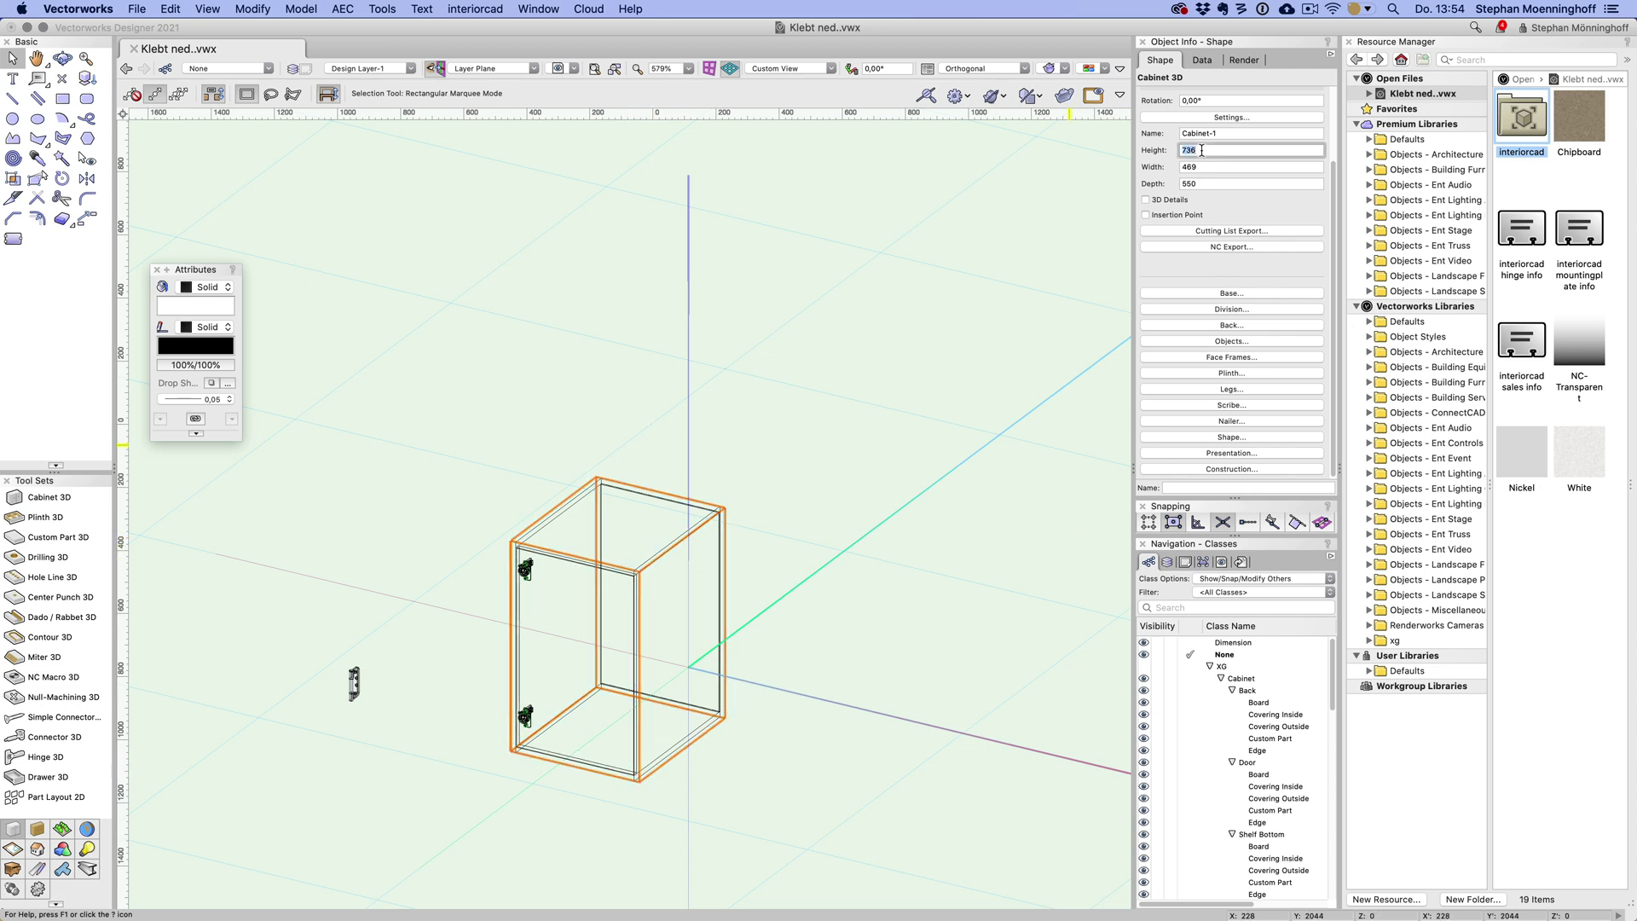
type("2100")
key("Return")
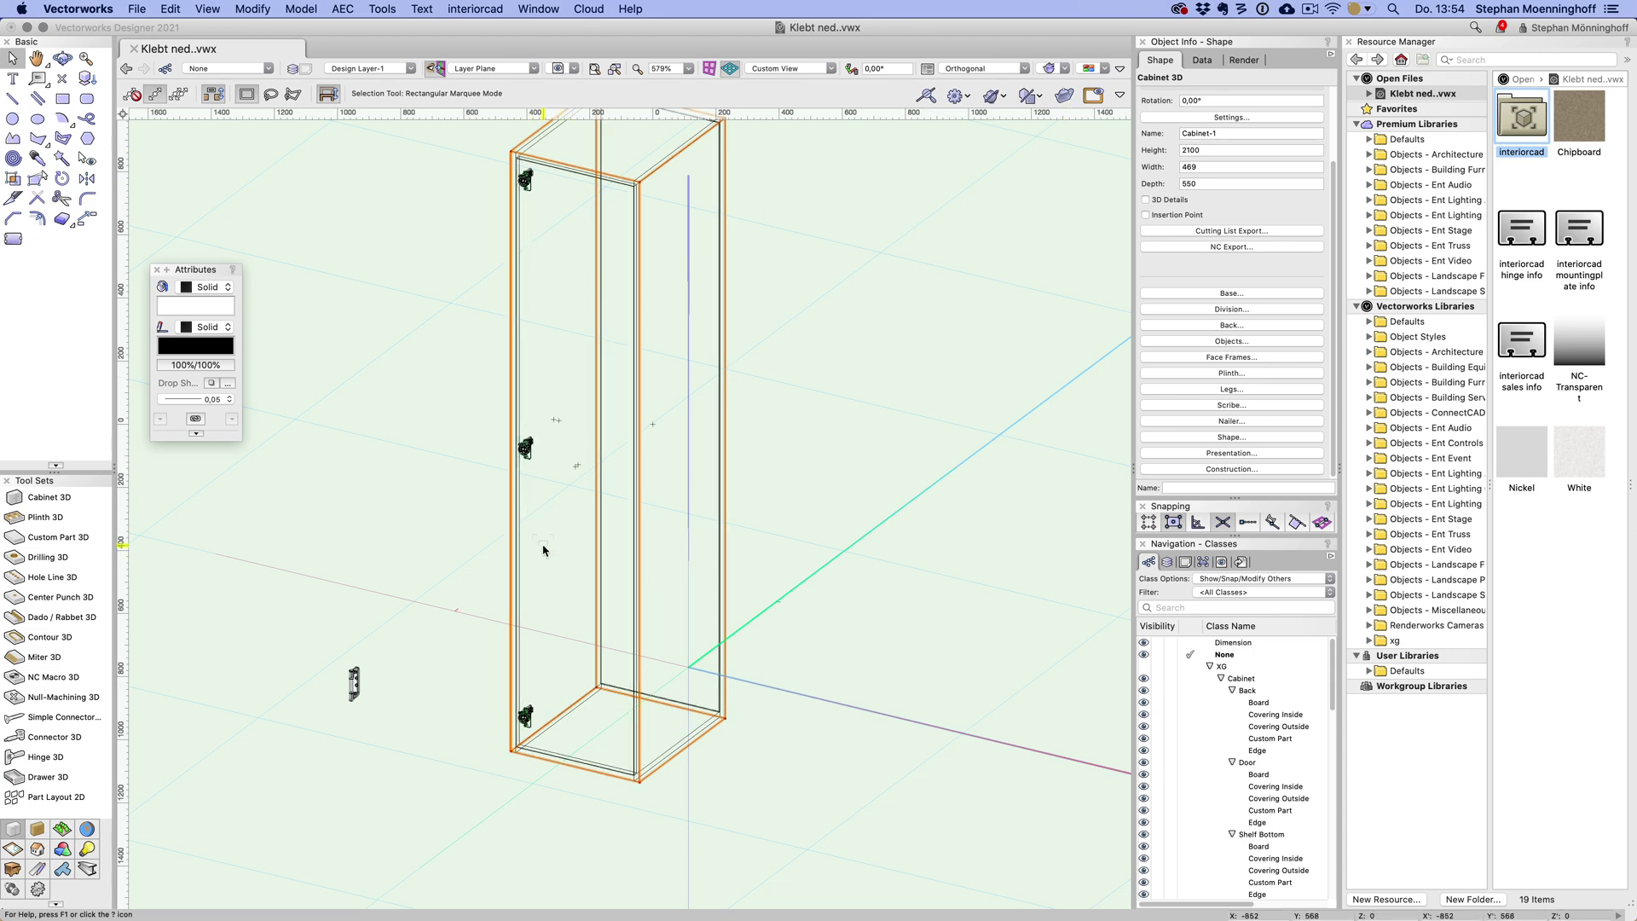
- In the front view, duplicate the middle door hinge once above and once below, and shift the cabinet slightly in a 3D view
key("2")
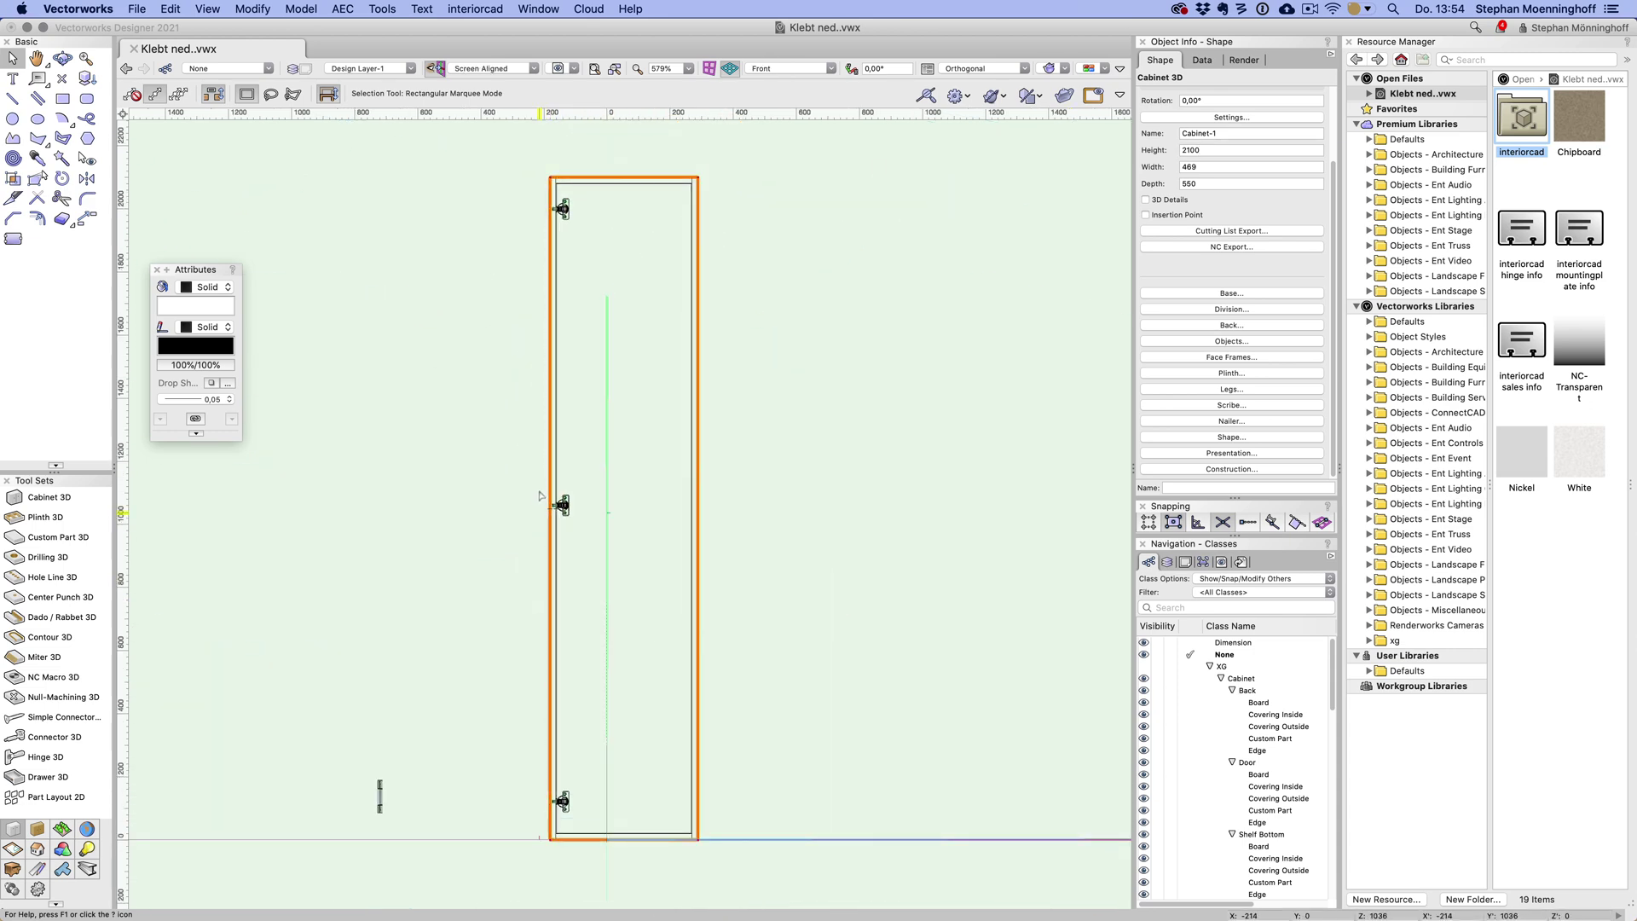
left_click_drag(563, 505, 563, 334, "alt")
left_click_drag(564, 505, 564, 641, "alt")
middle_click_drag(609, 678, 559, 700, "super")
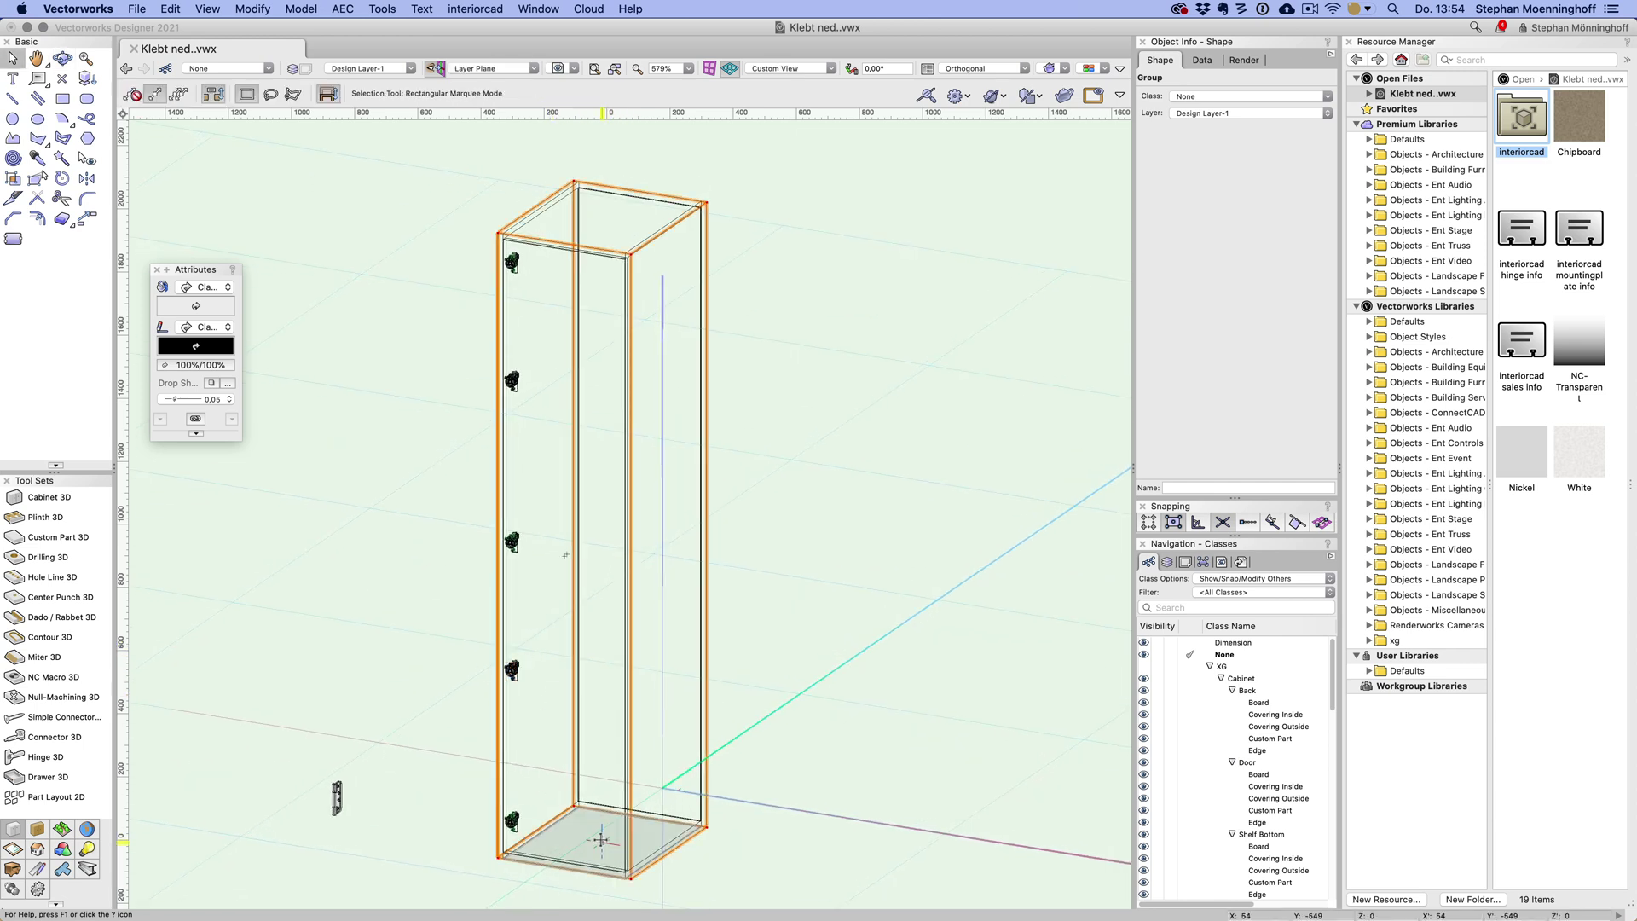
mouse_move(577, 864)
left_mouse_down()
mouse_move(515, 855)
mouse_move(602, 865)
left_mouse_up()
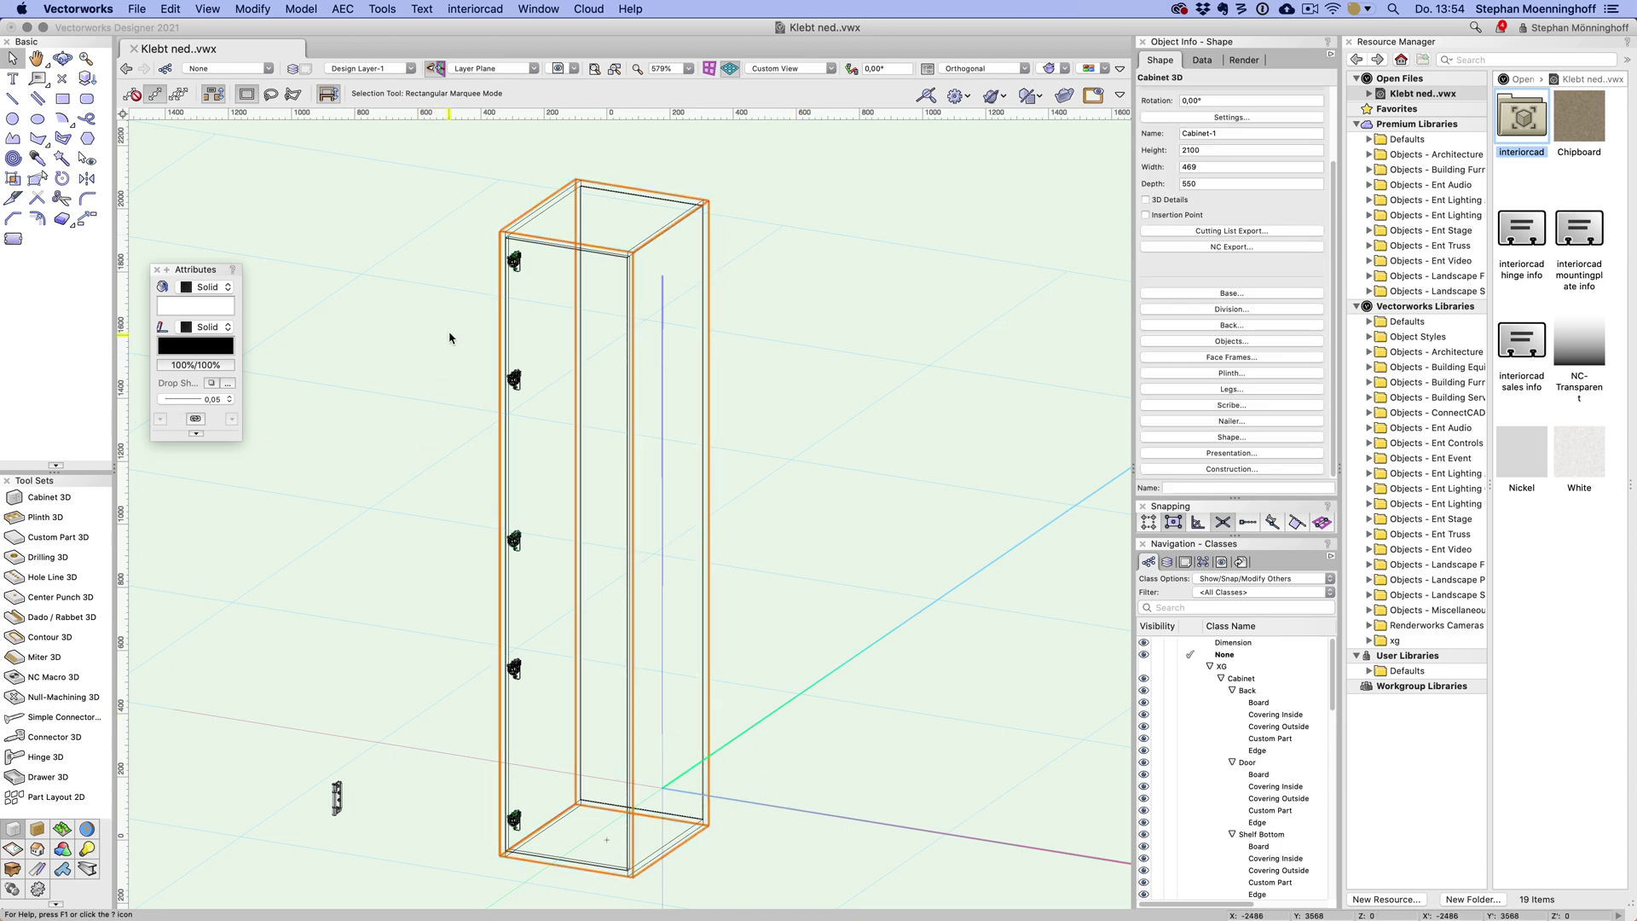
- Check the added door hinges individually and set the cabinet's height to 900
left_click(514, 379)
left_click(514, 541)
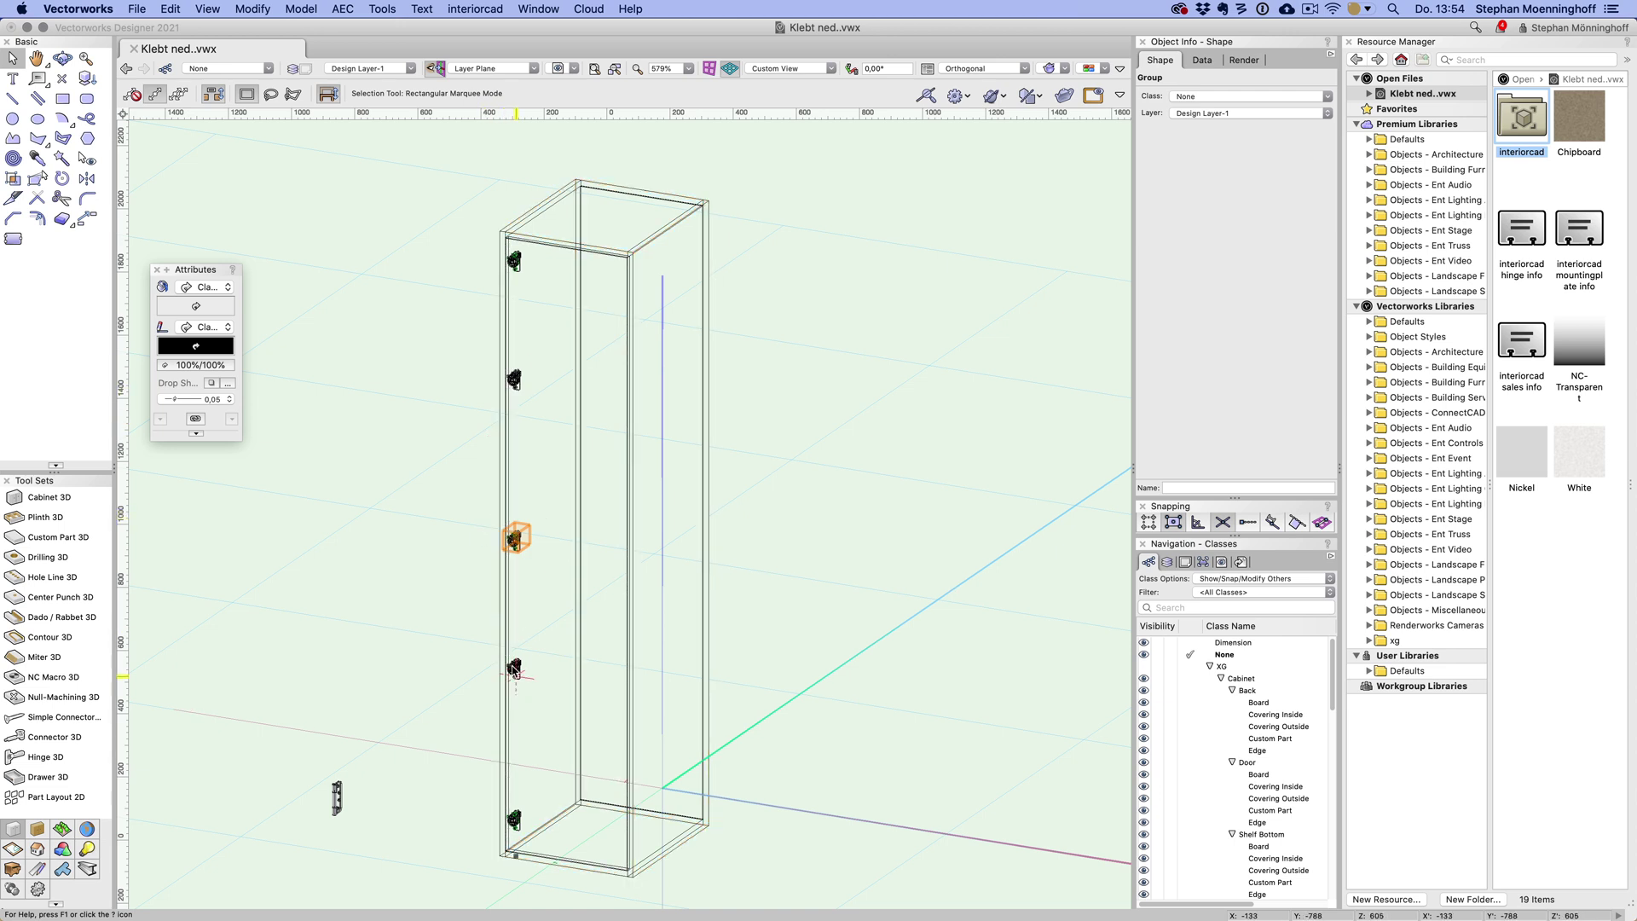
left_click(581, 314)
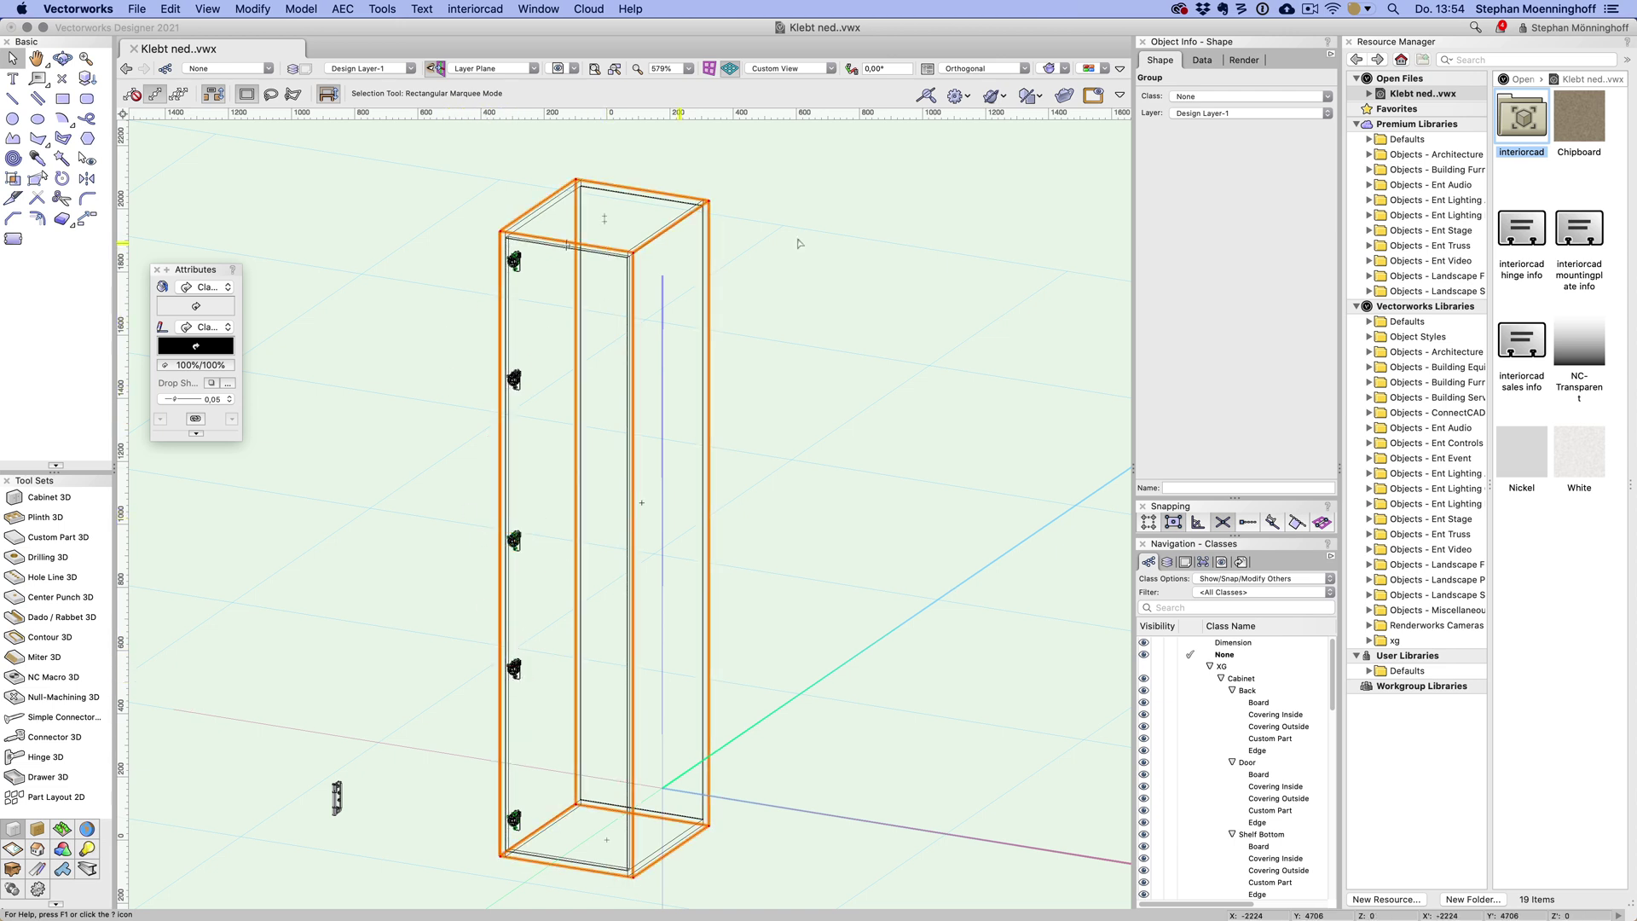
double_click(1210, 150)
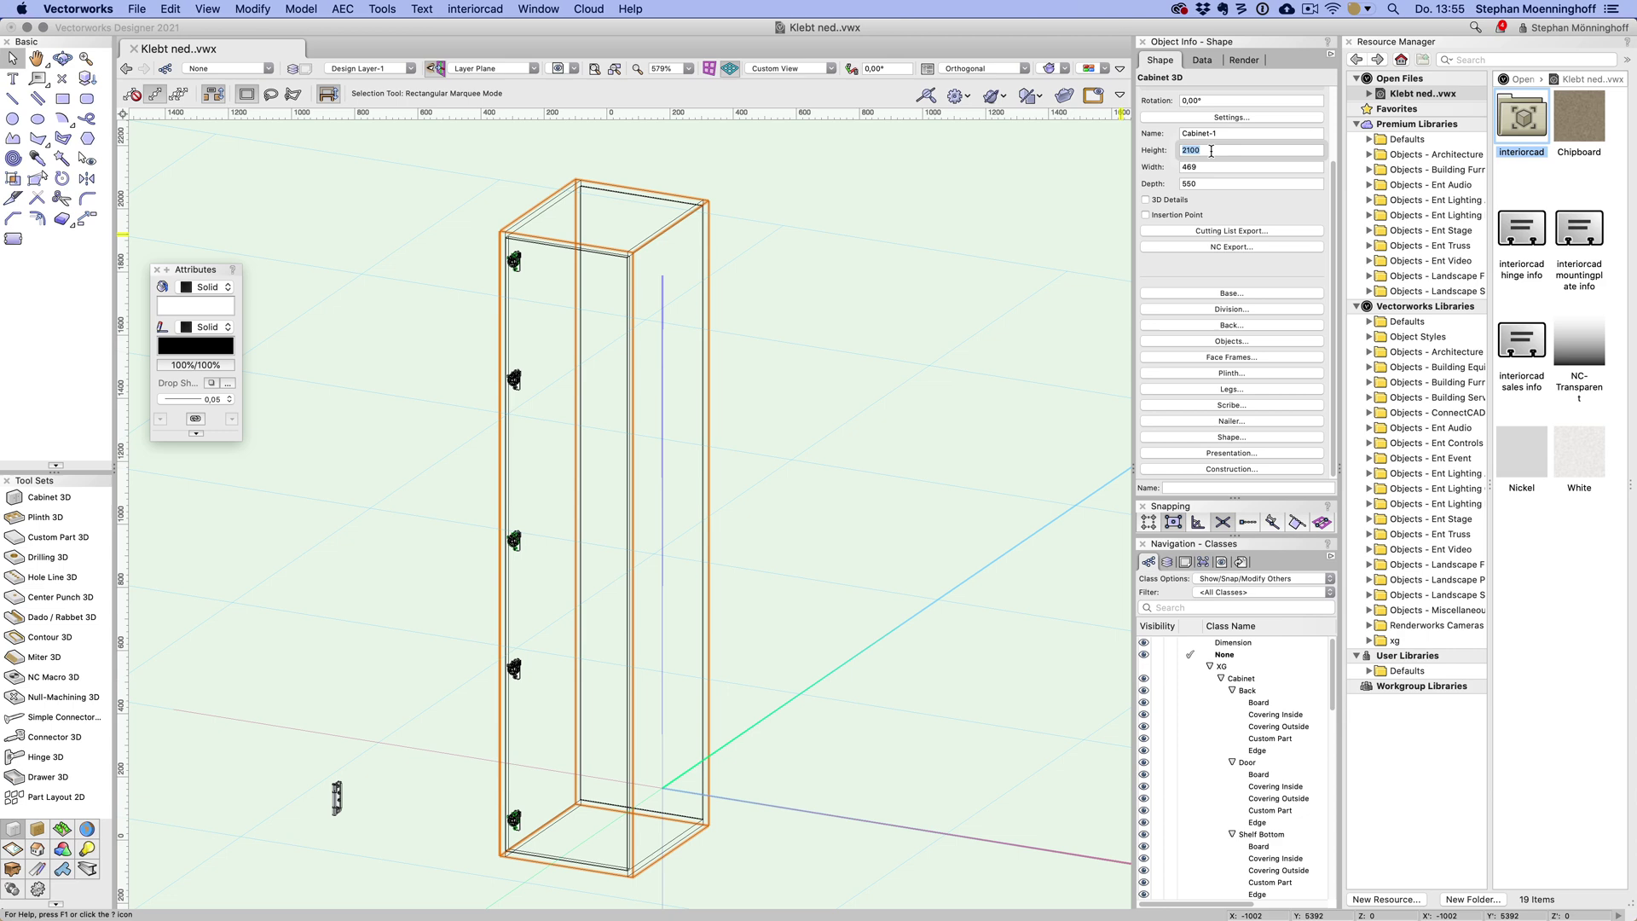
key("Return")
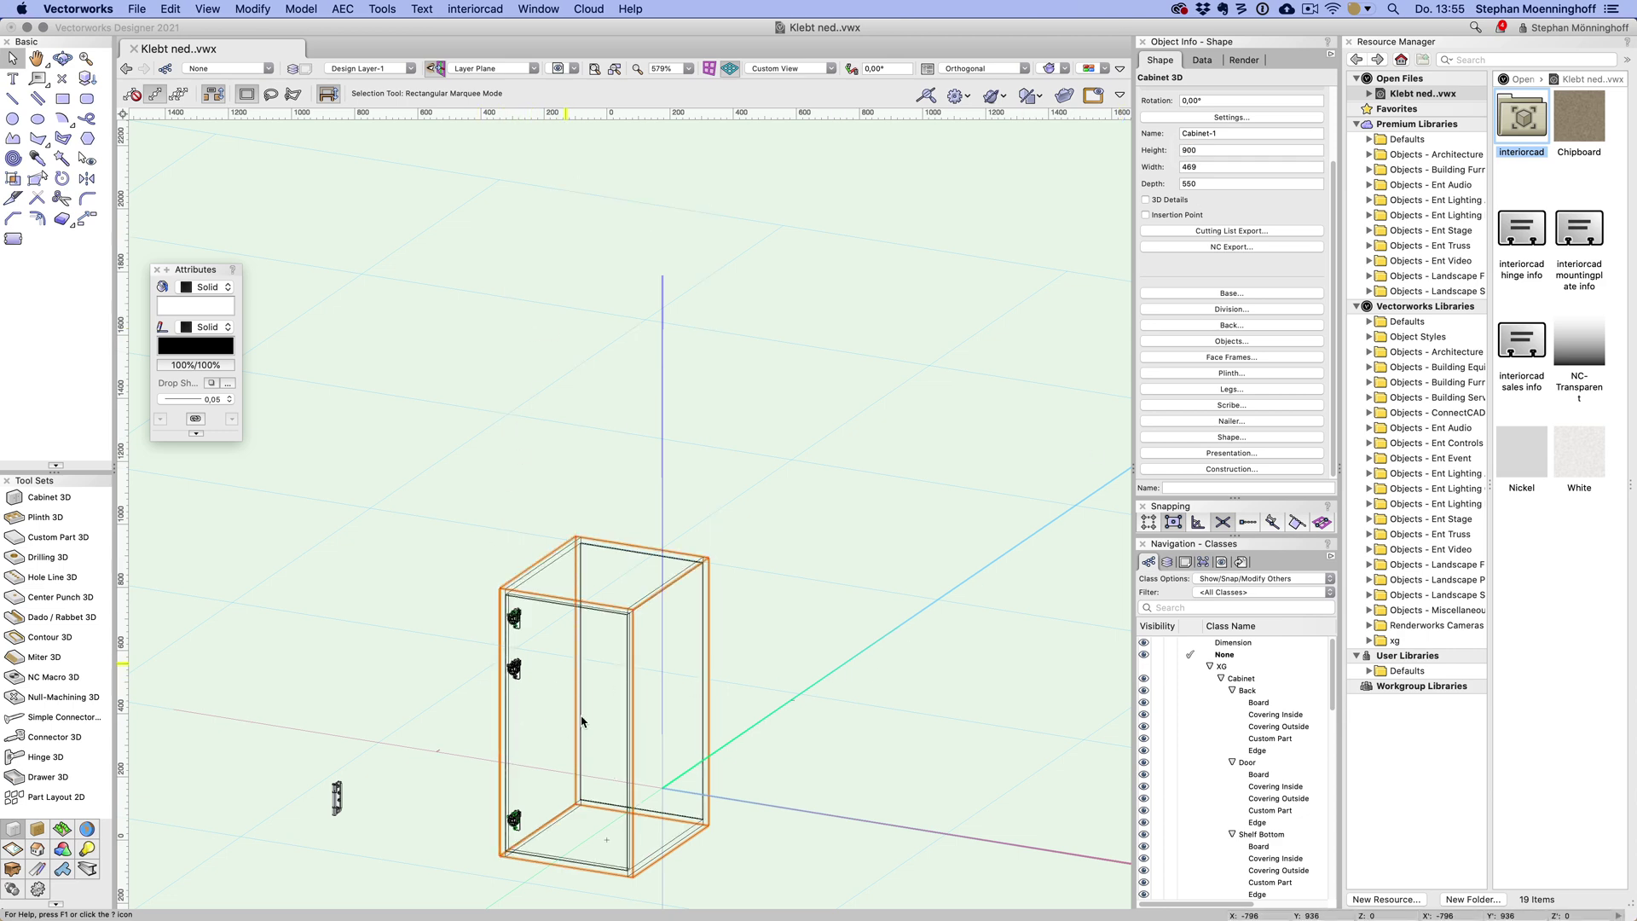
- Inspect the cabinet's middle and bottom hinges up close, and move the cabinet a short distance toward the loose butt hinge
scroll(557, 900, "up", 2)
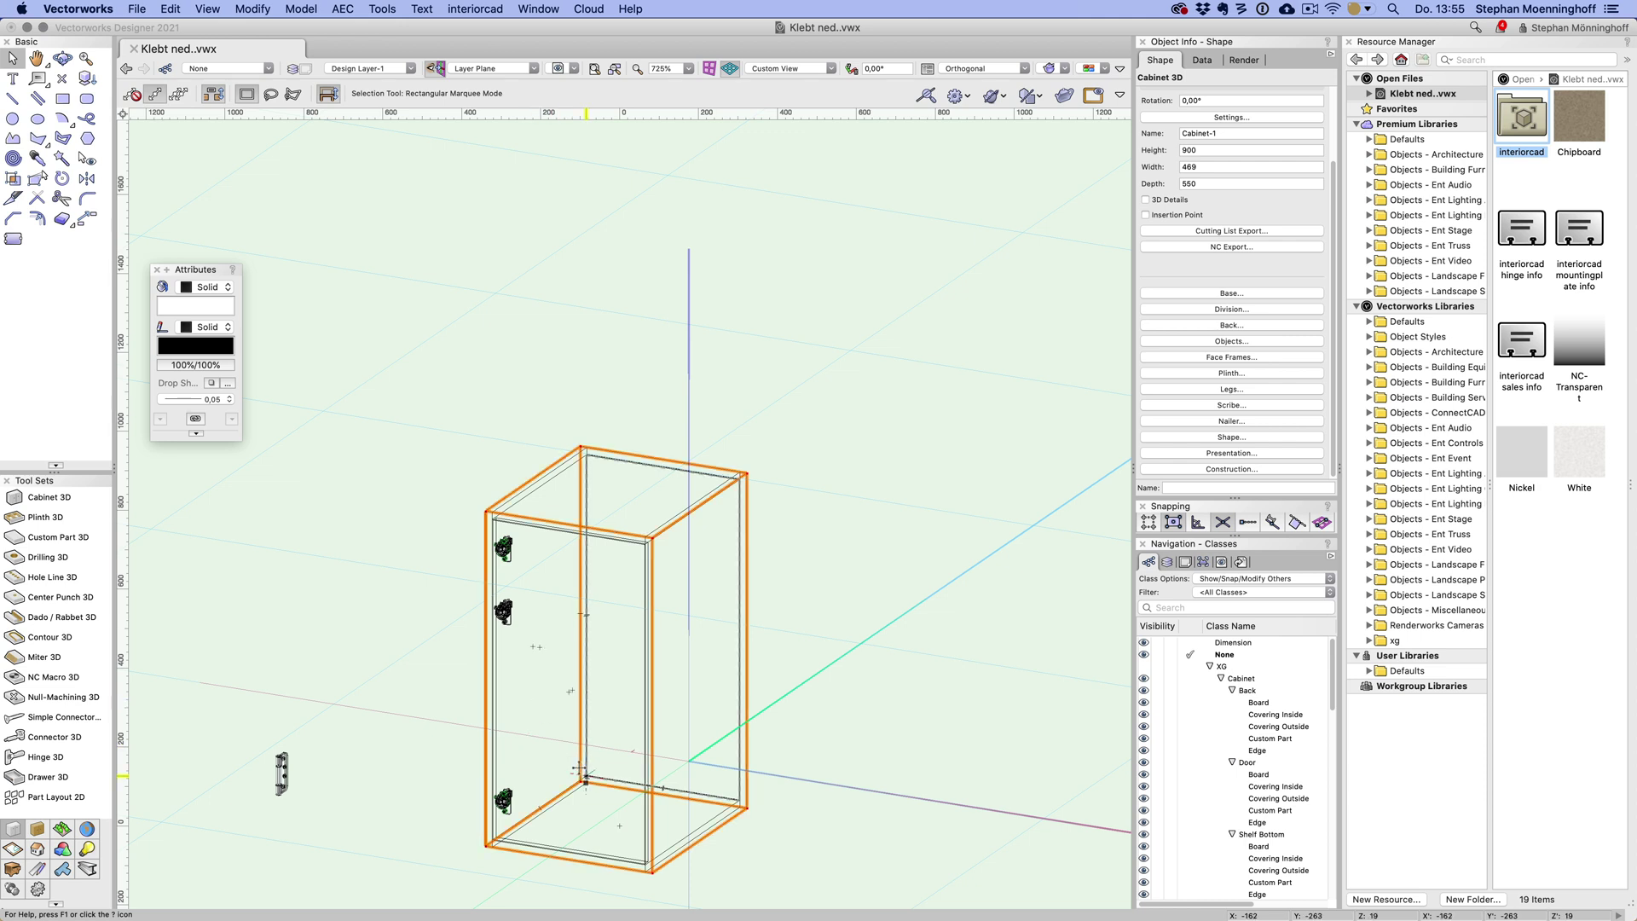
middle_click_drag(558, 669, 610, 568)
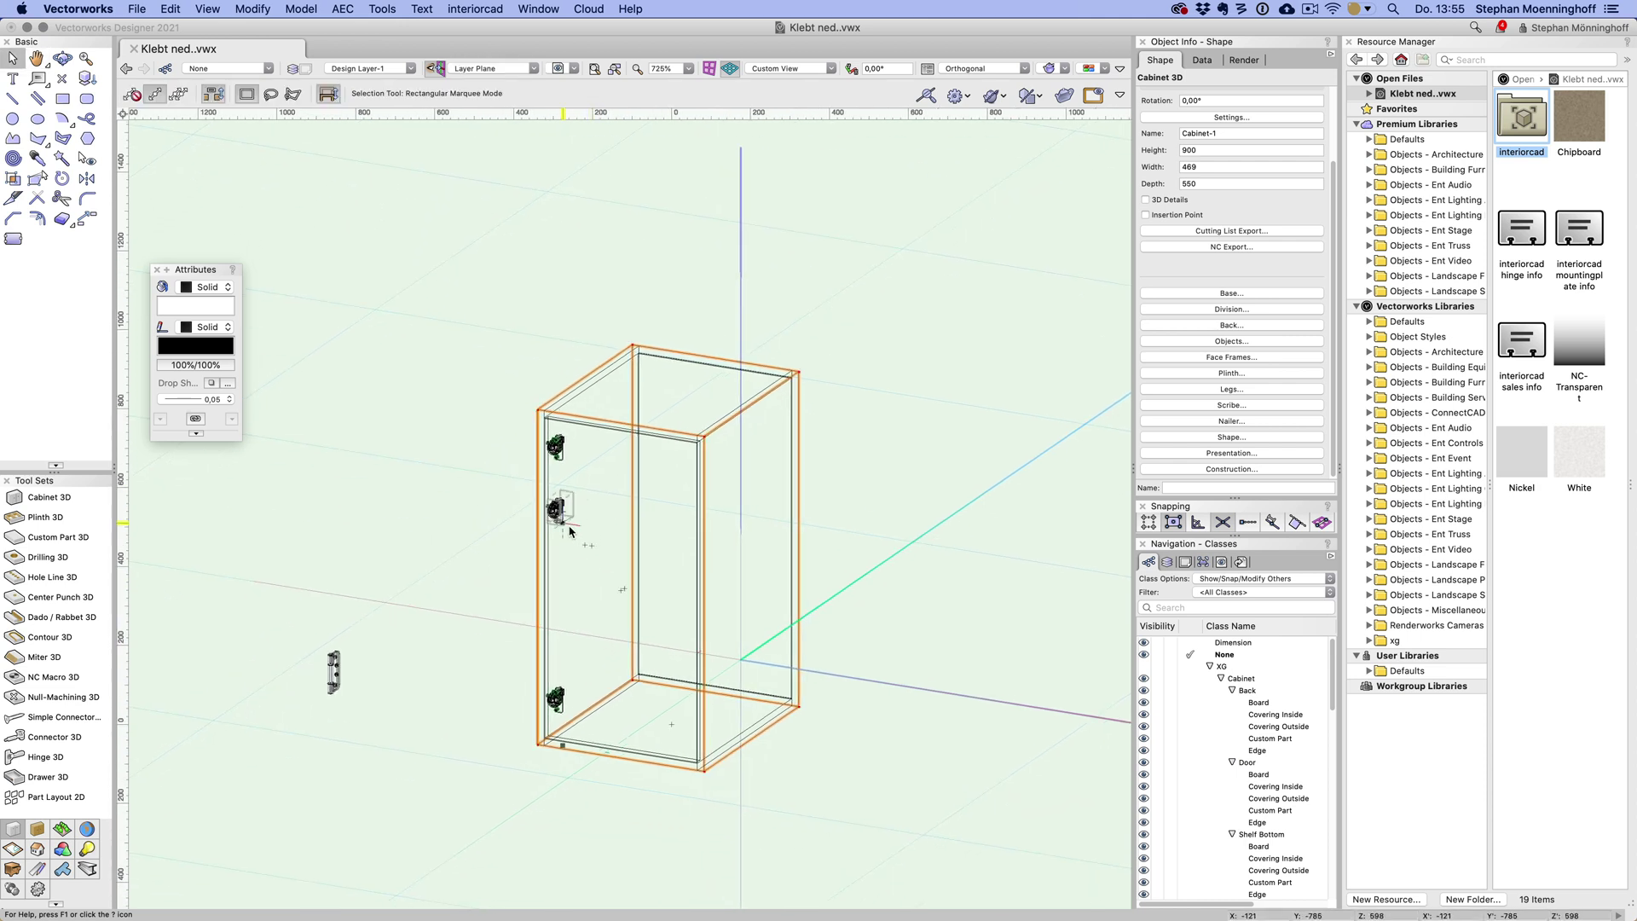
left_click(558, 518)
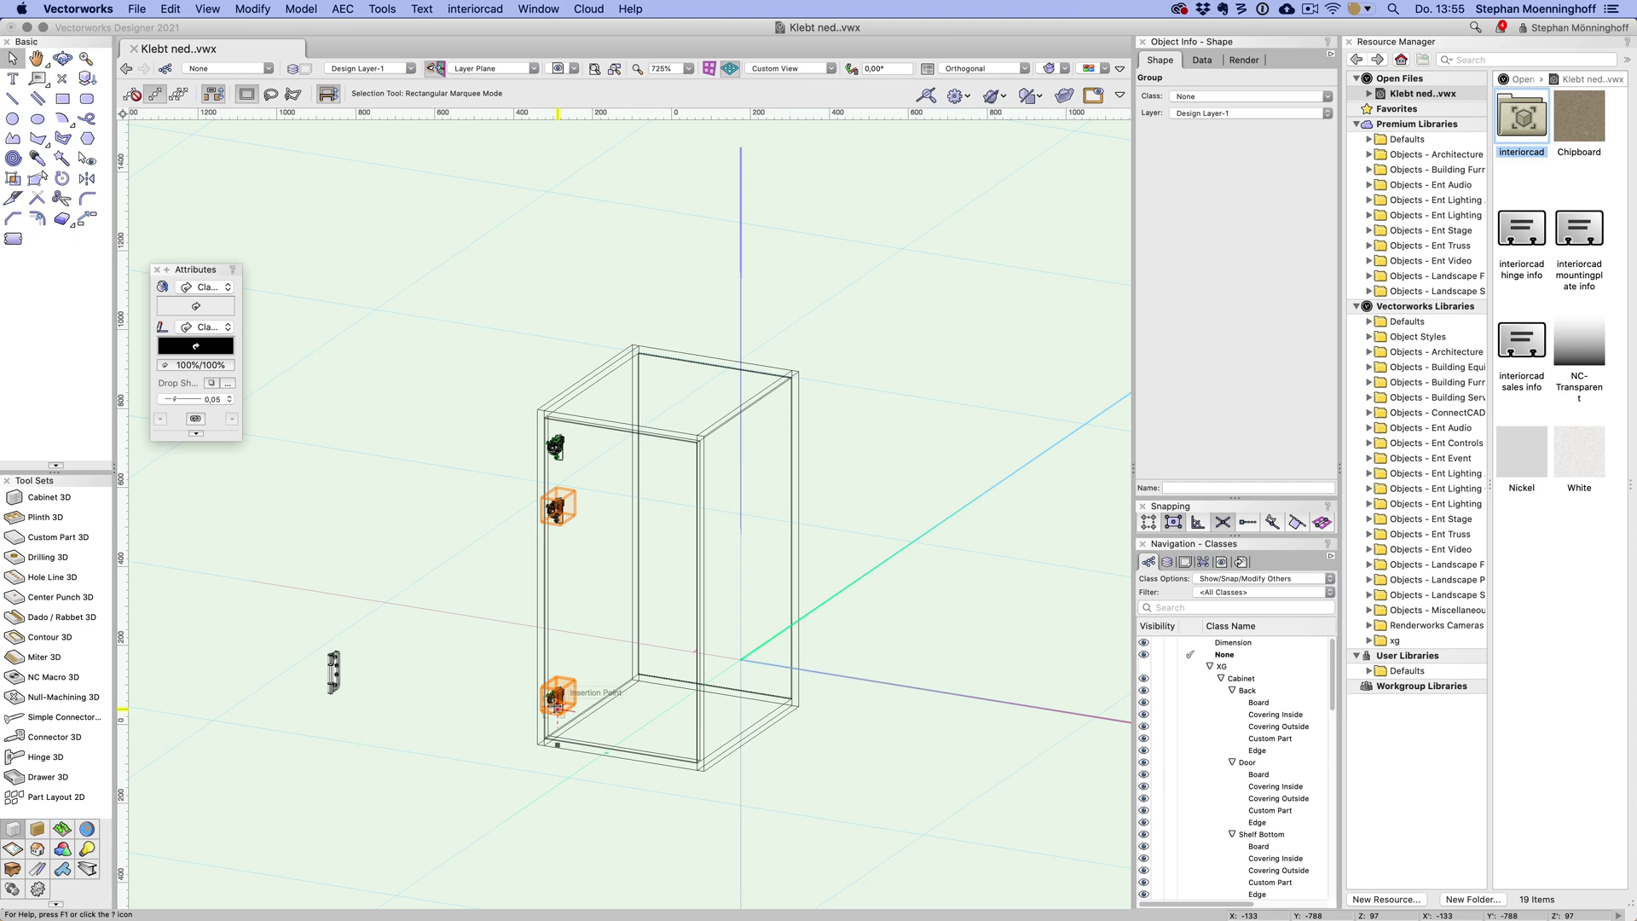
scroll(570, 548, "up", 1)
scroll(570, 547, "up", 1)
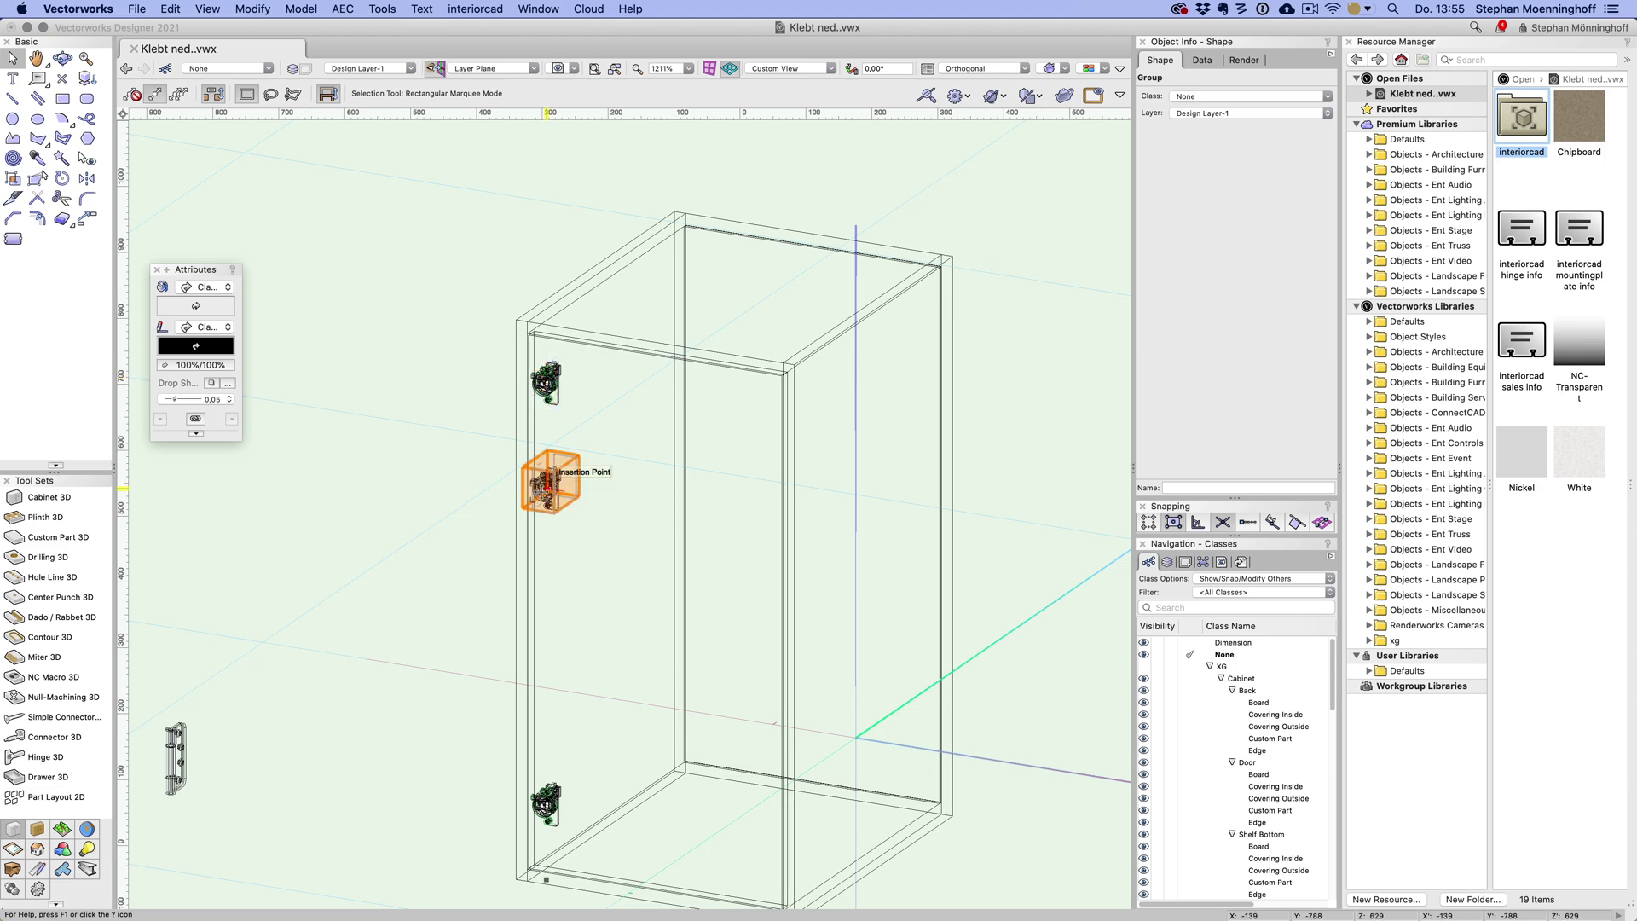
scroll(597, 616, "down", 1)
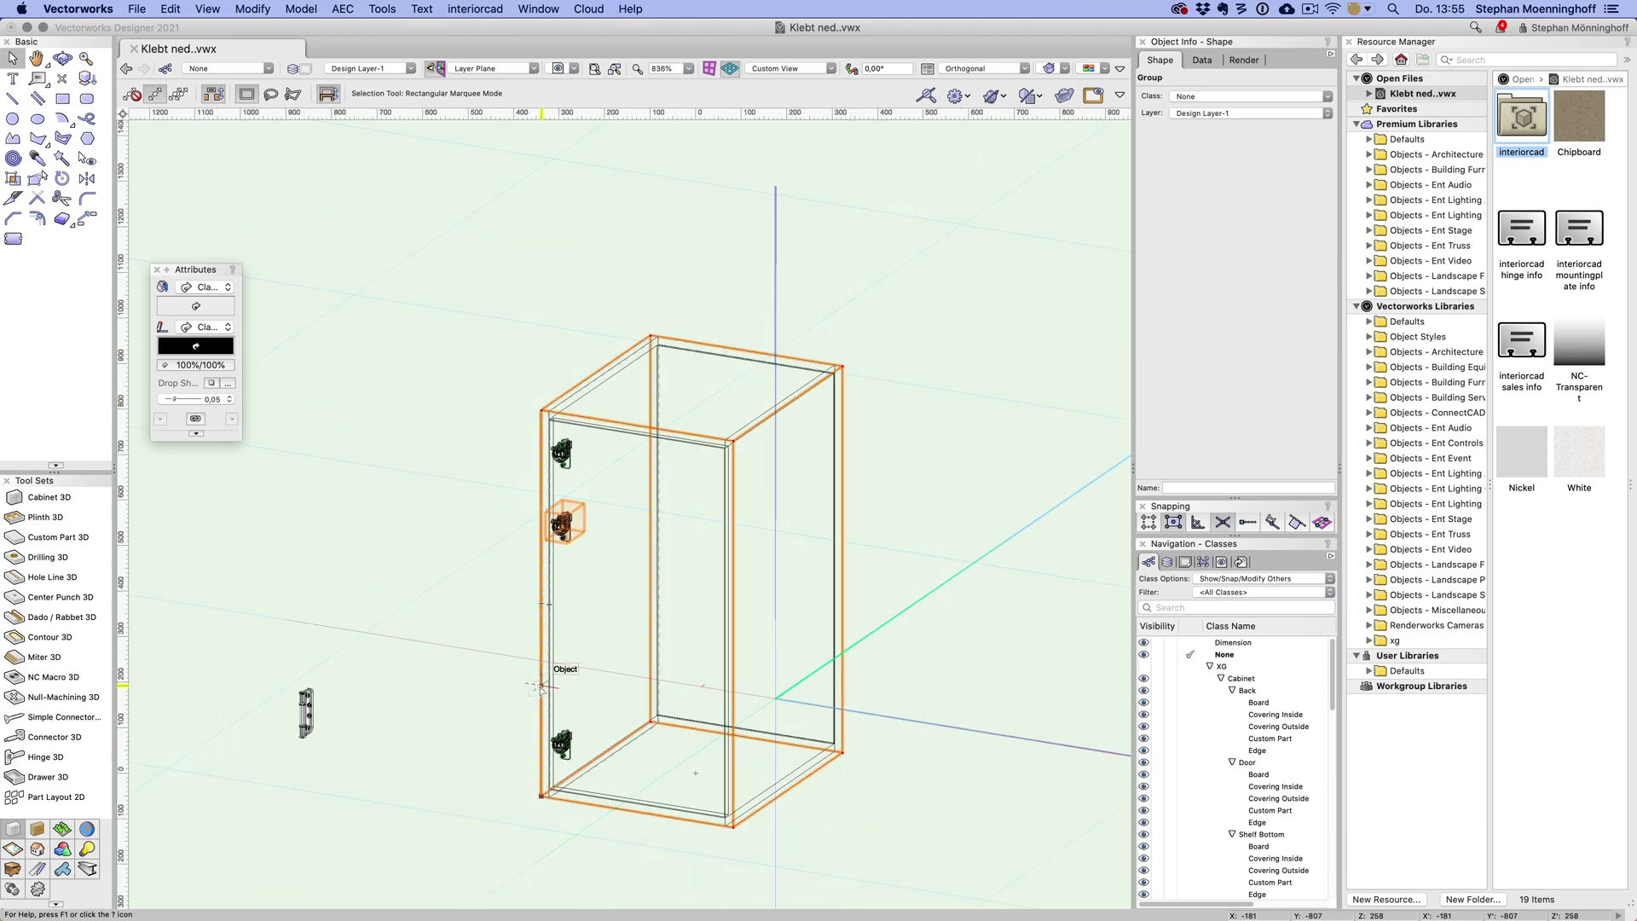
left_click_drag(537, 688, 487, 684)
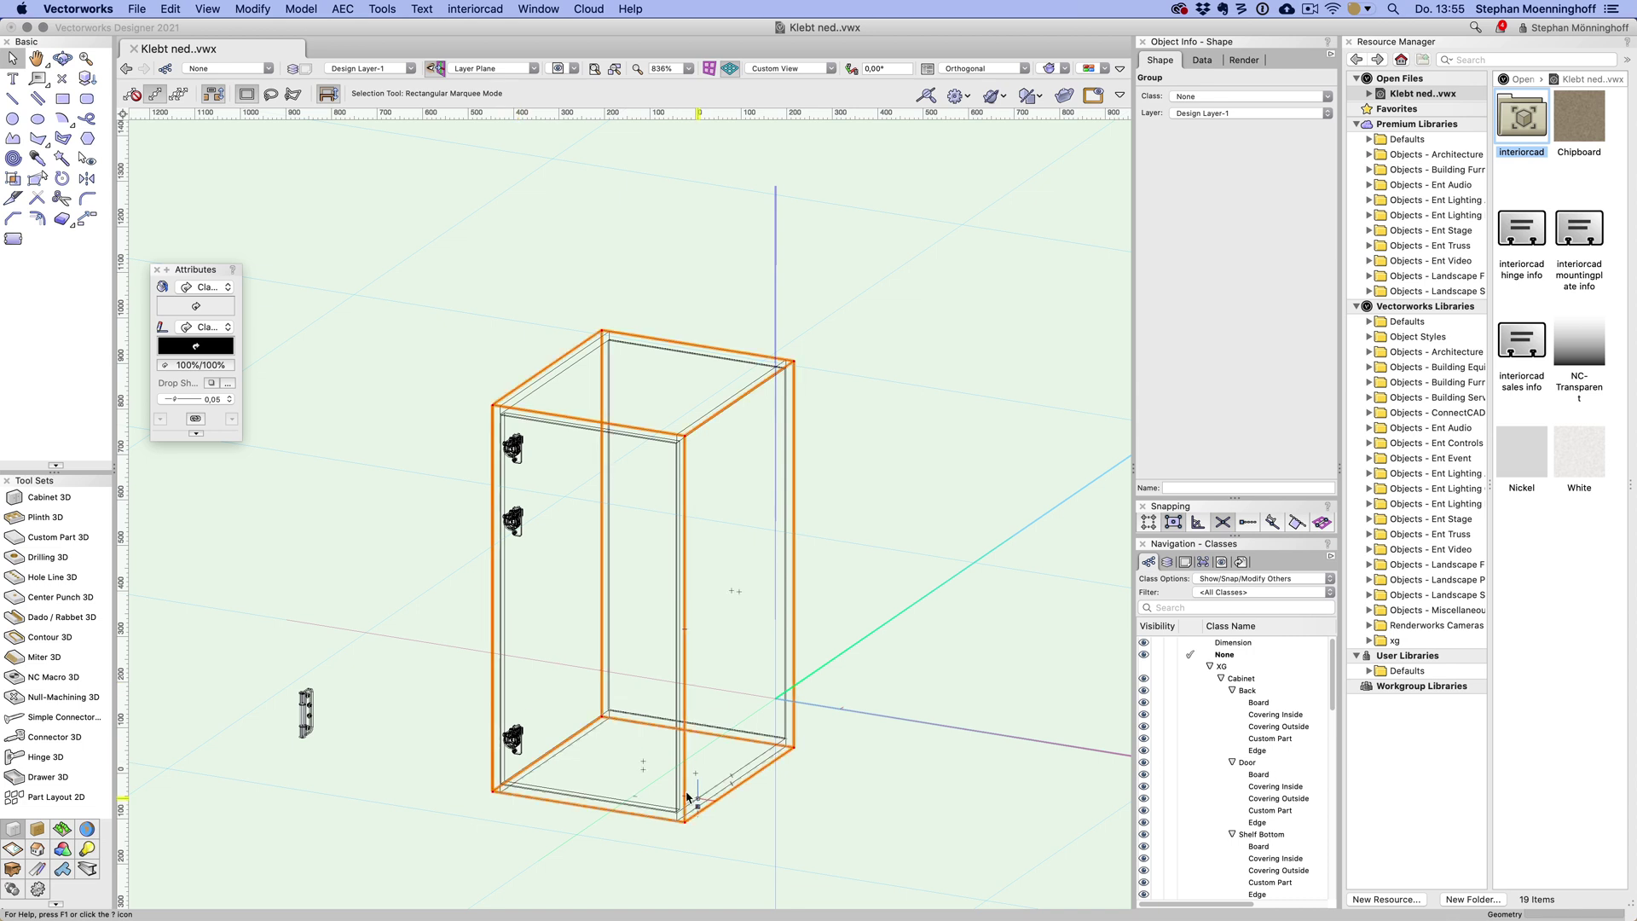
- Delete all three Duomatic hinges from the cabinet door
left_click(457, 463)
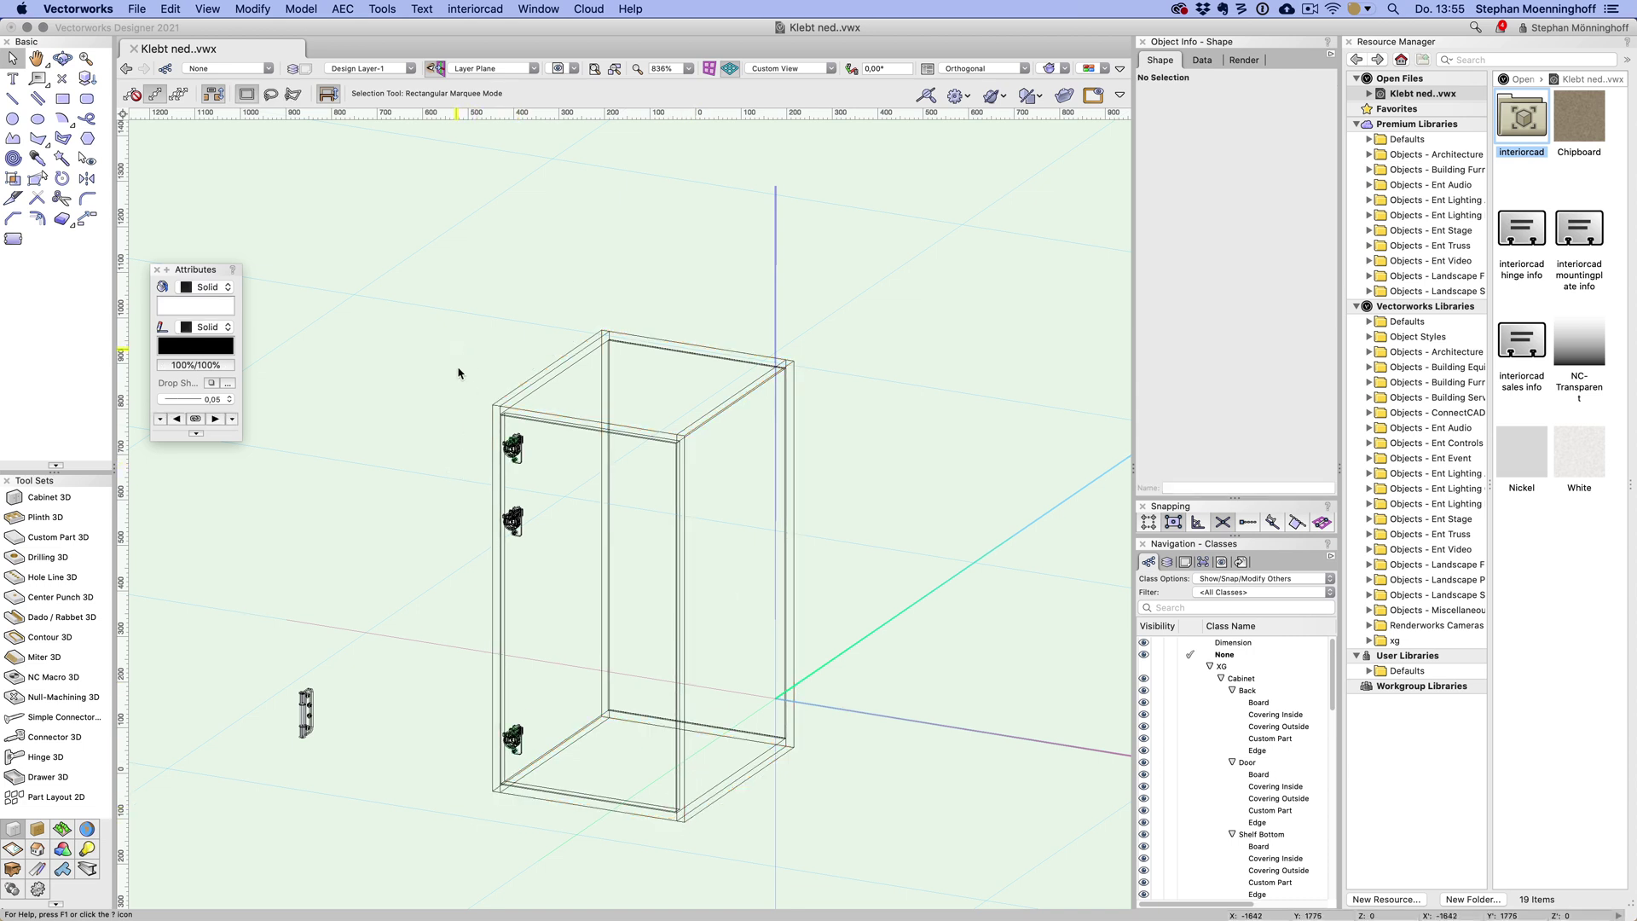
left_click_drag(456, 349, 577, 829)
key("Delete")
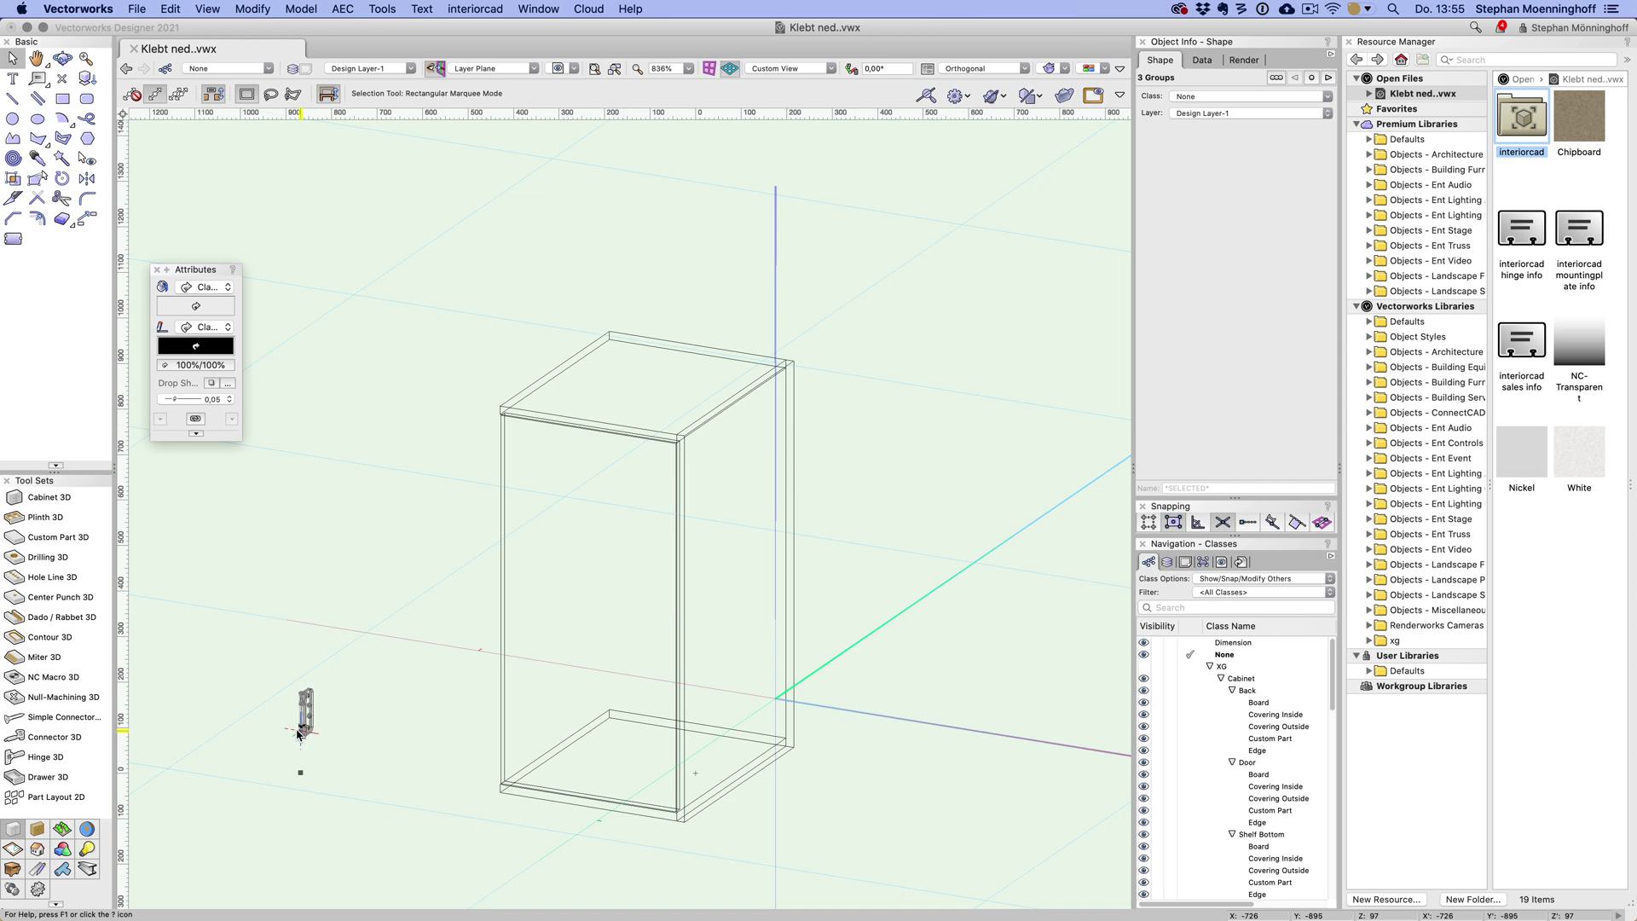
left_click(300, 716)
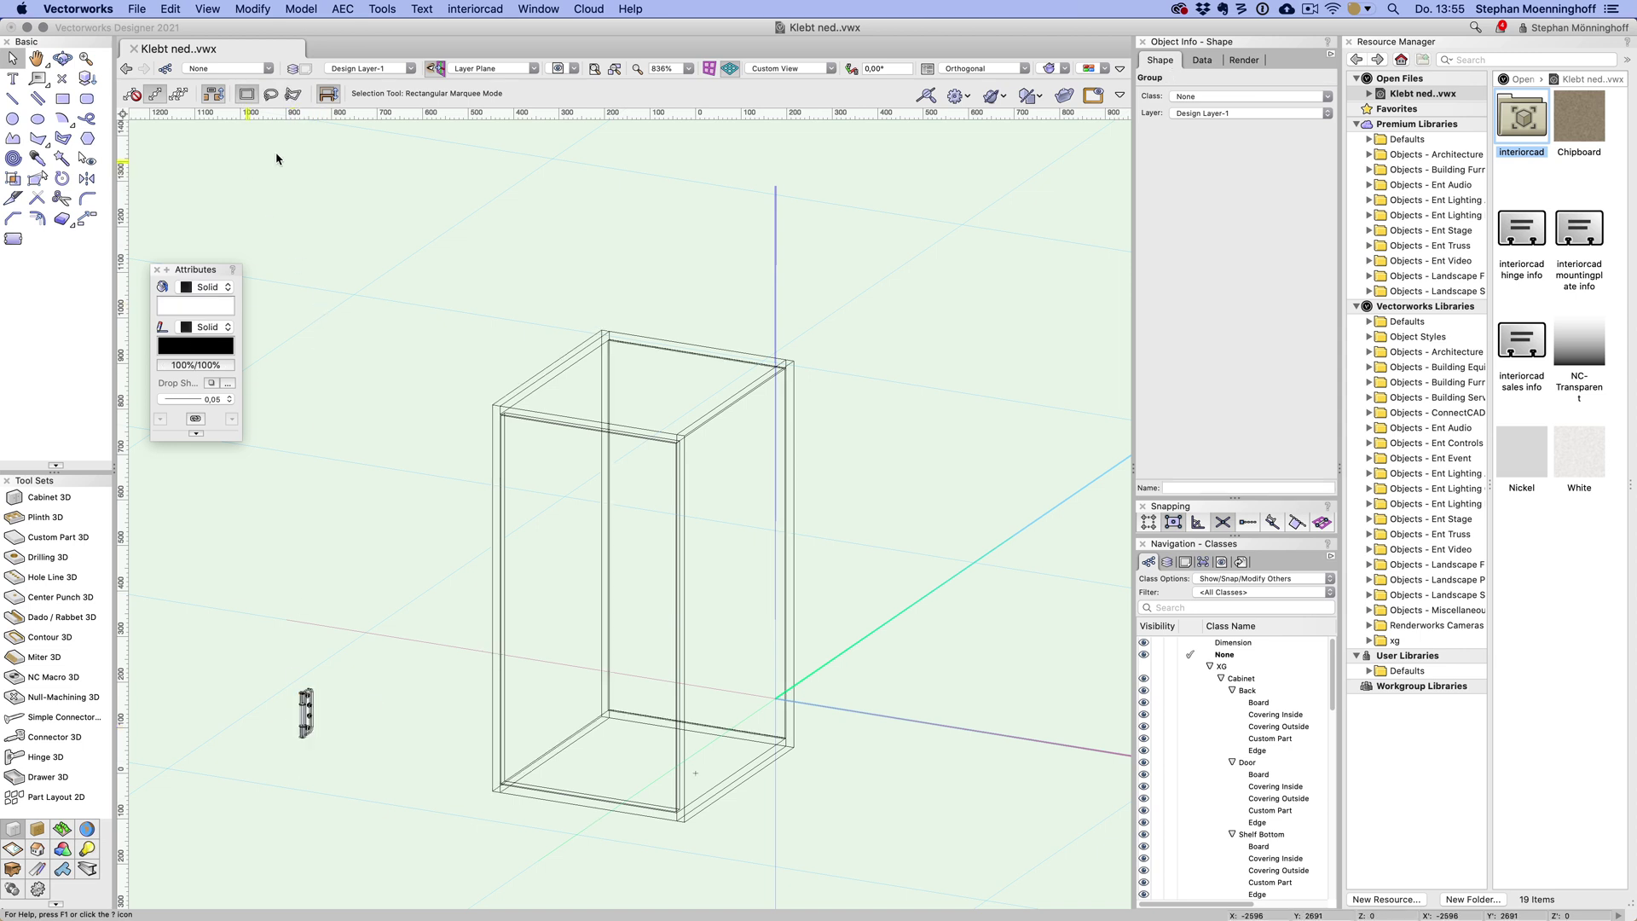
left_click(51, 758)
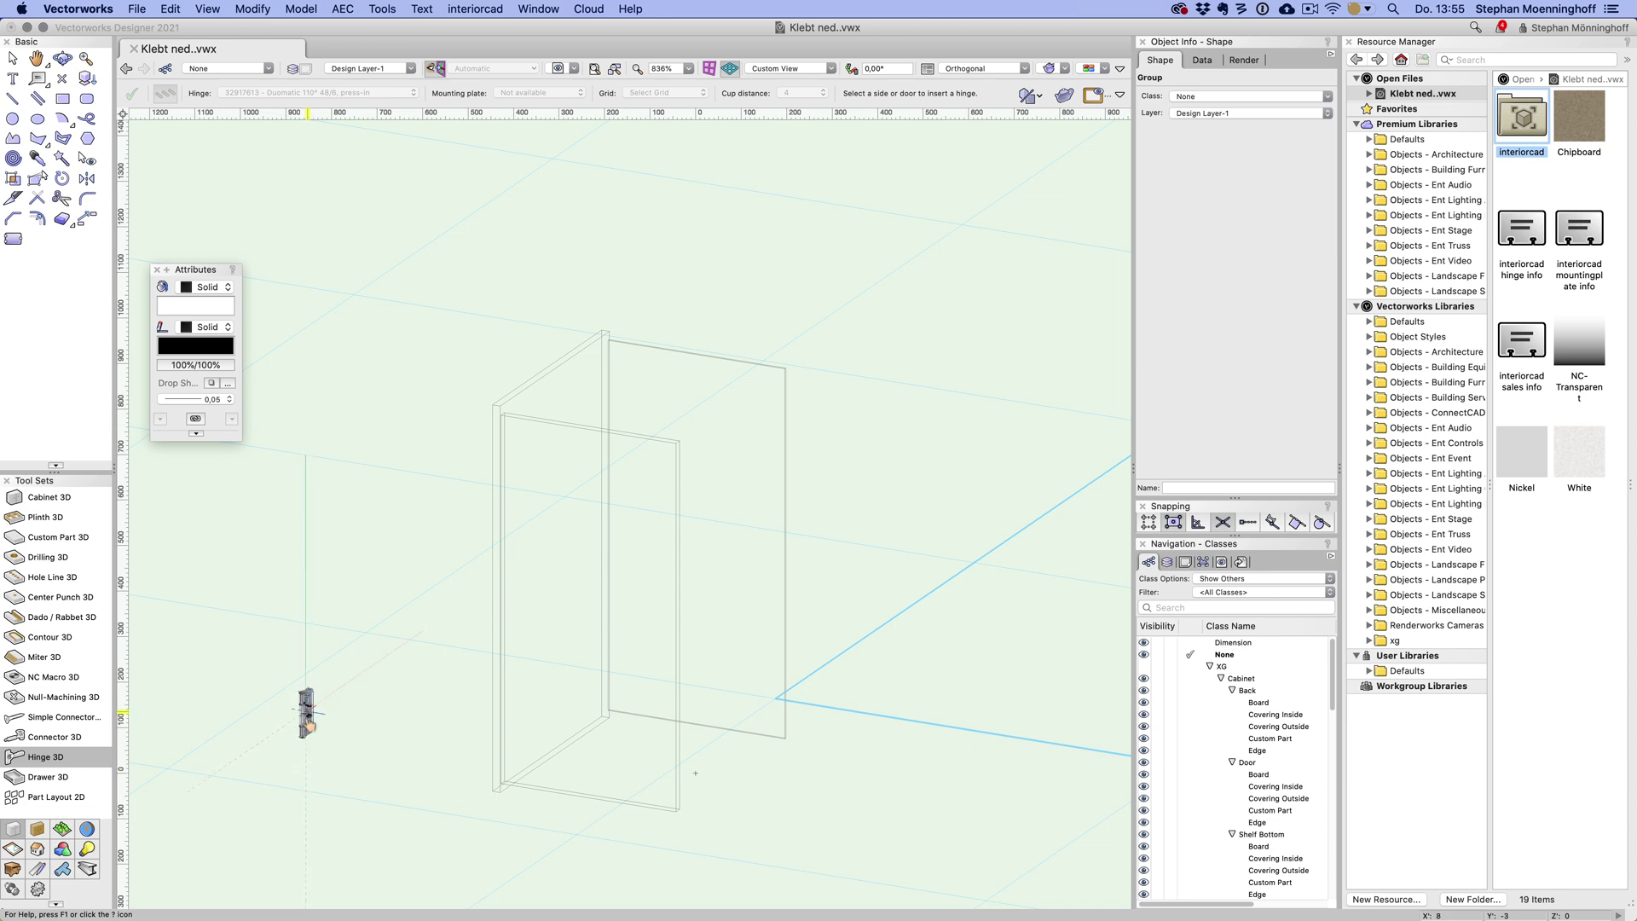
left_click(522, 482)
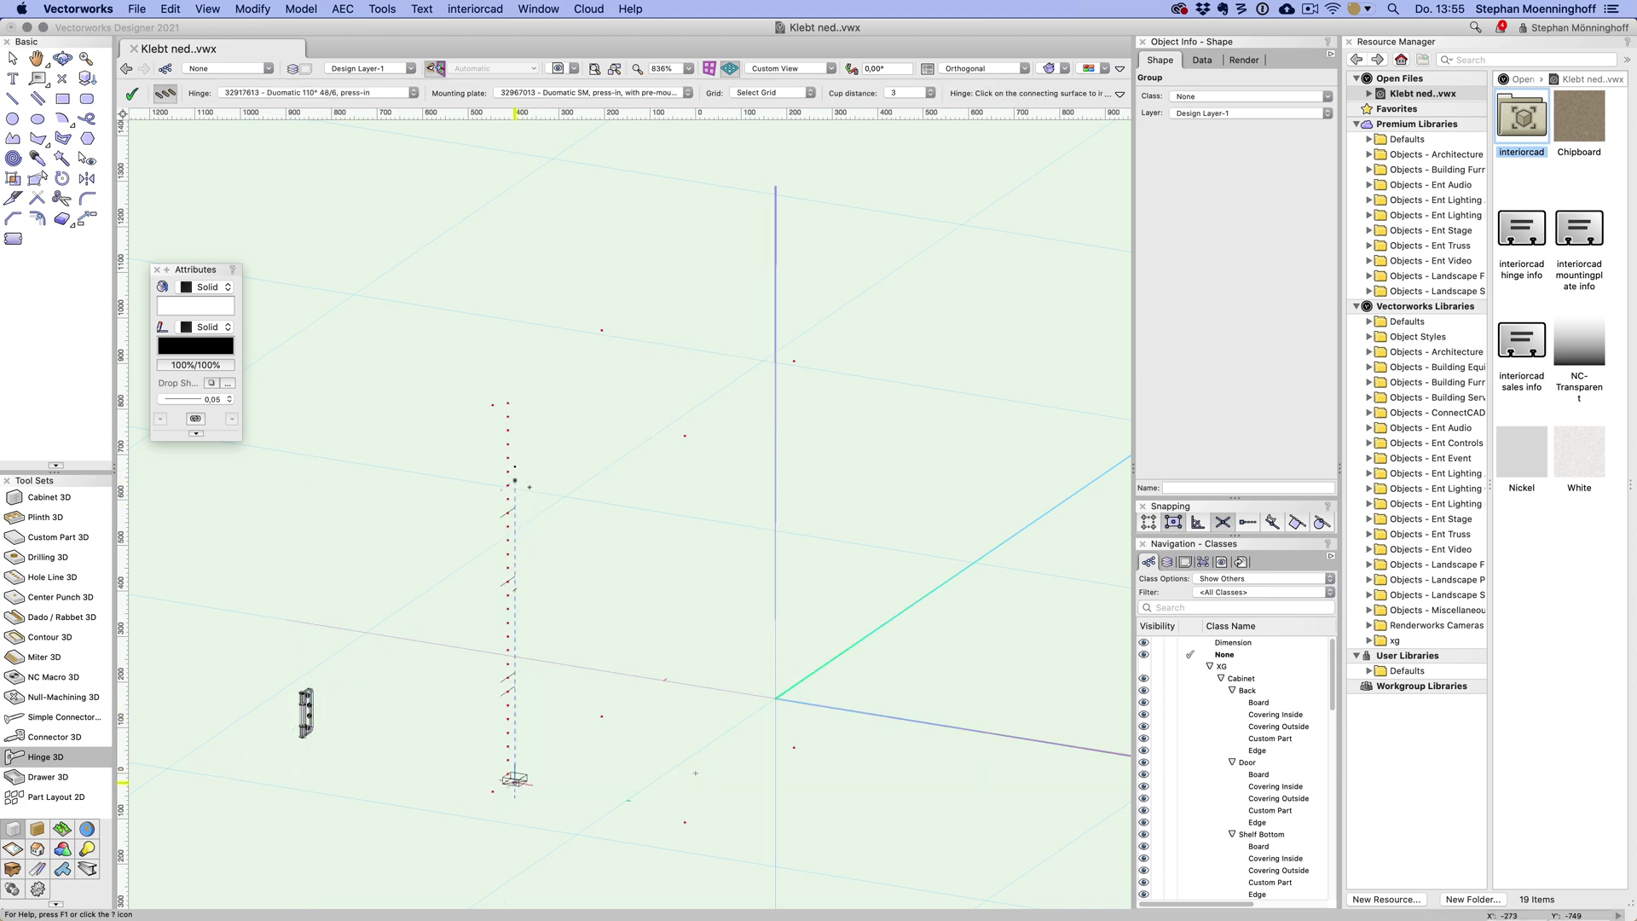
left_click(530, 487)
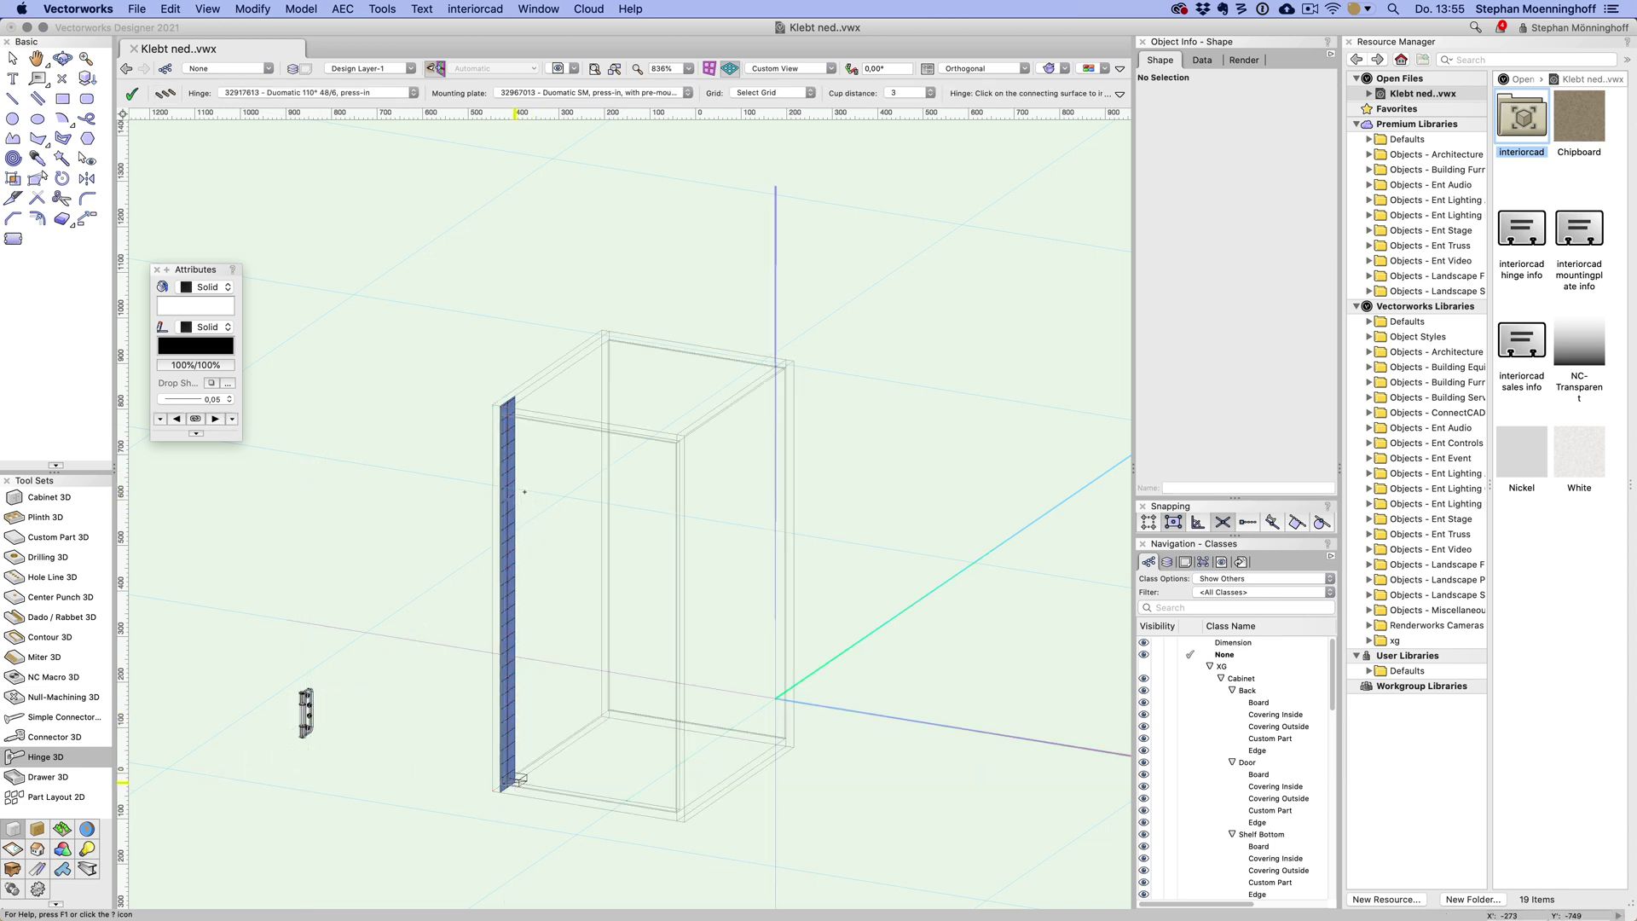
- Insert Butt-Hinge-Dummy hinges with the Butt-Hinge-2 mounting plate along the door's left edge using the Hinge Default grid
left_click(34, 756)
left_click(550, 440)
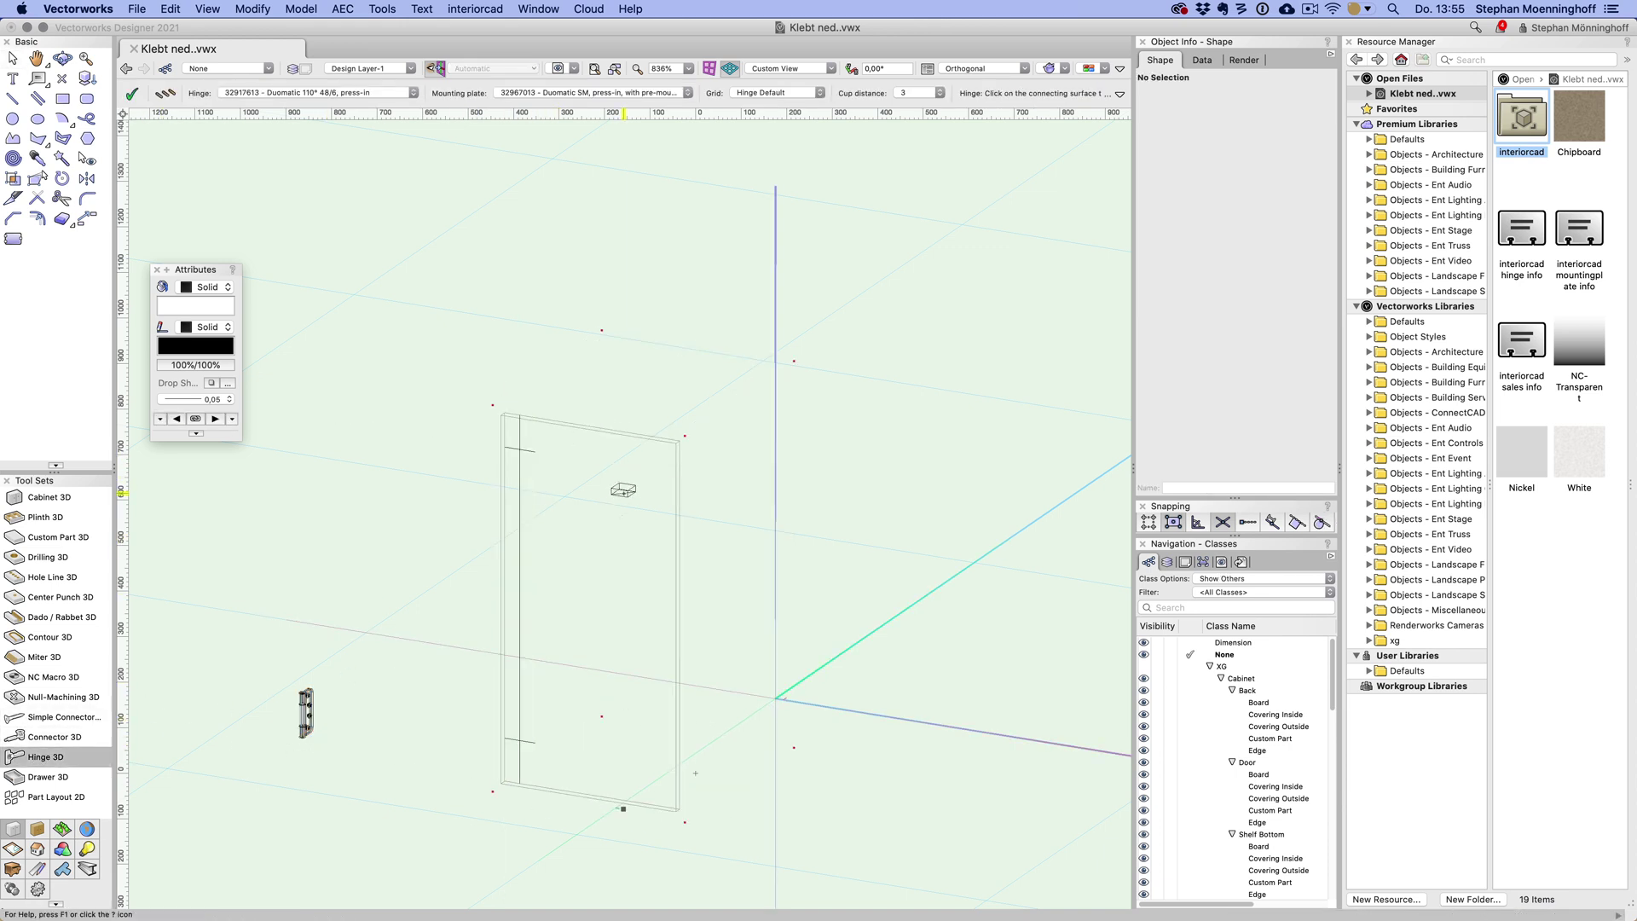
left_click(623, 490)
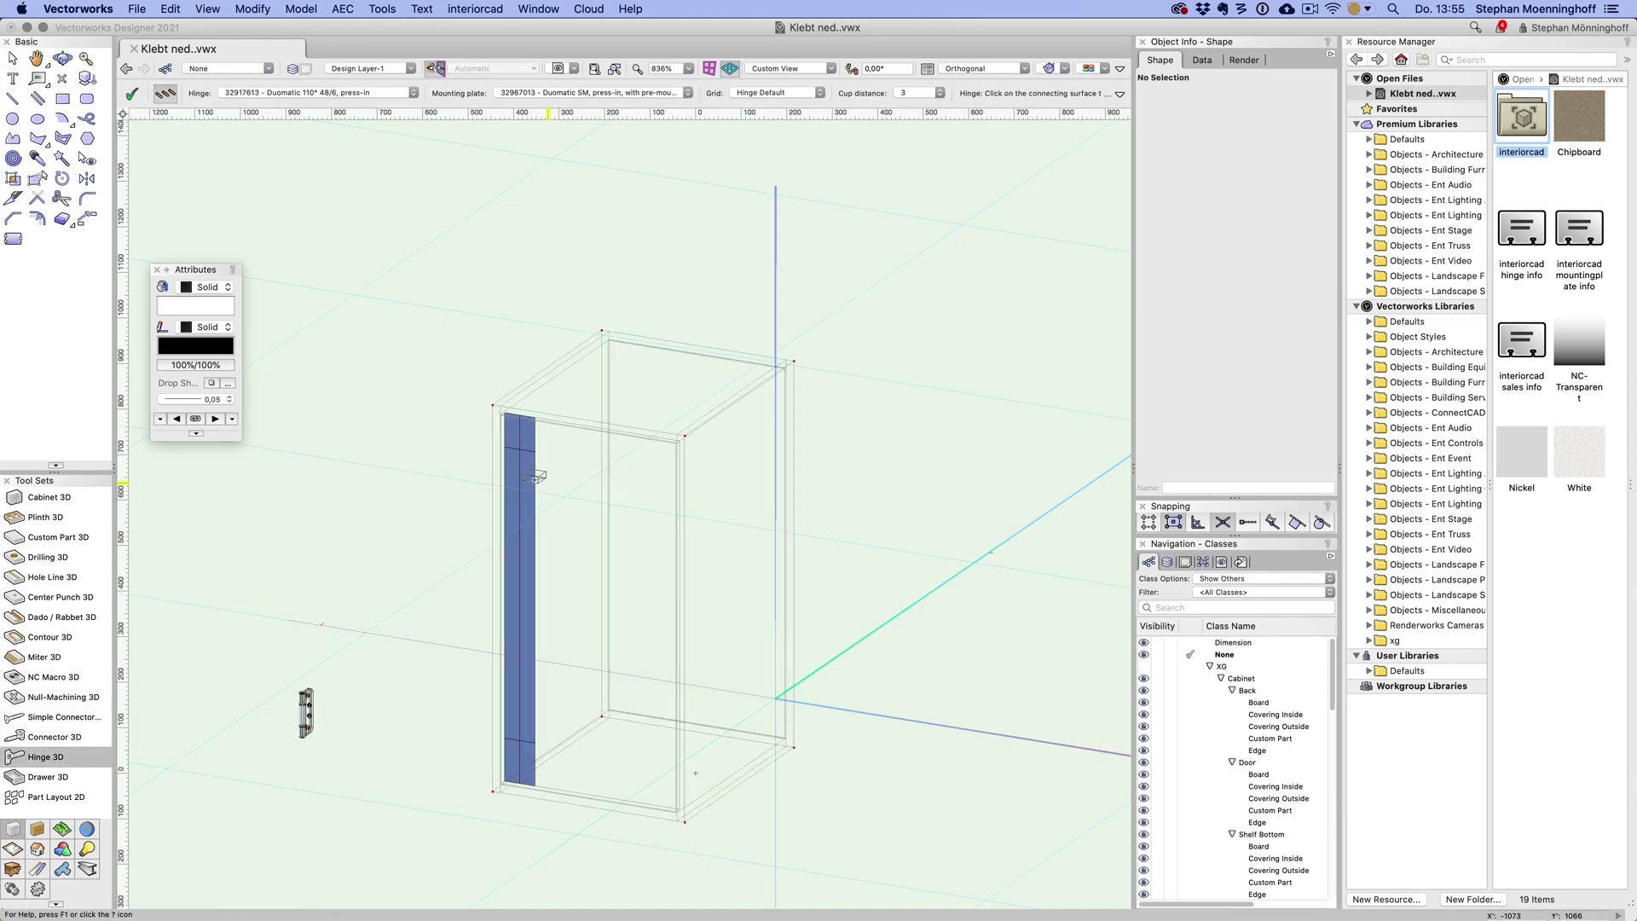
left_click(313, 94)
left_click(336, 112)
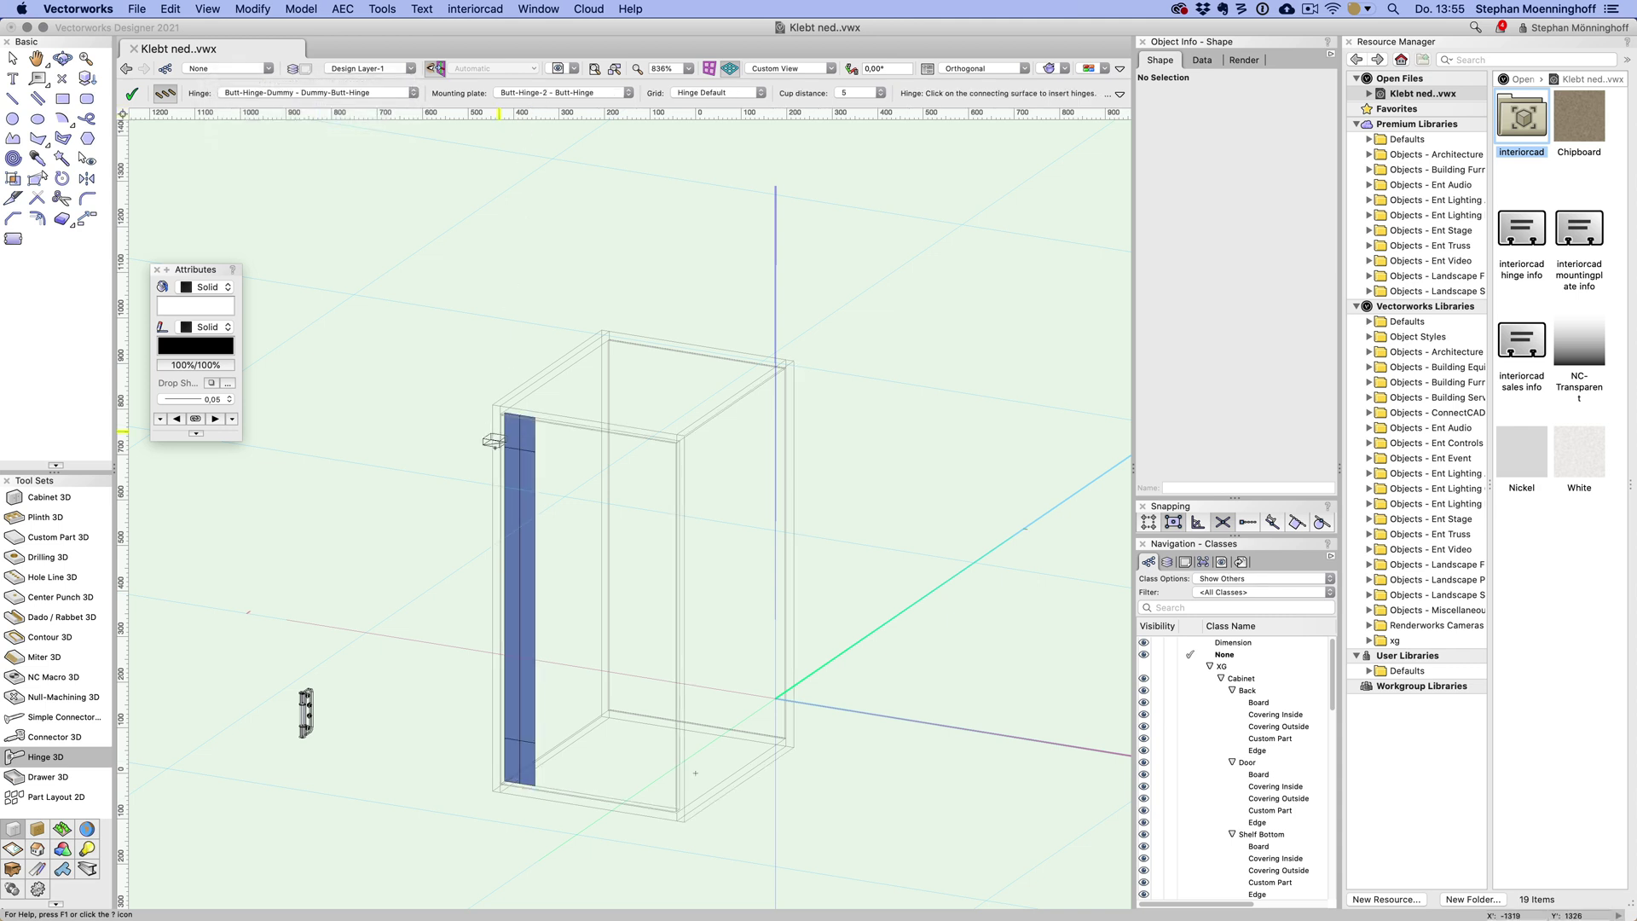
left_click(522, 452)
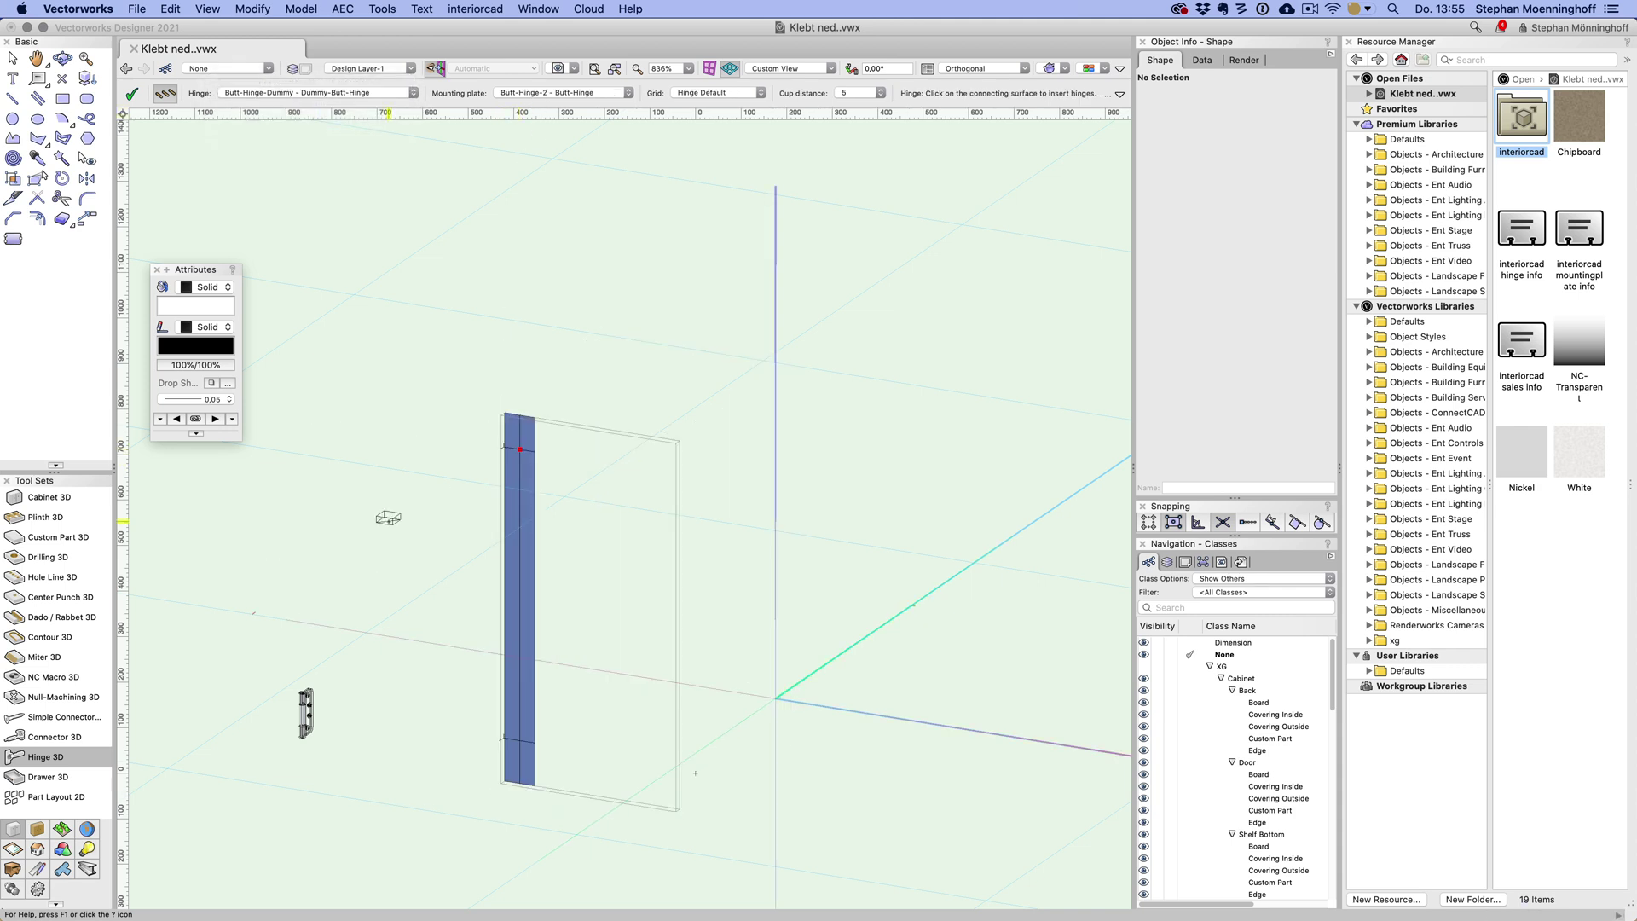
key("x")
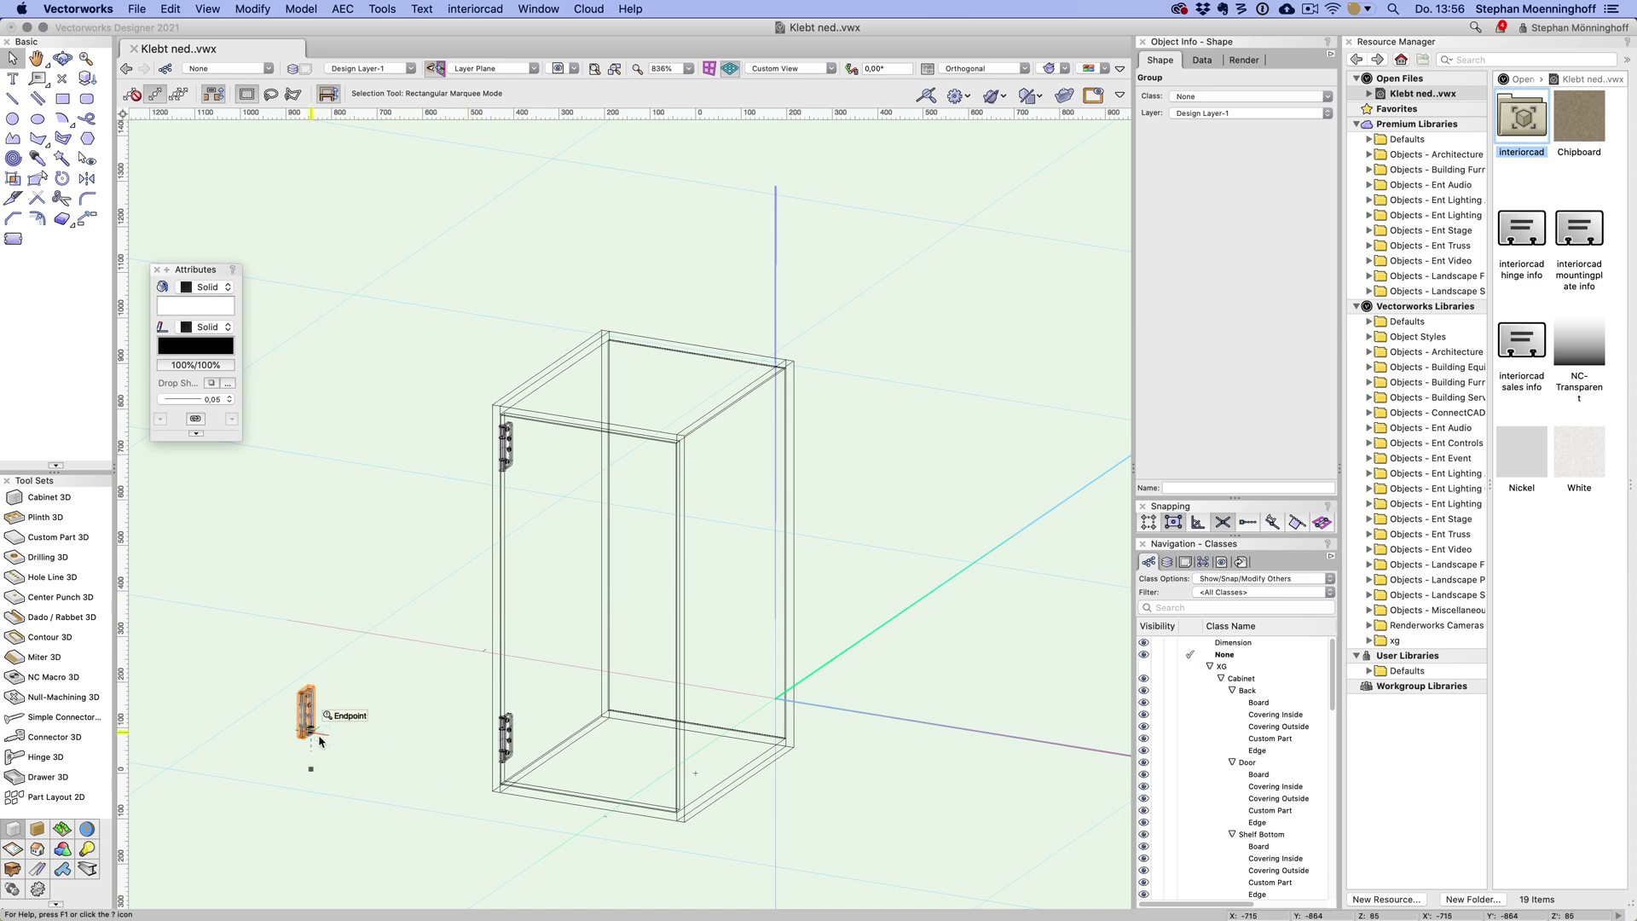
- Delete both butt hinges from the cabinet door, keeping the loose hinge beside the cabinet
left_click(457, 438)
left_click_drag(436, 346, 506, 756)
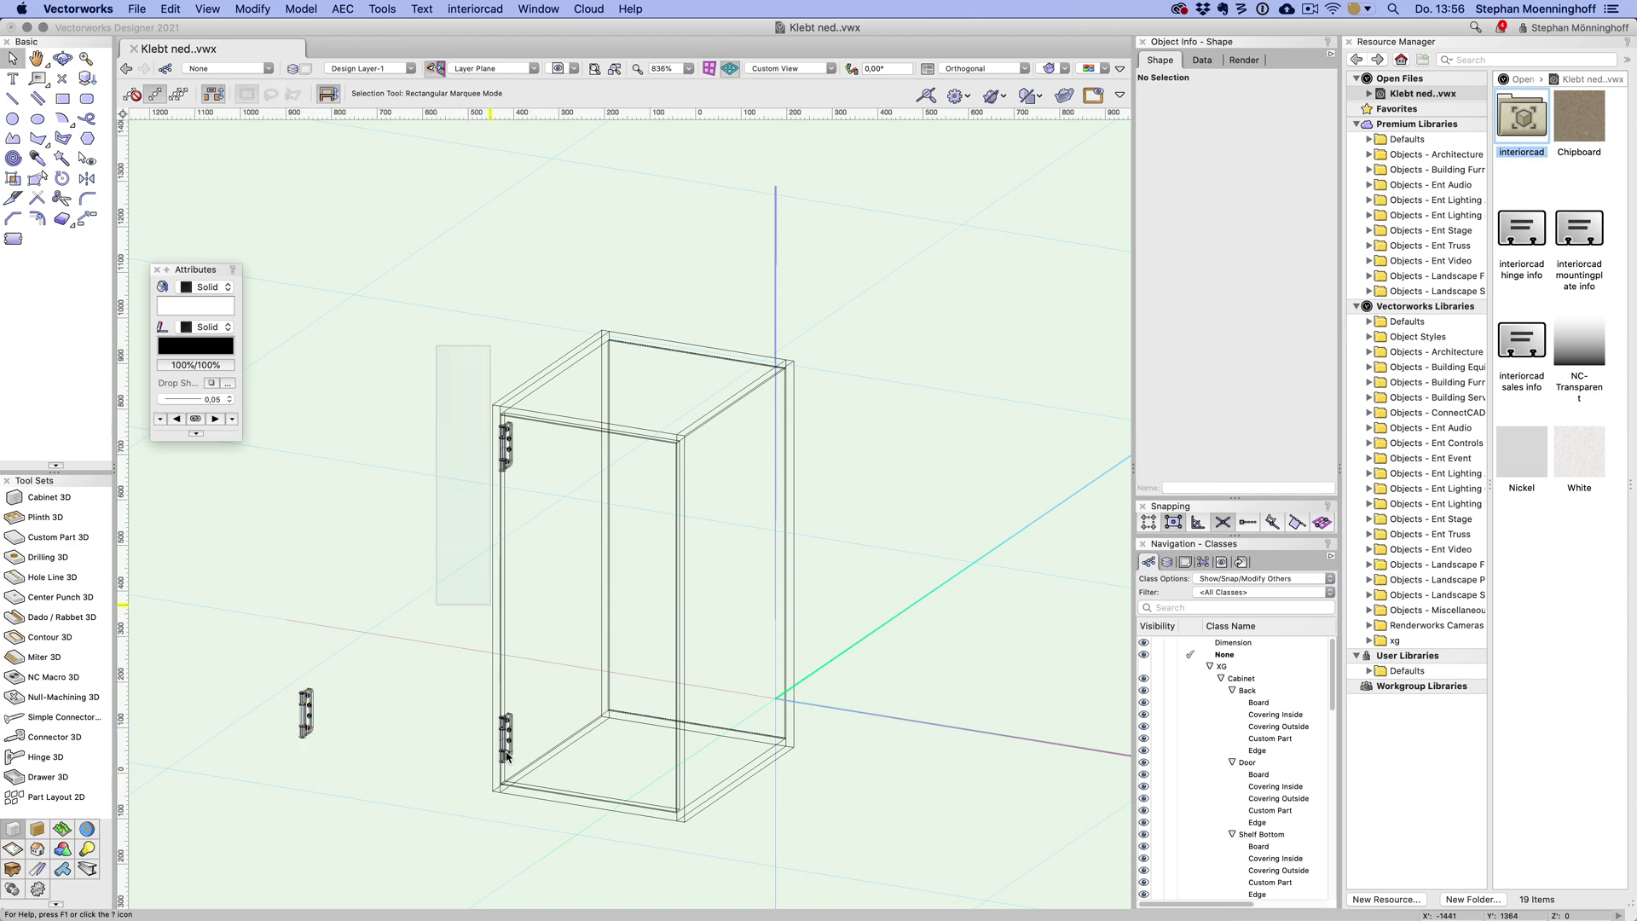
left_click(506, 755)
key("Delete")
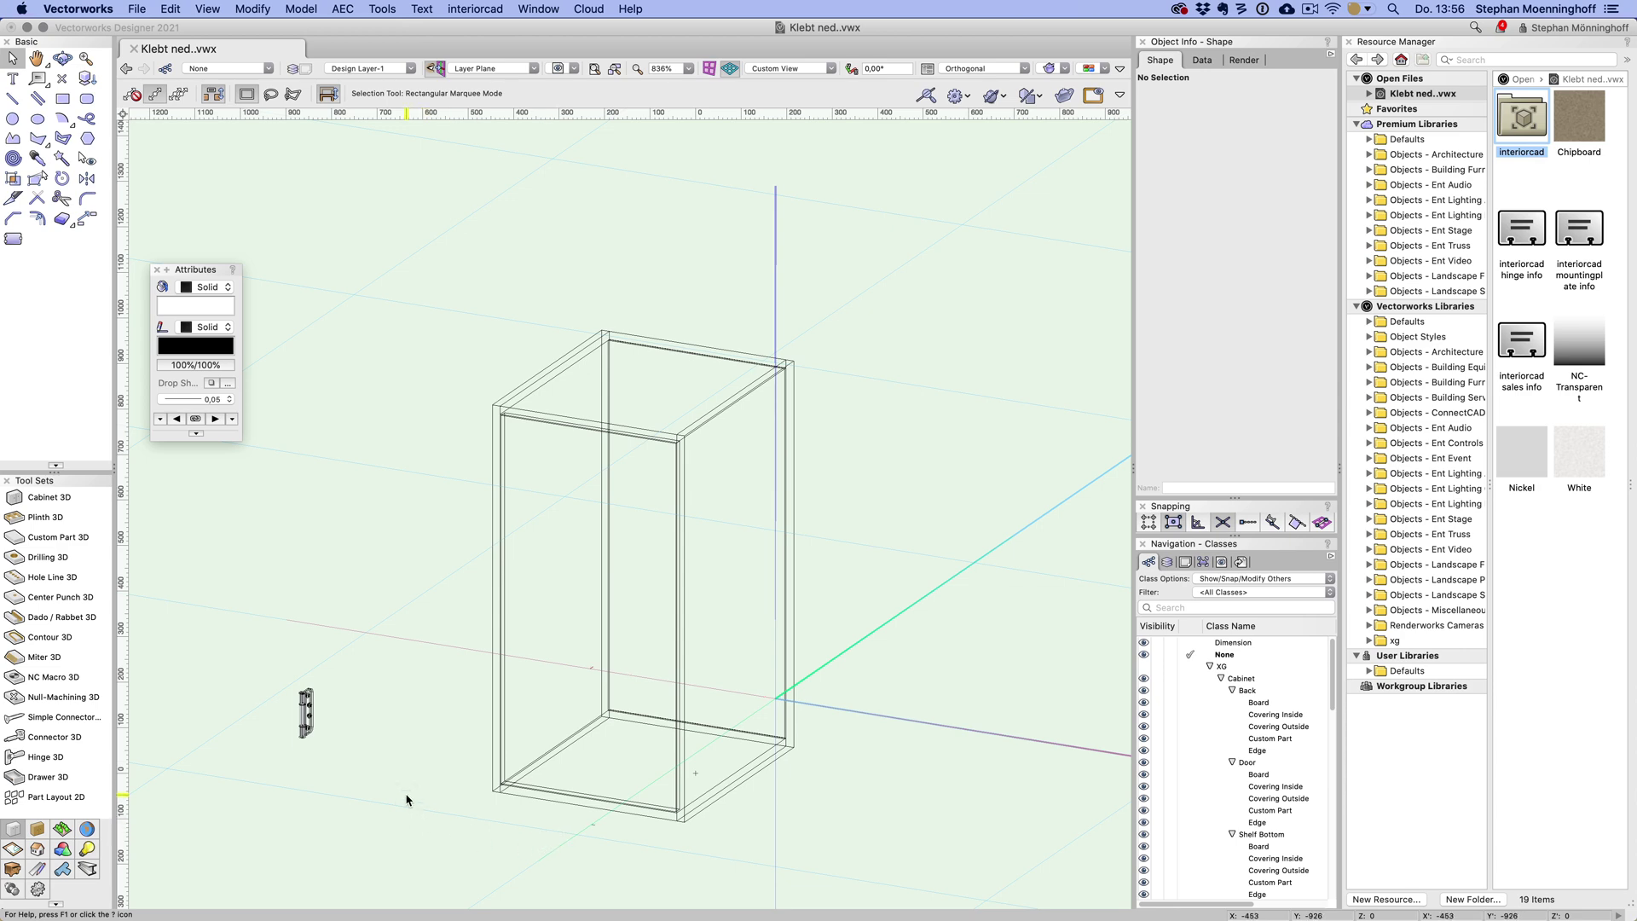
- Switch to Safari to examine the Startec butt hinge's installation drawing on the Häfele page, and return to Vectorworks
key("super+Tab")
key("super+Tab")
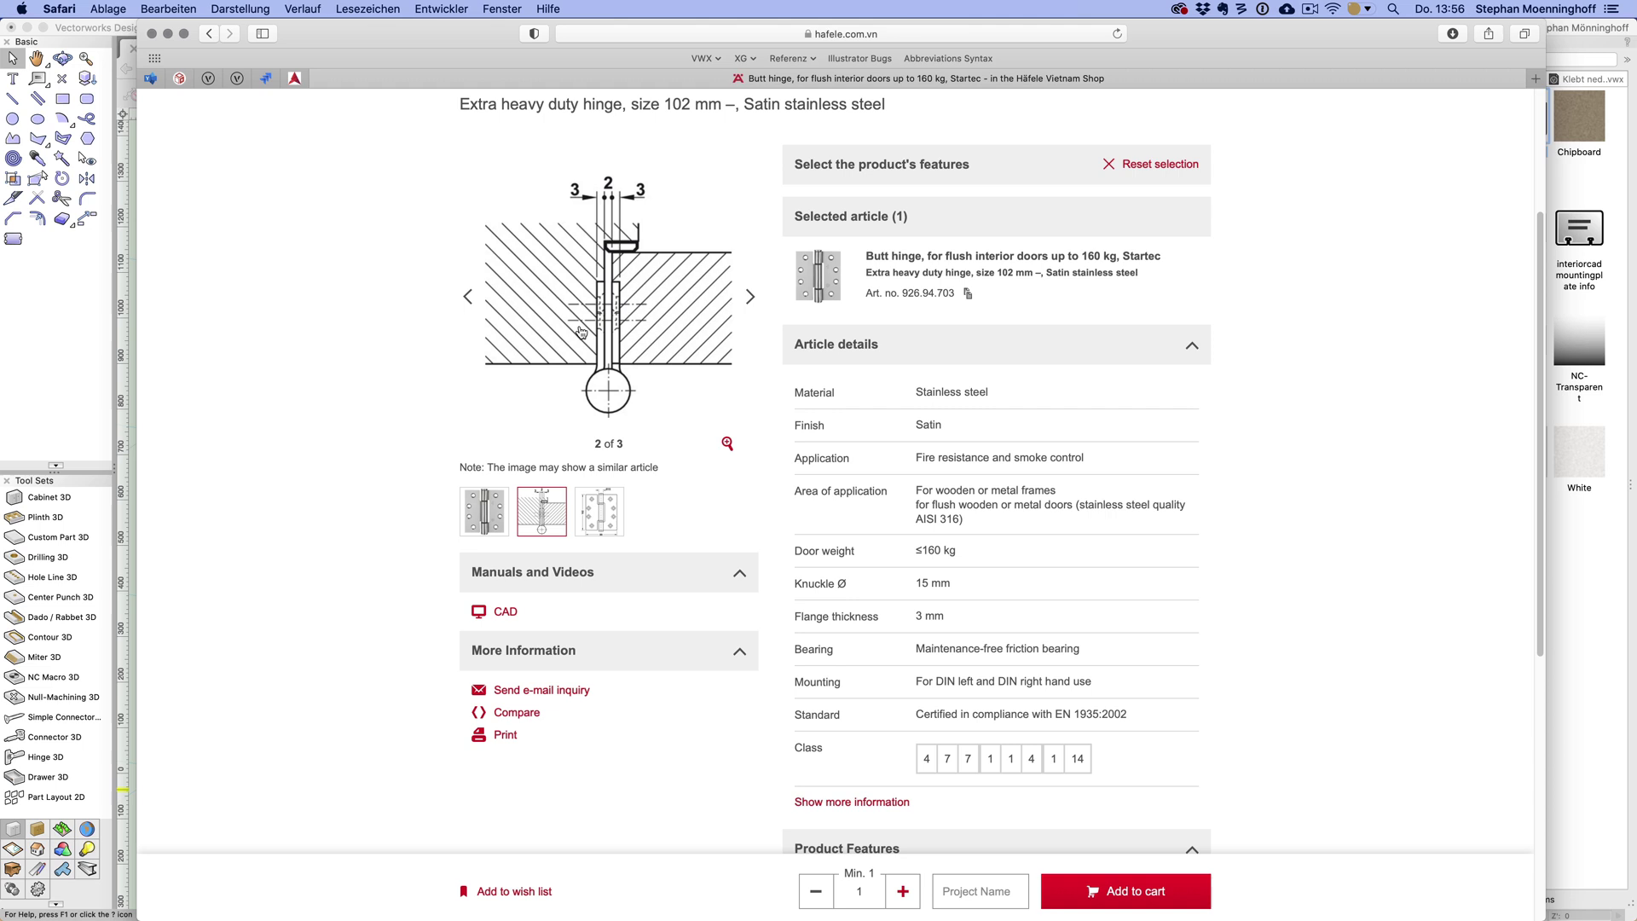
key("super+Tab")
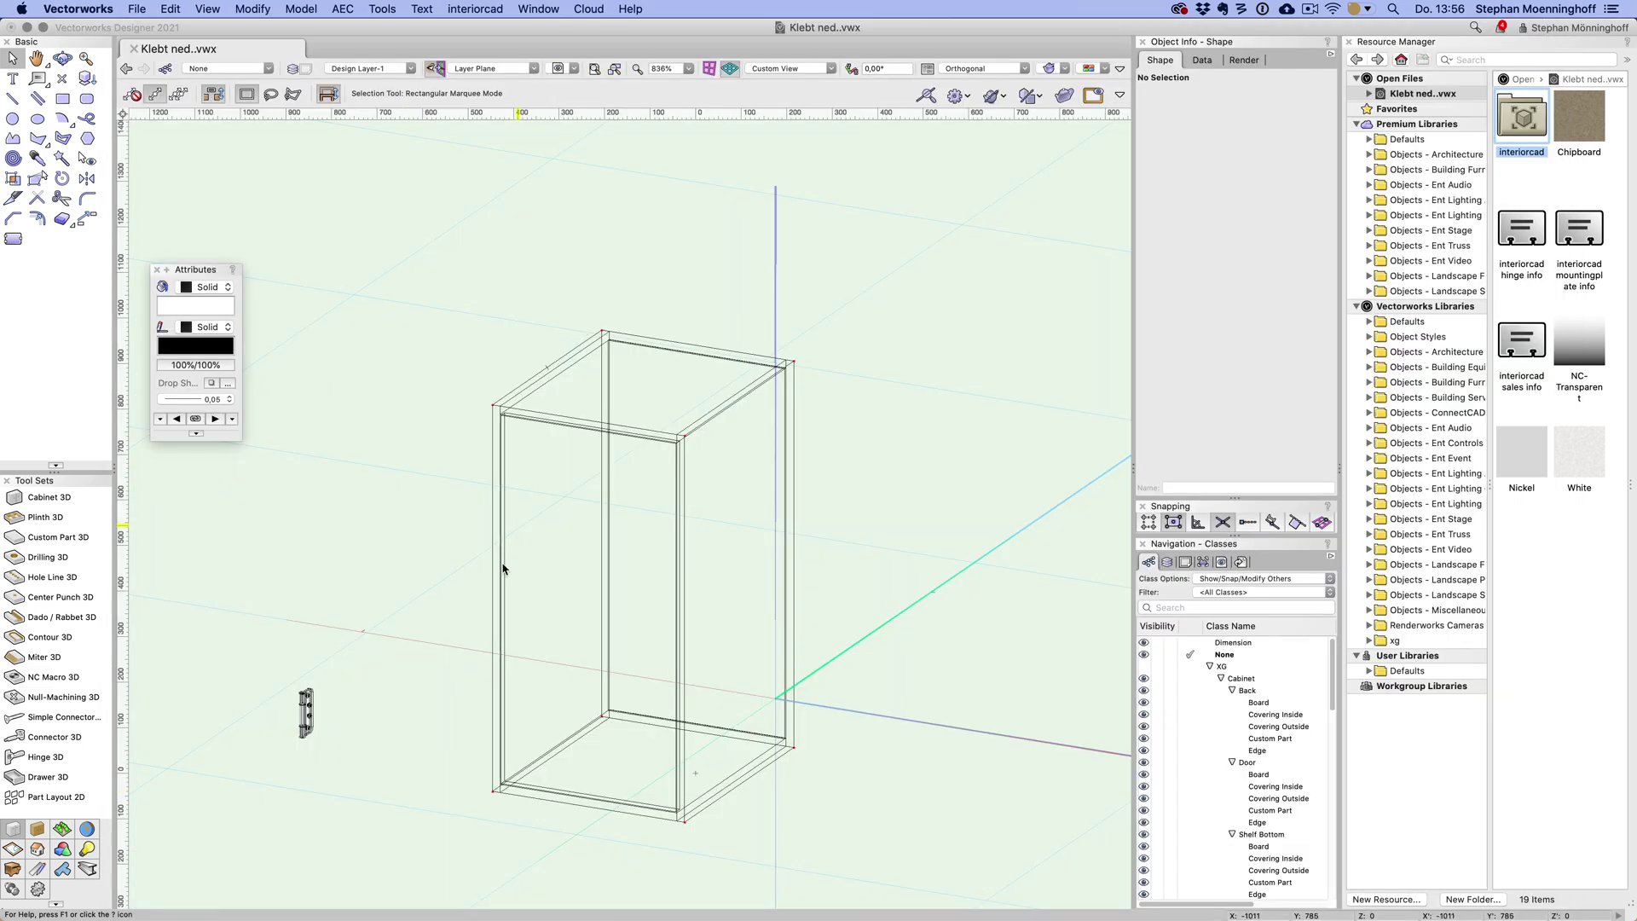
- In Top/Plan view, move the loose butt hinge into the gap between the cabinet's left side and door
key("super+5")
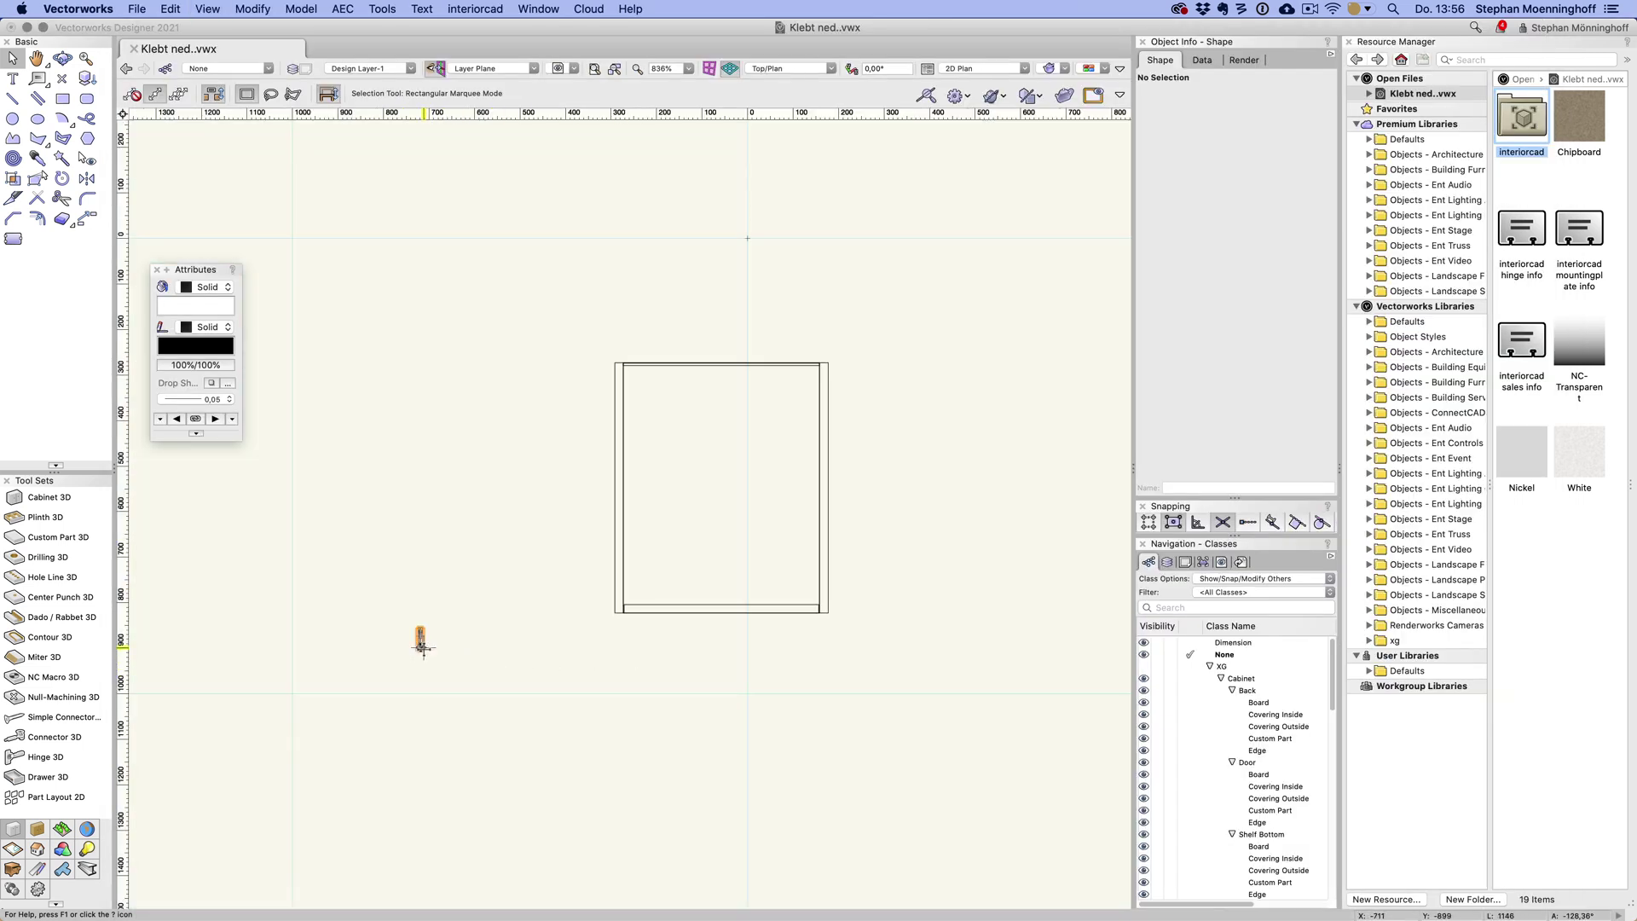
left_click_drag(420, 639, 604, 526)
scroll(627, 641, "up", 8)
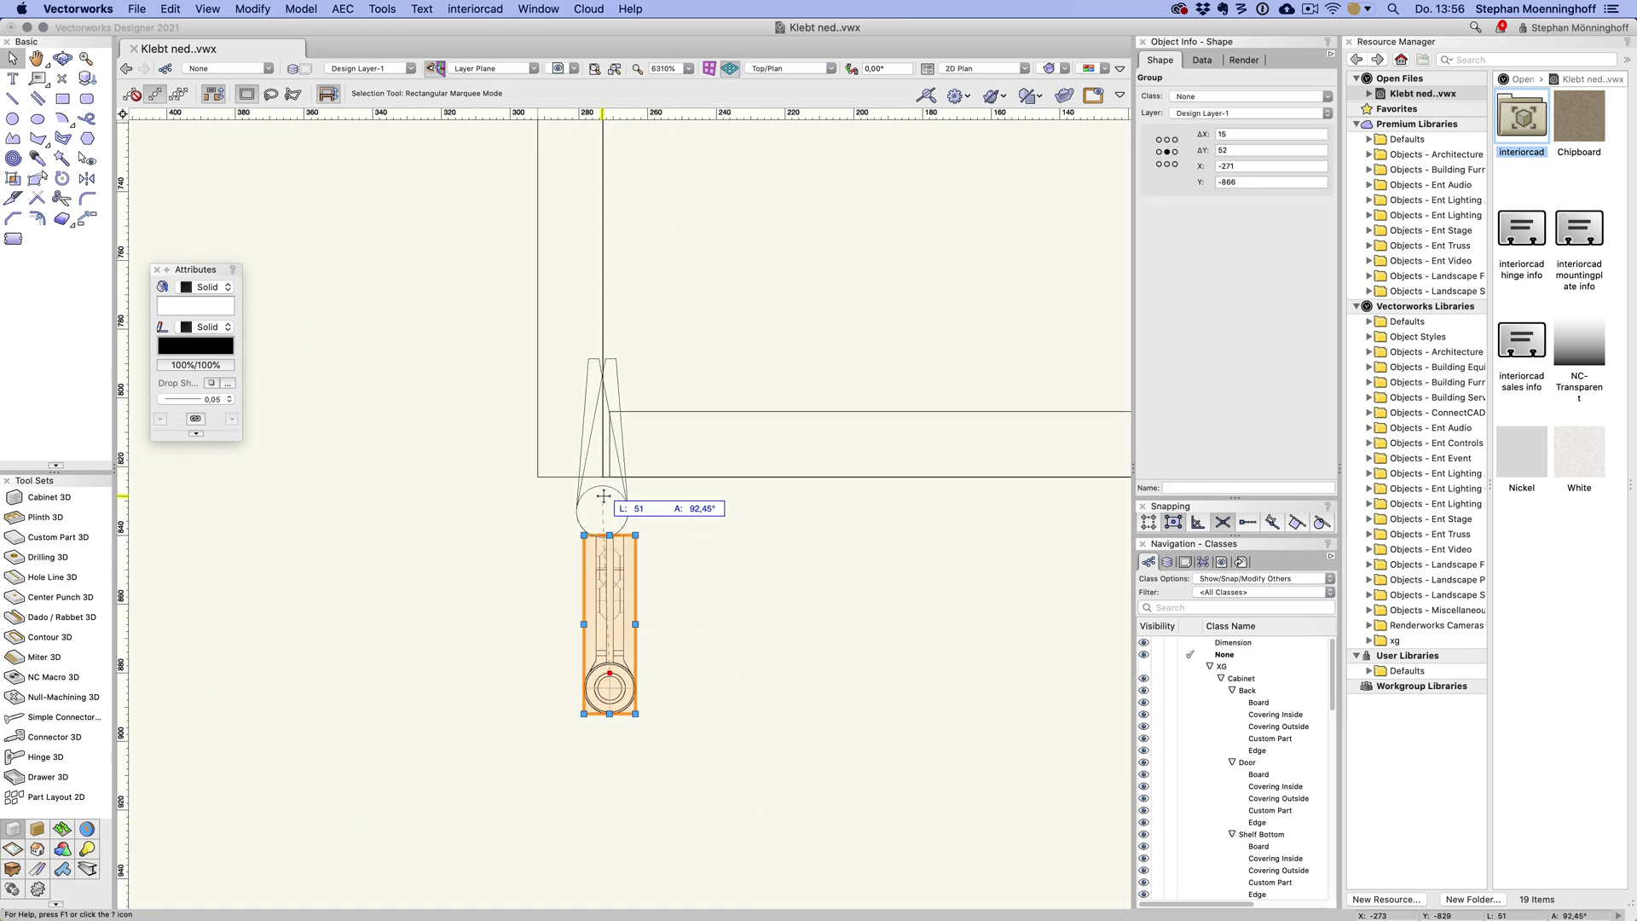
left_click_drag(603, 495, 603, 496)
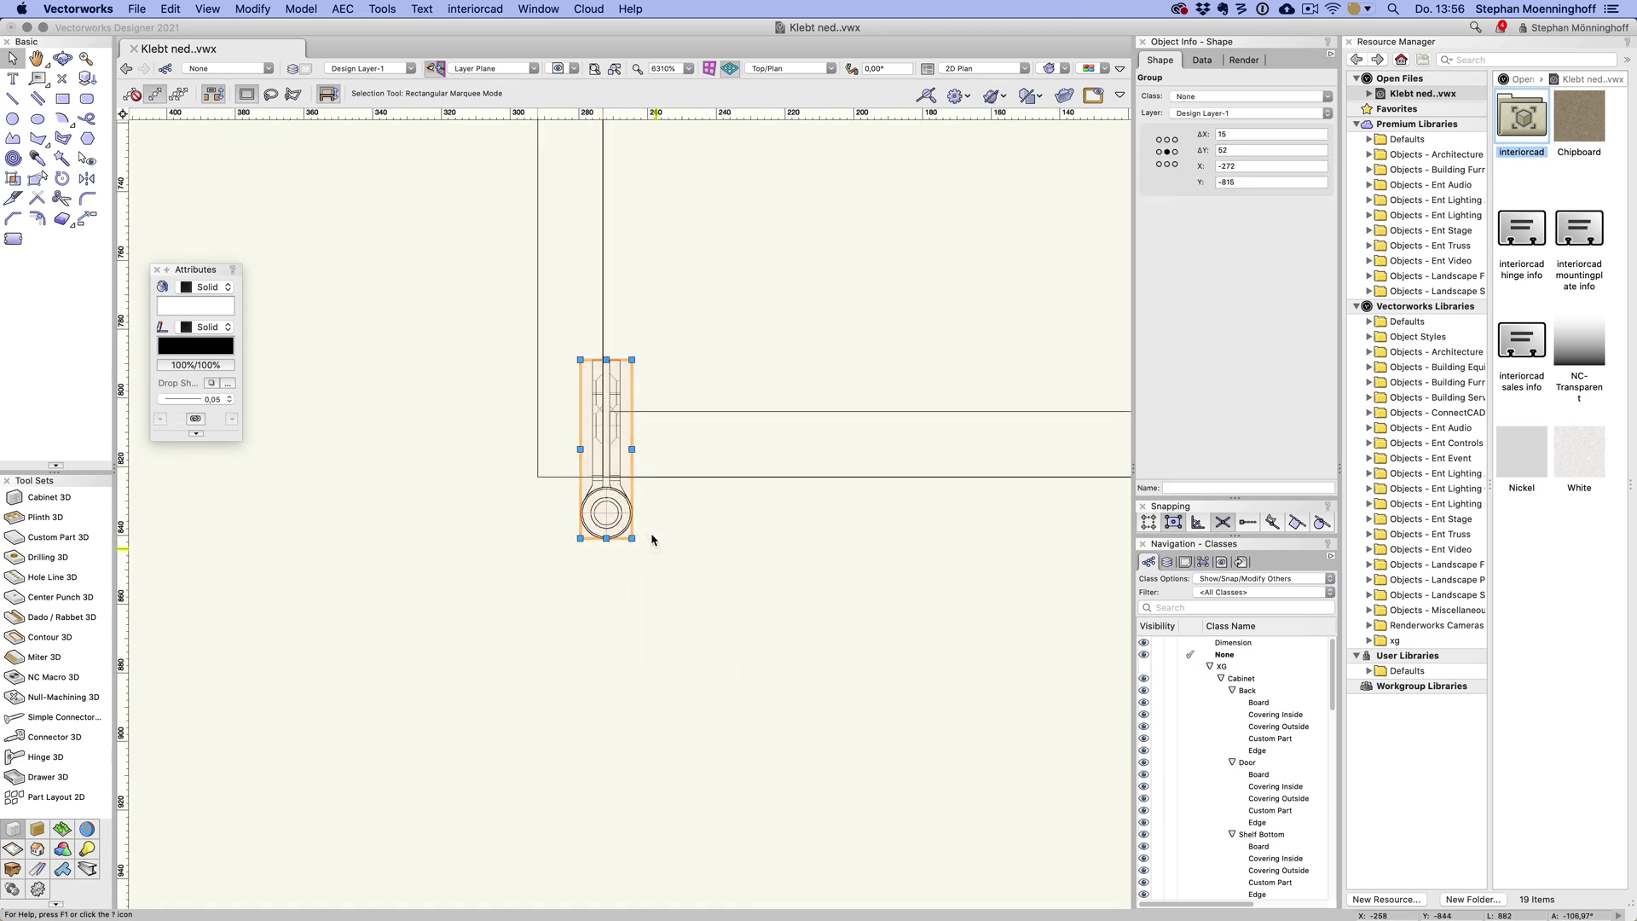
- Change the Door construction group's material to the 38 mm board Chipboard-38 in the cabinet settings
left_click(657, 413)
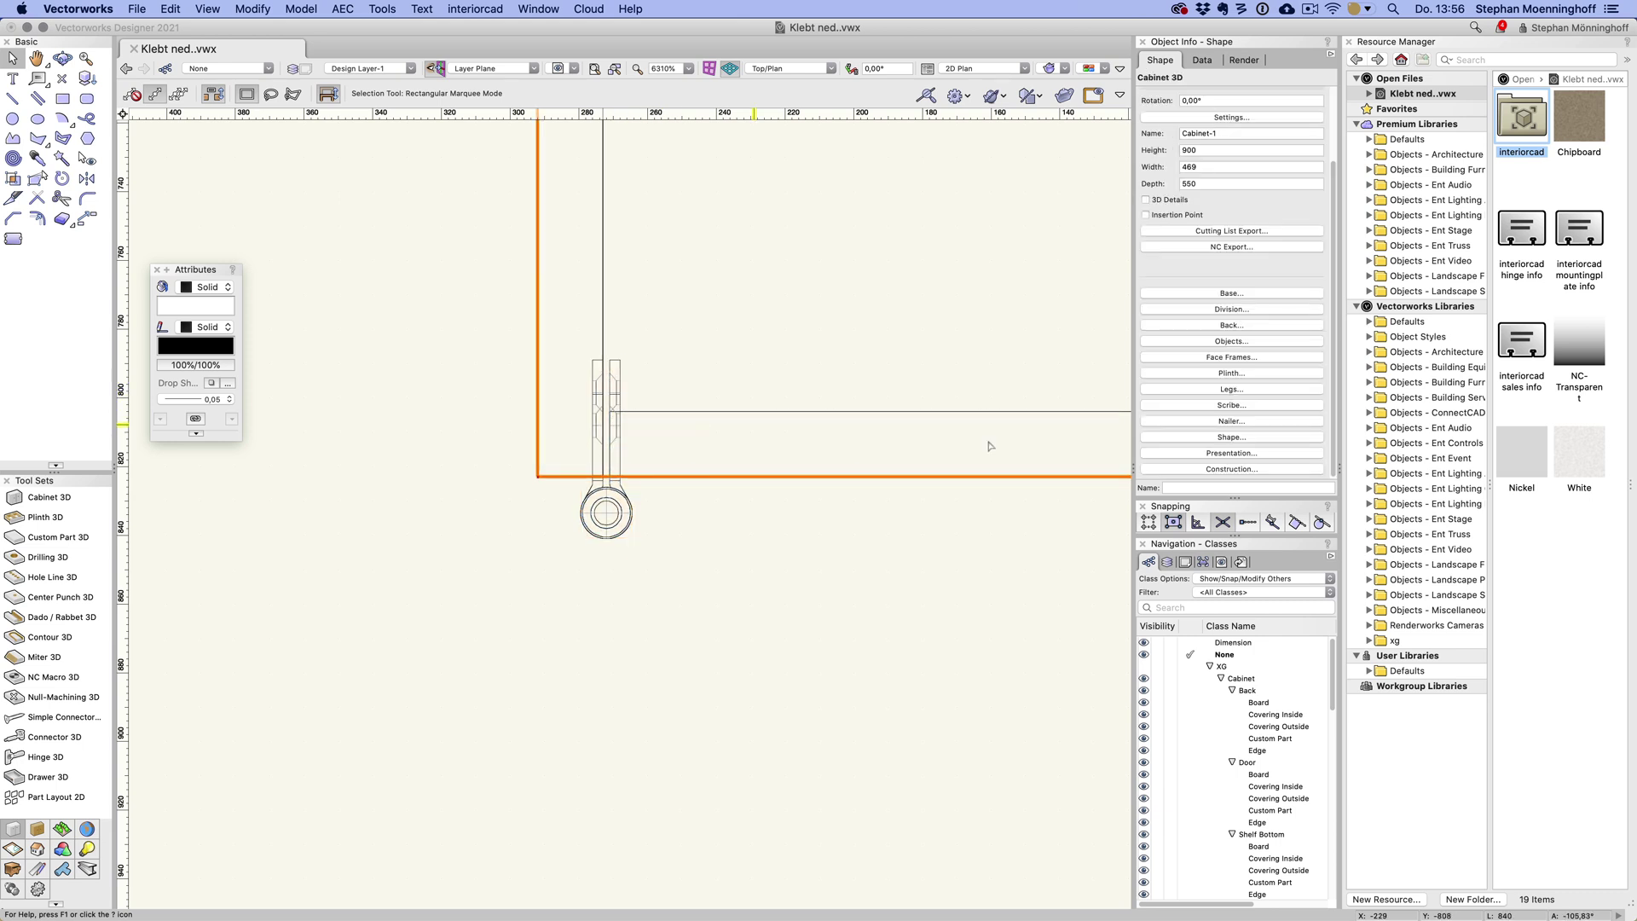
left_click(1251, 469)
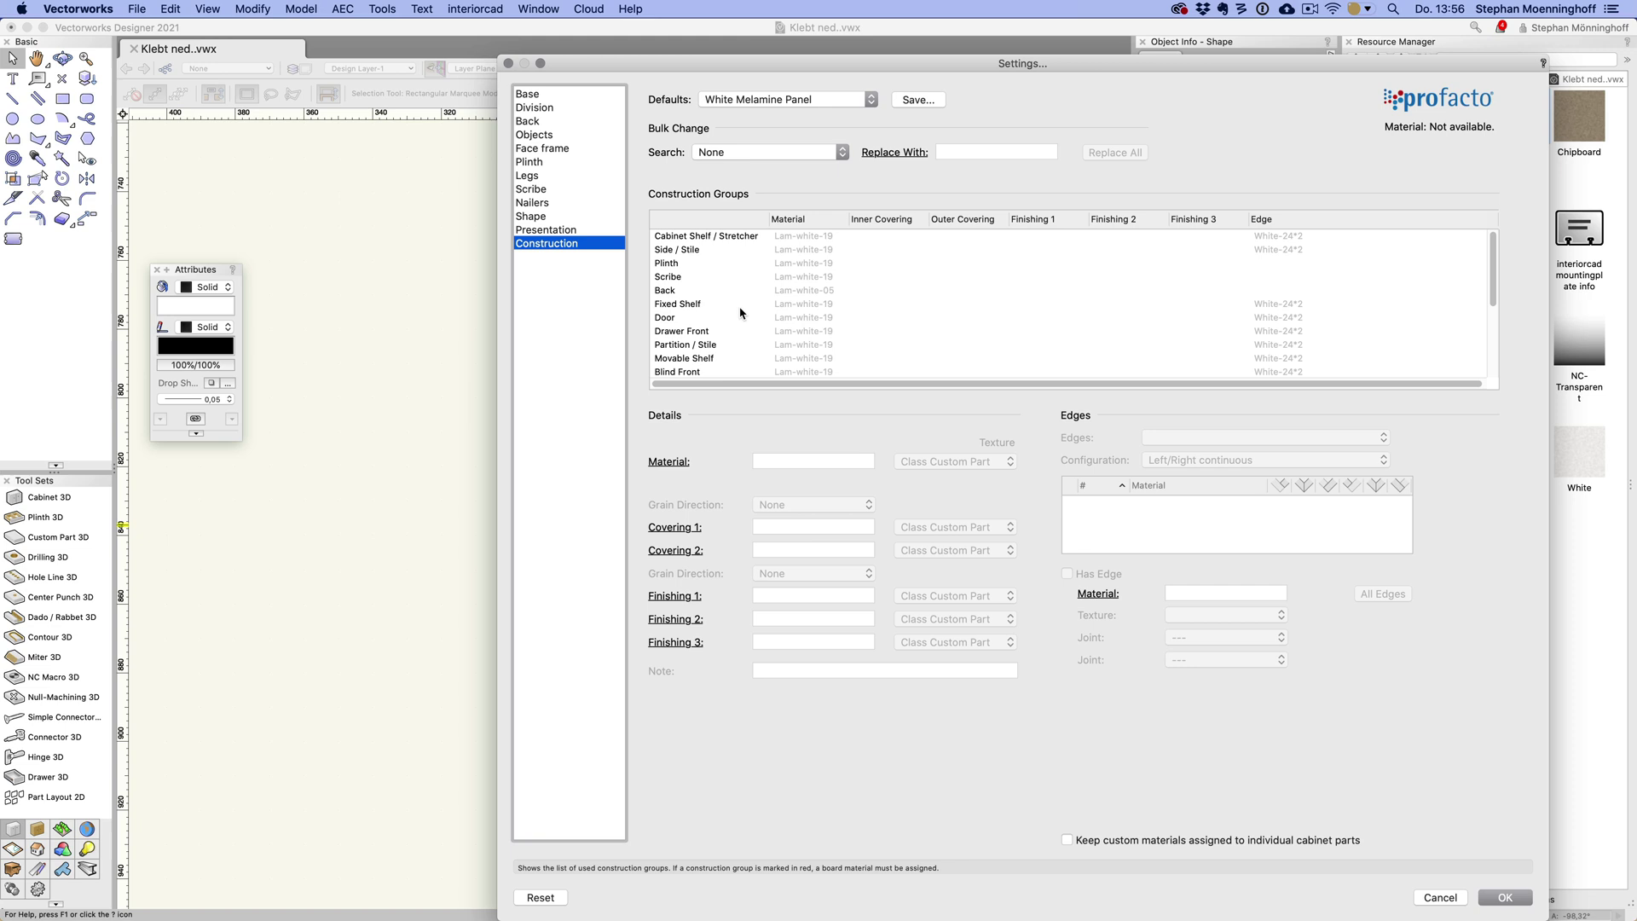
left_click(671, 317)
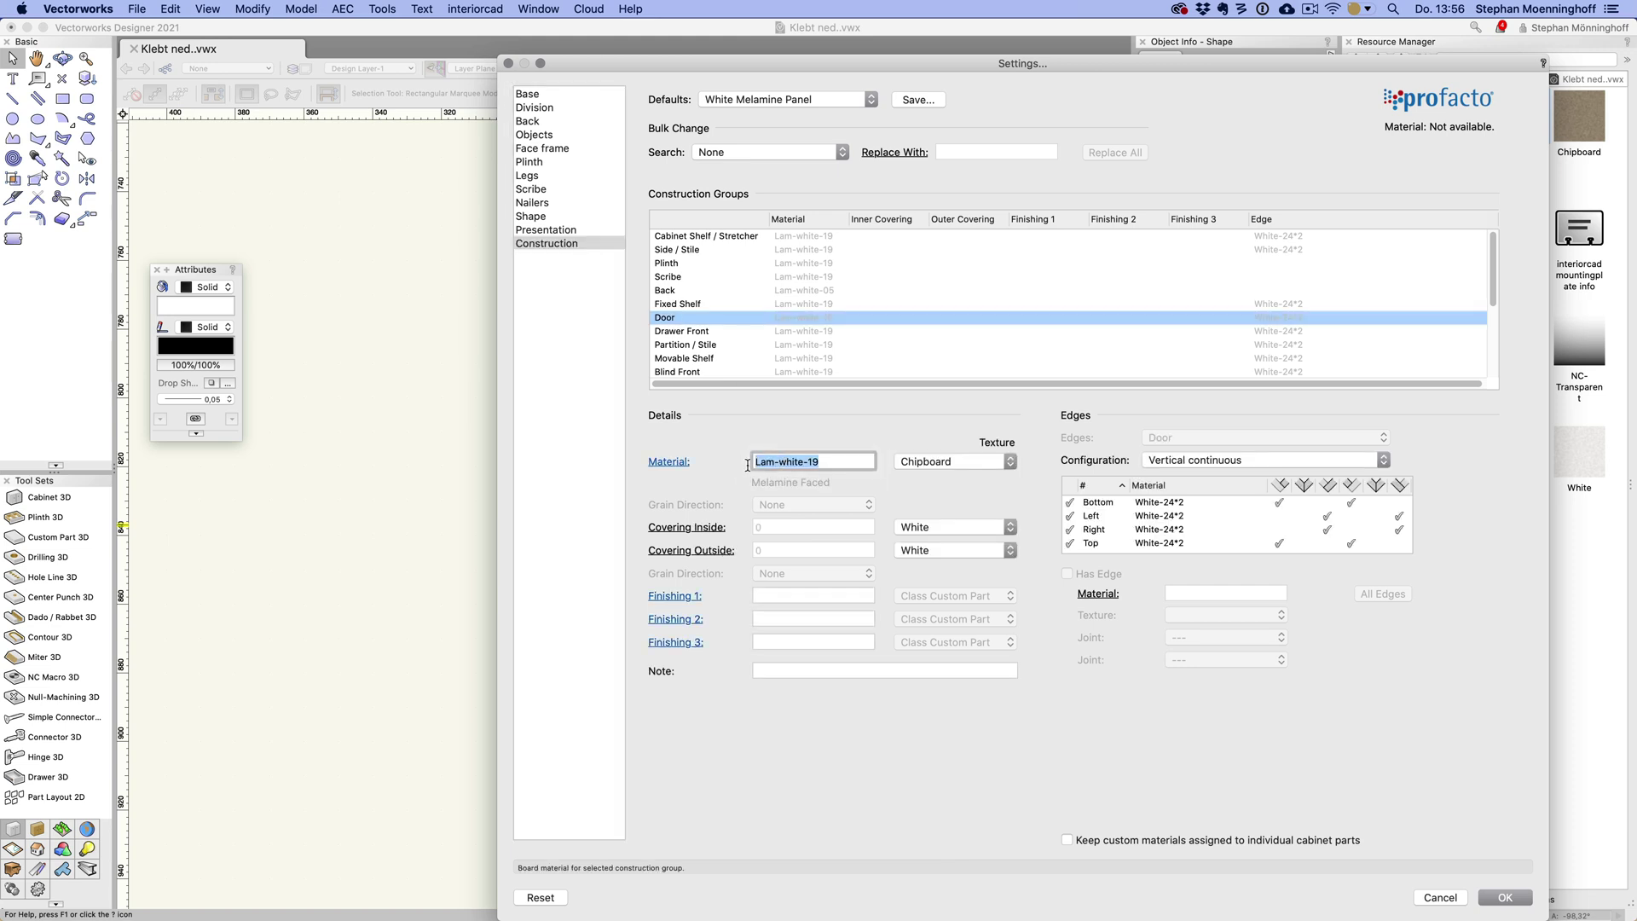
left_click(653, 465)
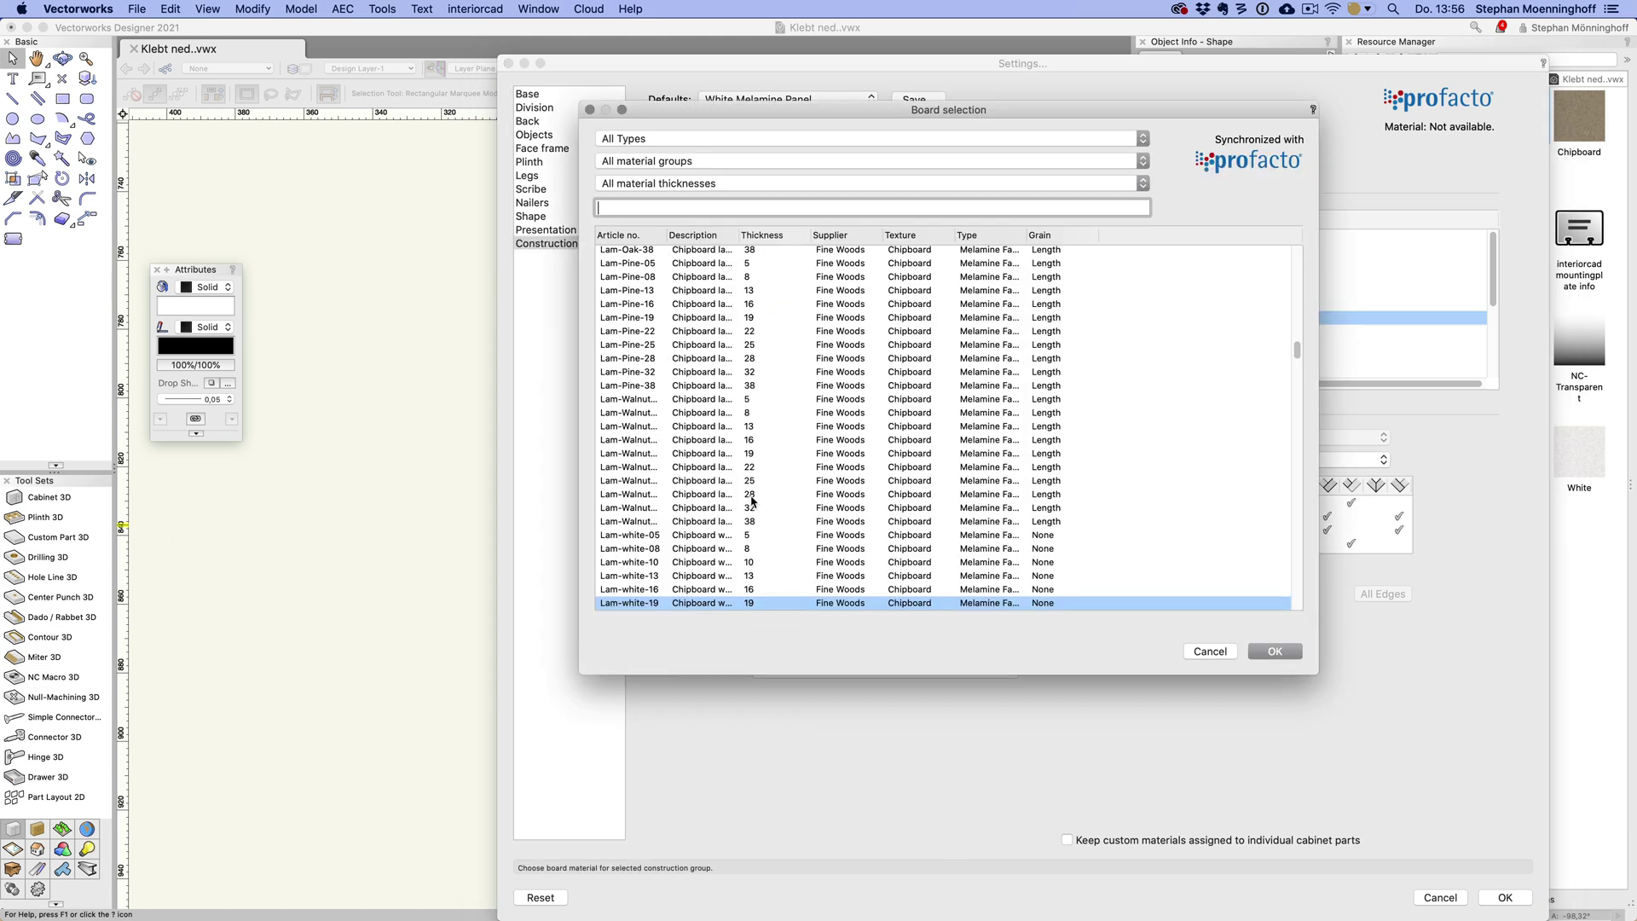
left_click(666, 189)
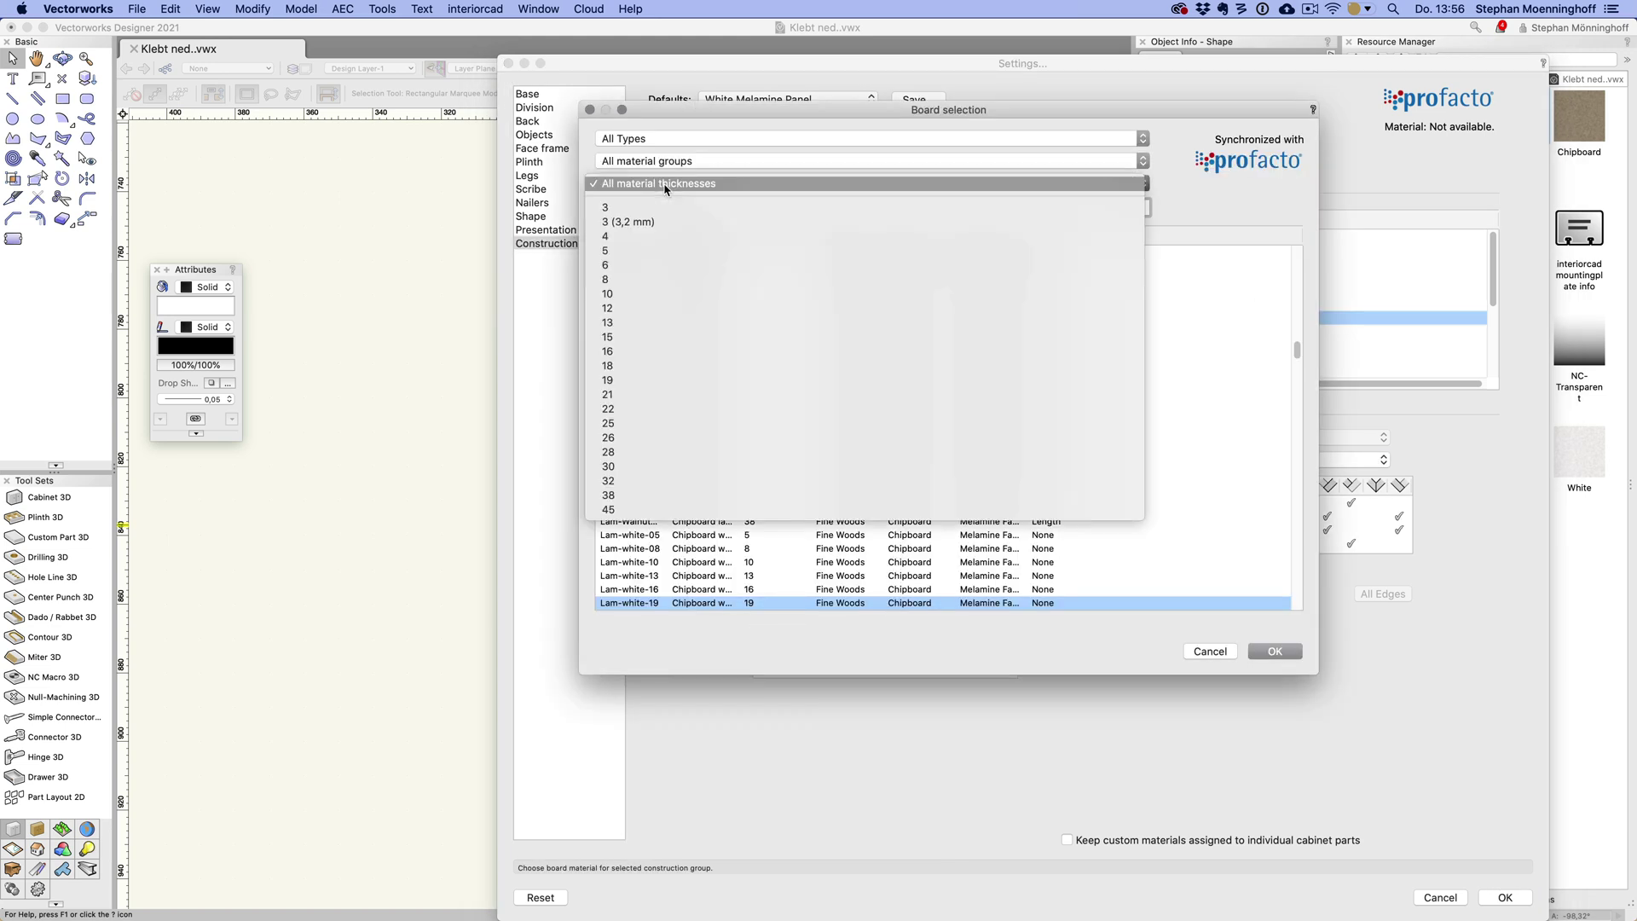
left_click(666, 495)
left_click(608, 254)
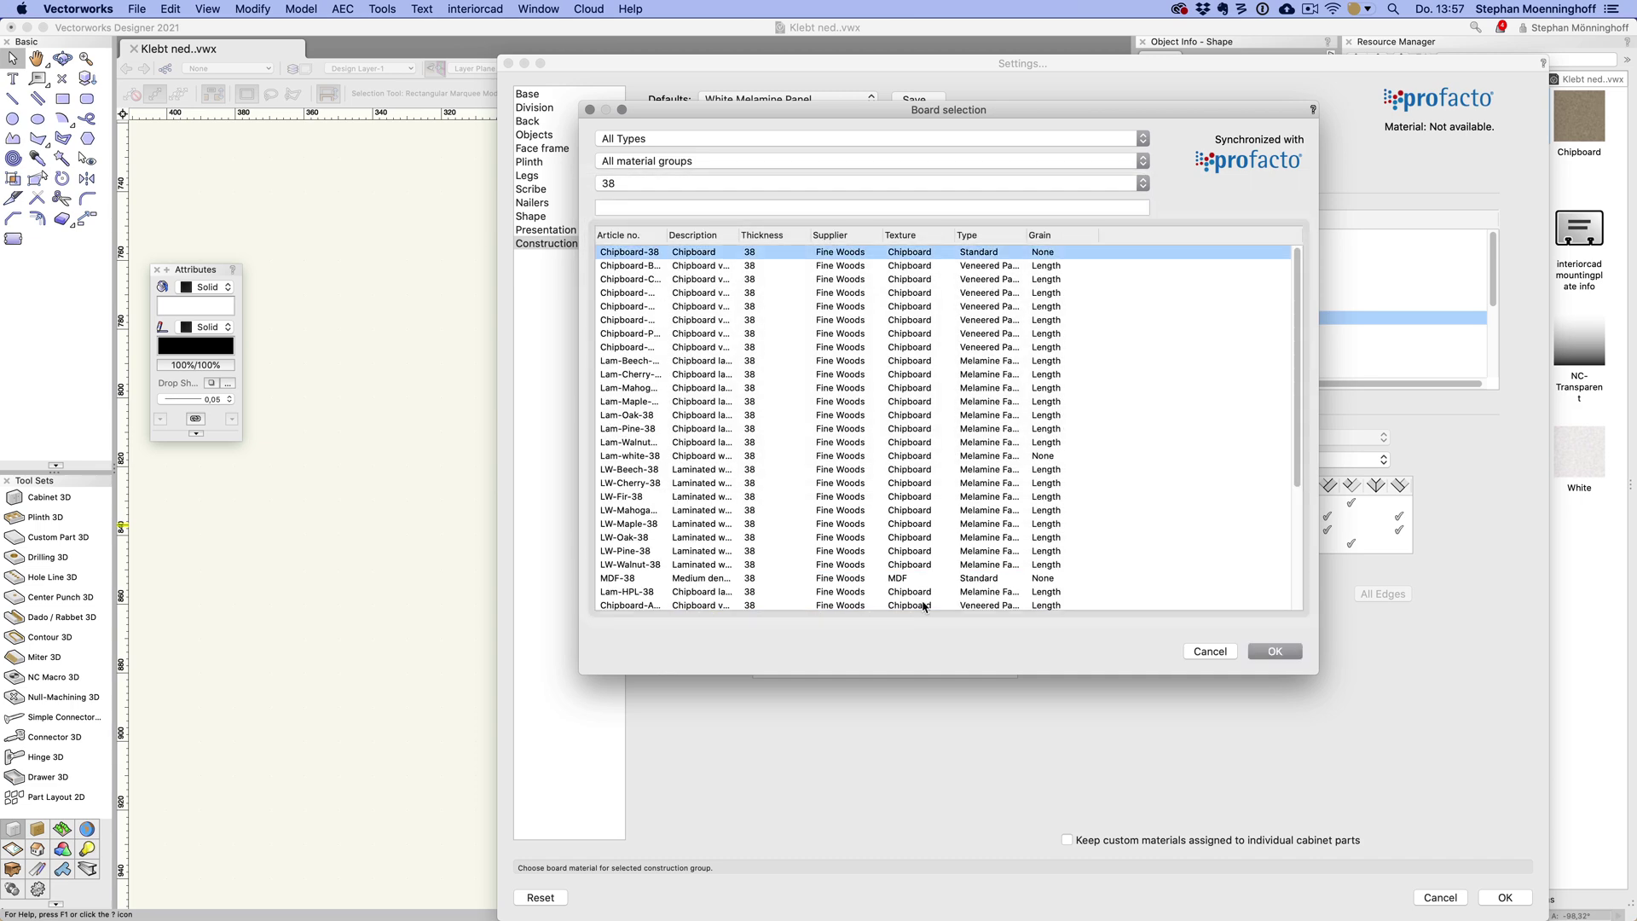
key("Return")
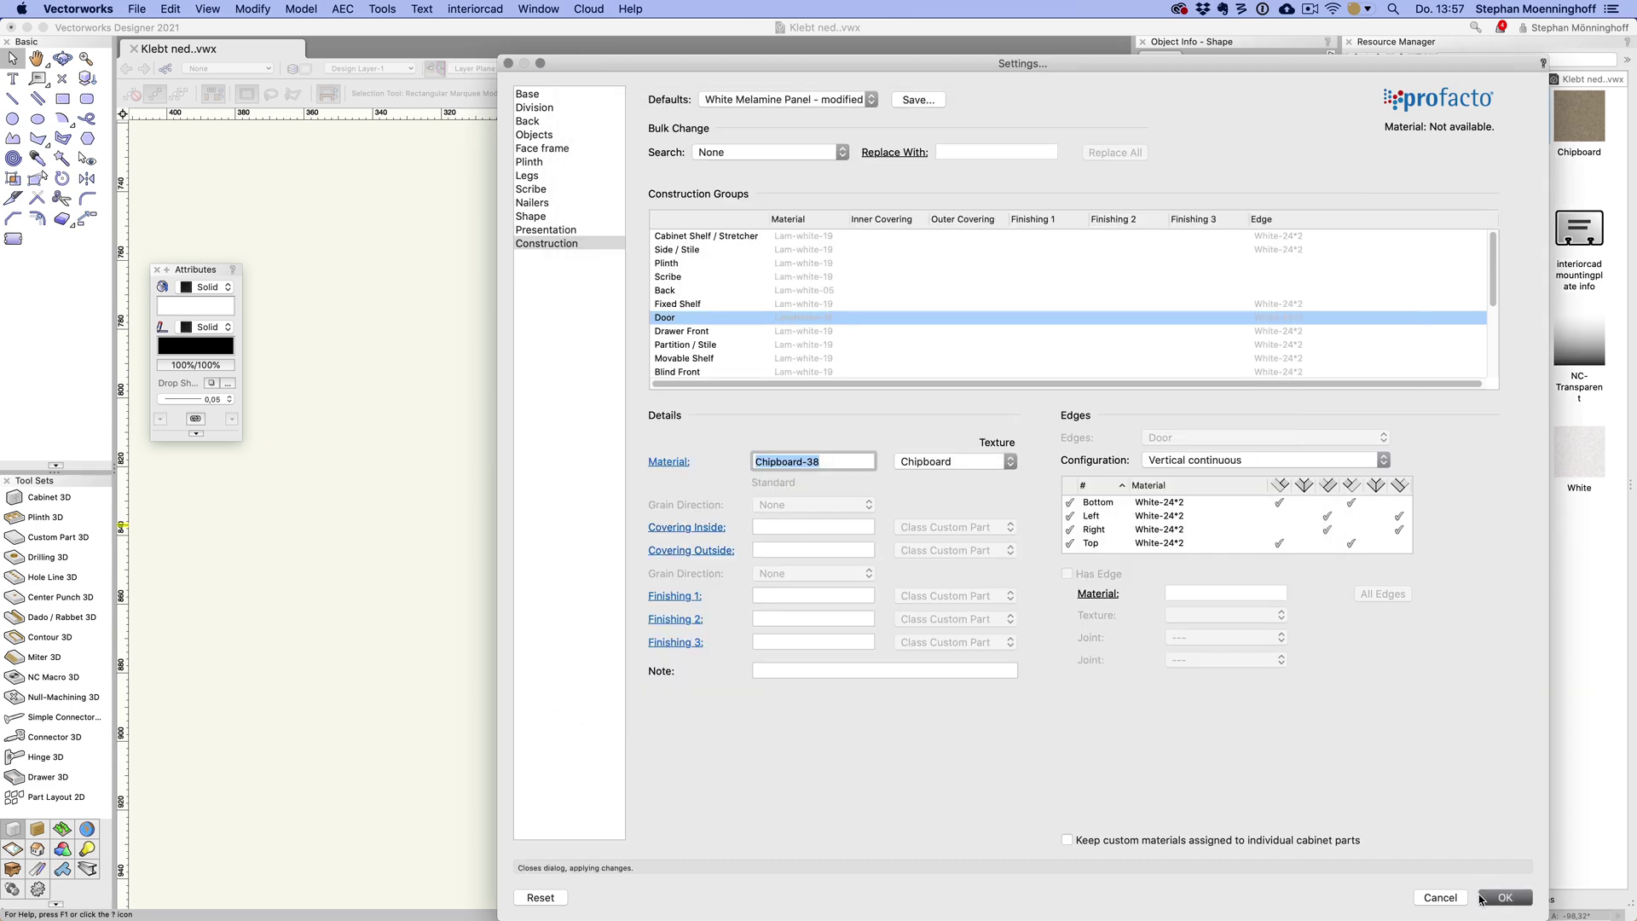
left_click(1480, 897)
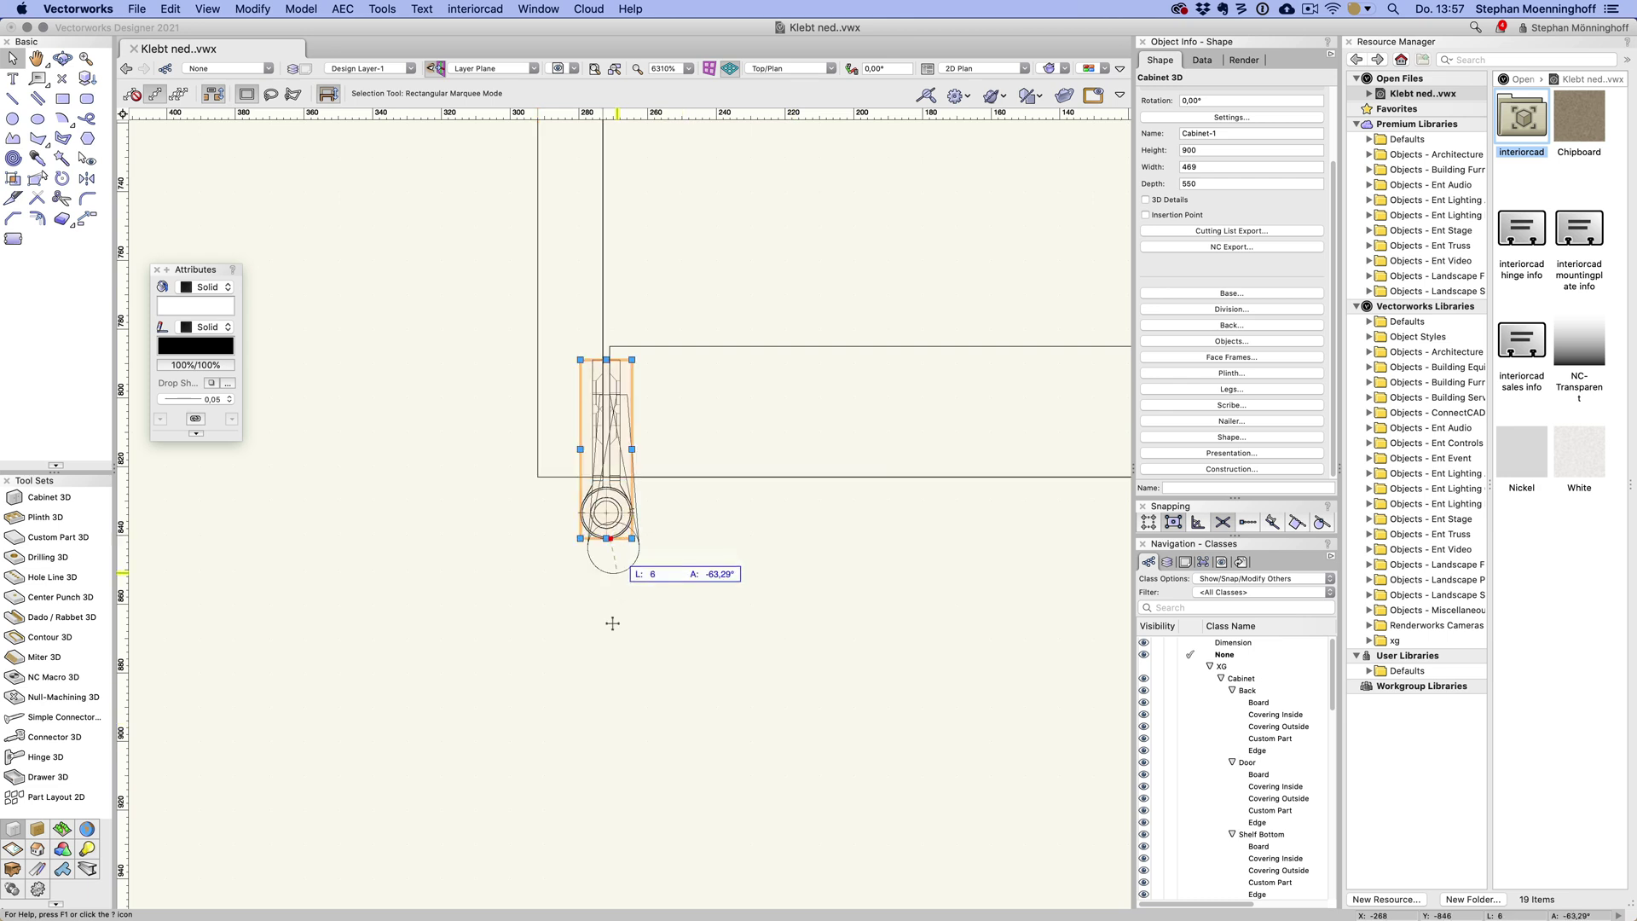
- Move the butt hinge about 66 mm straight out in front of the cabinet's left corner
left_click_drag(612, 623, 612, 737)
scroll(405, 635, "down", 3)
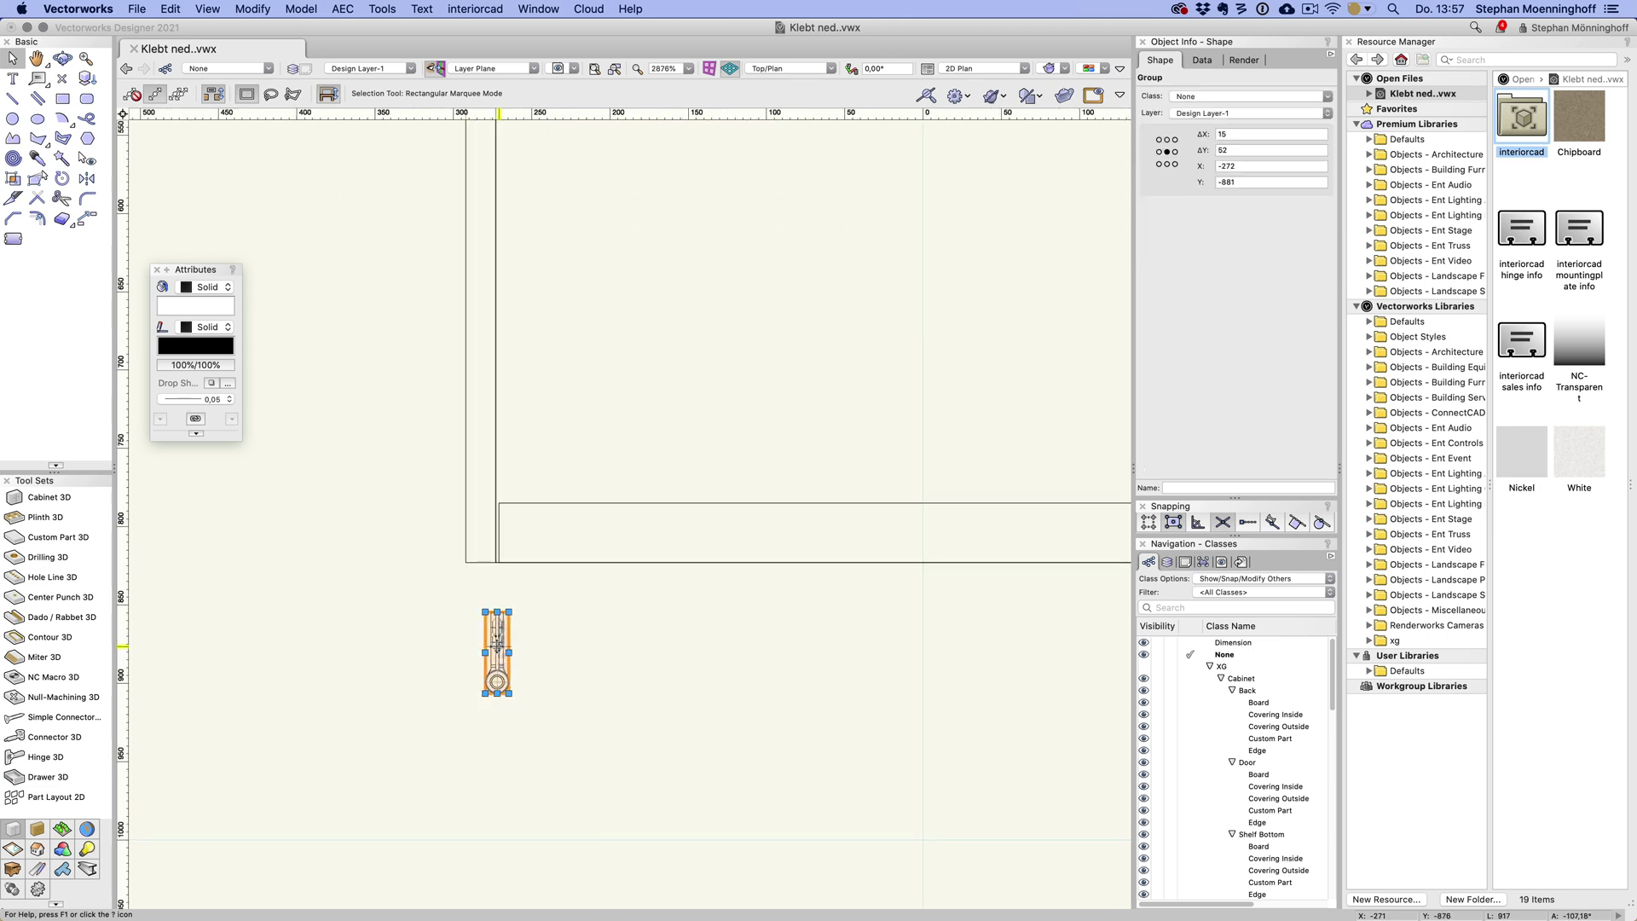
scroll(499, 646, "up", 3)
scroll(579, 751, "down", 3)
- Enter the butt hinge group in a 3D view and insert a Drilling 3D, diameter 8 and depth 12, on the leaf near its top screw hole
middle_click_drag(579, 751, 682, 572, "super")
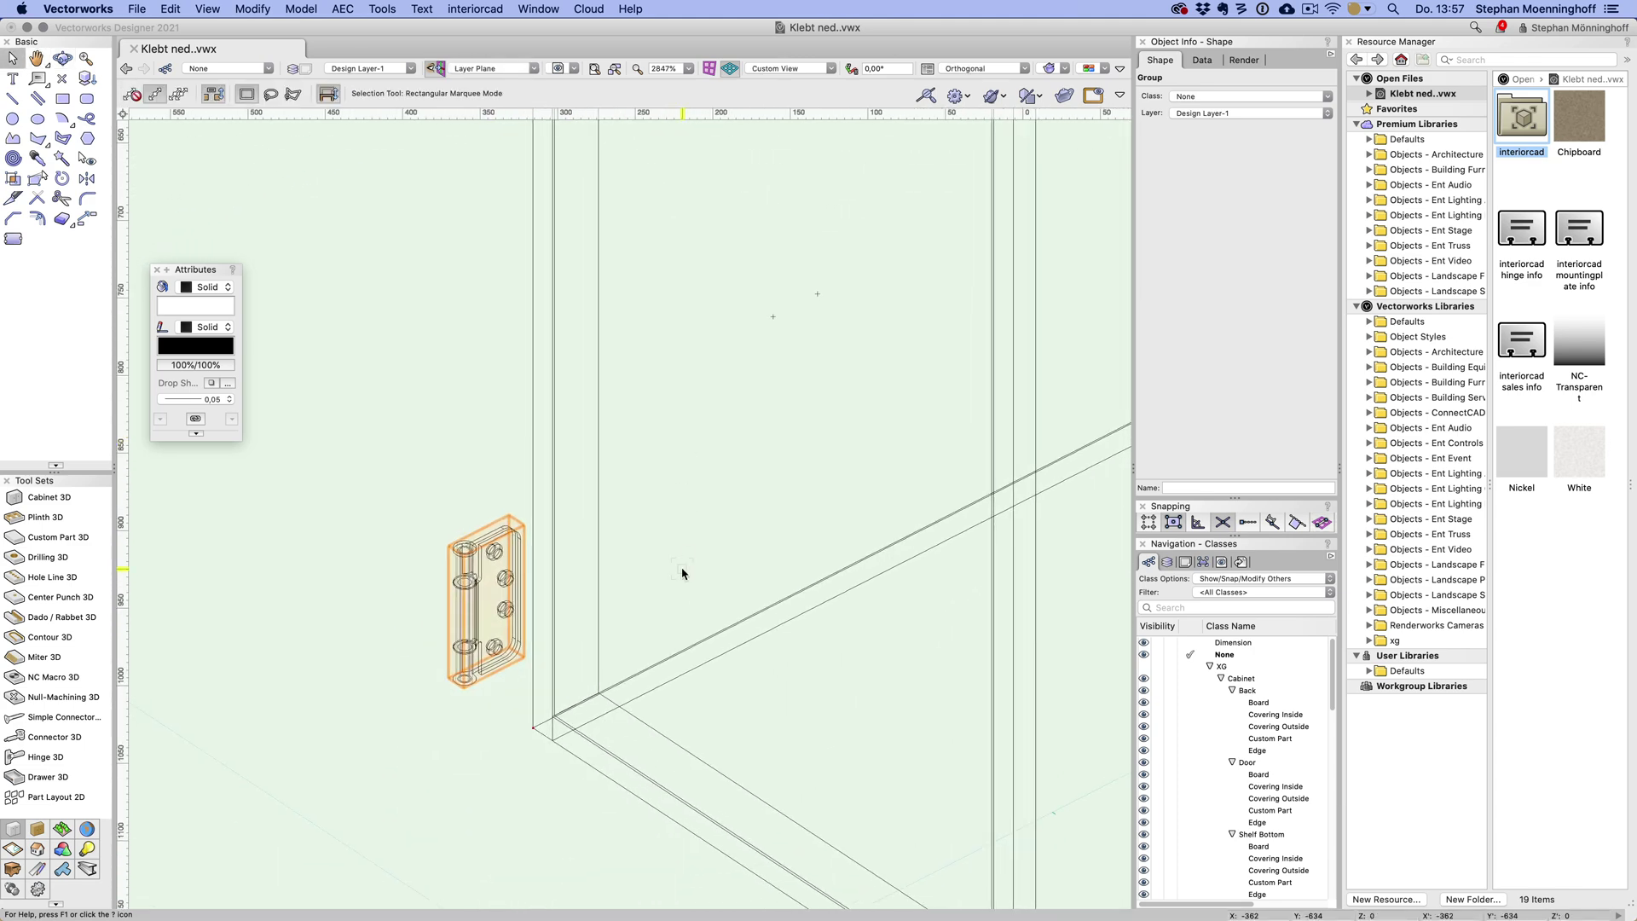
double_click(490, 671)
scroll(511, 807, "up", 3)
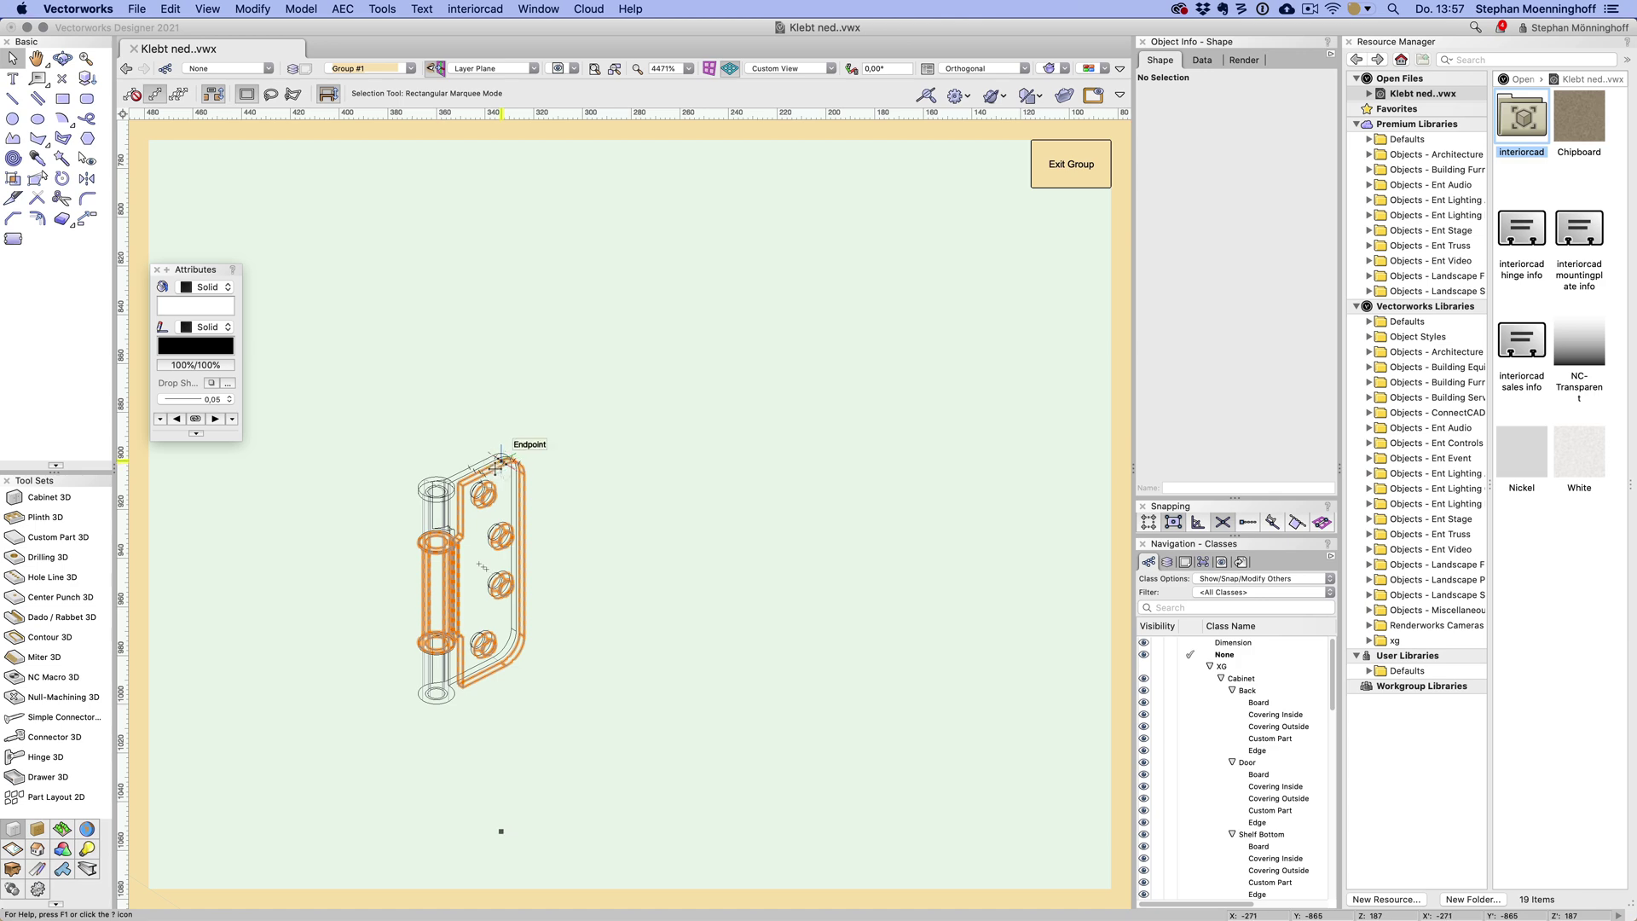
scroll(496, 513, "up", 5)
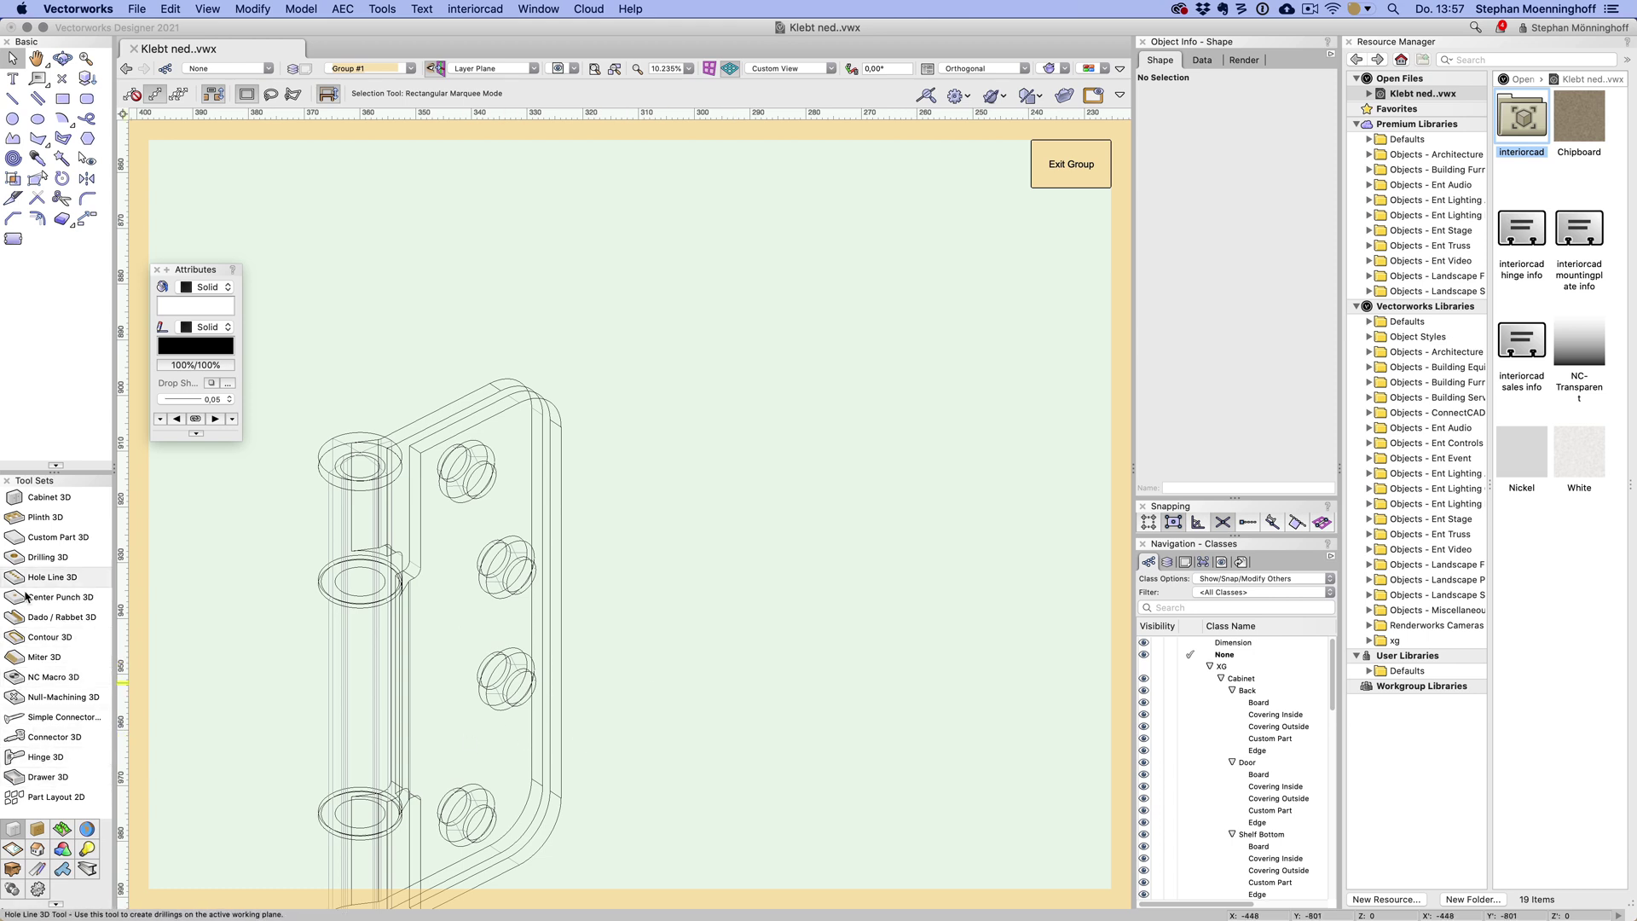
left_click(48, 557)
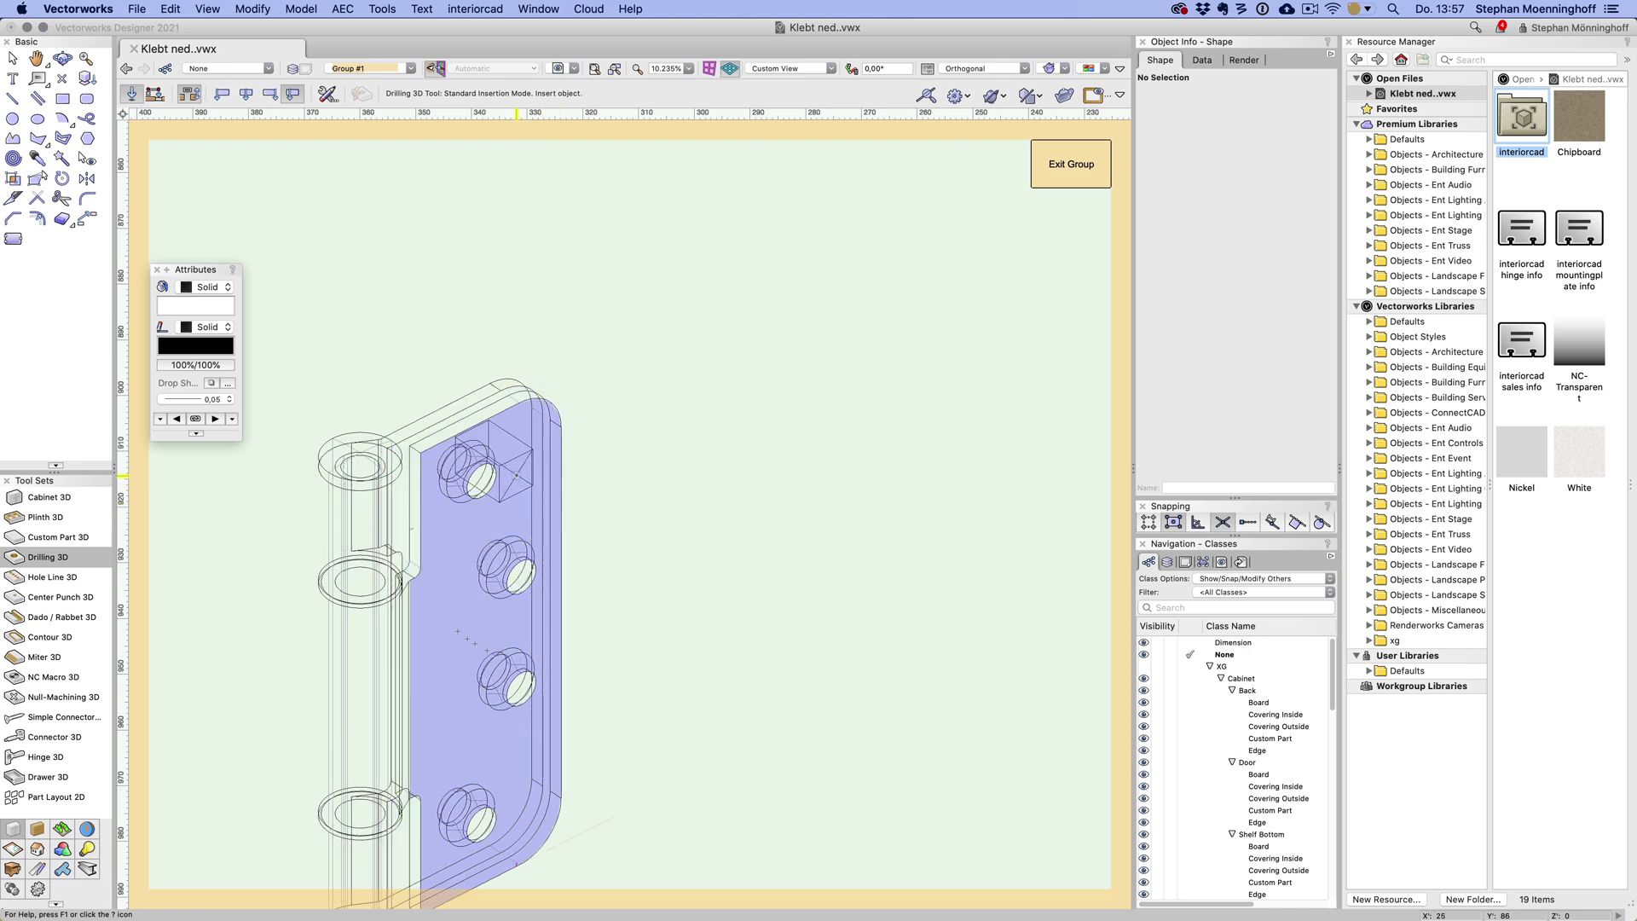
left_click(517, 475)
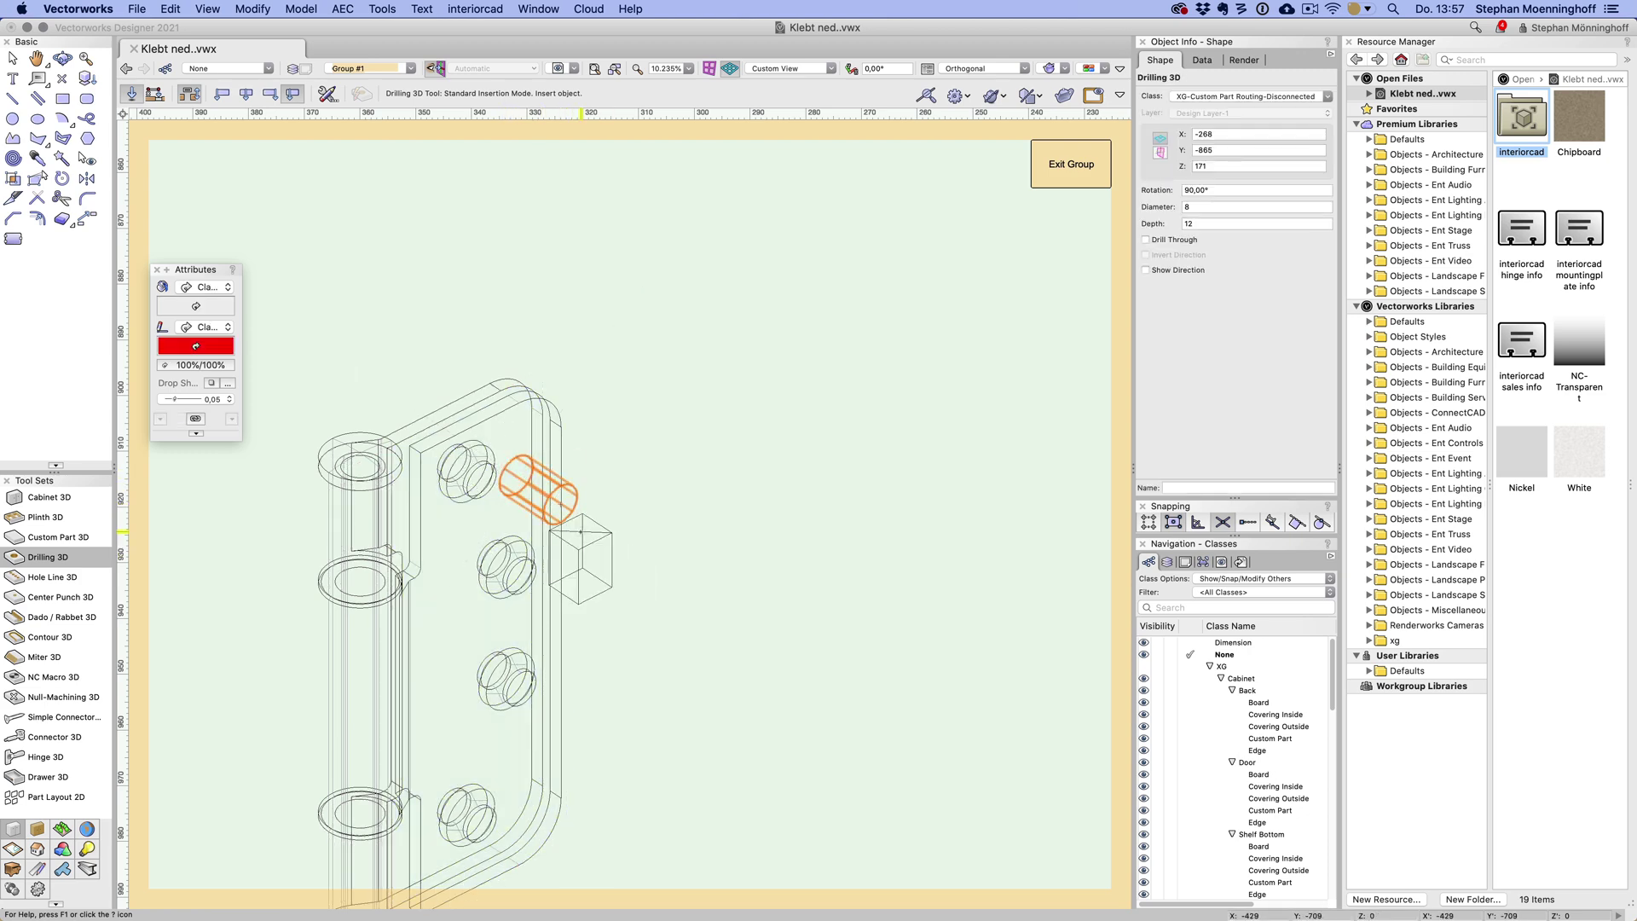
- In Right view, move the drilling so it is centred on the leaf's top screw hole
key("6")
key("x")
key("x")
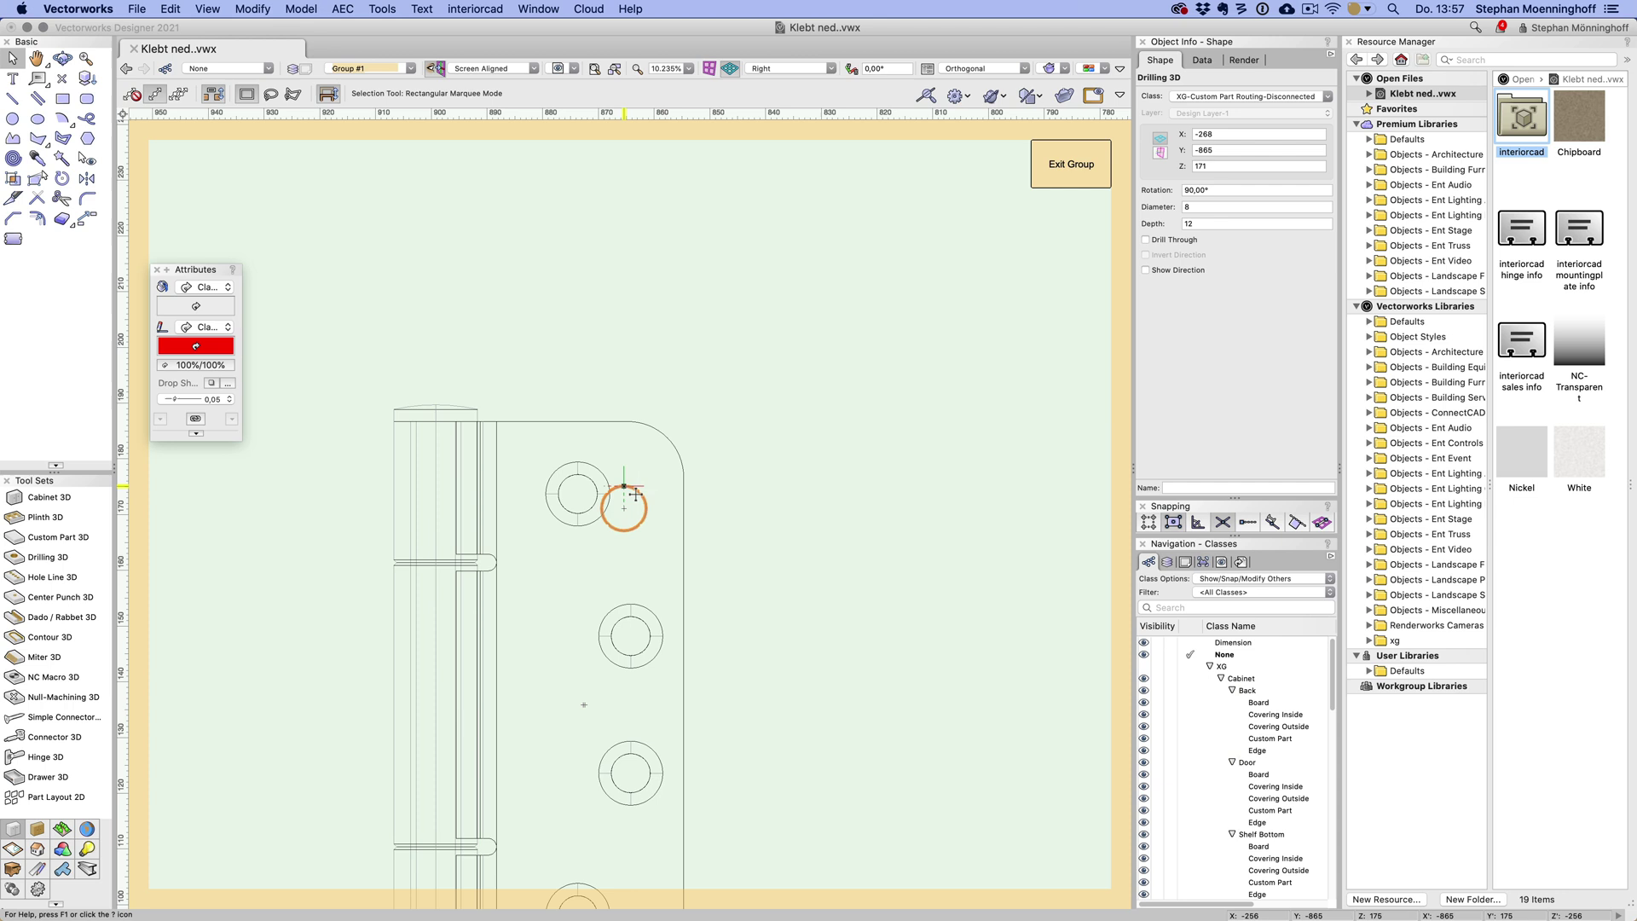
left_click_drag(624, 508, 579, 496)
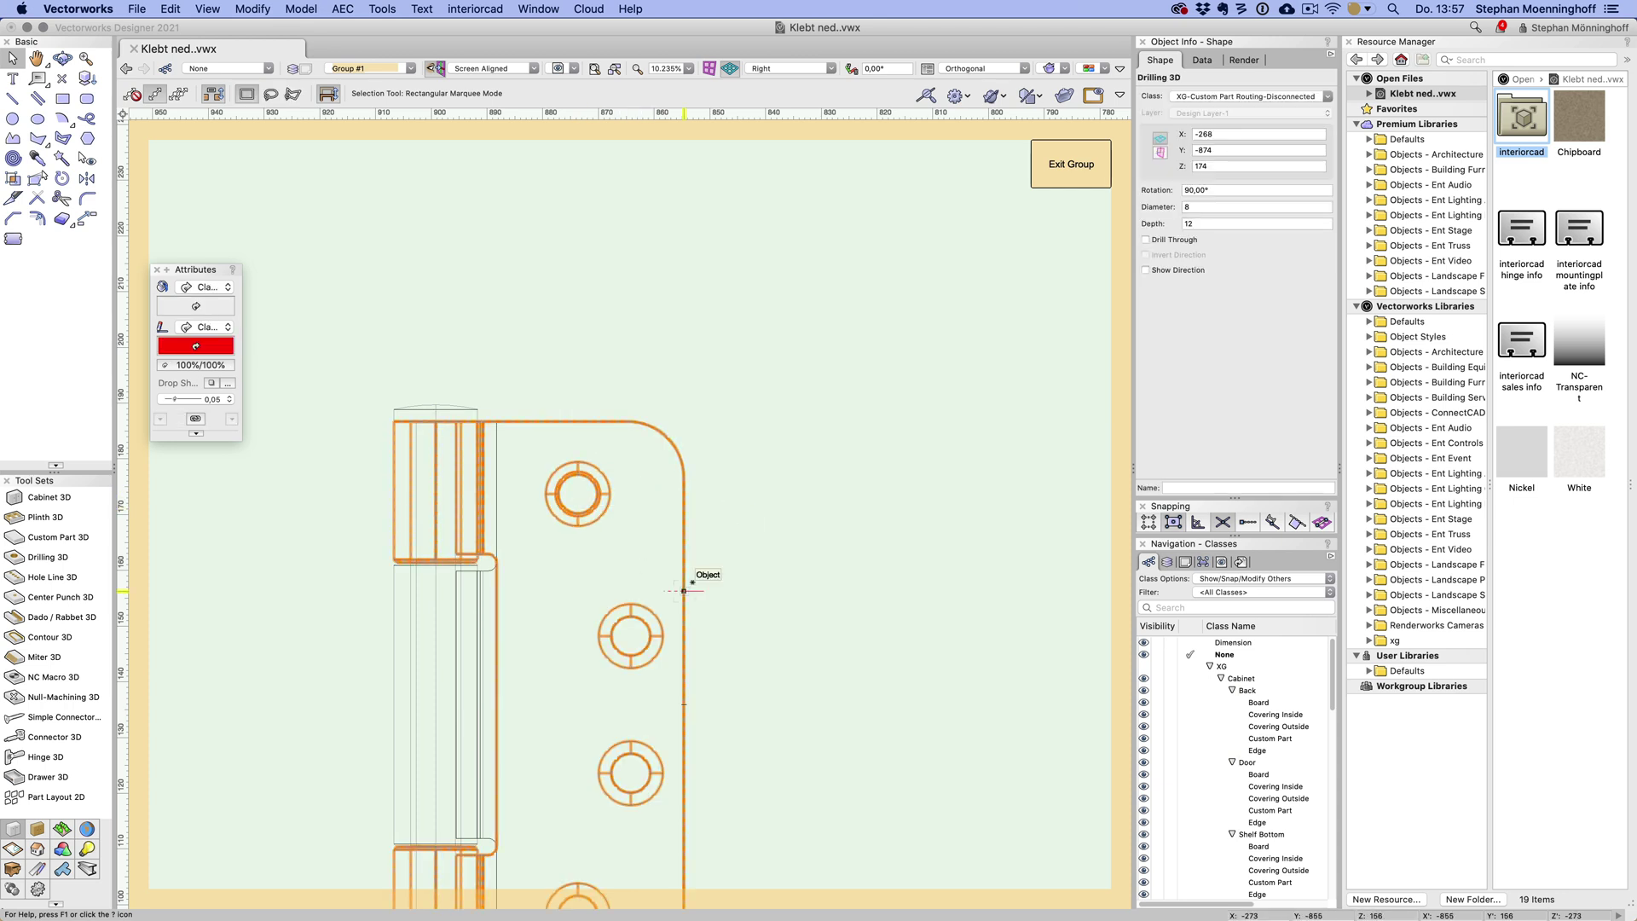
- In Top view, shift the drilling 3 mm so that it starts at the leaf's inner face
key("5")
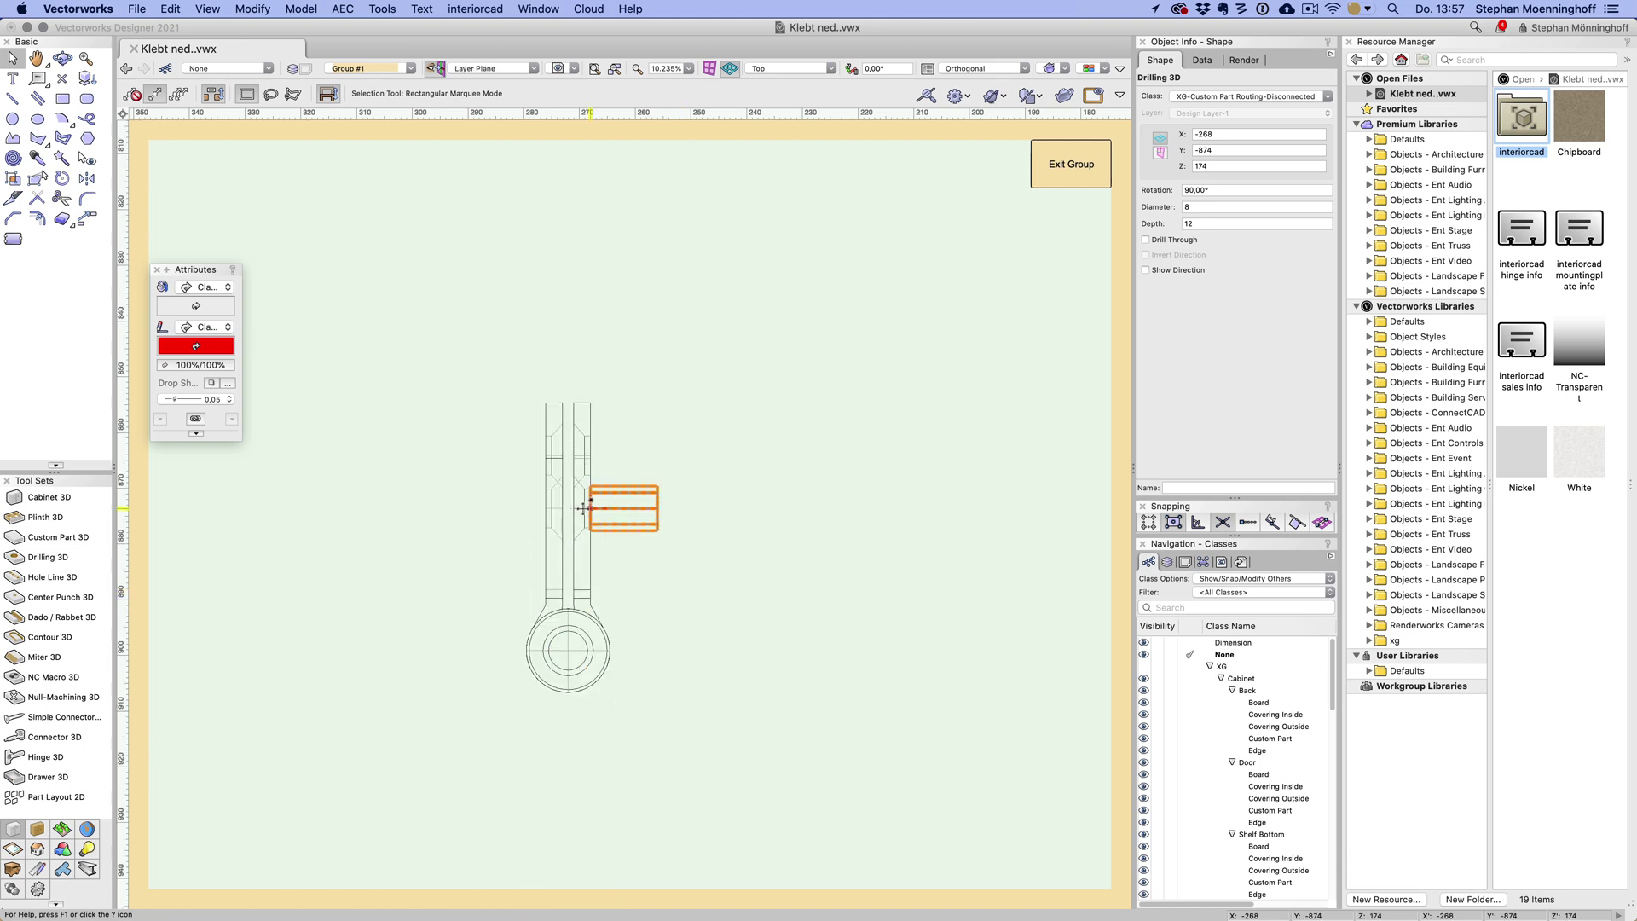
scroll(582, 508, "up", 3)
key("x")
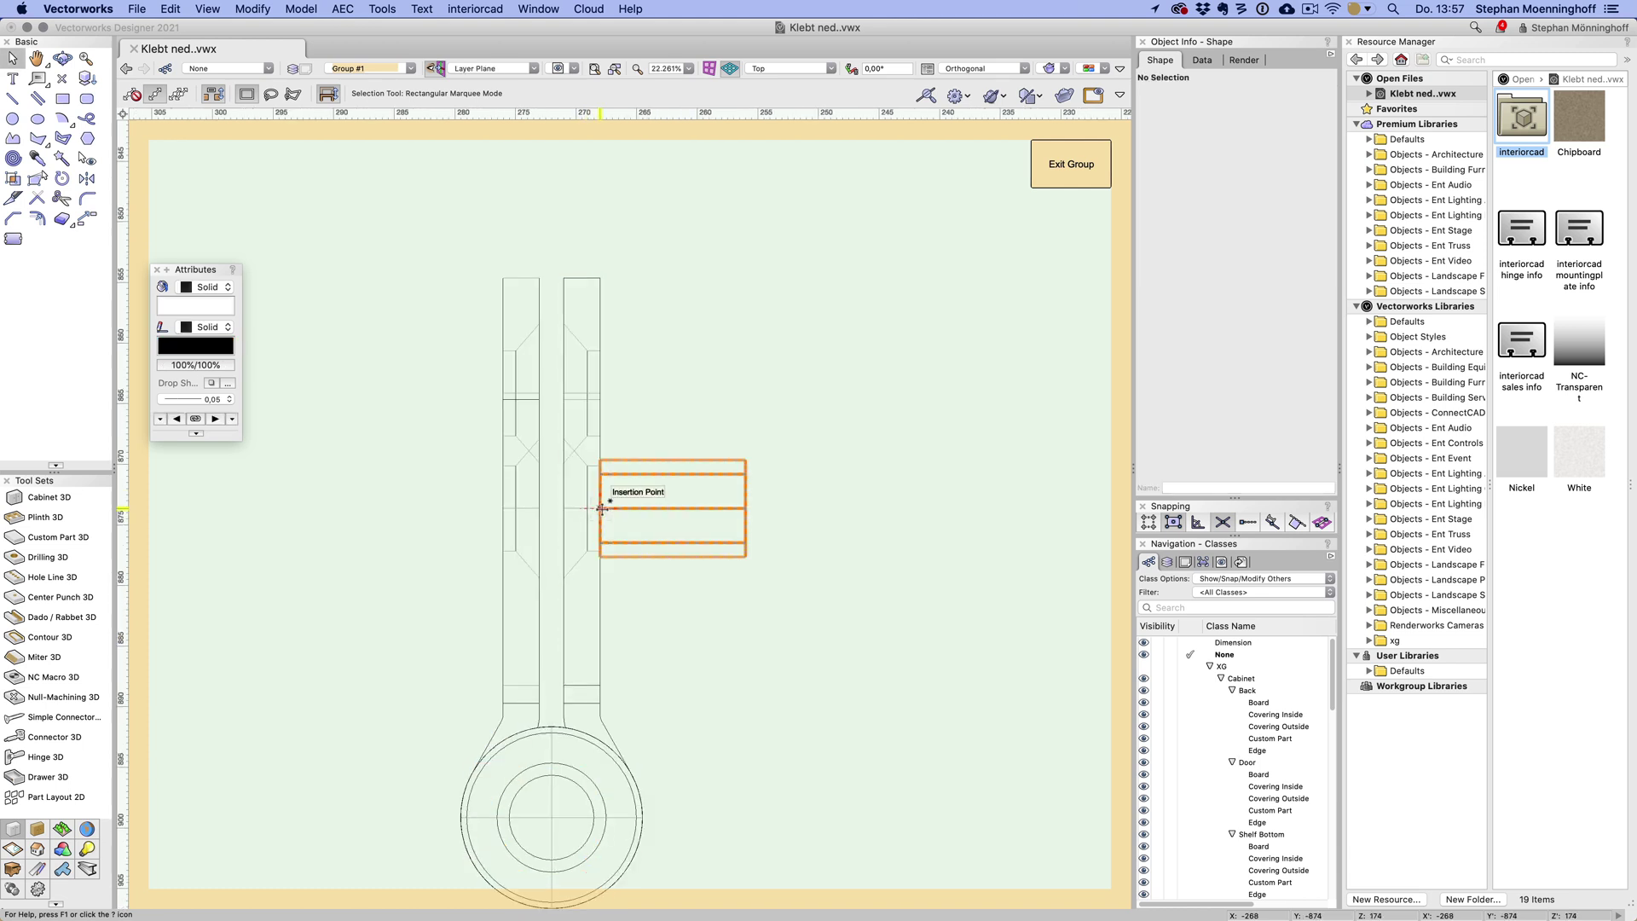
left_click_drag(601, 509, 564, 509)
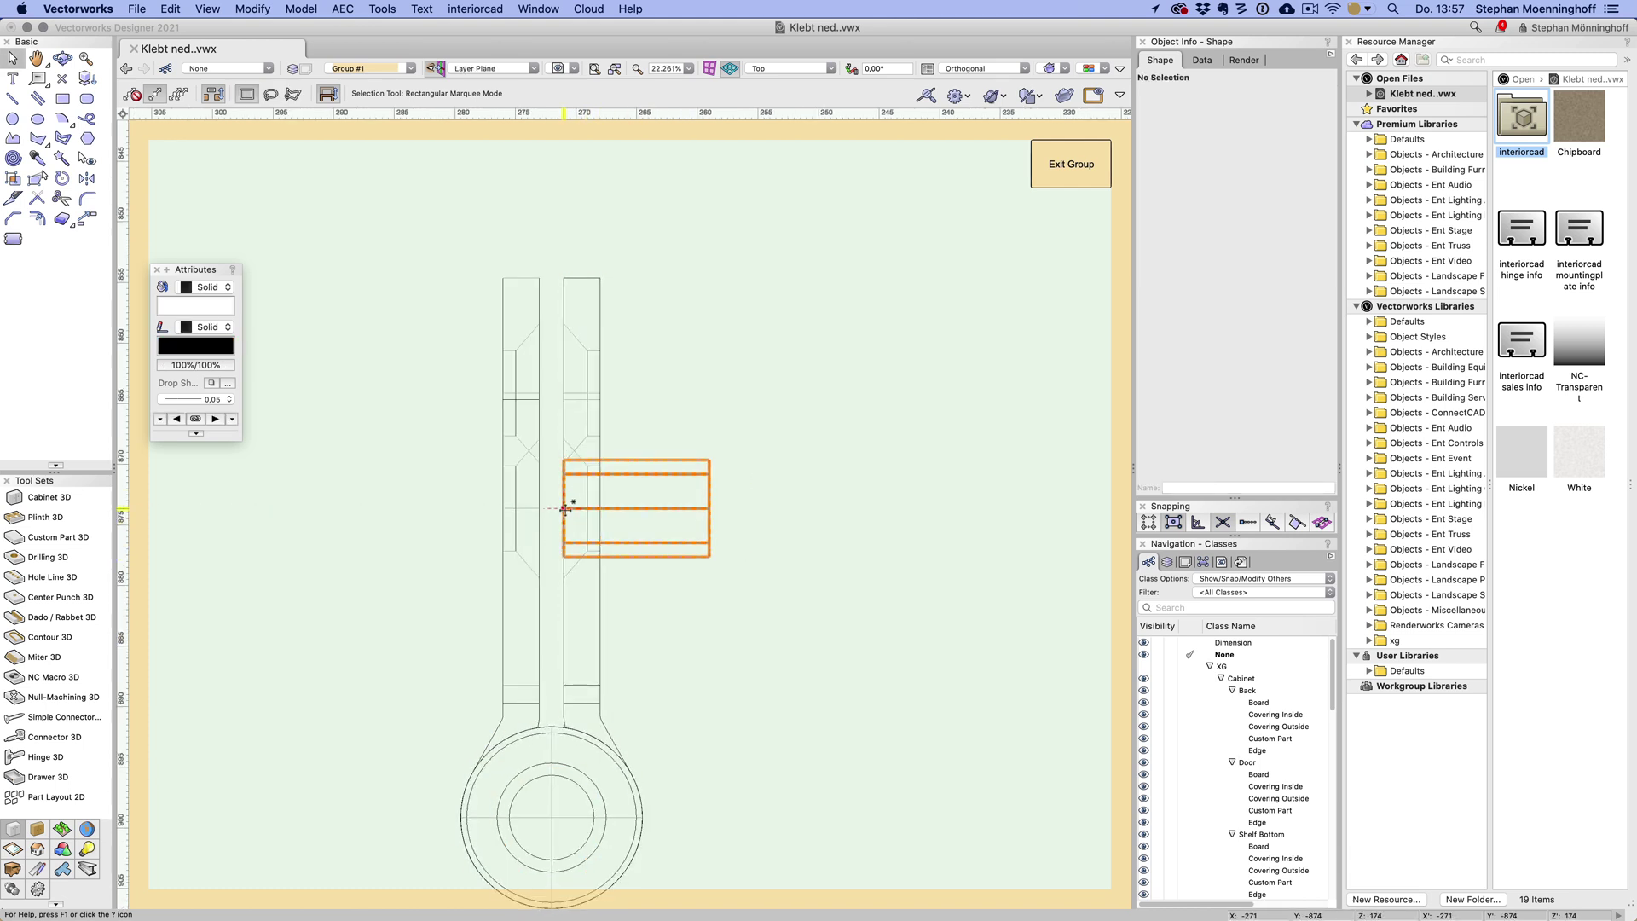
left_click(562, 516)
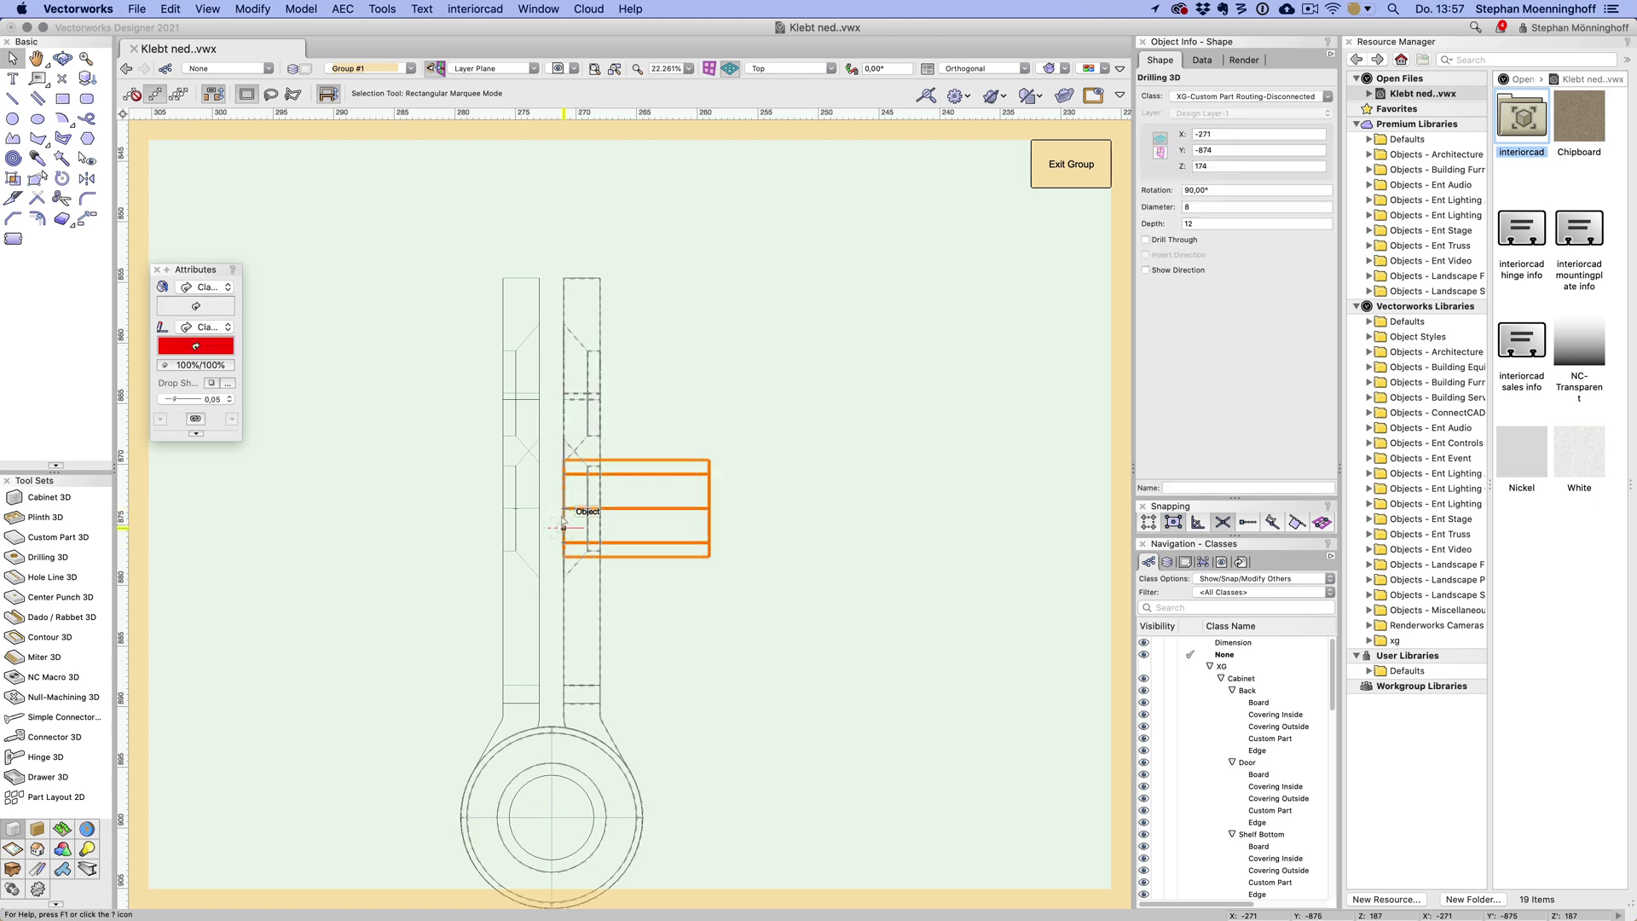
- Copy the drilling from the top screw hole to the centres of the leaf's other three screw holes
key("KP_6")
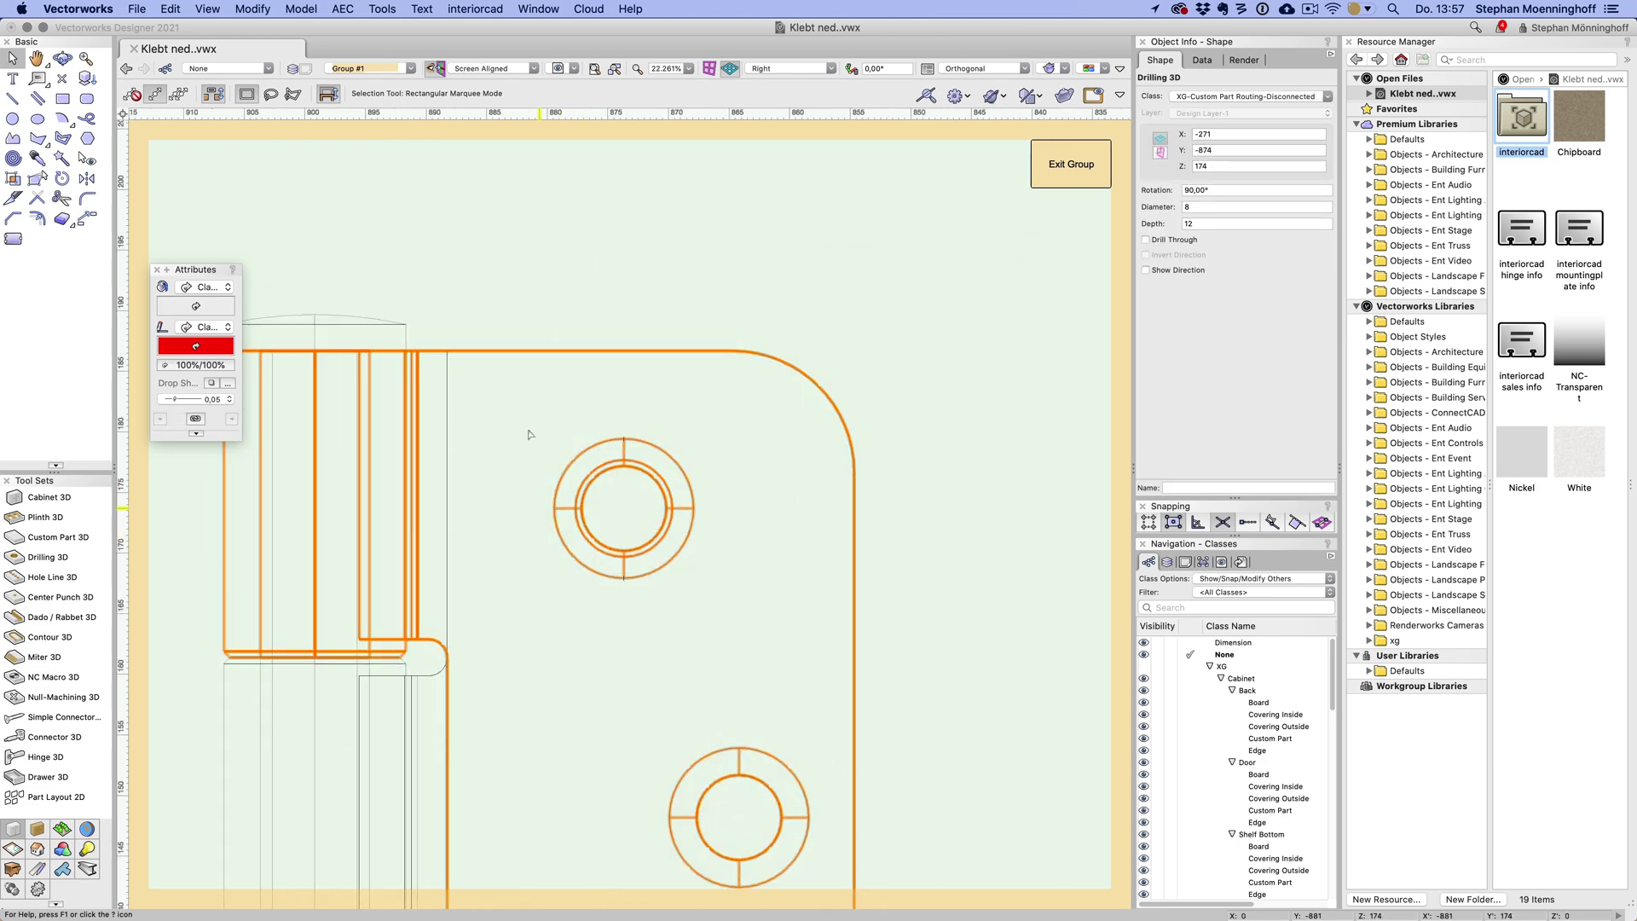
scroll(586, 299, "down", 3)
scroll(586, 303, "up", 2)
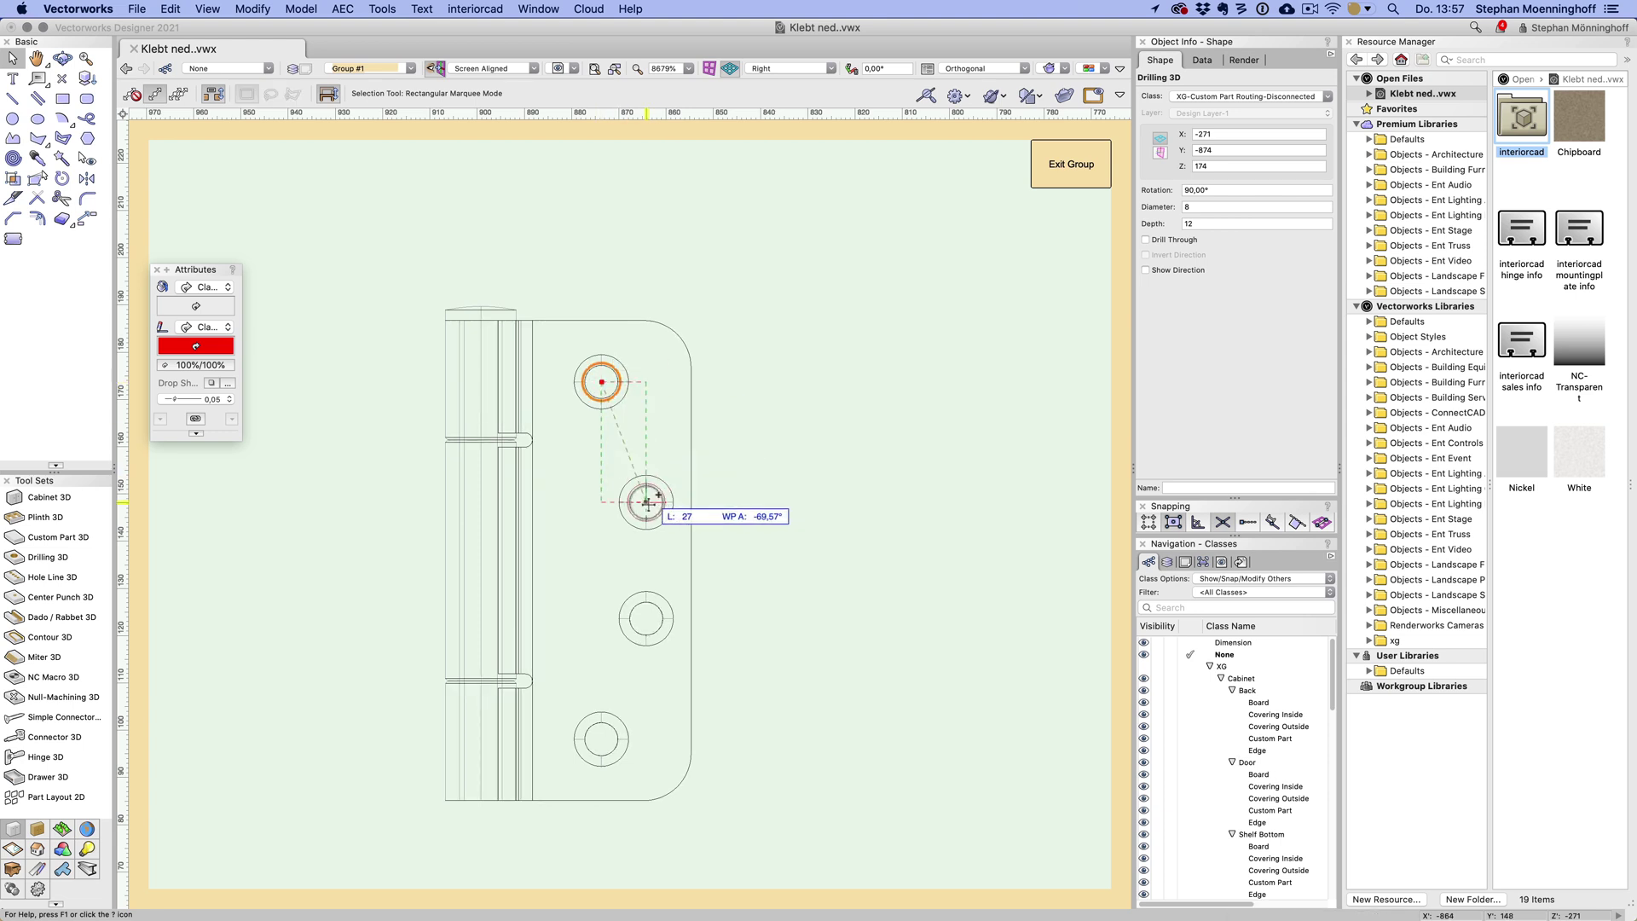
left_click_drag(646, 503, 602, 740)
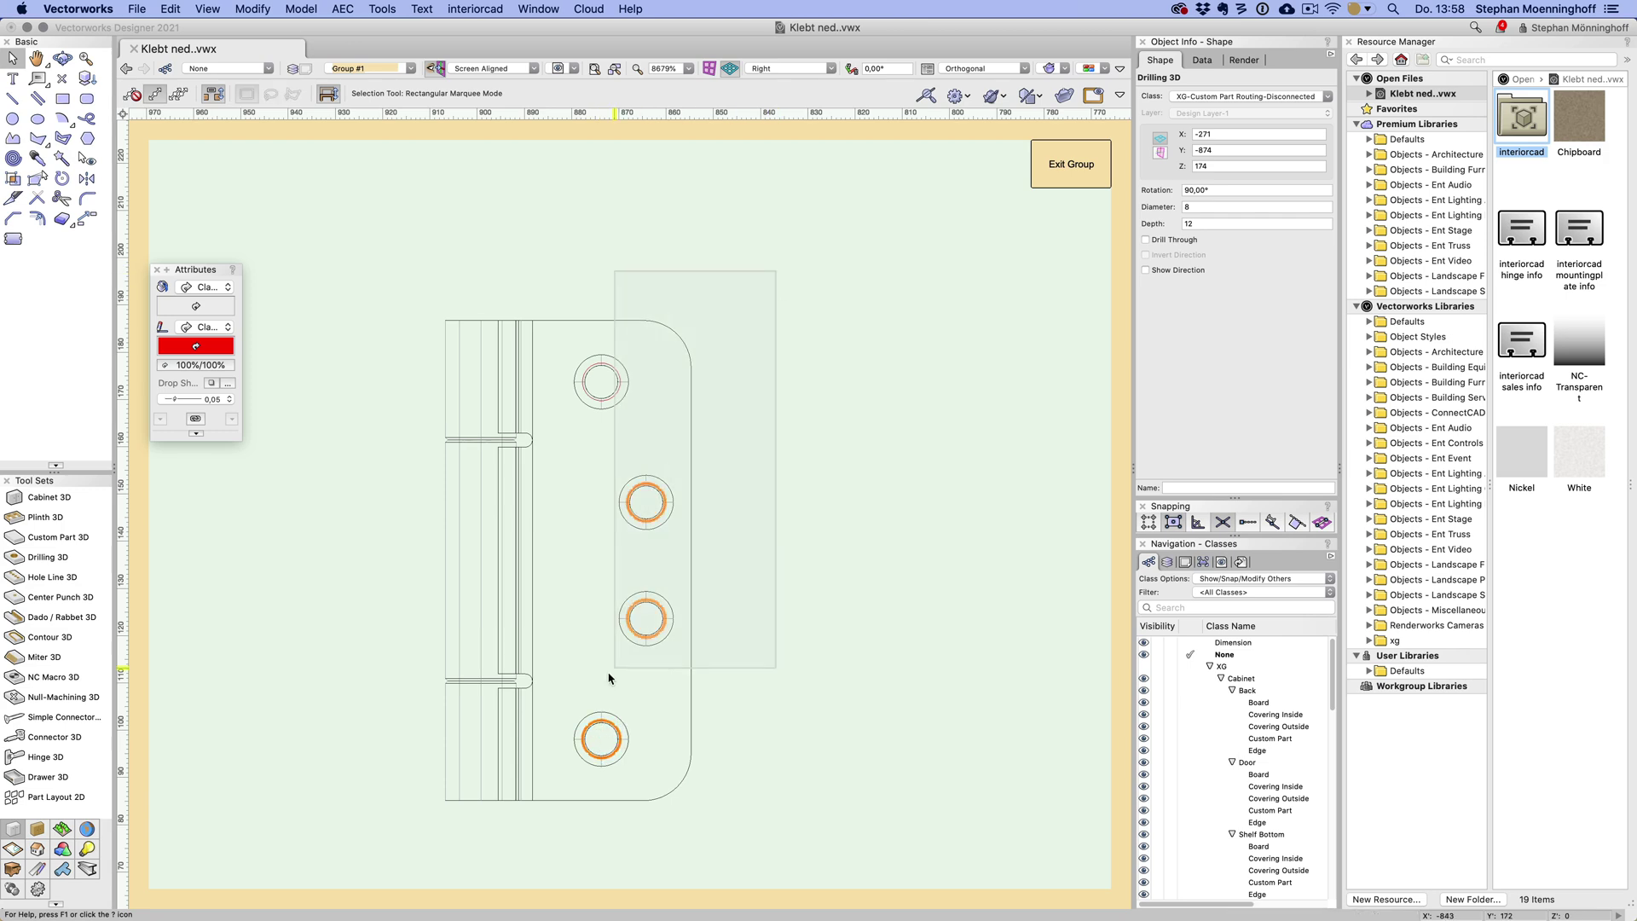
- Mirror duplicates of all four drillings across the vertical line through the hinge pin's centre in Top view, onto the opposite leaf
left_click_drag(798, 271, 560, 843)
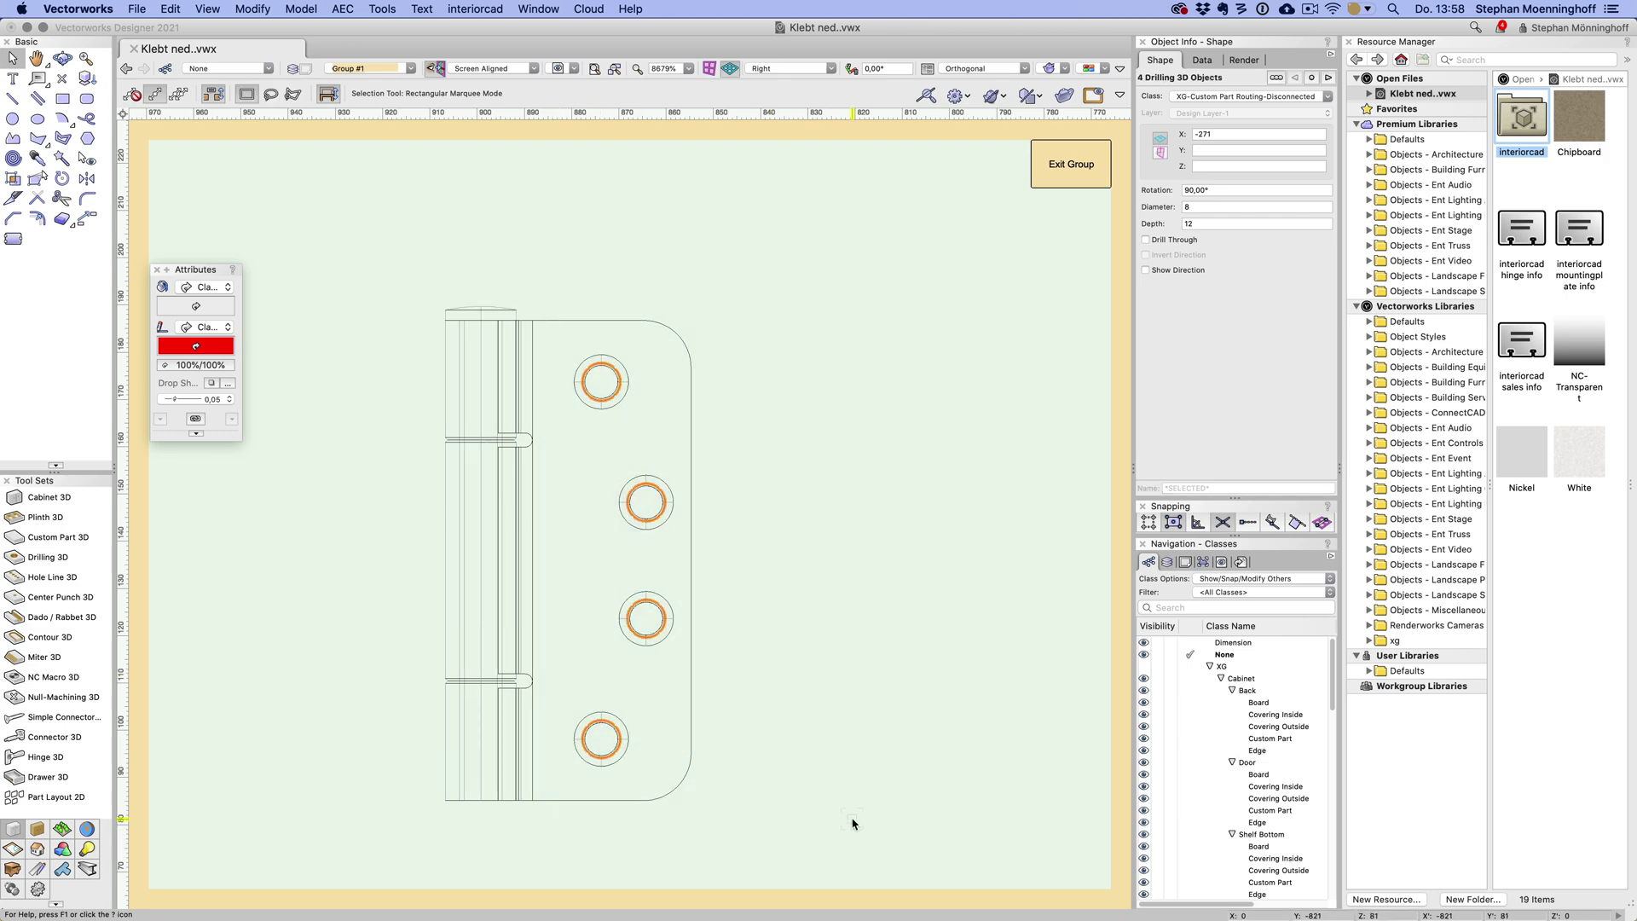
key("5")
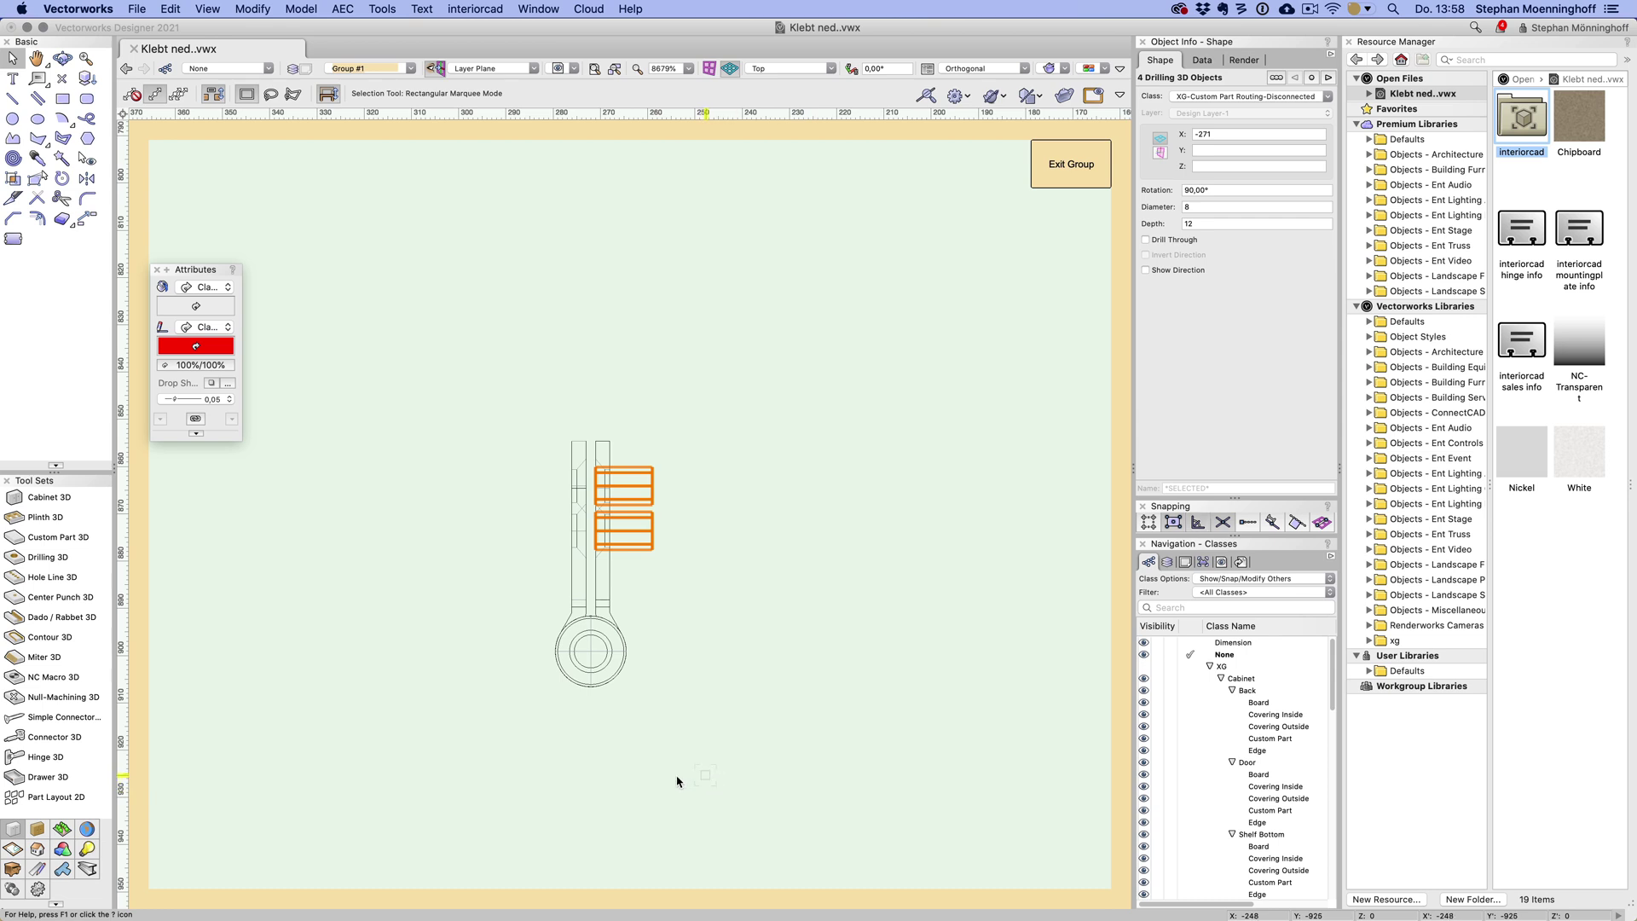
left_click(87, 178)
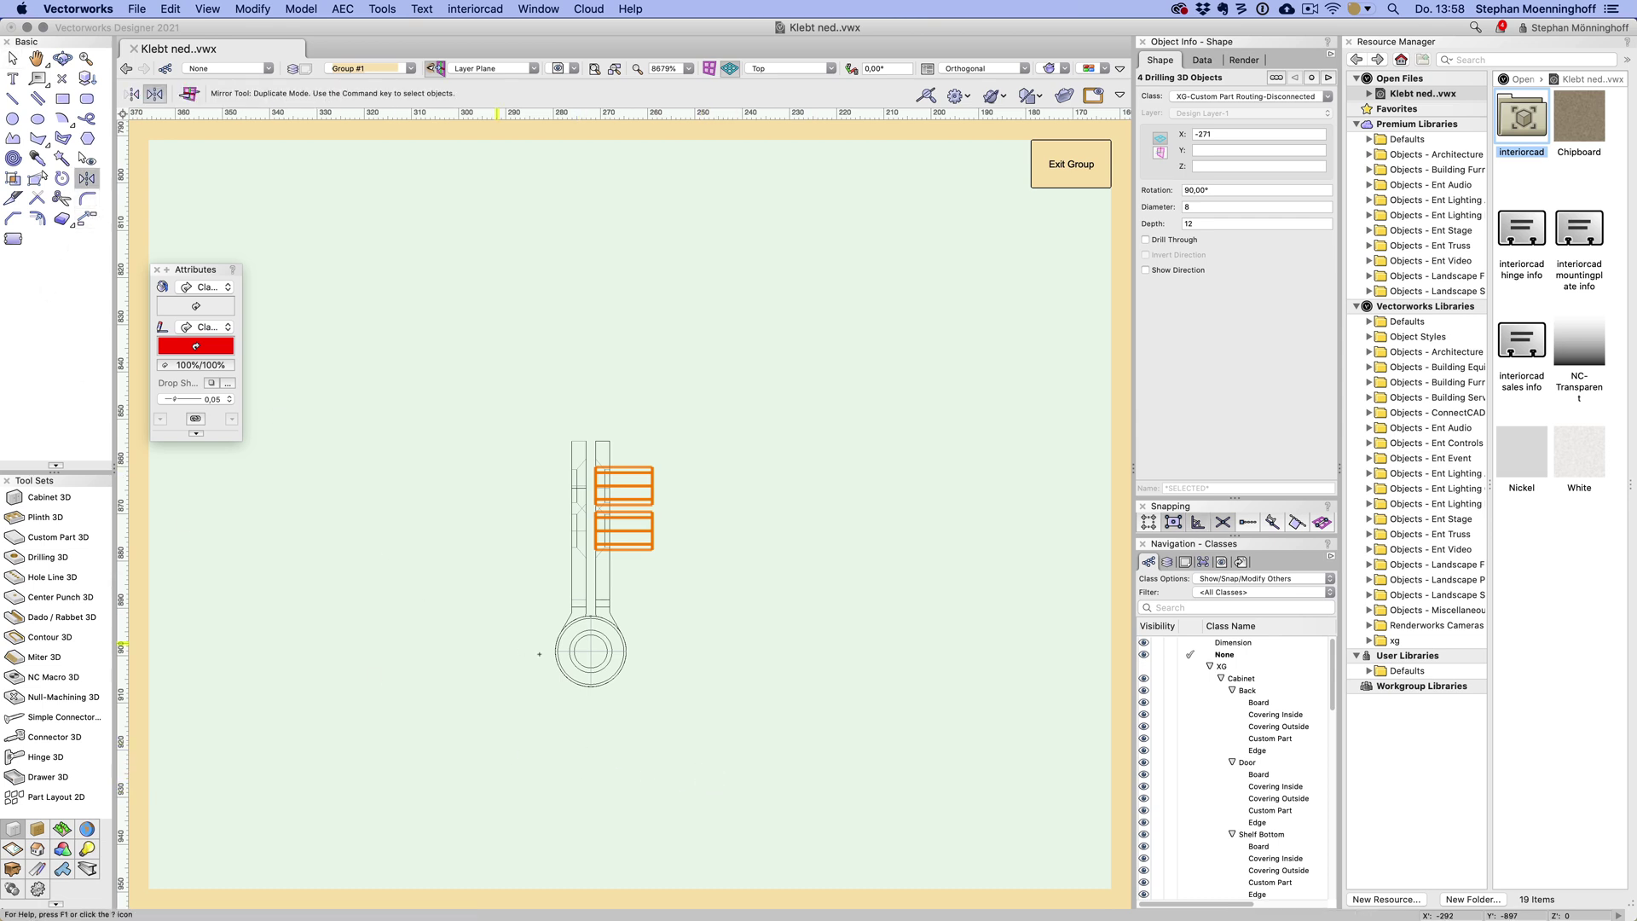
left_click(592, 651)
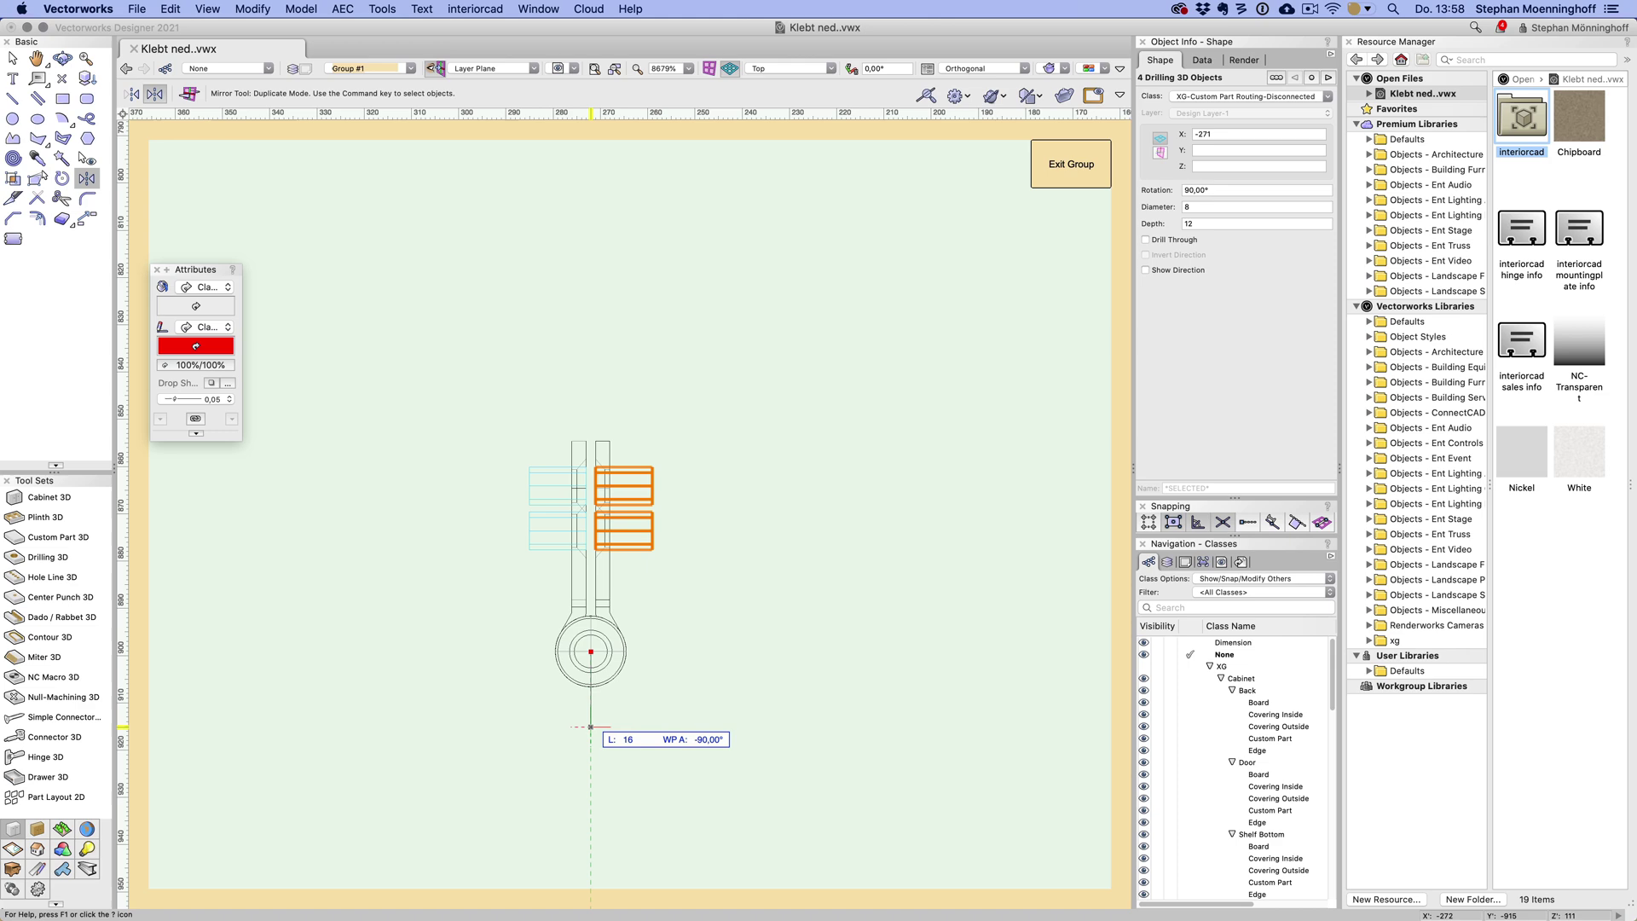
left_click(591, 727)
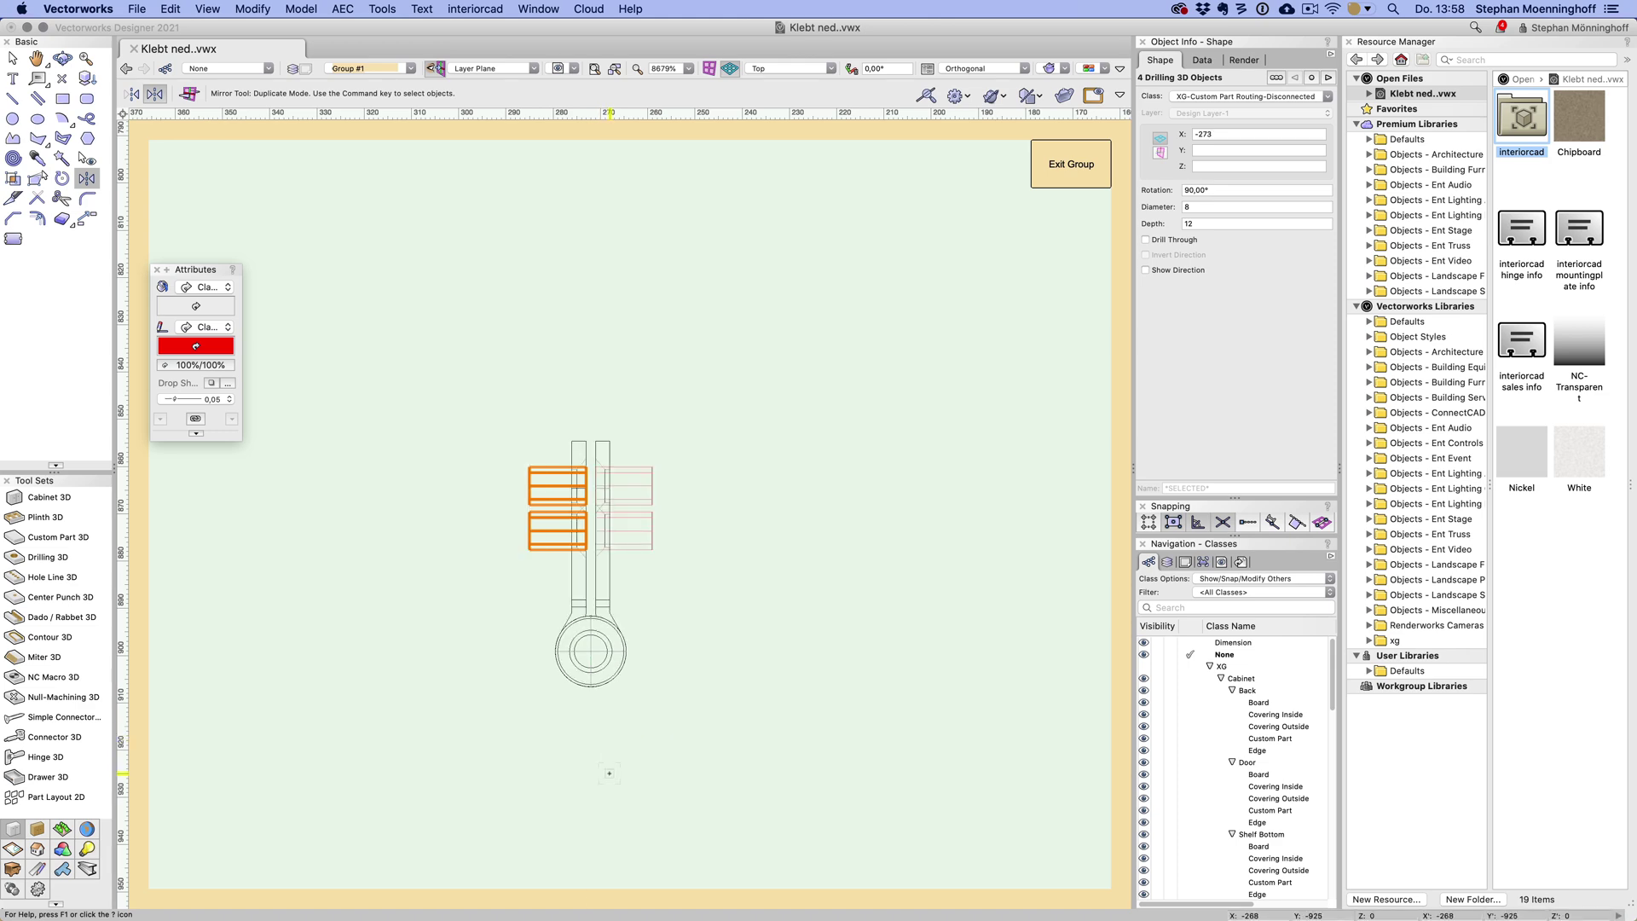
middle_click_drag(609, 773, 446, 594)
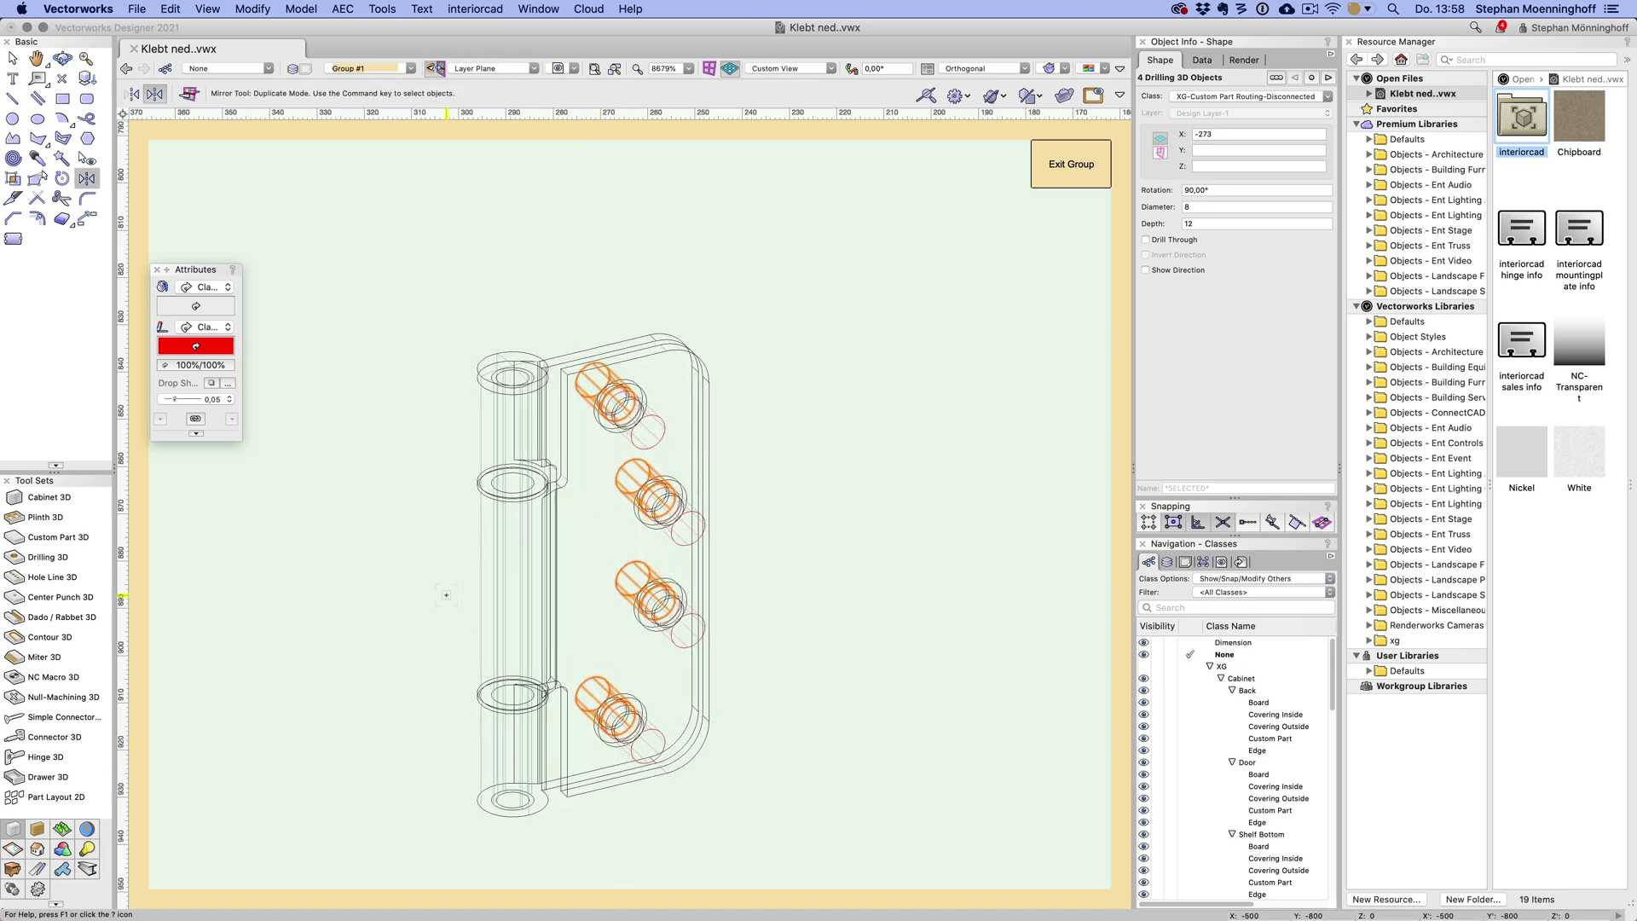
key("x")
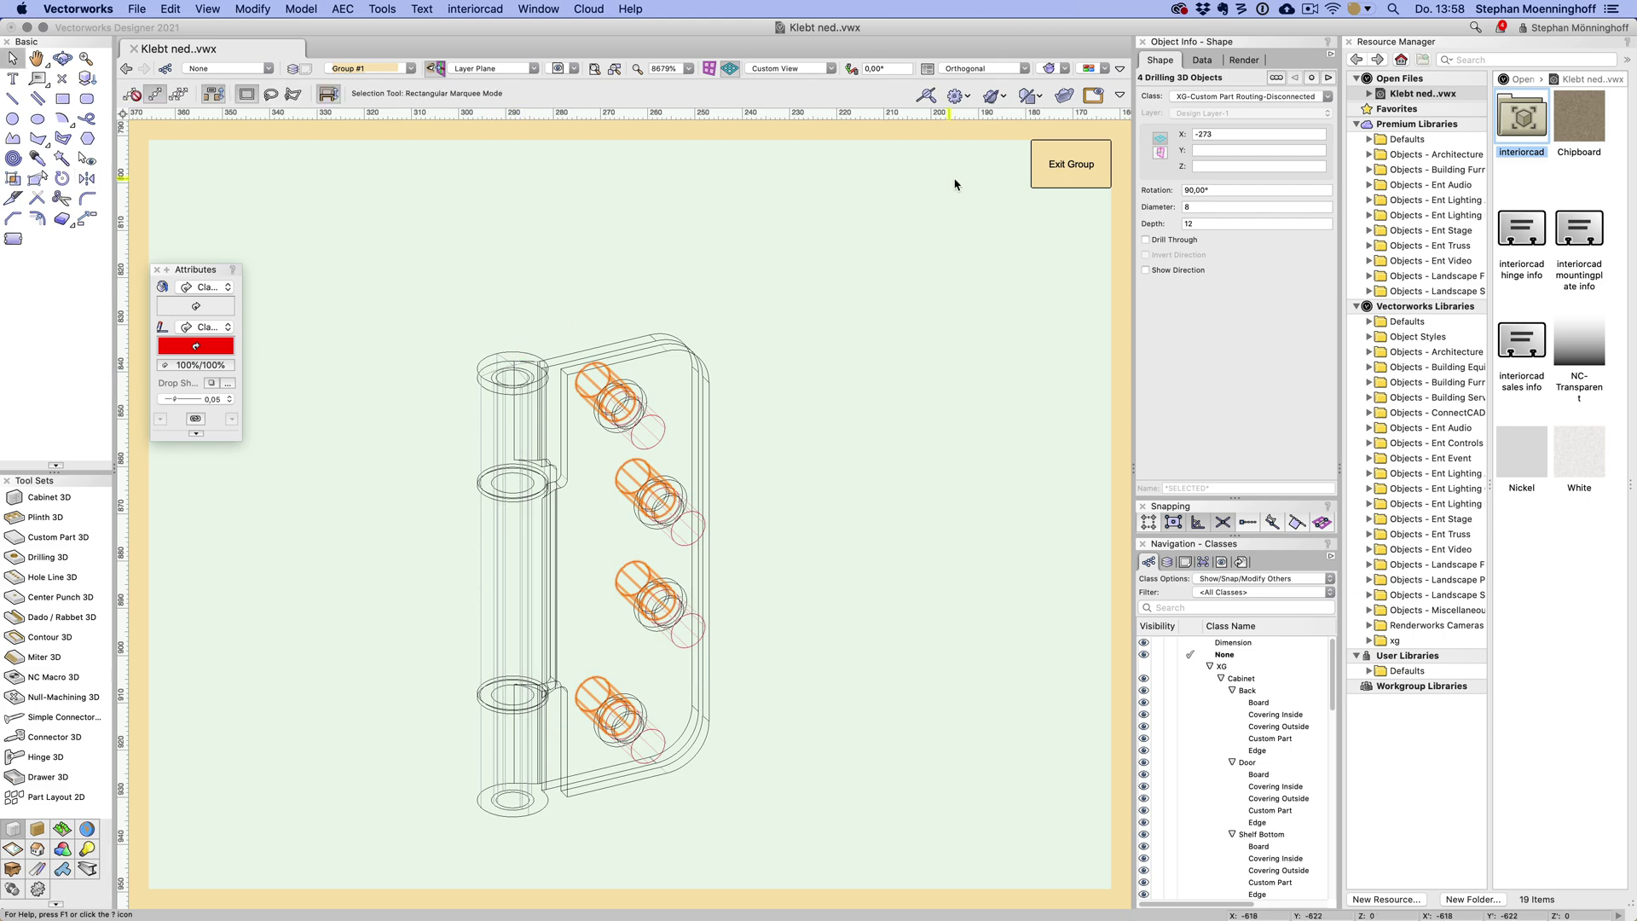
- Exit the hinge group and, in Top view, move the hinge to the cabinet's front corner between left side and door
left_click(1072, 181)
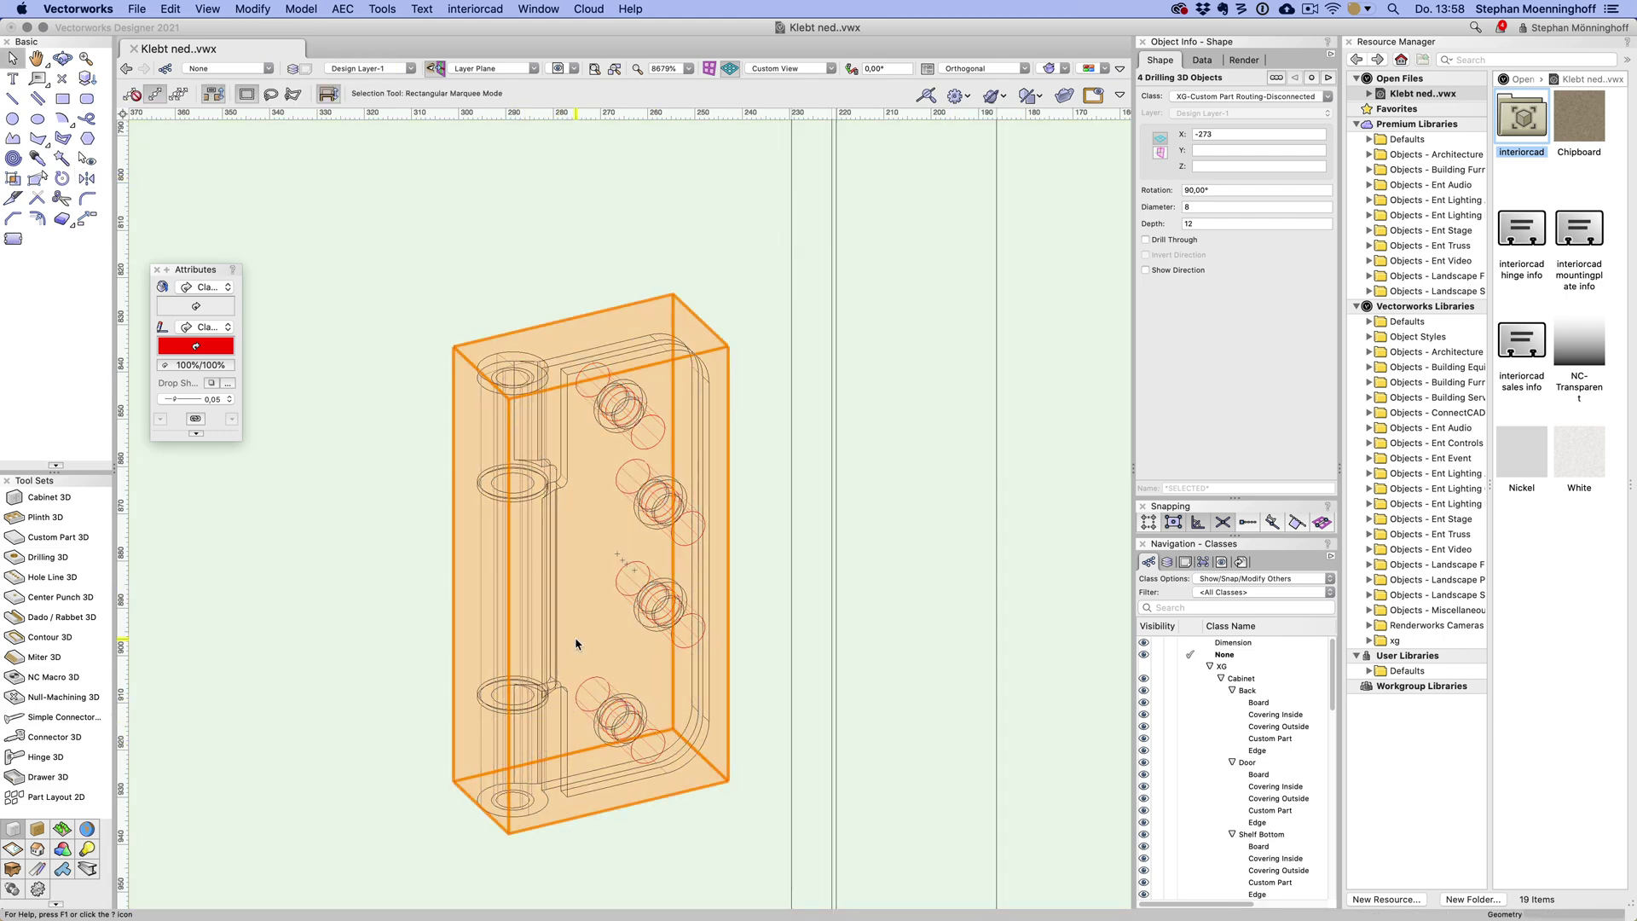
scroll(574, 643, "down", 3)
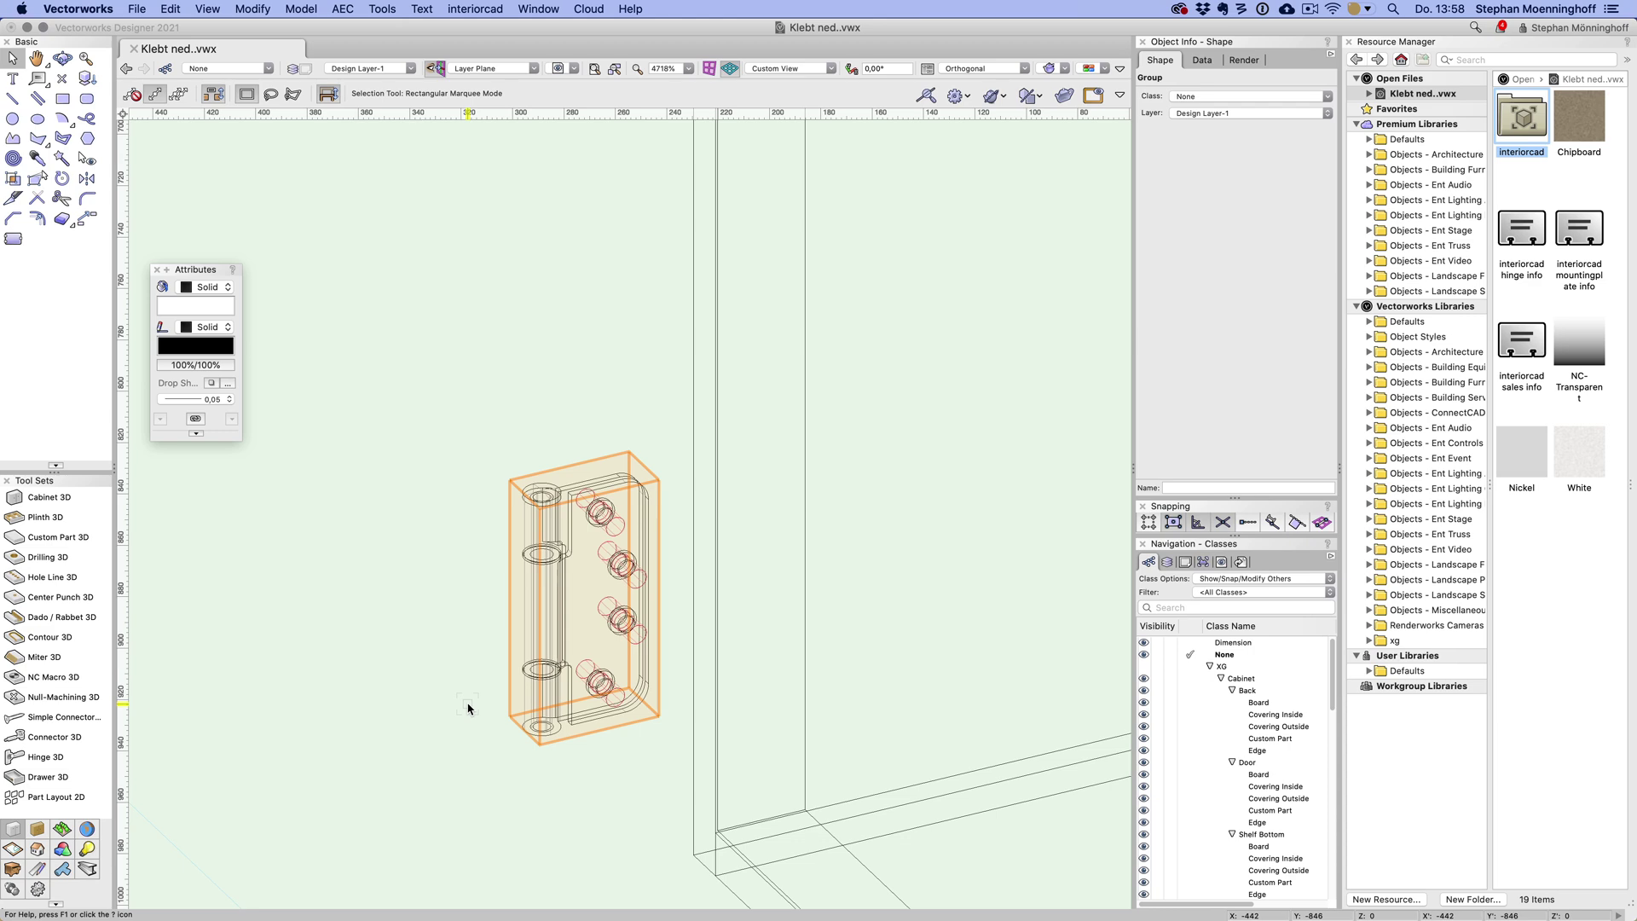
key("super+5")
scroll(622, 456, "up", 3)
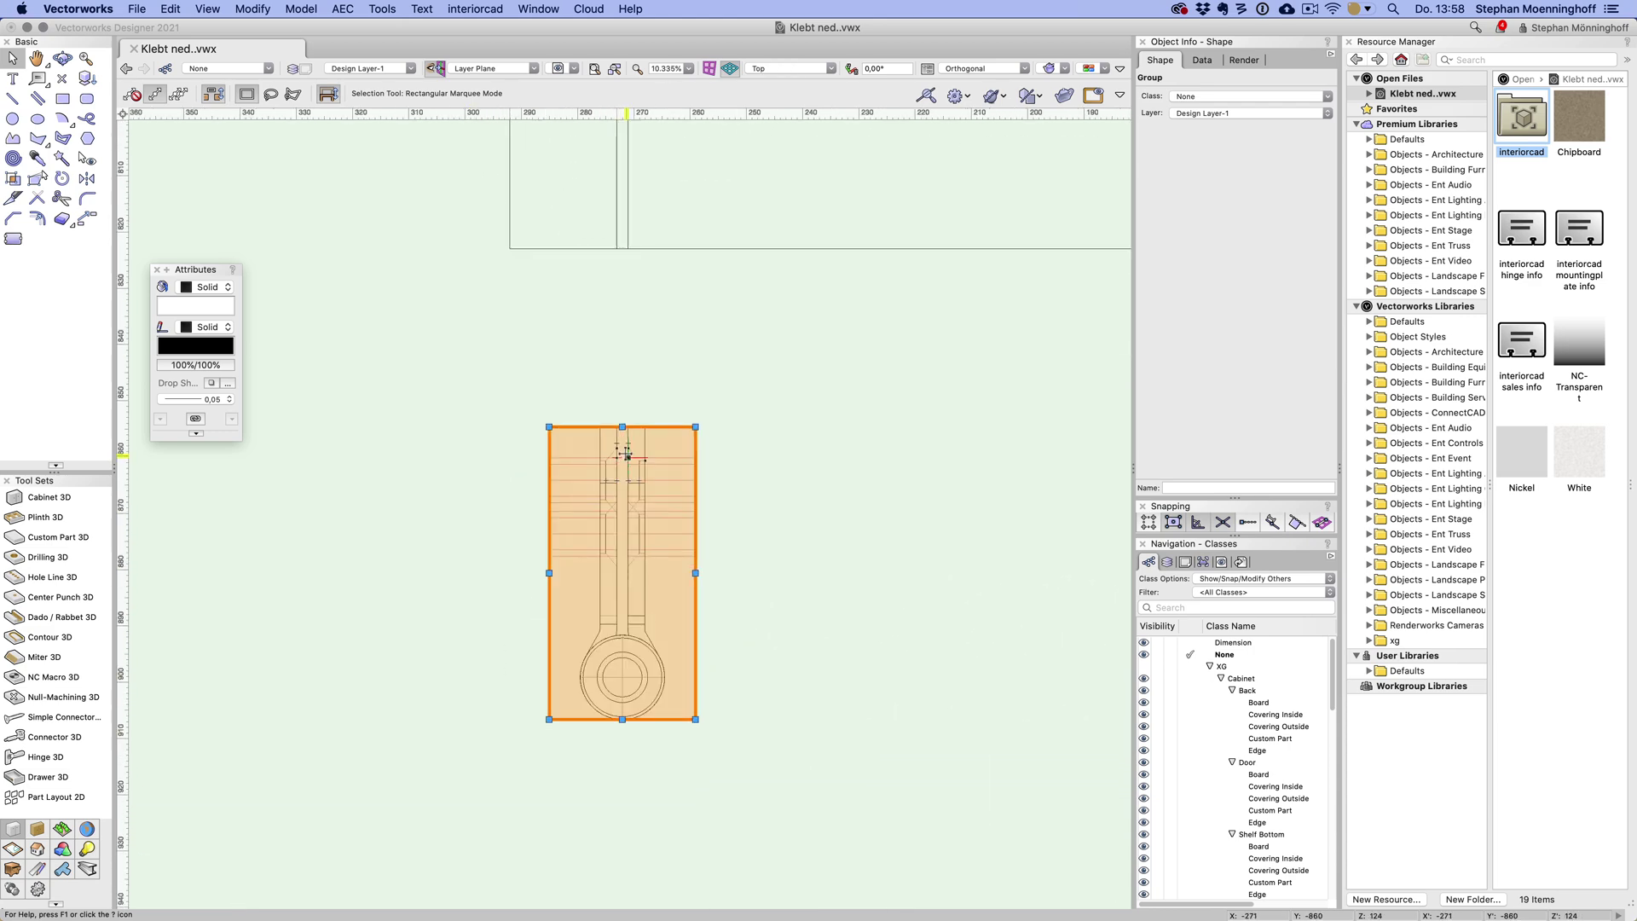
mouse_move(628, 435)
left_mouse_down()
mouse_move(628, 113)
mouse_move(597, 490)
mouse_move(625, 437)
left_mouse_up()
left_click(756, 810)
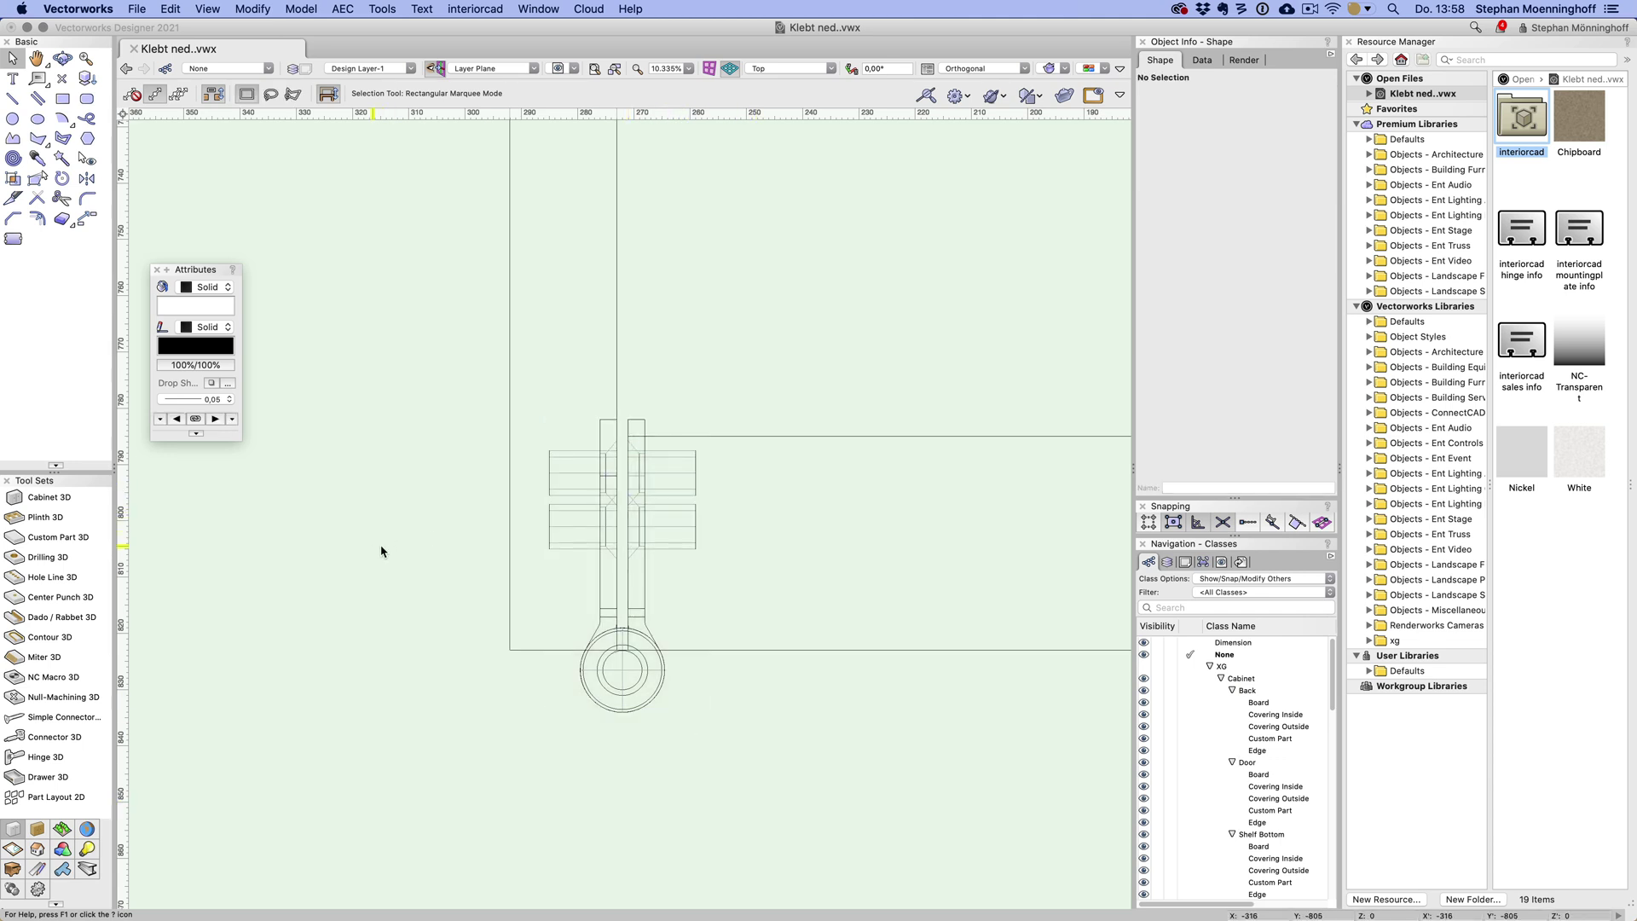
- Shift the hinge about 3 mm forward so that the leaf ends align with the door's back face
left_click_drag(622, 692, 621, 712)
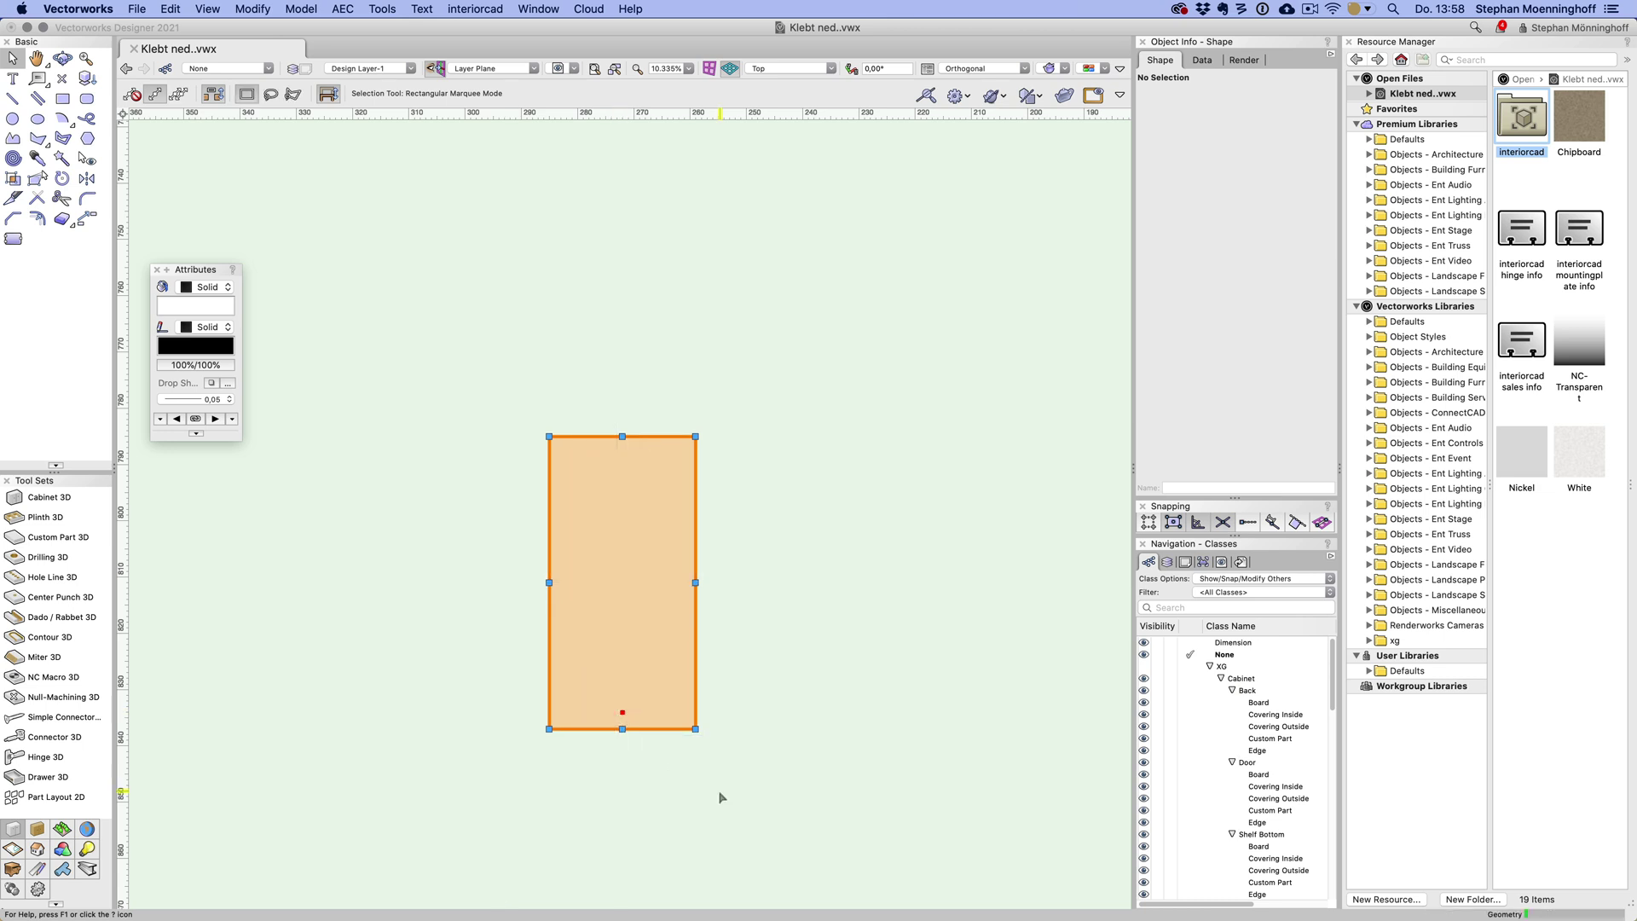
scroll(641, 783, "up", 2)
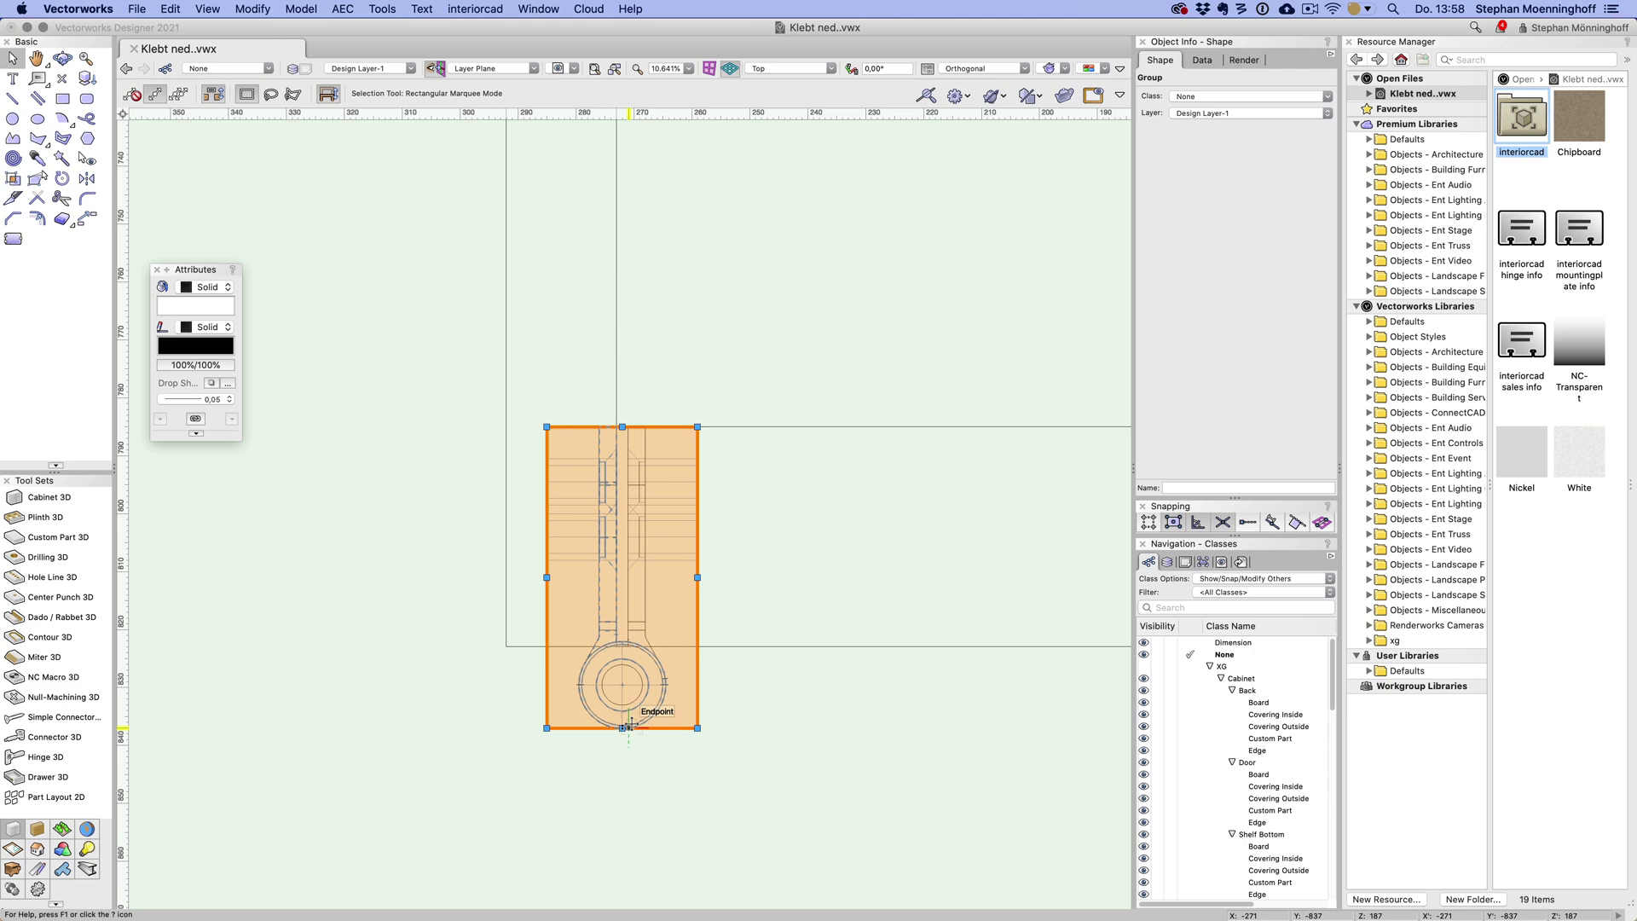
left_click_drag(629, 727, 628, 742)
- Insert a Part Layout 2D of the cabinet's parts in the empty area beside the cabinet
scroll(383, 677, "down", 6)
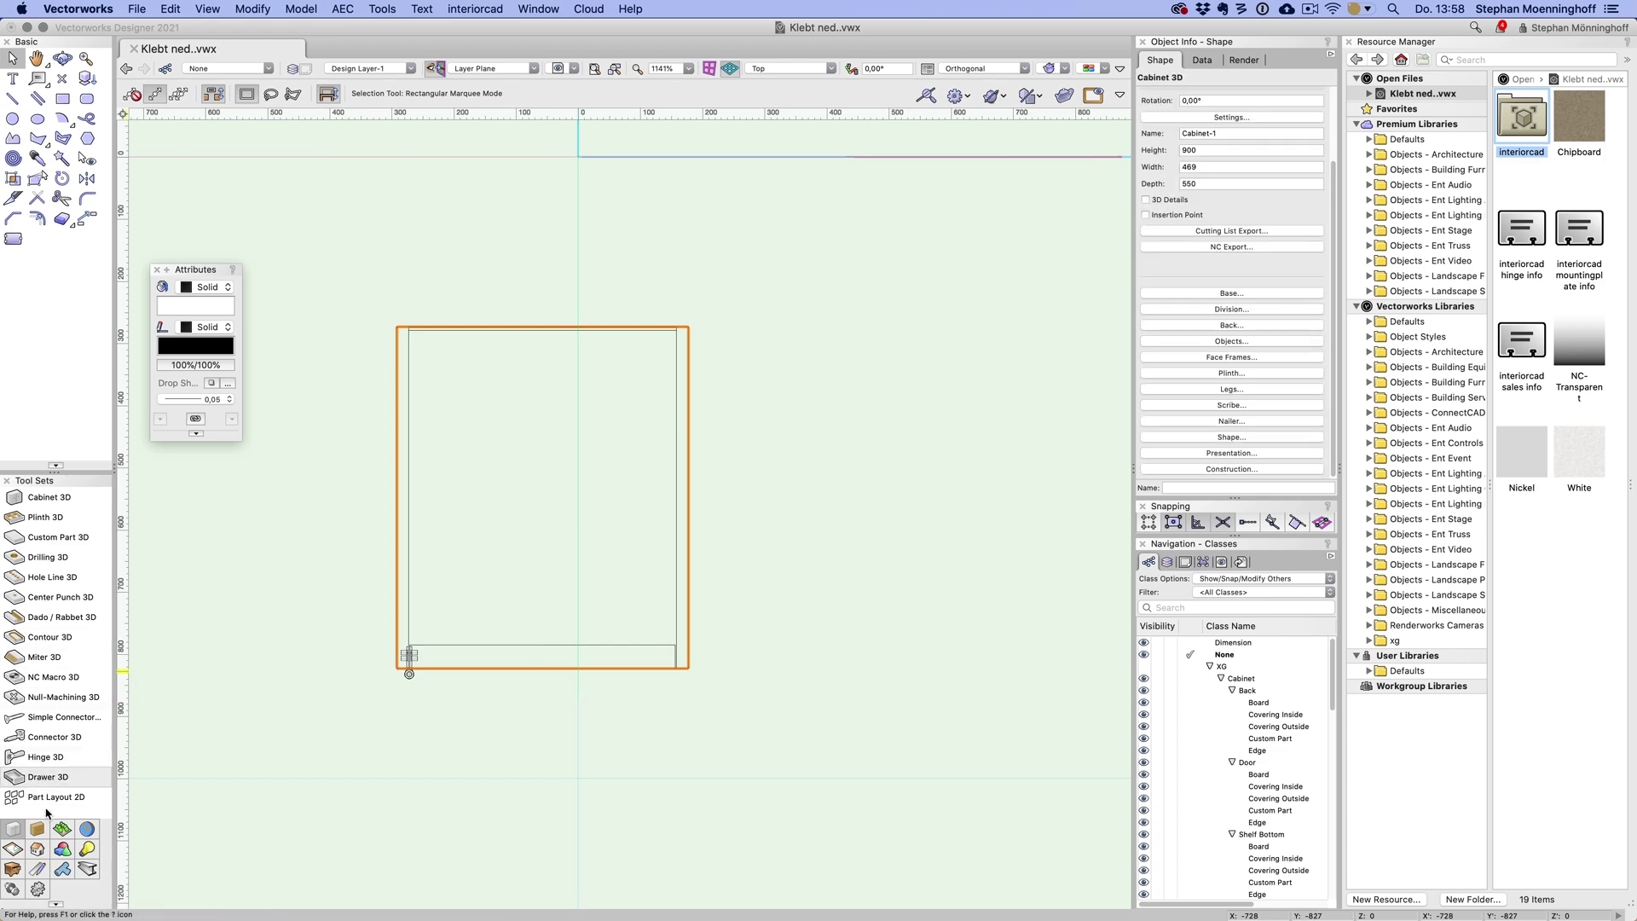
left_click(85, 796)
left_click(811, 358)
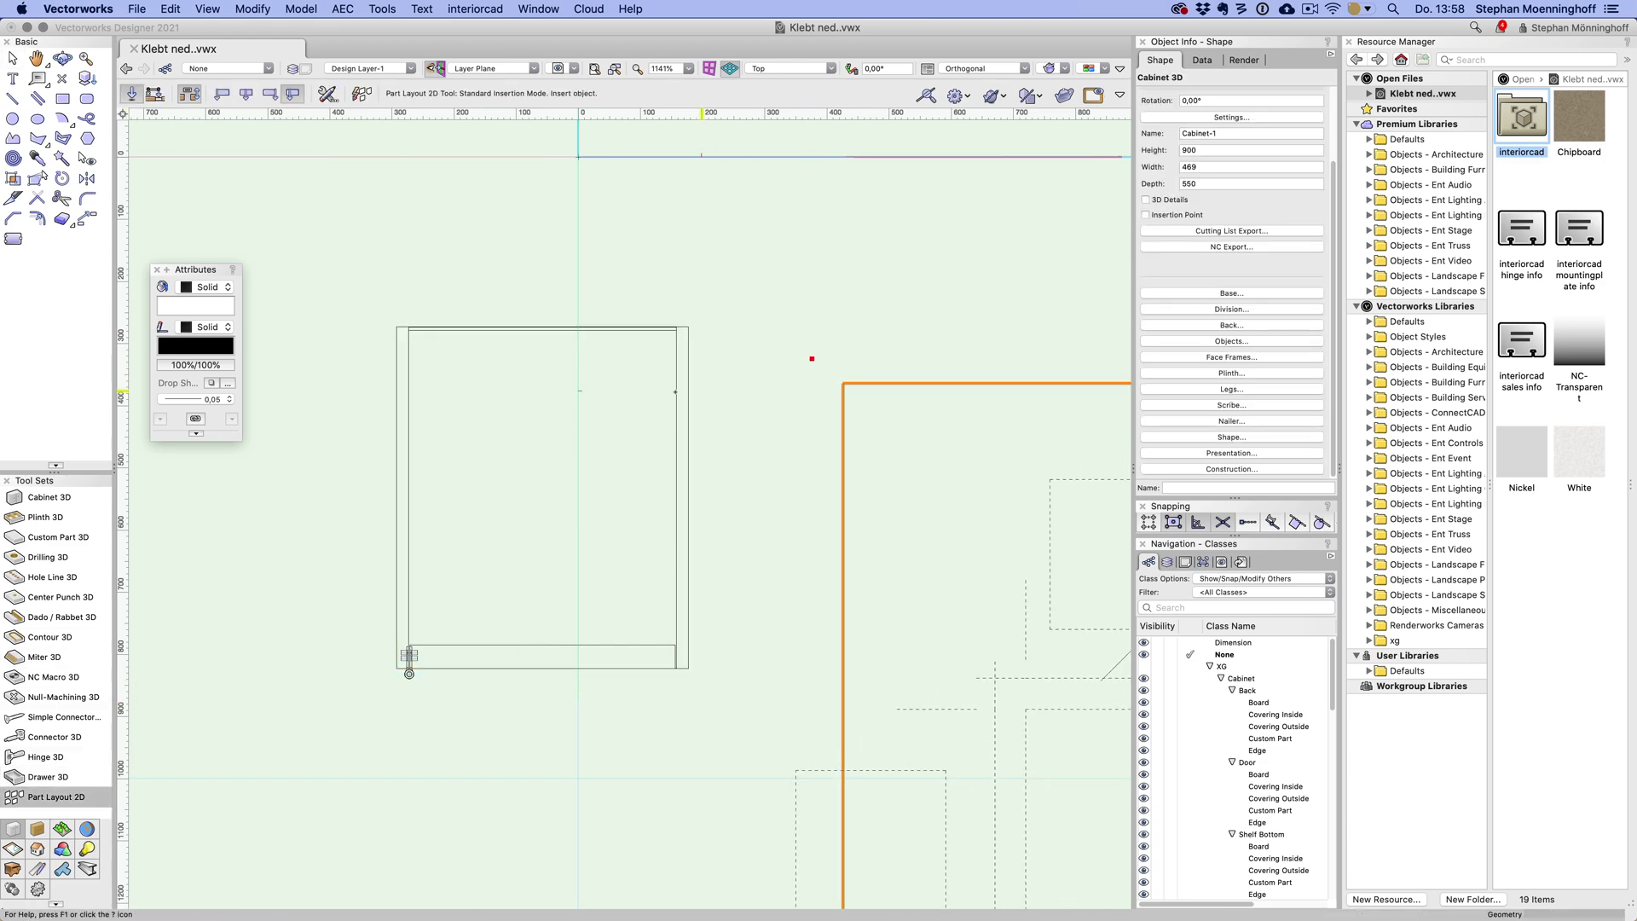
middle_click_drag(997, 627, 716, 632)
key("x")
- Check the hinge drillings on the left side and door parts in the part layout
scroll(738, 468, "up", 1)
scroll(738, 468, "up", 6)
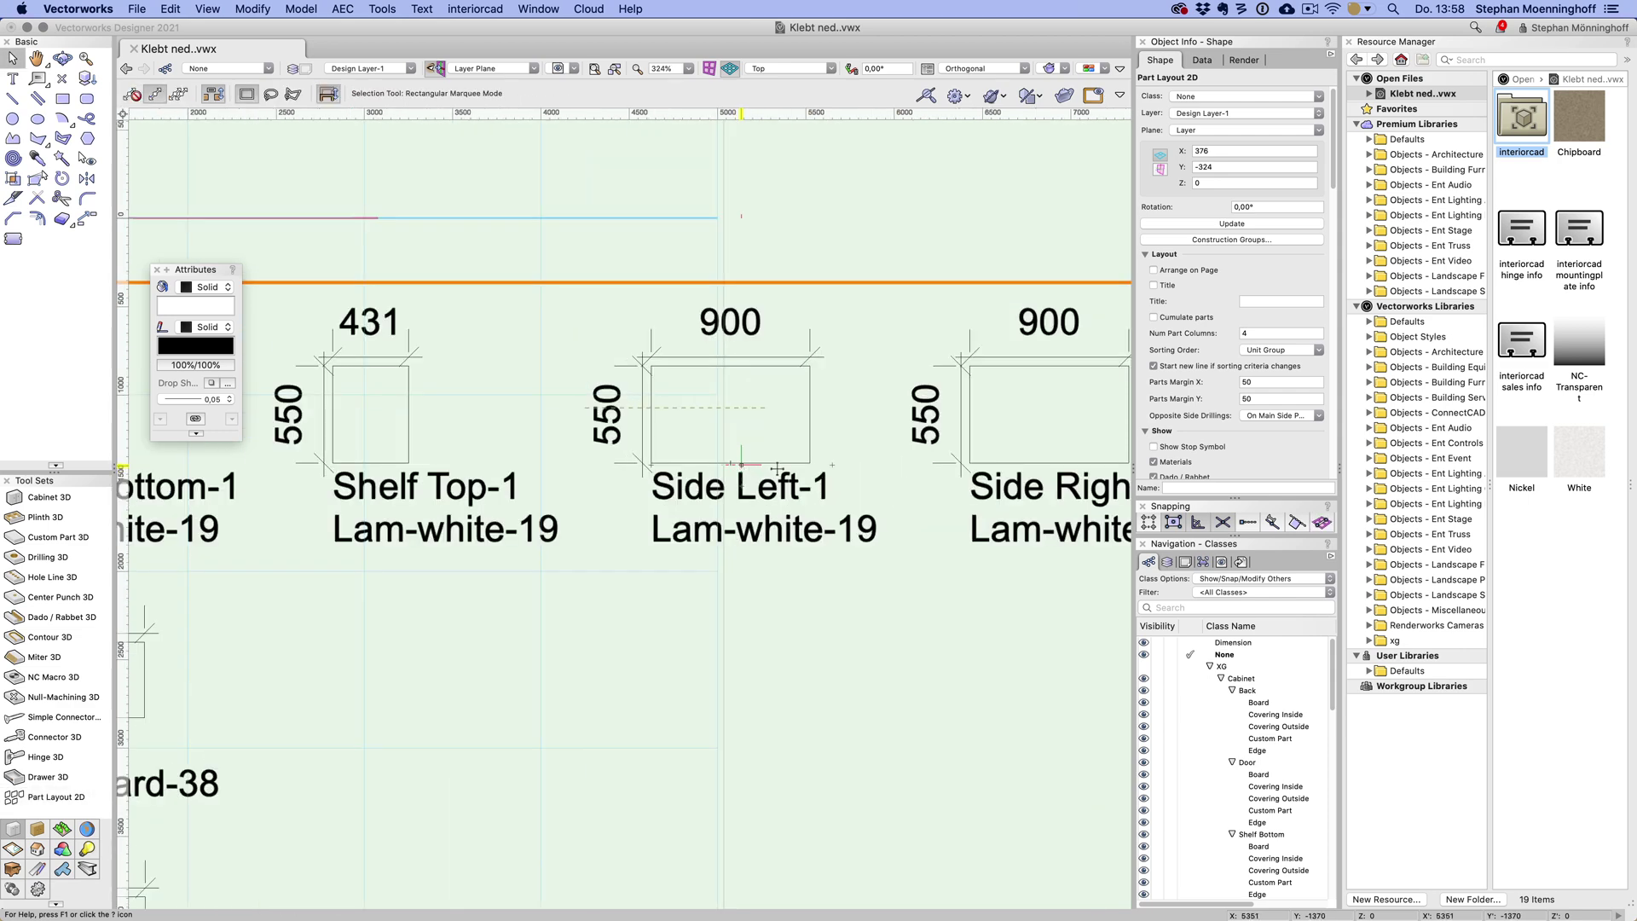
key("x")
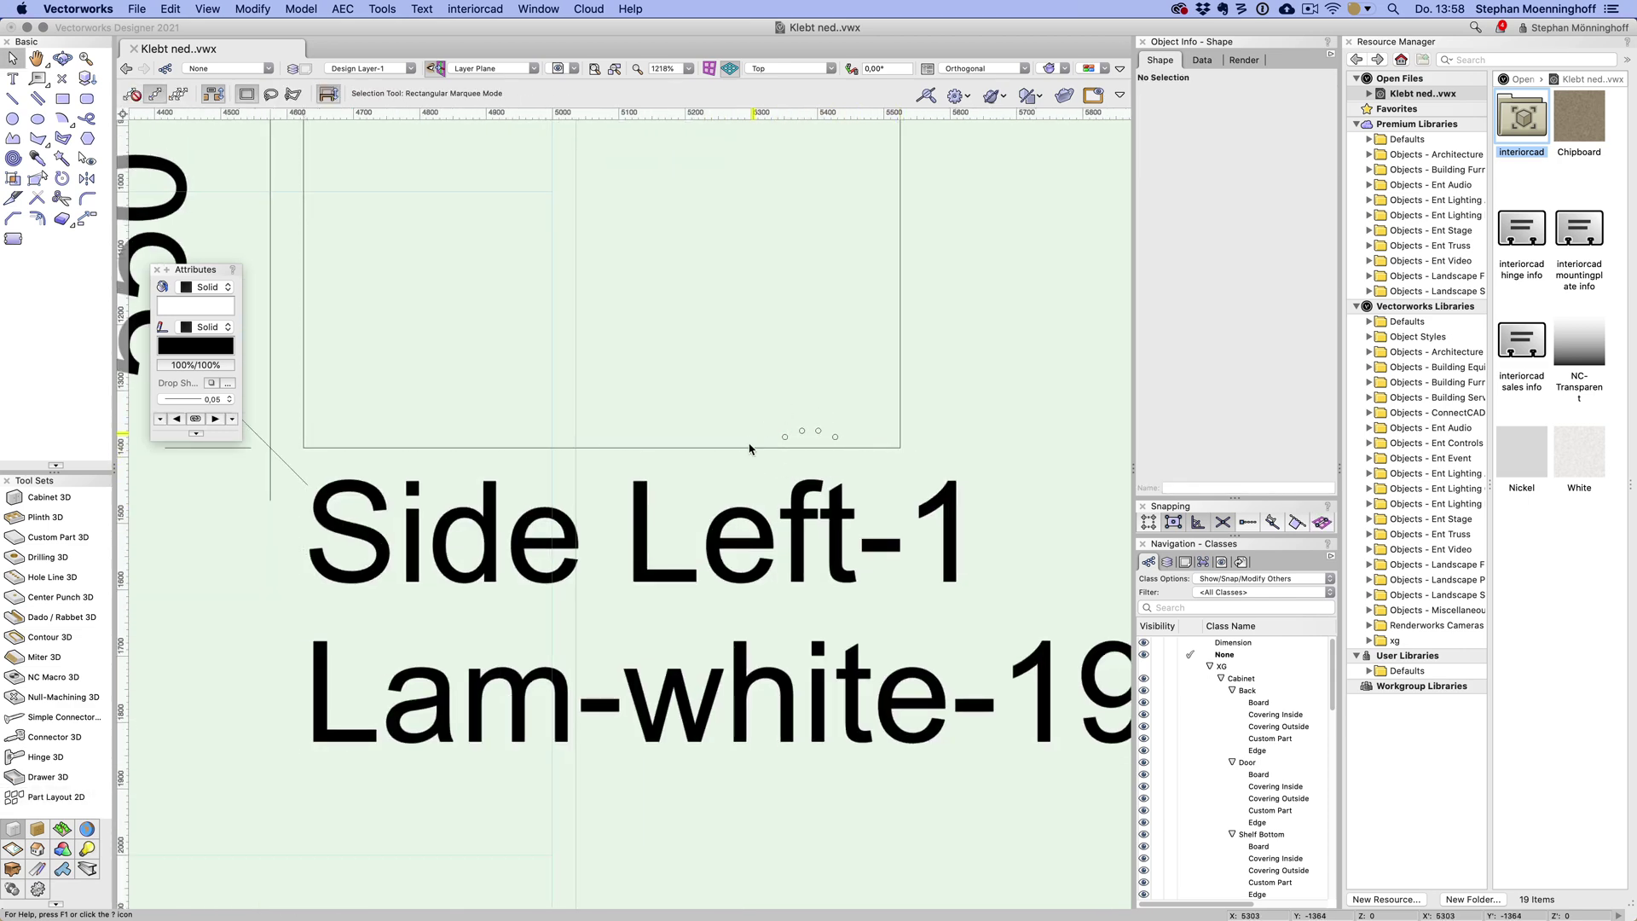
scroll(801, 416, "down", 10)
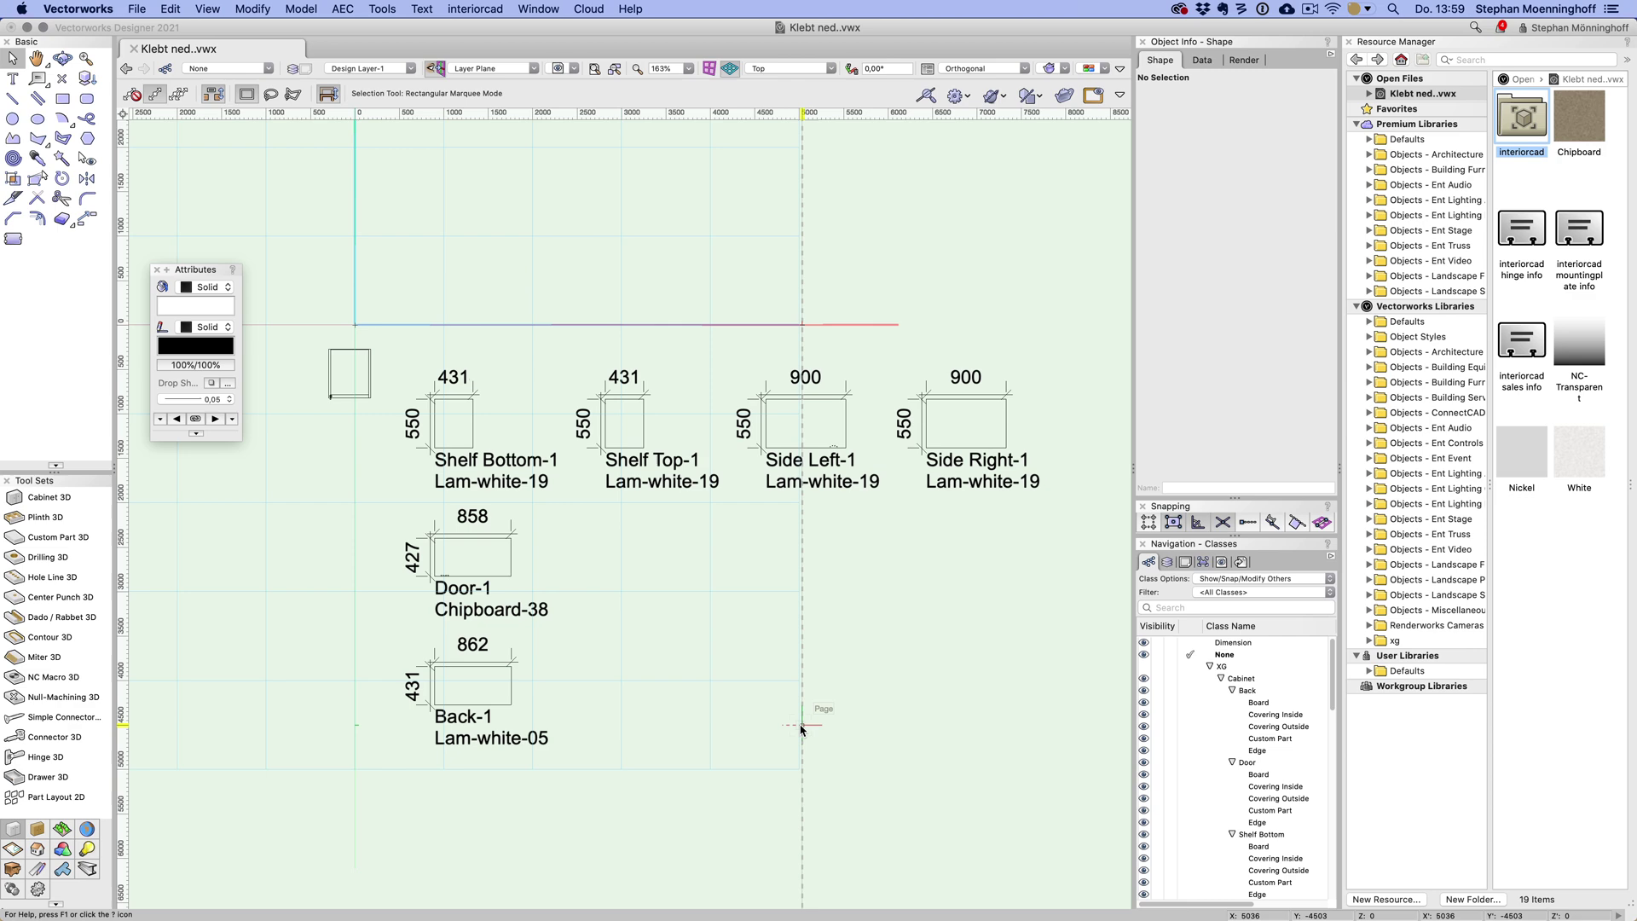
scroll(431, 597, "up", 12)
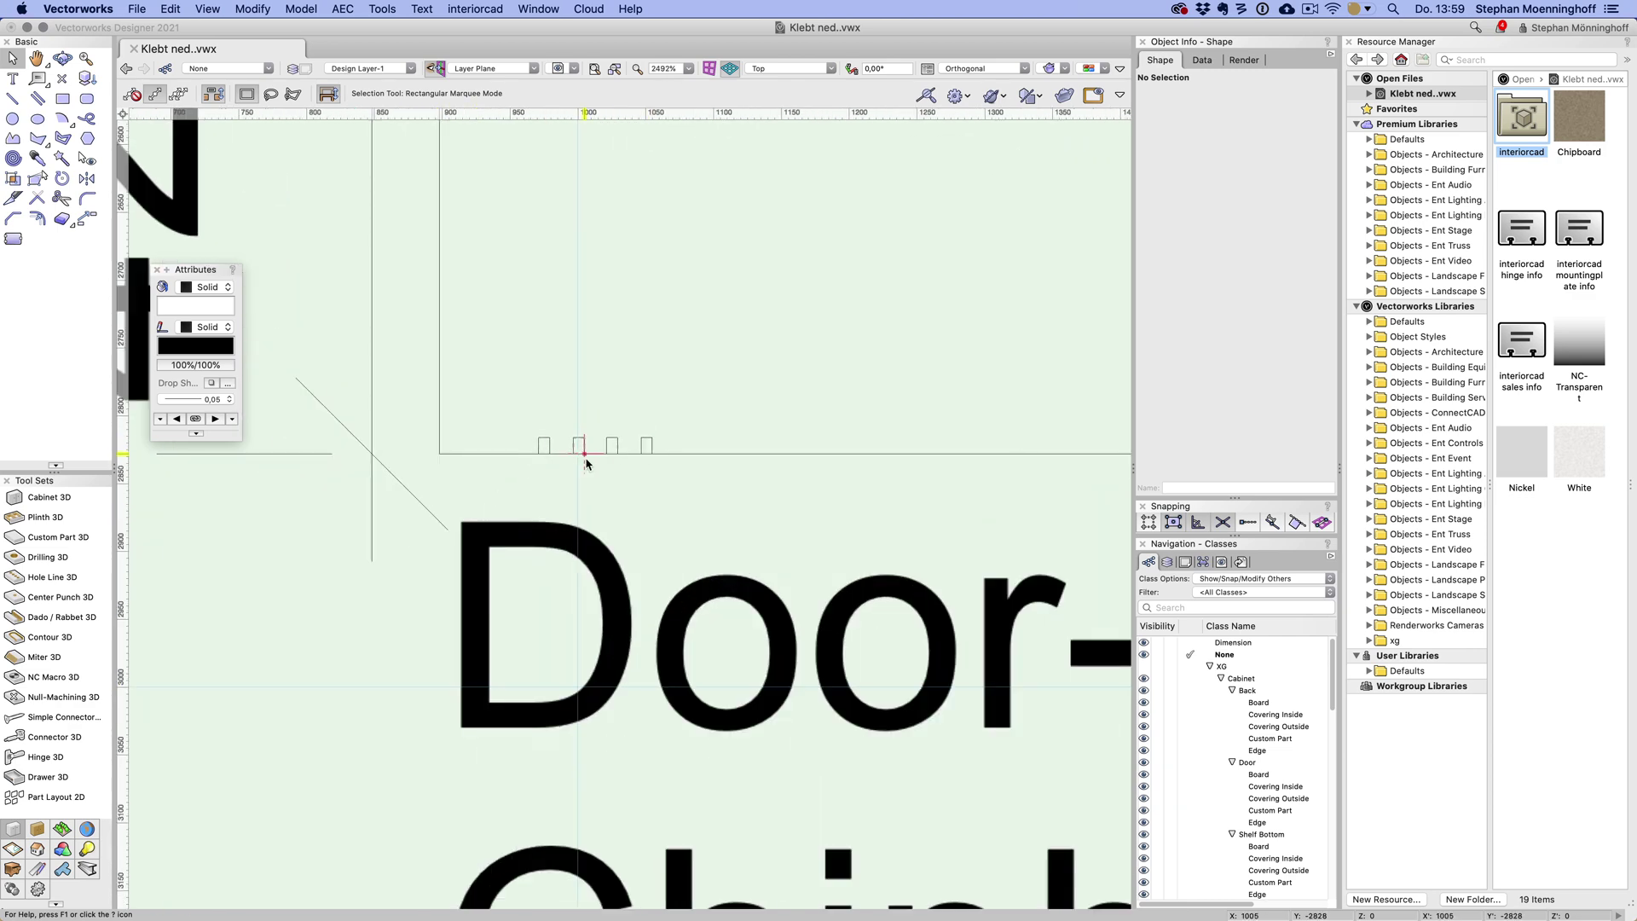
scroll(585, 463, "down", 12)
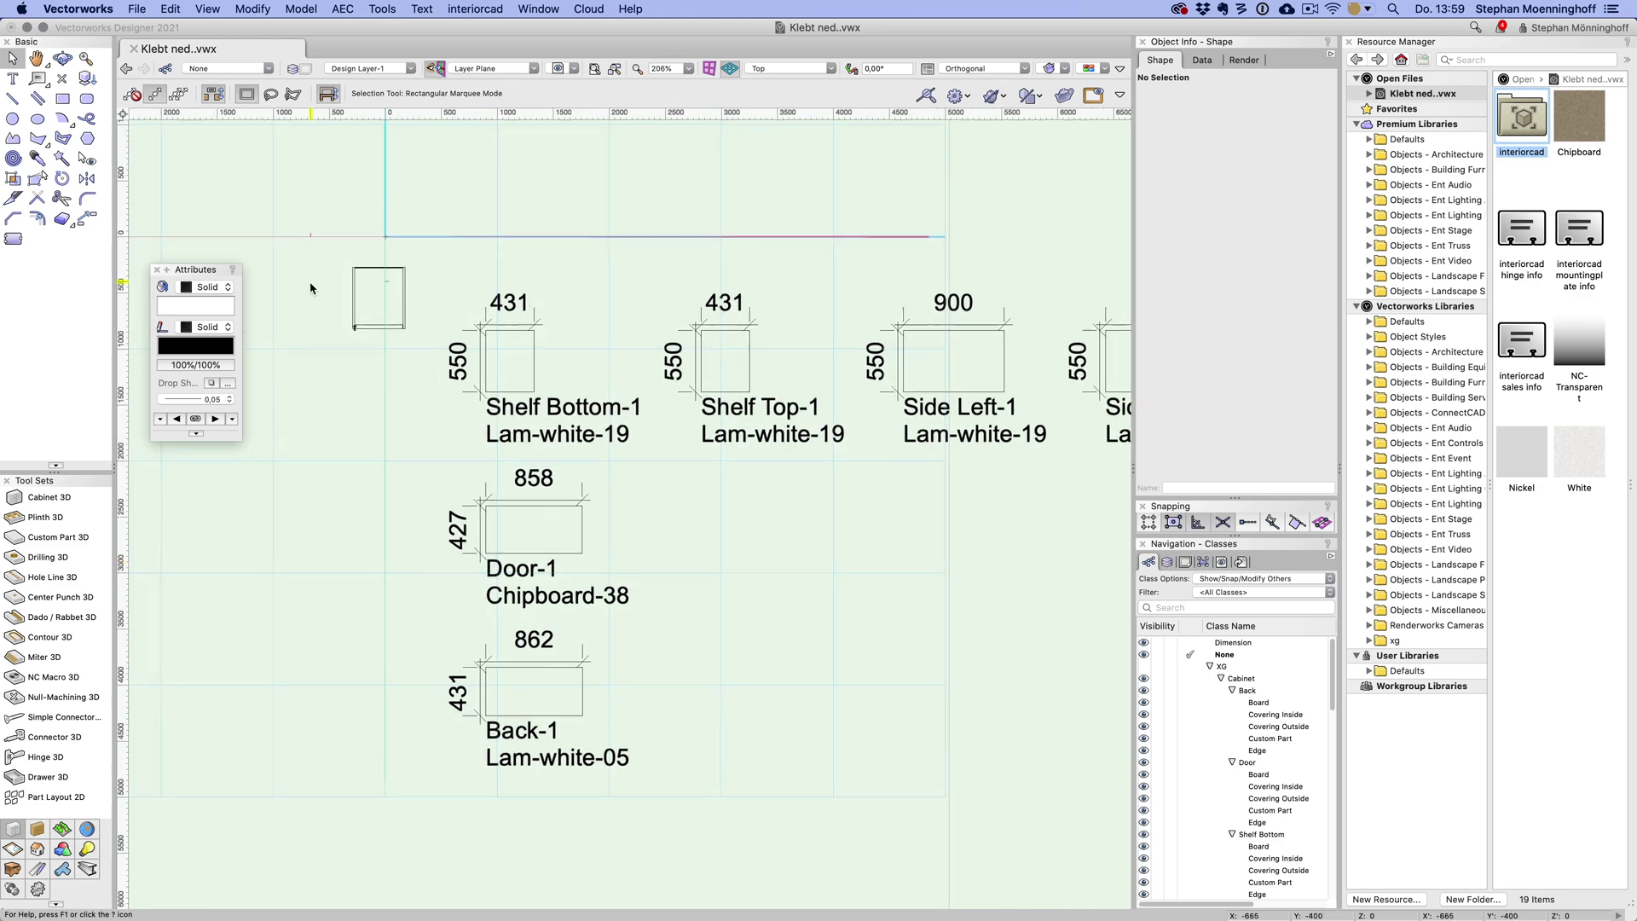
- In Front view, copy the hinge straight up to the upper end of the door's hinged edge
key("KP_2")
scroll(316, 522, "up", 7)
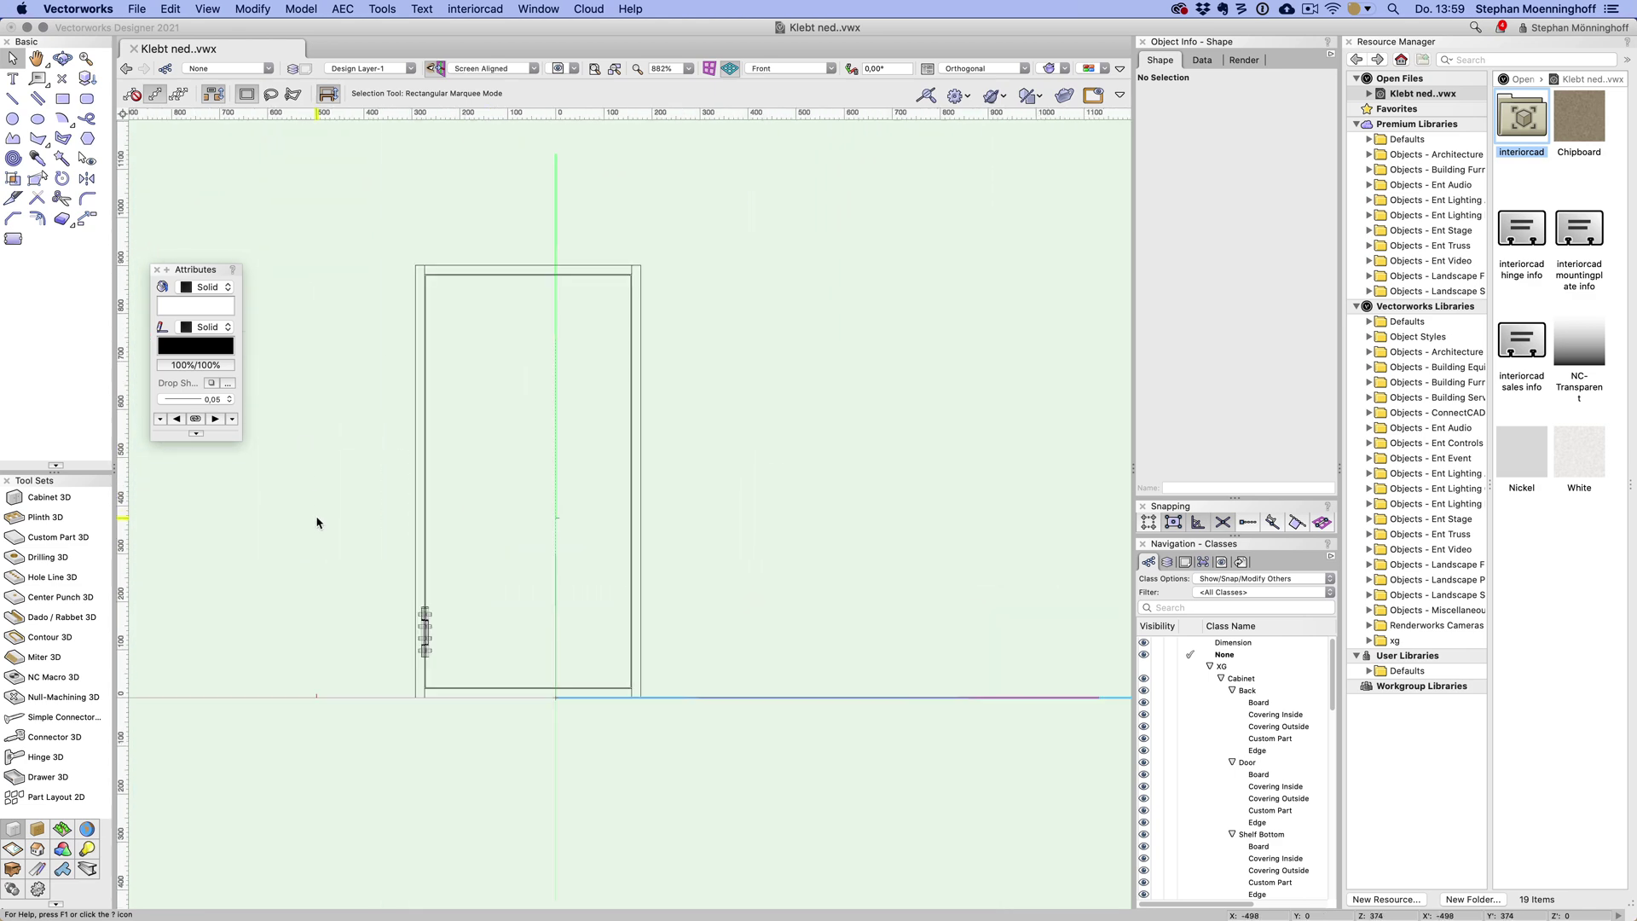
left_click_drag(426, 638, 423, 324)
scroll(352, 563, "down", 8)
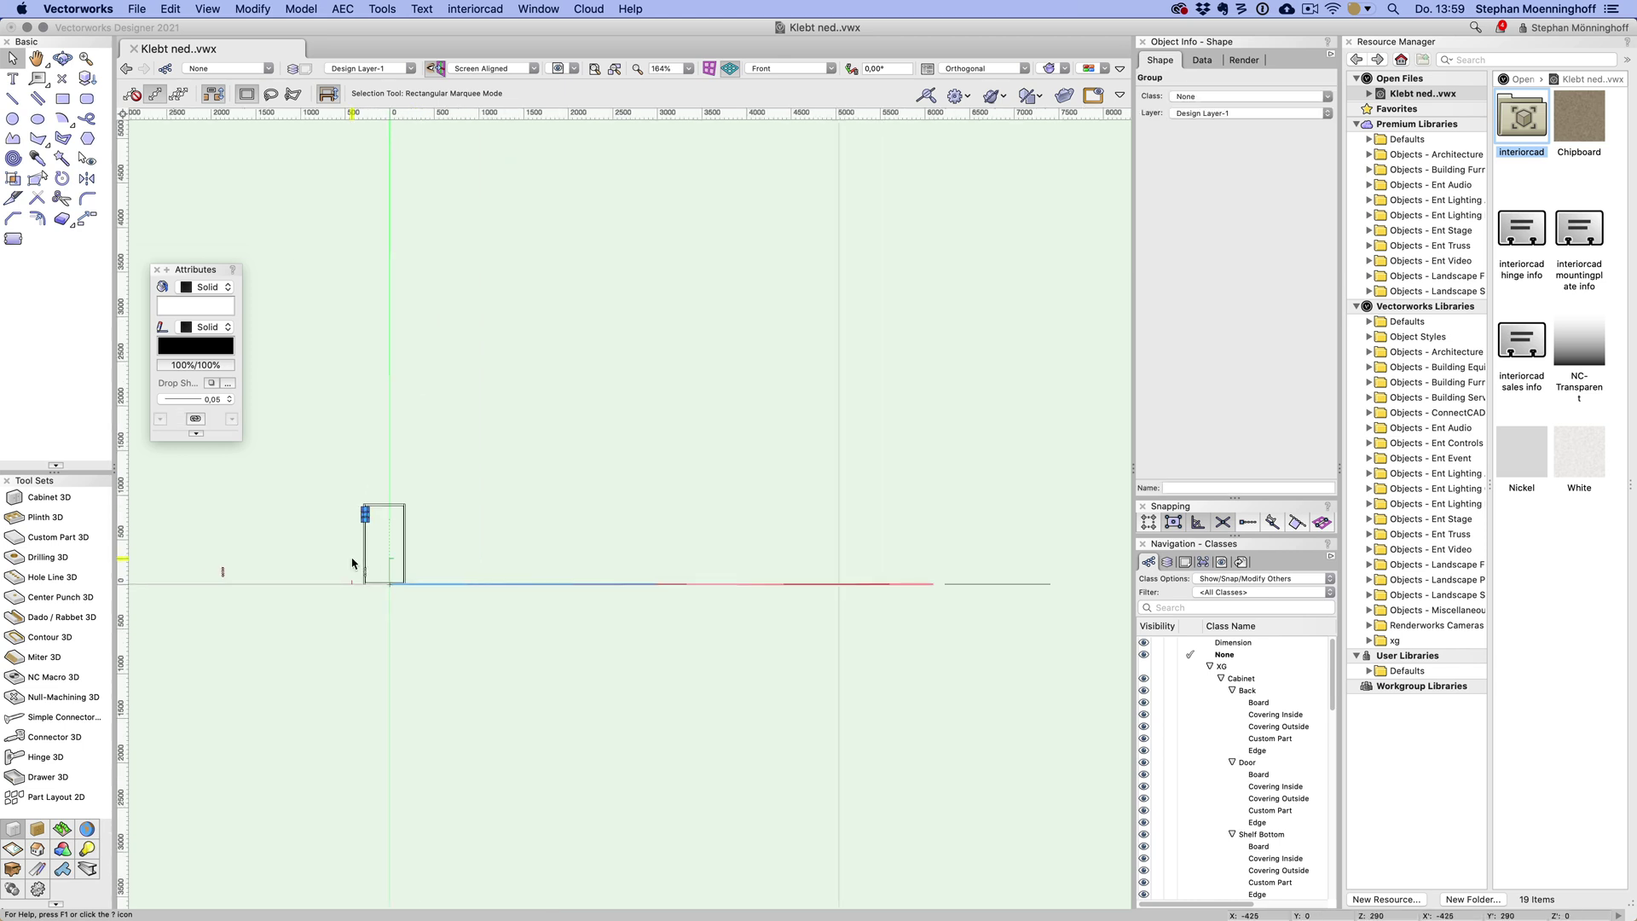
- Switch to Top/Plan view and update the Part Layout 2D to include the second hinge
key("F5")
middle_click_drag(733, 539, 509, 450)
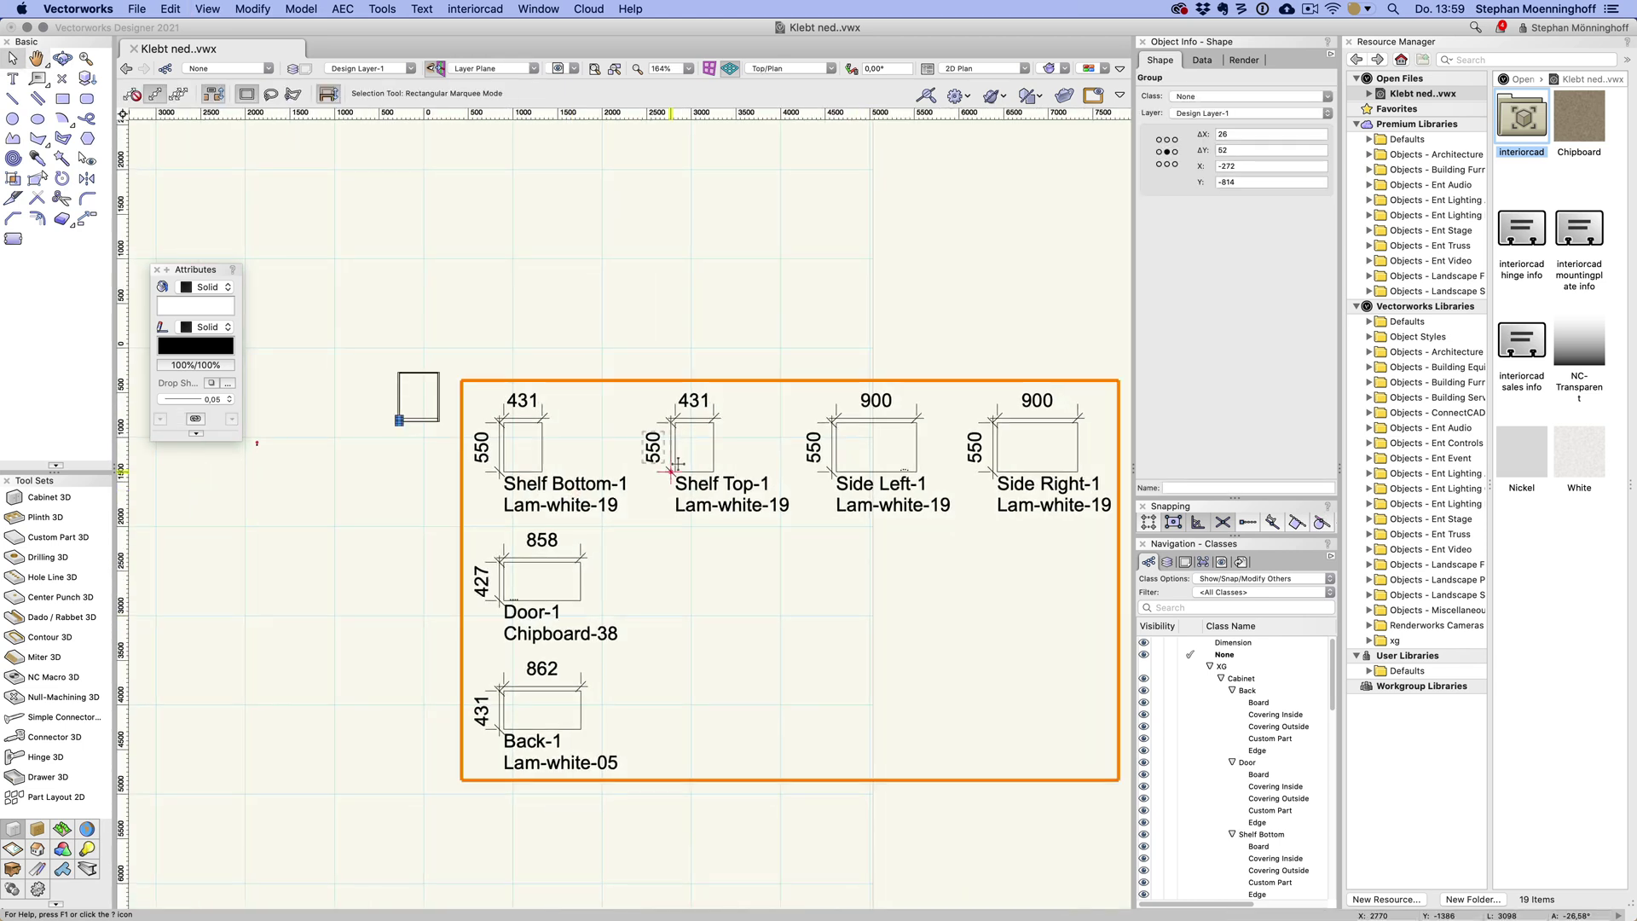
left_click(664, 472)
left_click(1260, 226)
left_click(1260, 225)
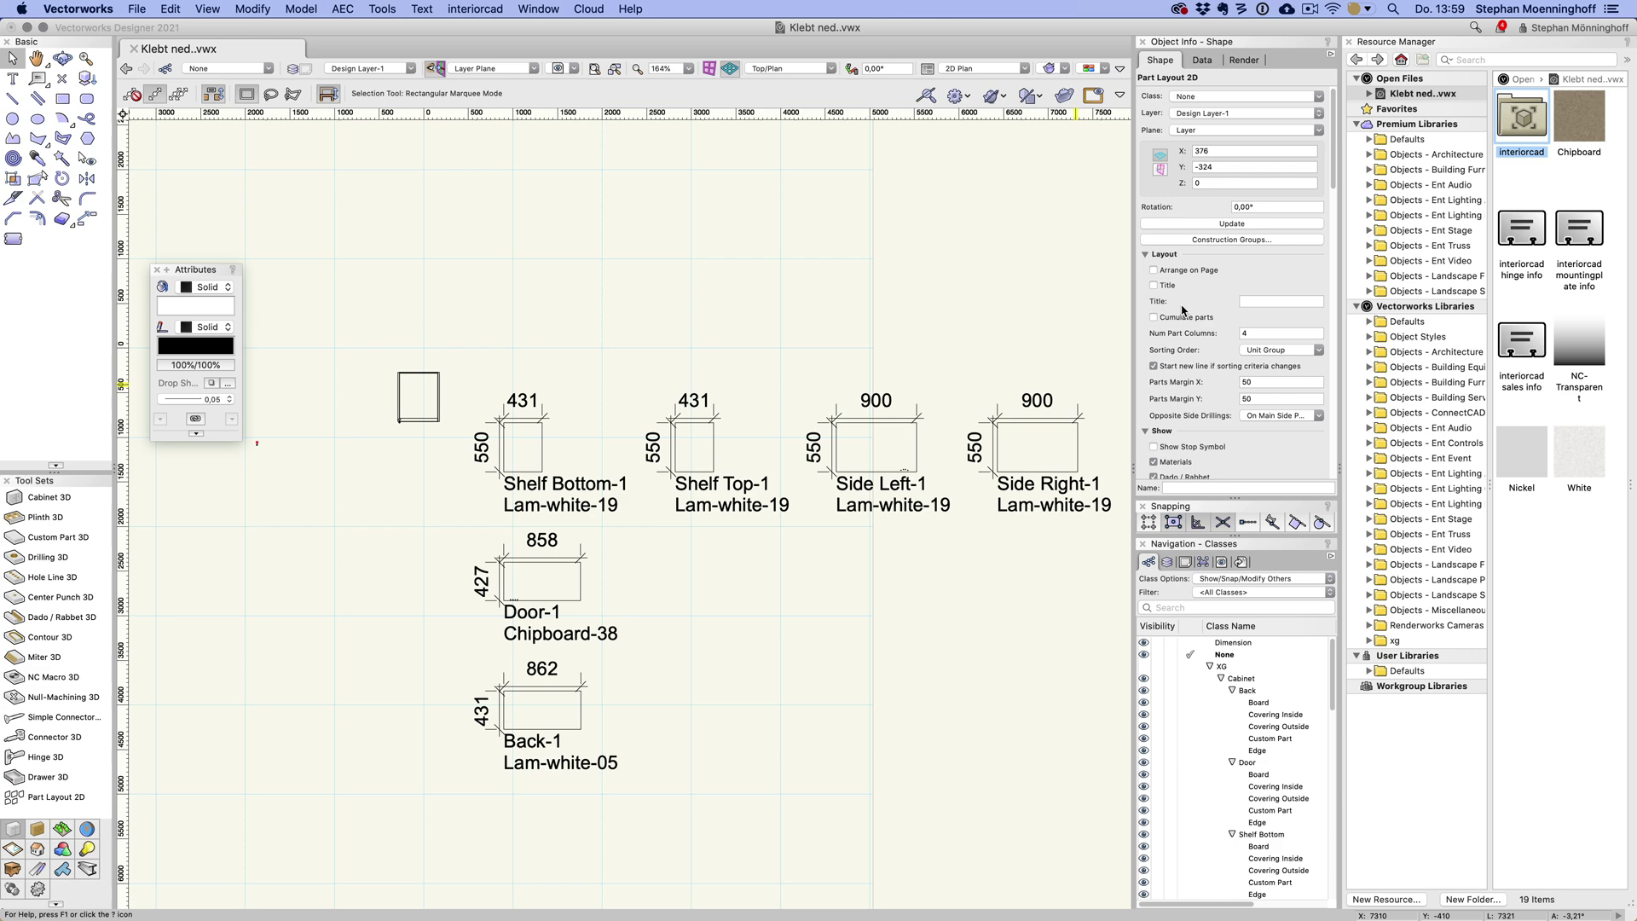
- Check the door and left side parts in the updated layout for the drillings of both hinges
scroll(508, 626, "up", 4)
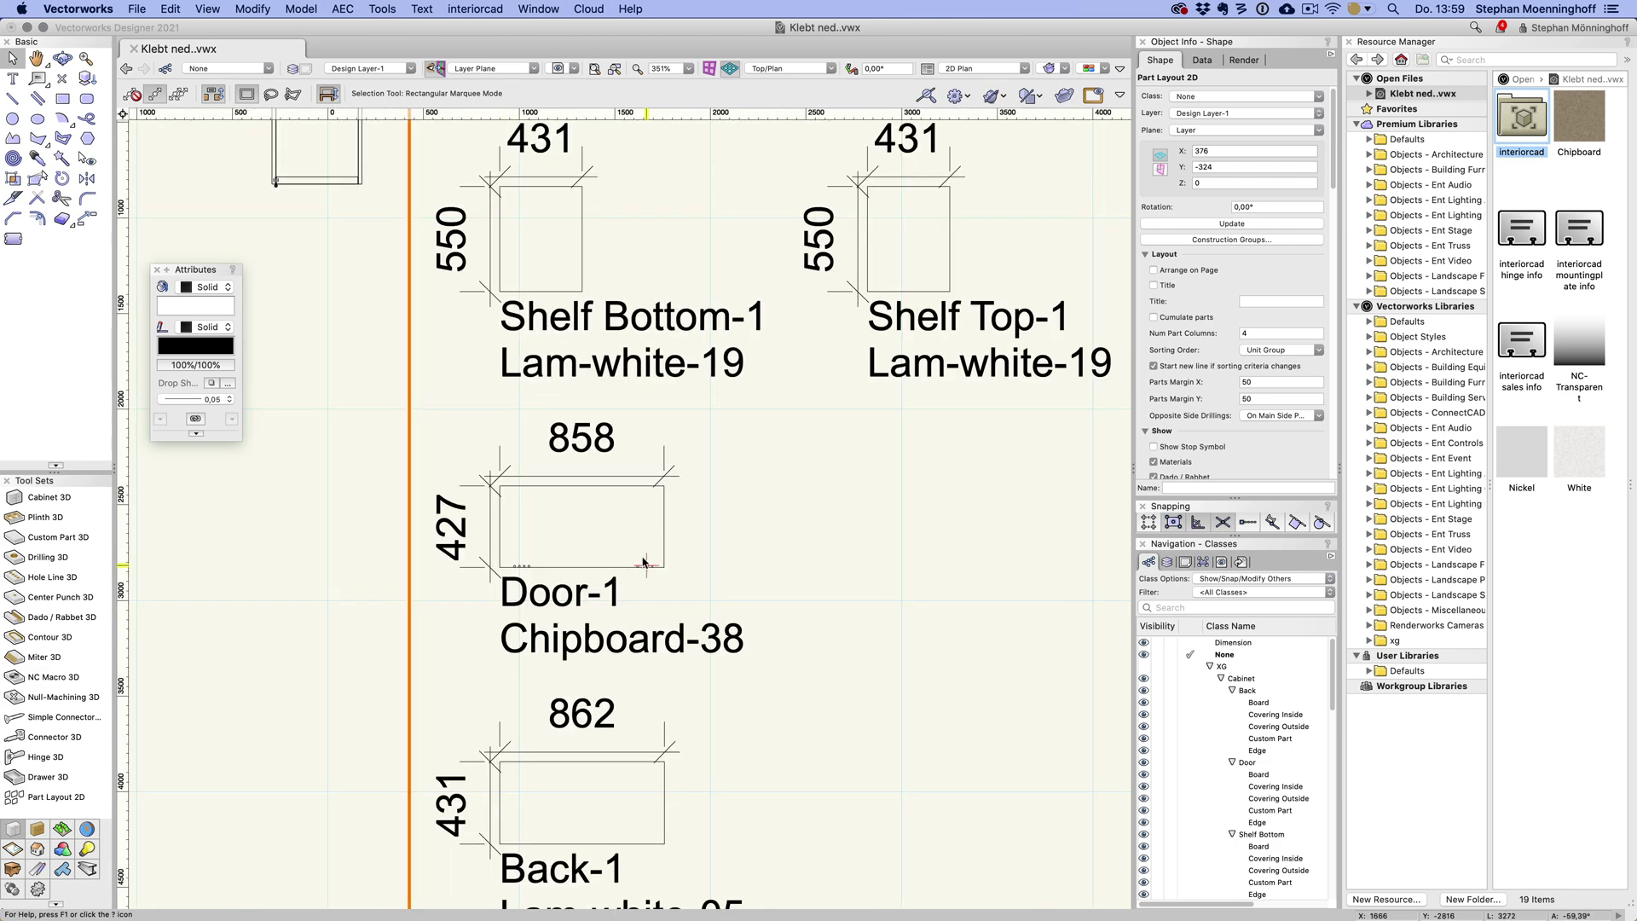
scroll(365, 567, "down", 2)
middle_click_drag(876, 377, 749, 385)
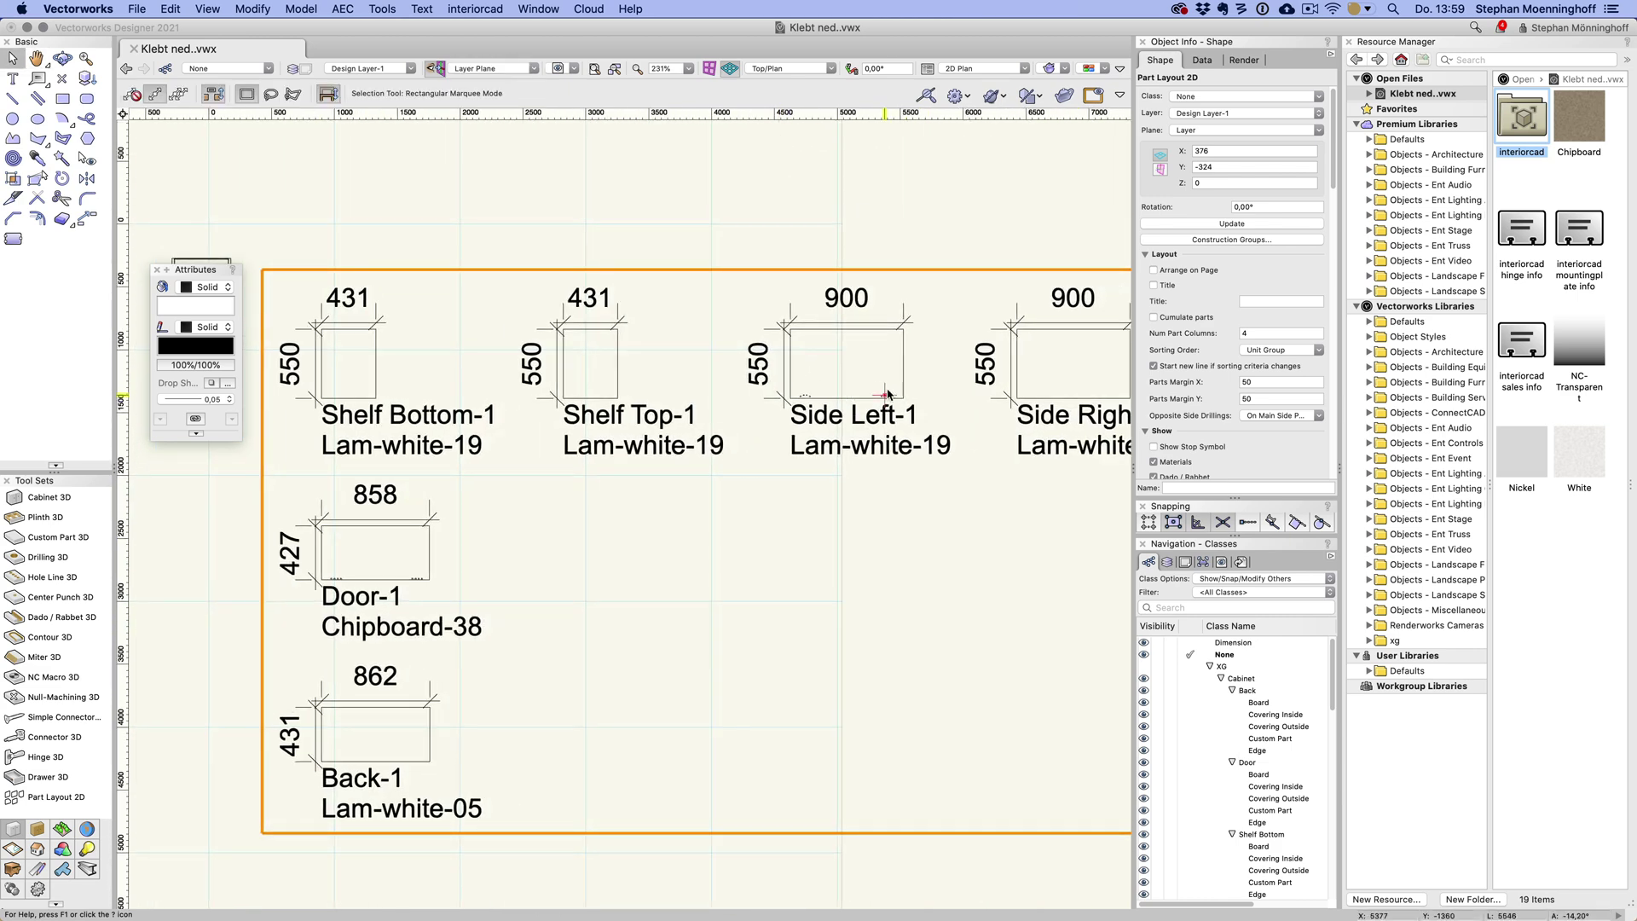
scroll(859, 426, "down", 4)
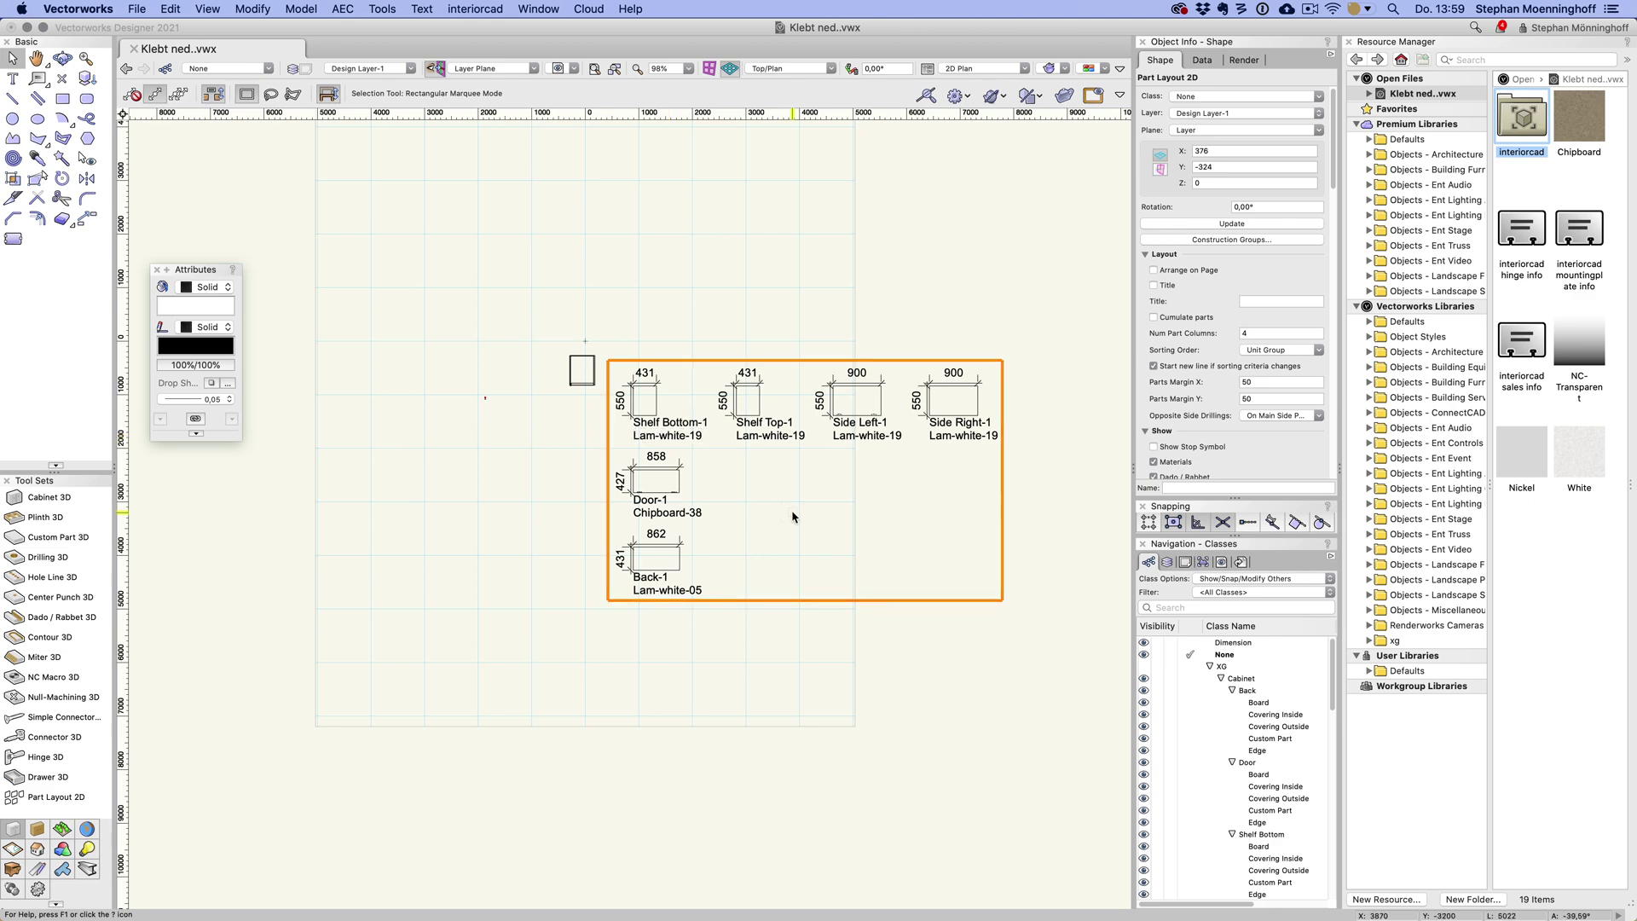
- Delete the Part Layout 2D and undo the deletion
key("Delete")
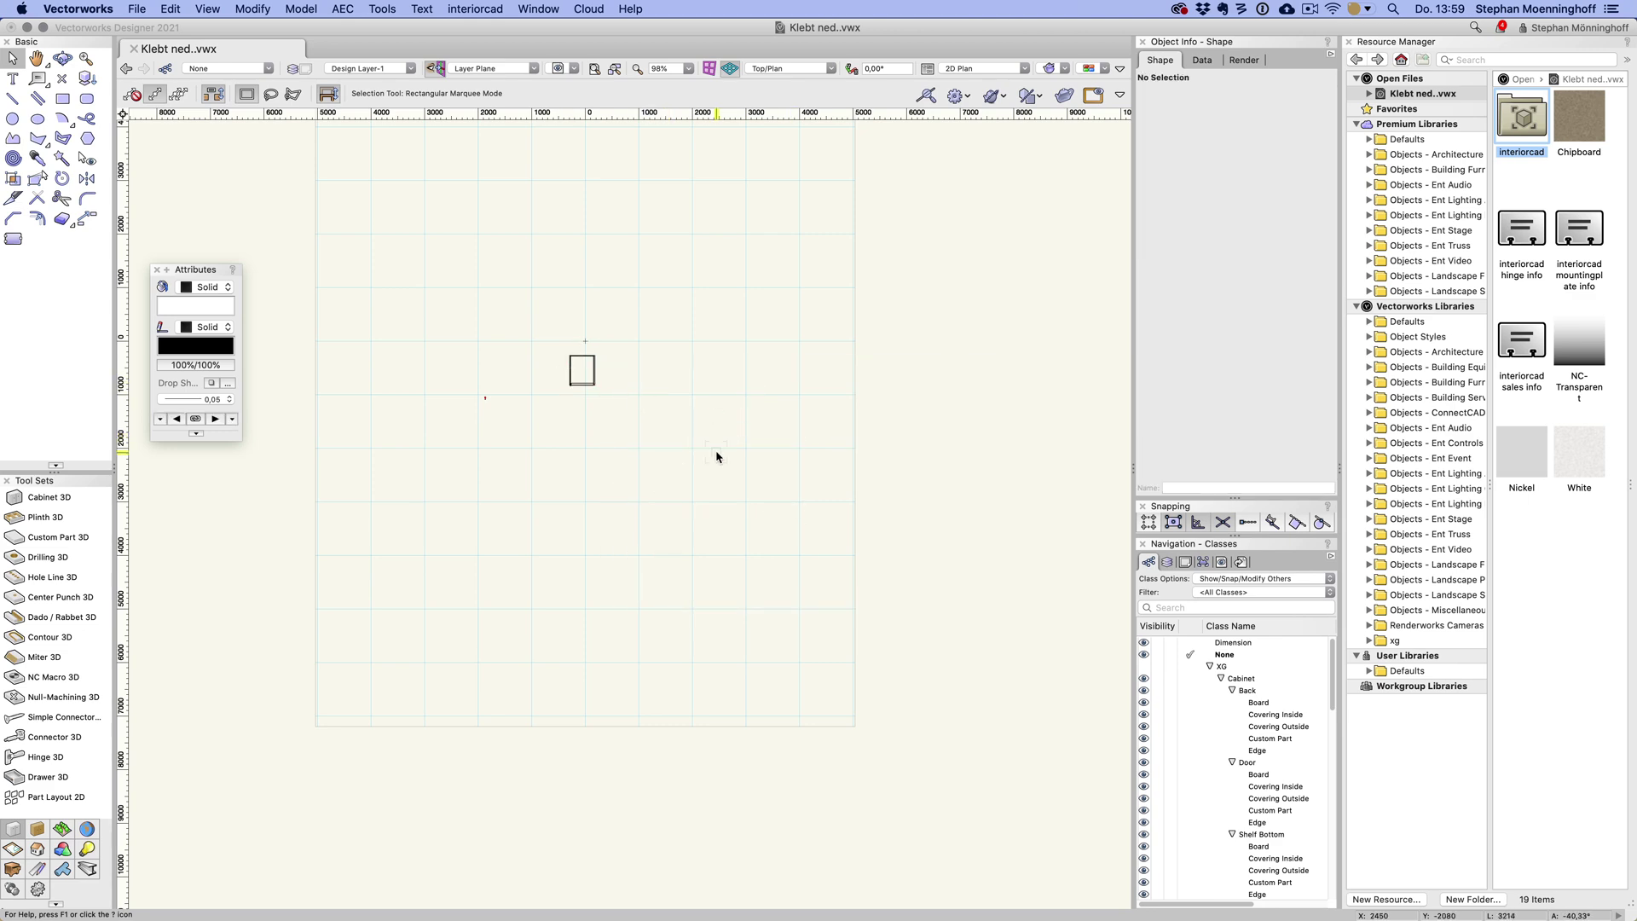
key("super+z")
- In a 3D view, move the lower hinge out of the cabinet into free space and delete the upper hinge copy
scroll(614, 381, "up", 9)
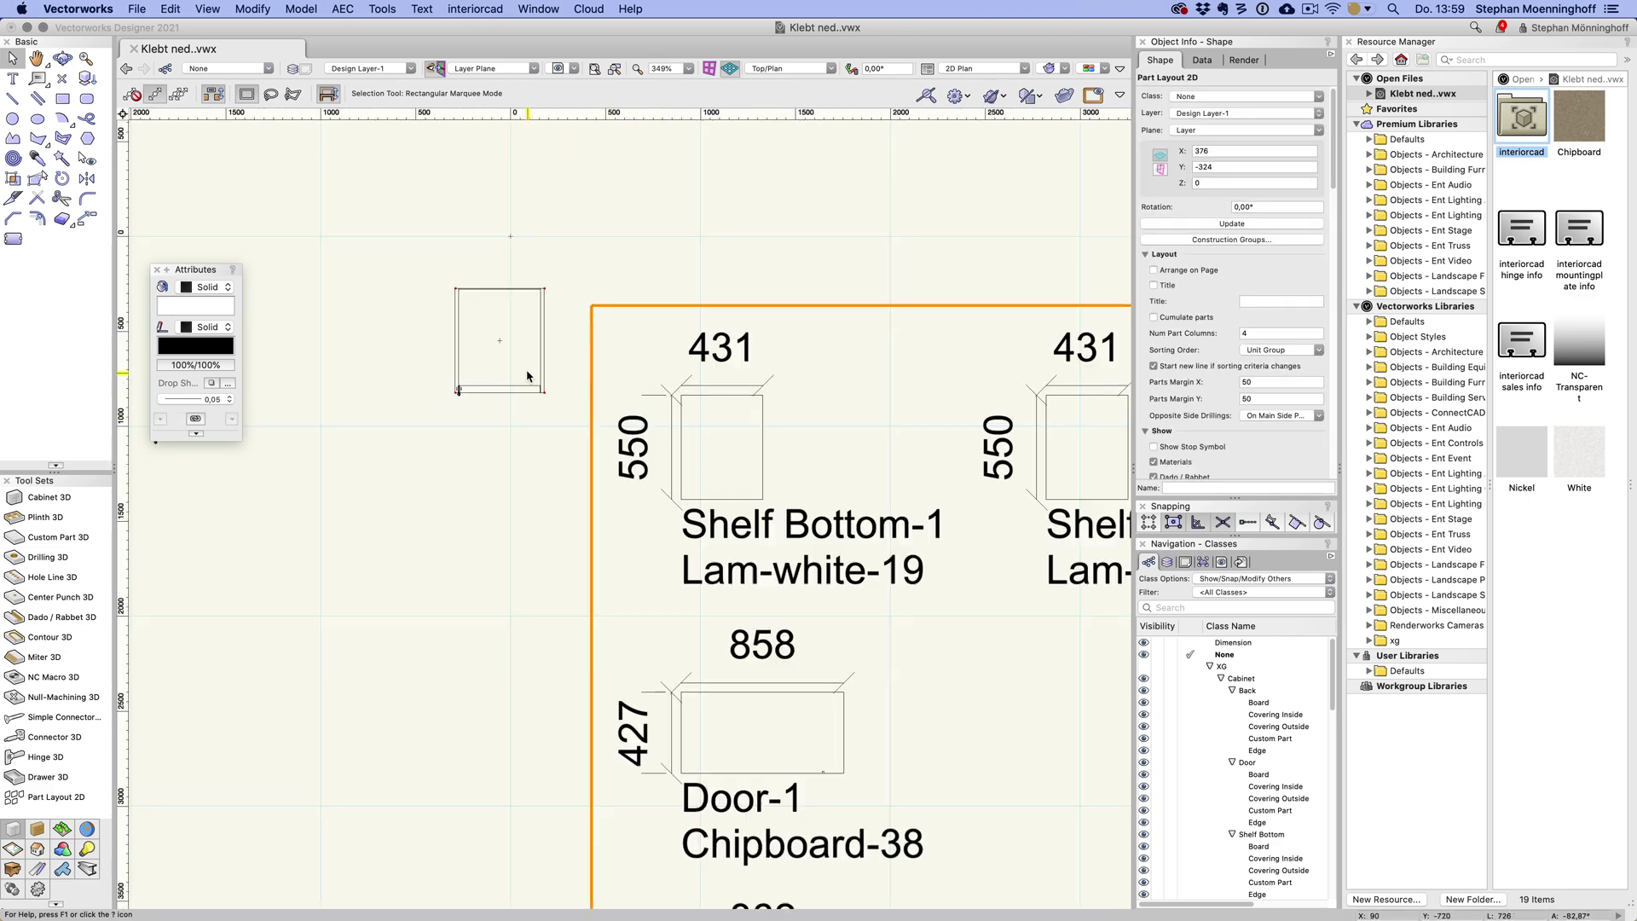
middle_click_drag(527, 399, 438, 249, "super")
scroll(578, 452, "up", 2)
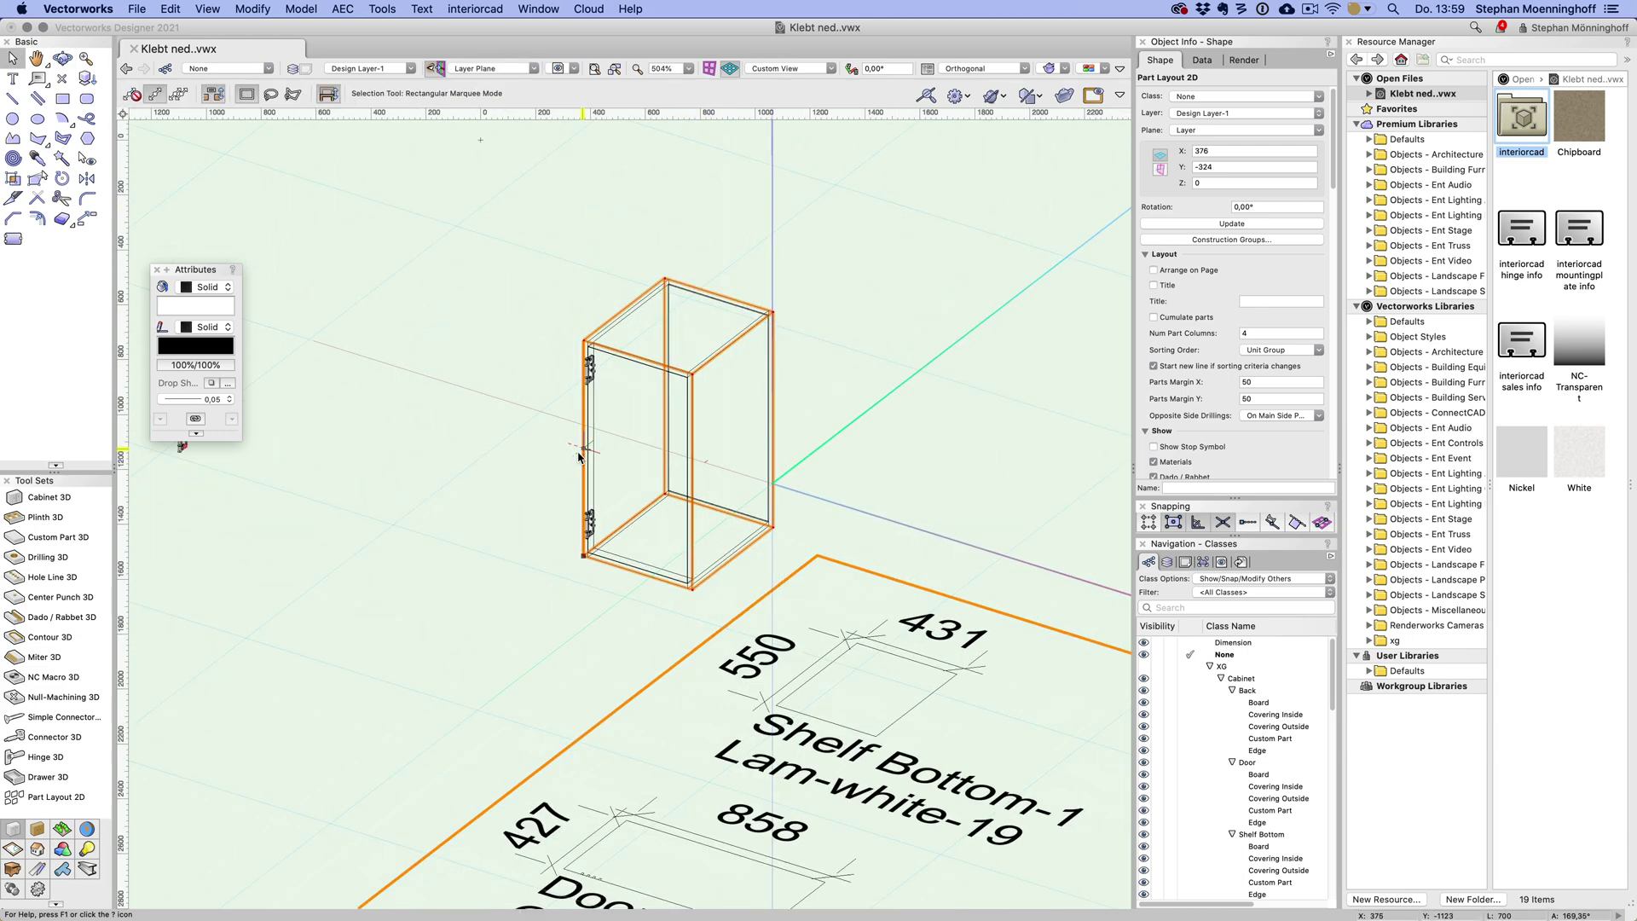
scroll(578, 456, "up", 5)
left_click_drag(607, 580, 536, 630)
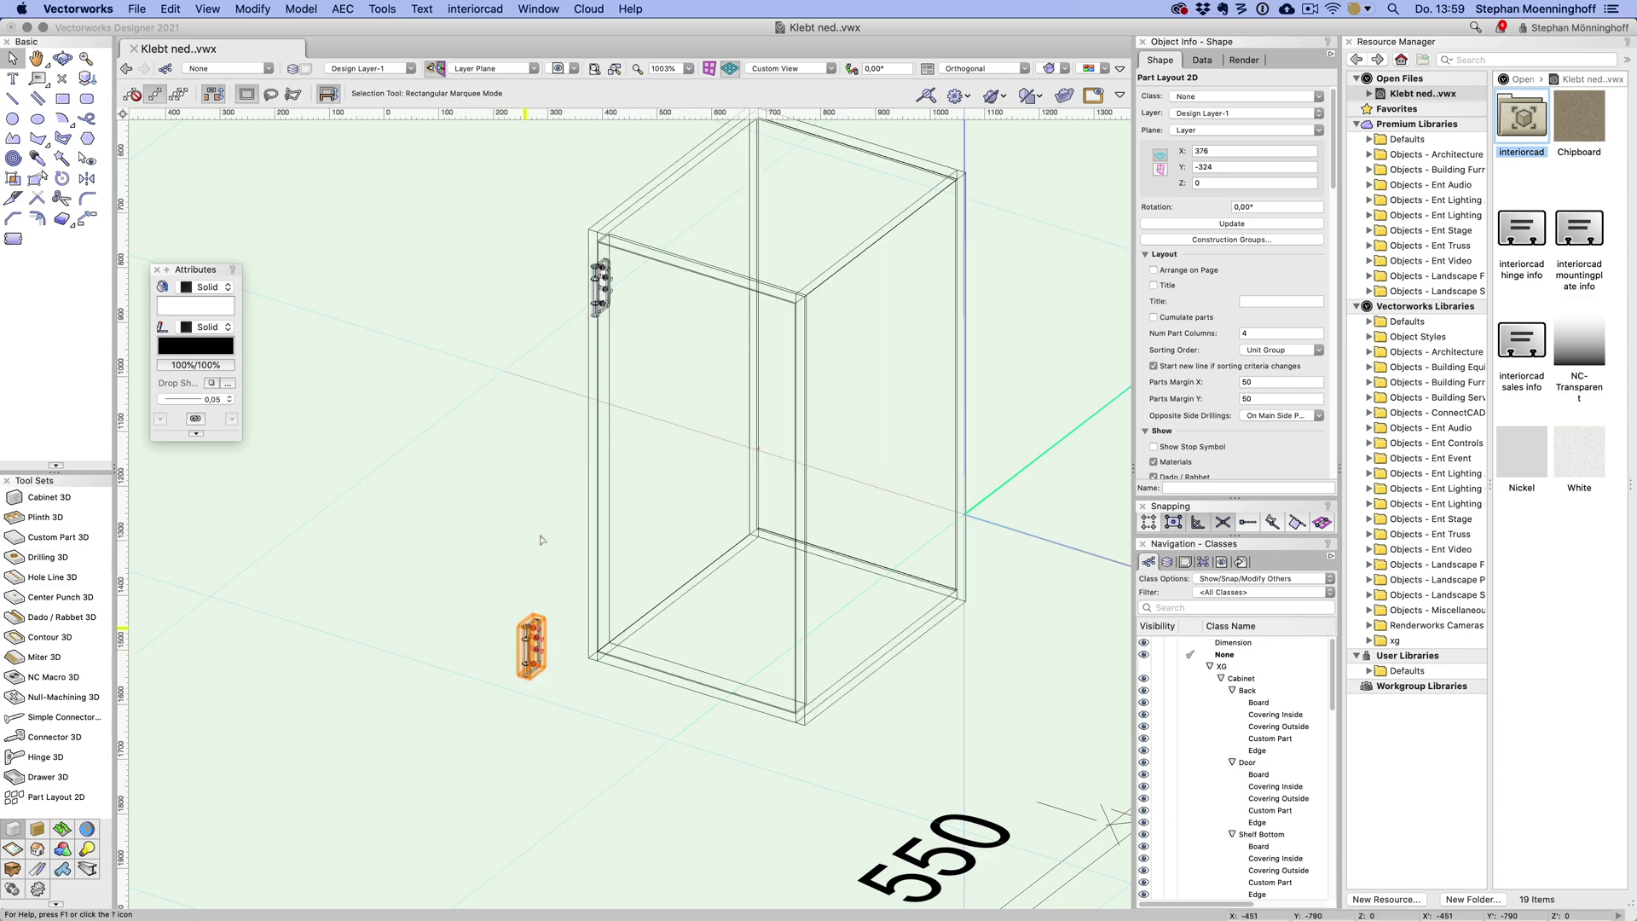
left_click(679, 375)
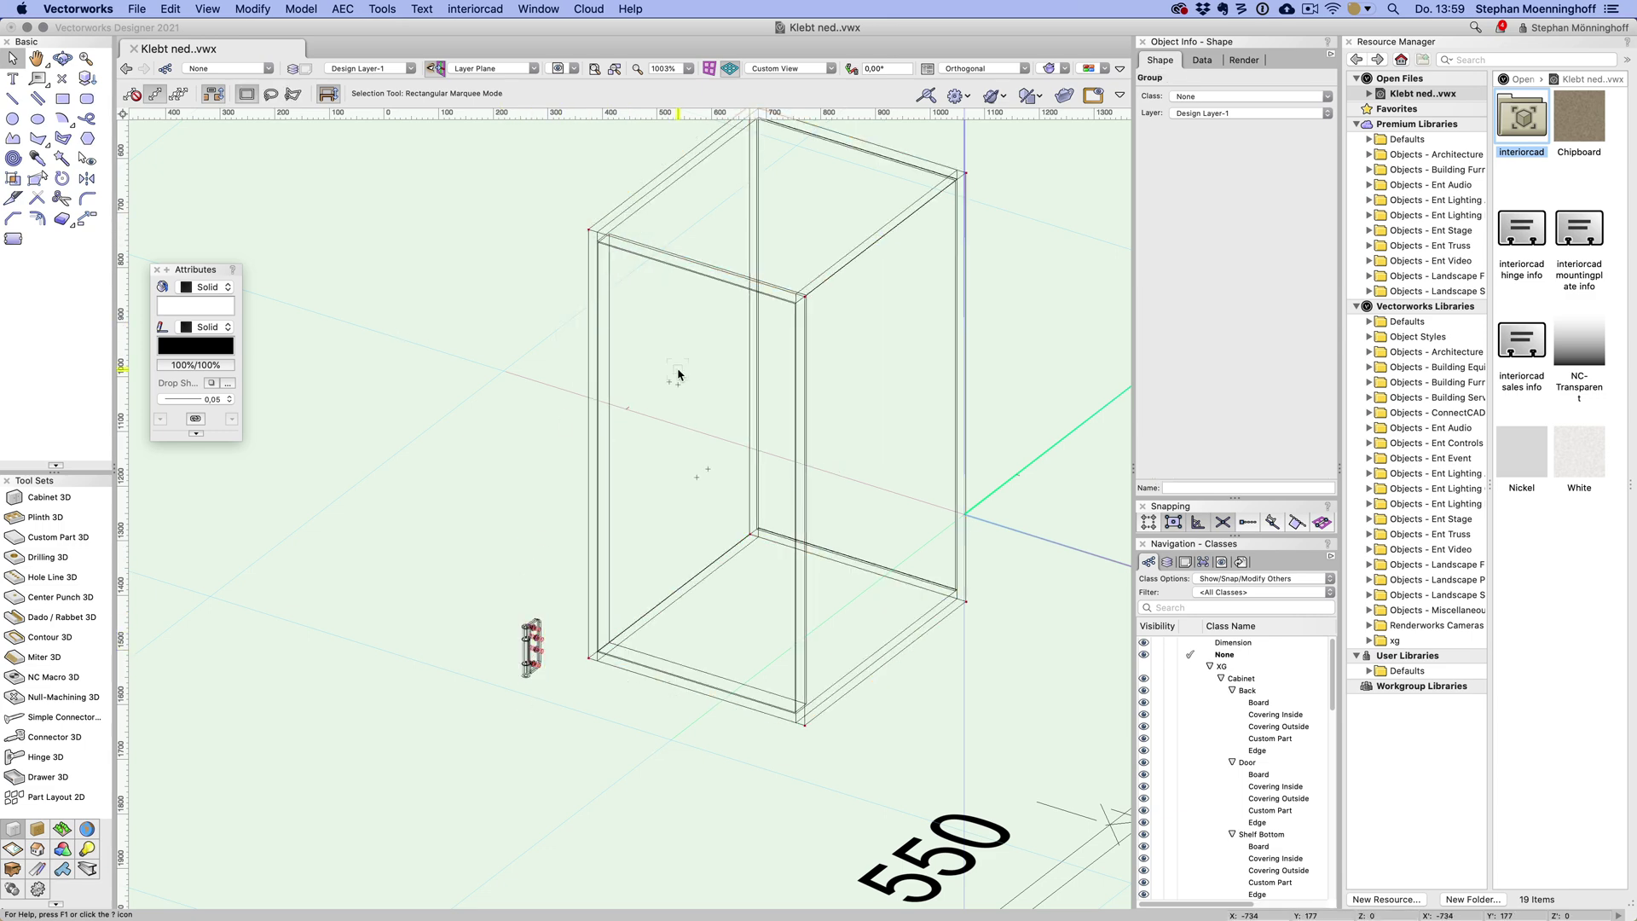
left_click(577, 723)
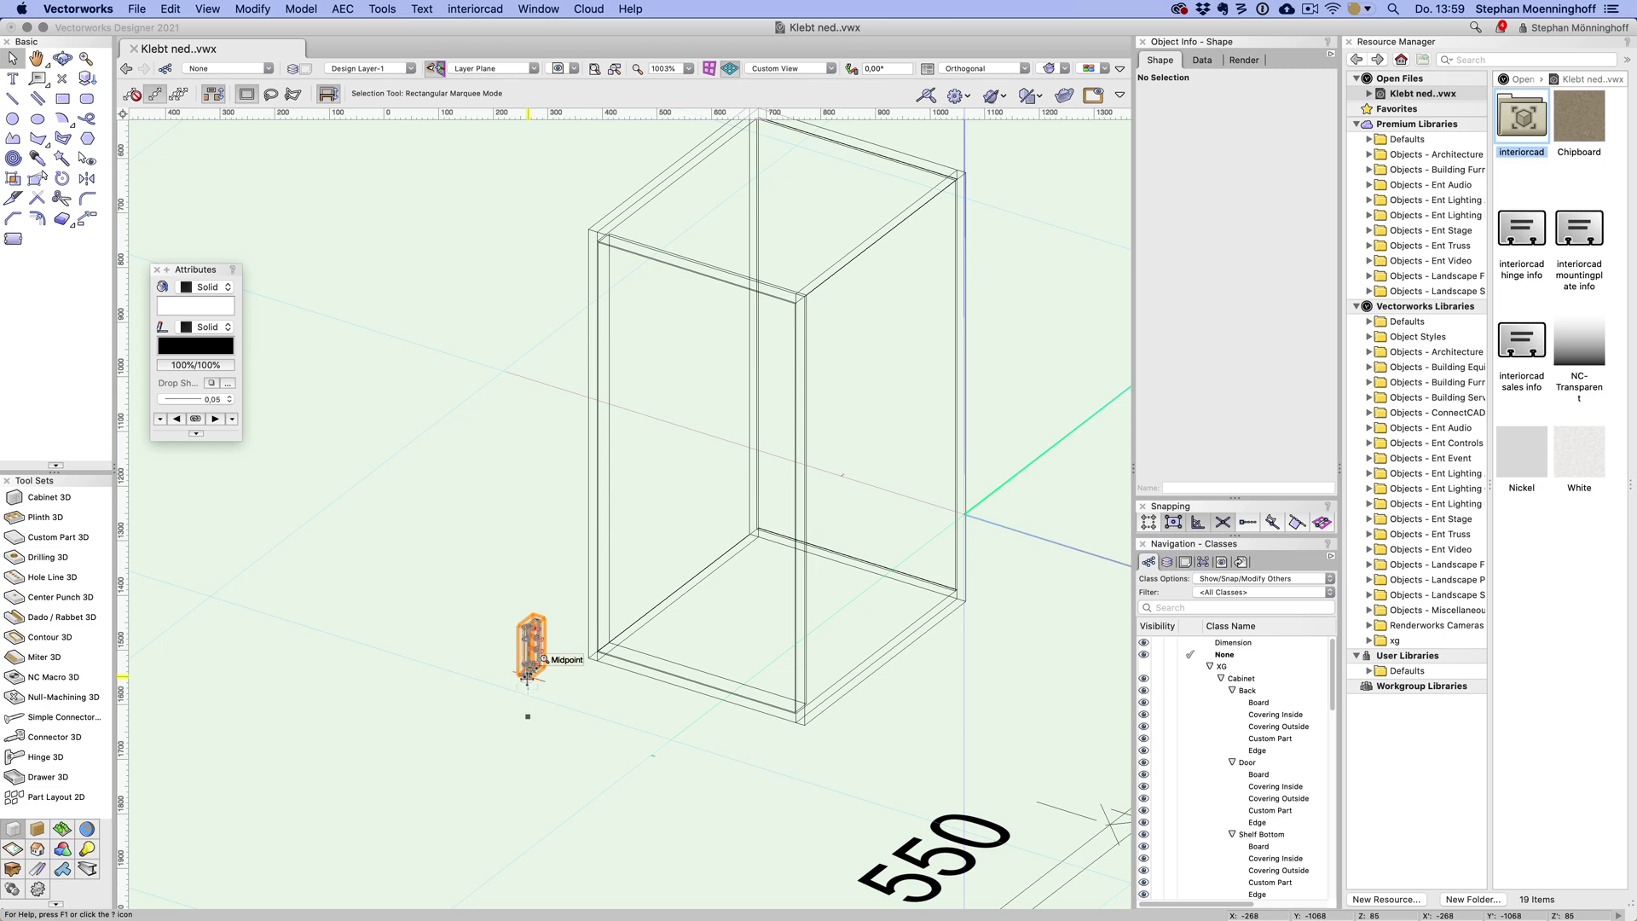
- Open the hinge group and extract the flat face of one leaf, including its four screw holes, with the Extract tool's surface mode
double_click(528, 674)
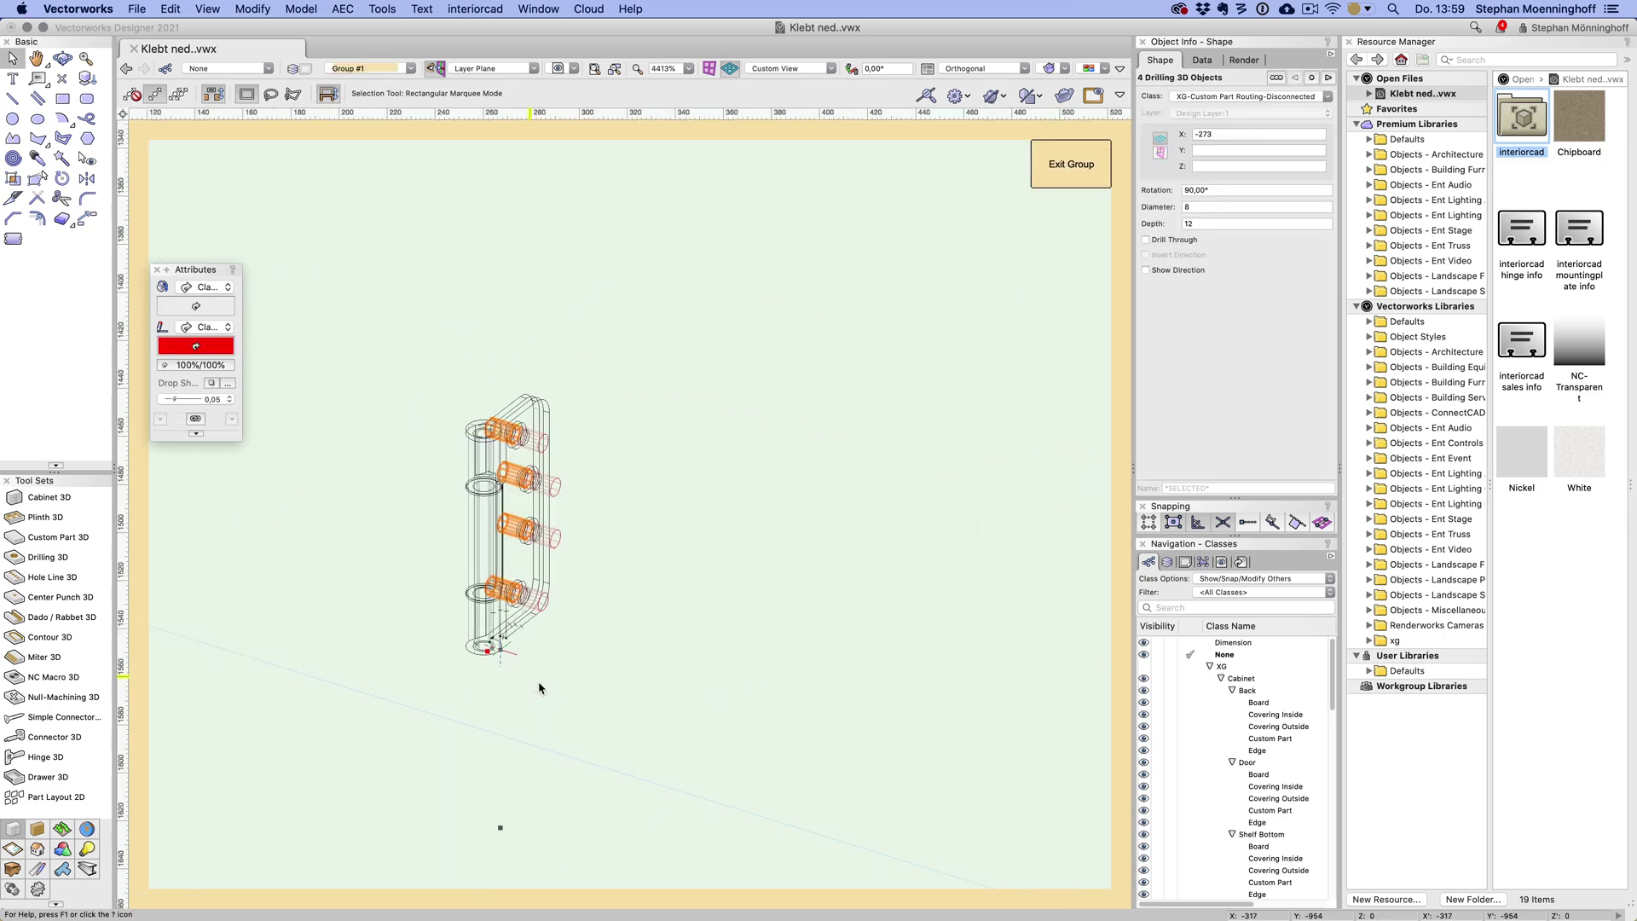
left_click(602, 567)
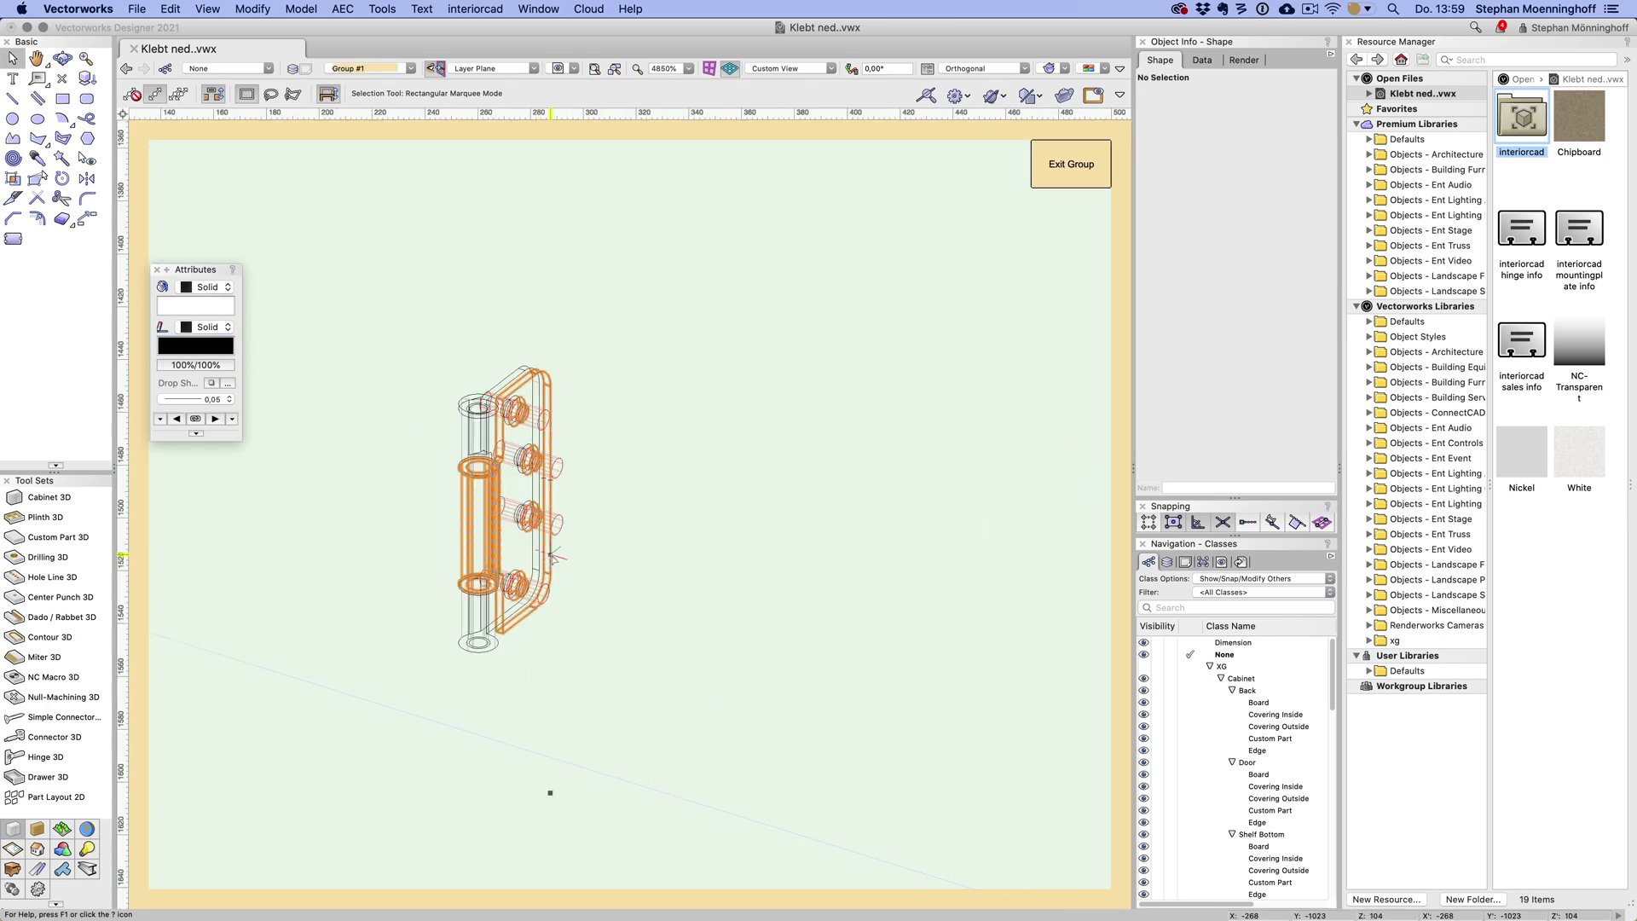
left_click(552, 557)
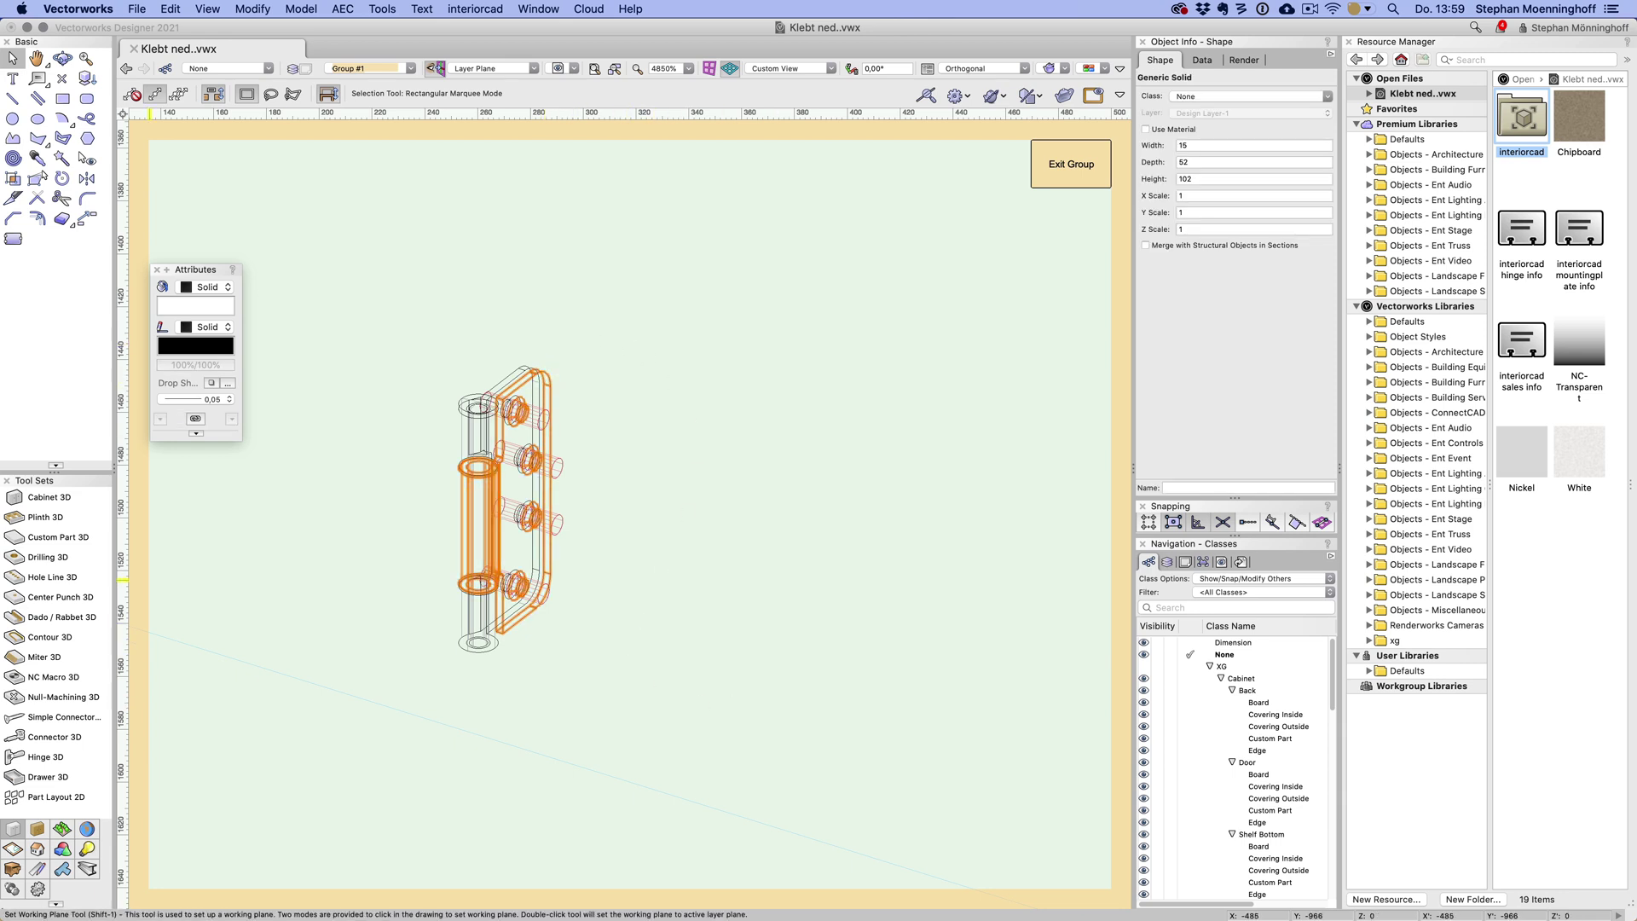
left_click_drag(62, 848, 803, 274)
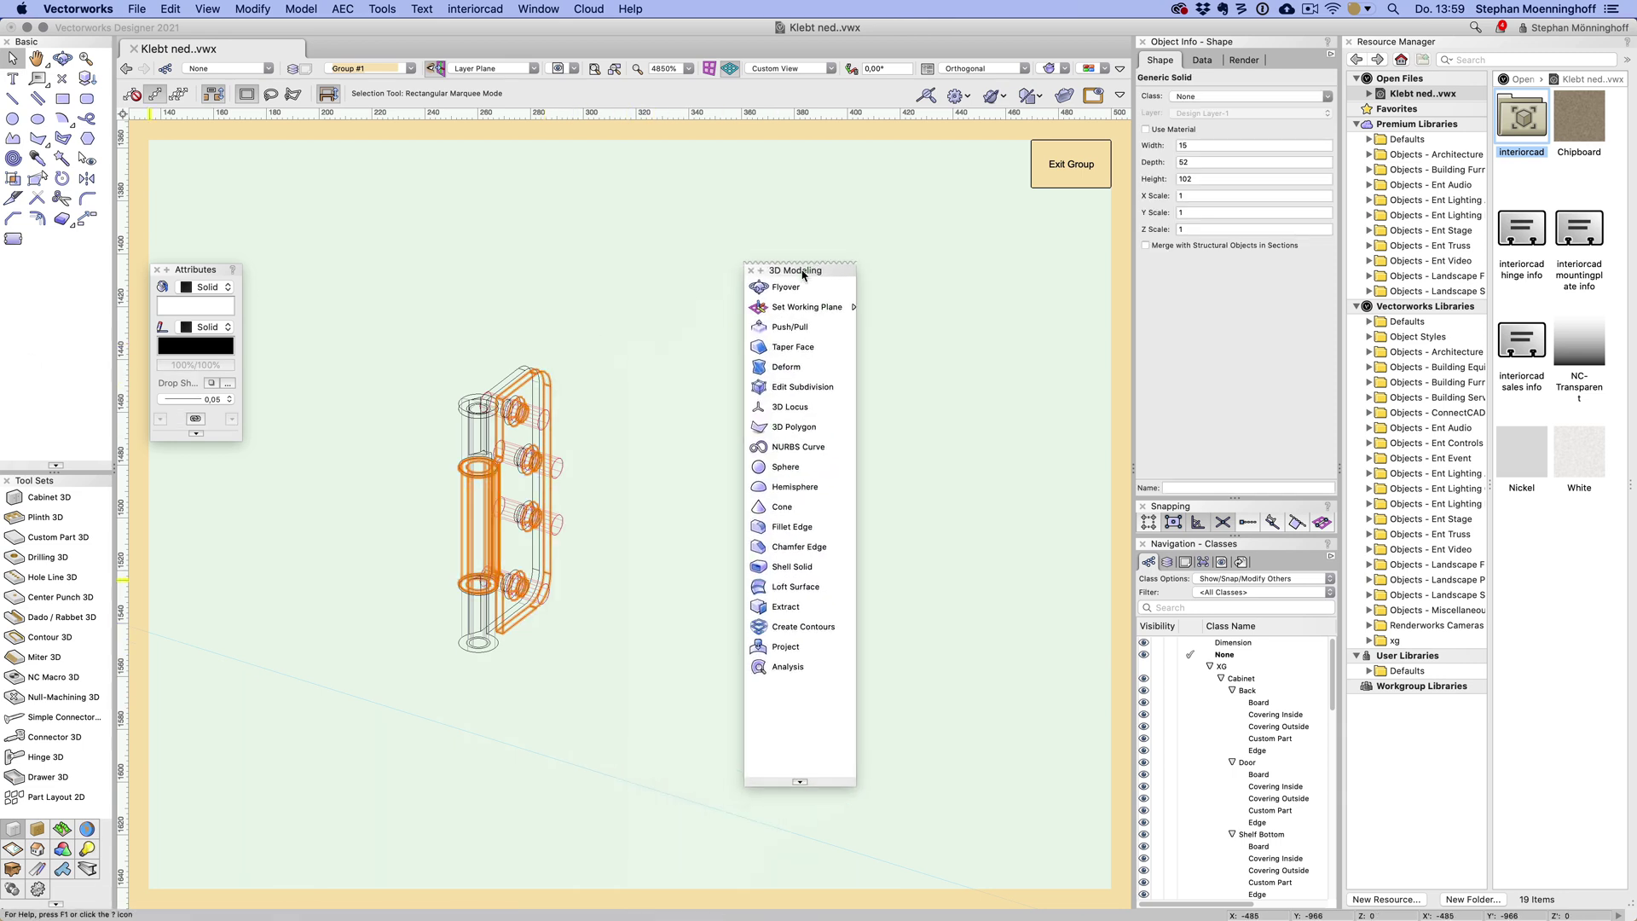
left_click(783, 606)
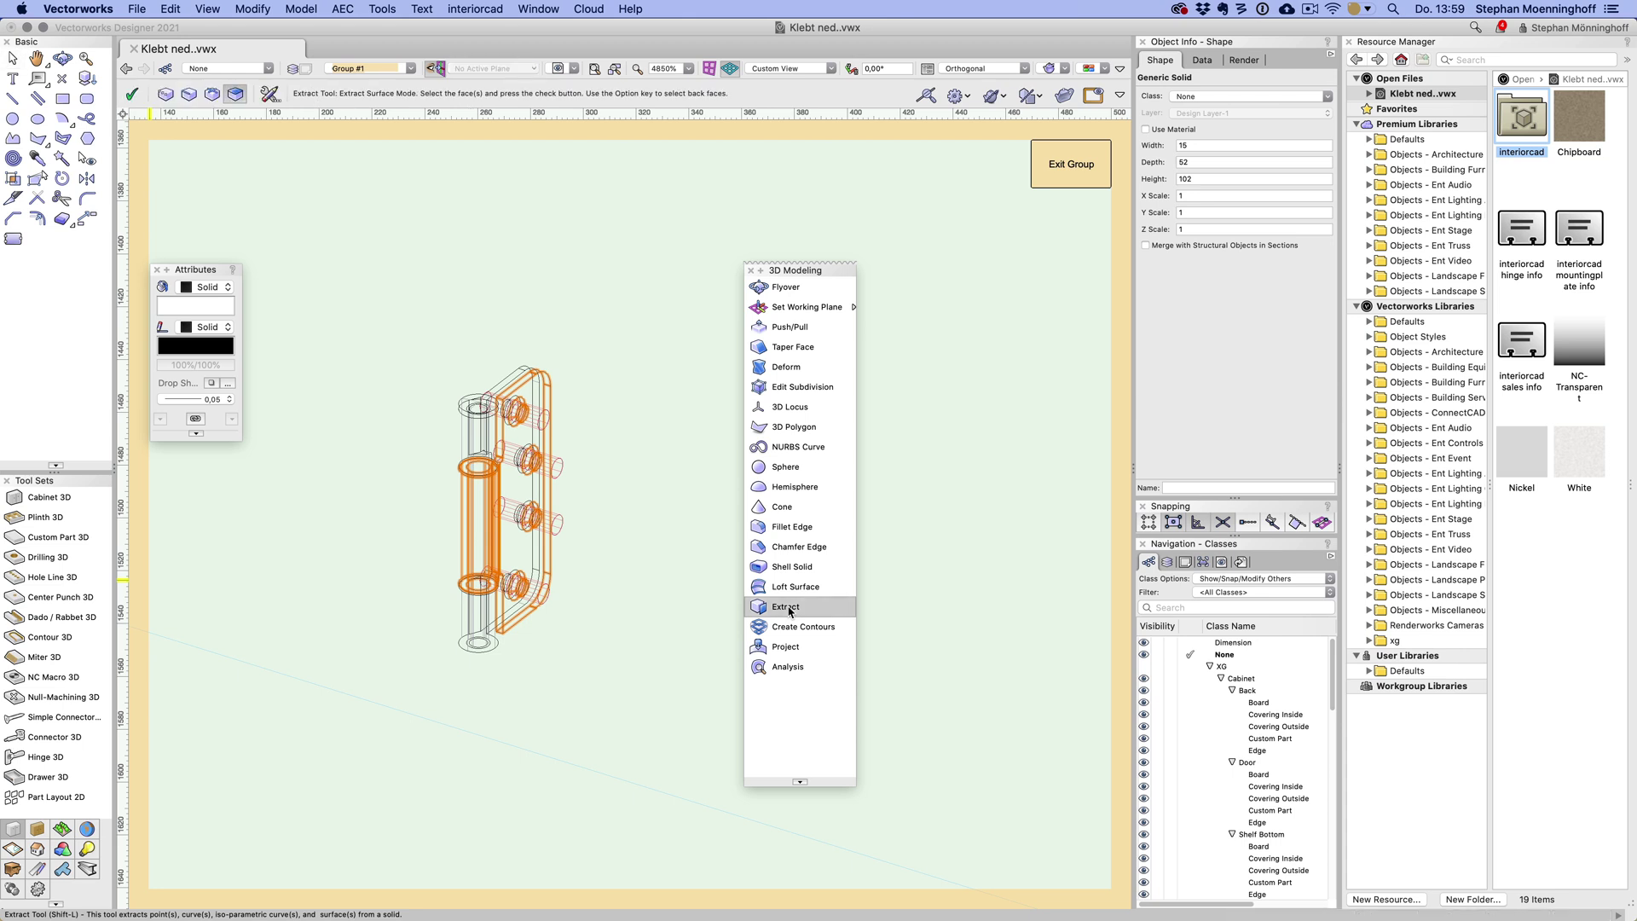
left_click(523, 554)
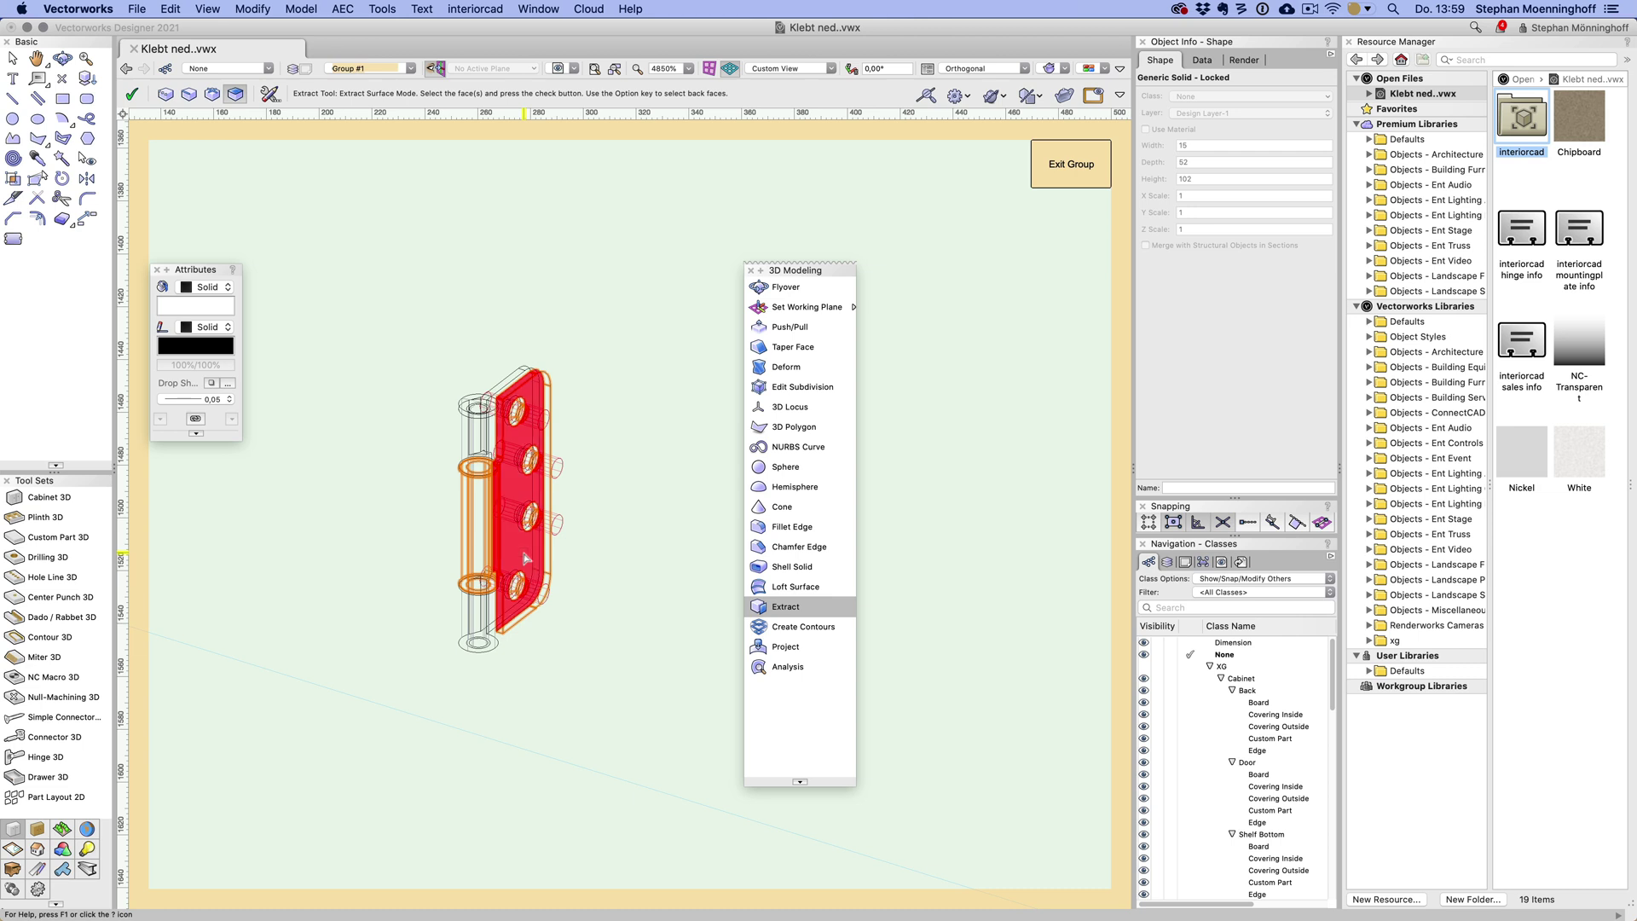
key("Return")
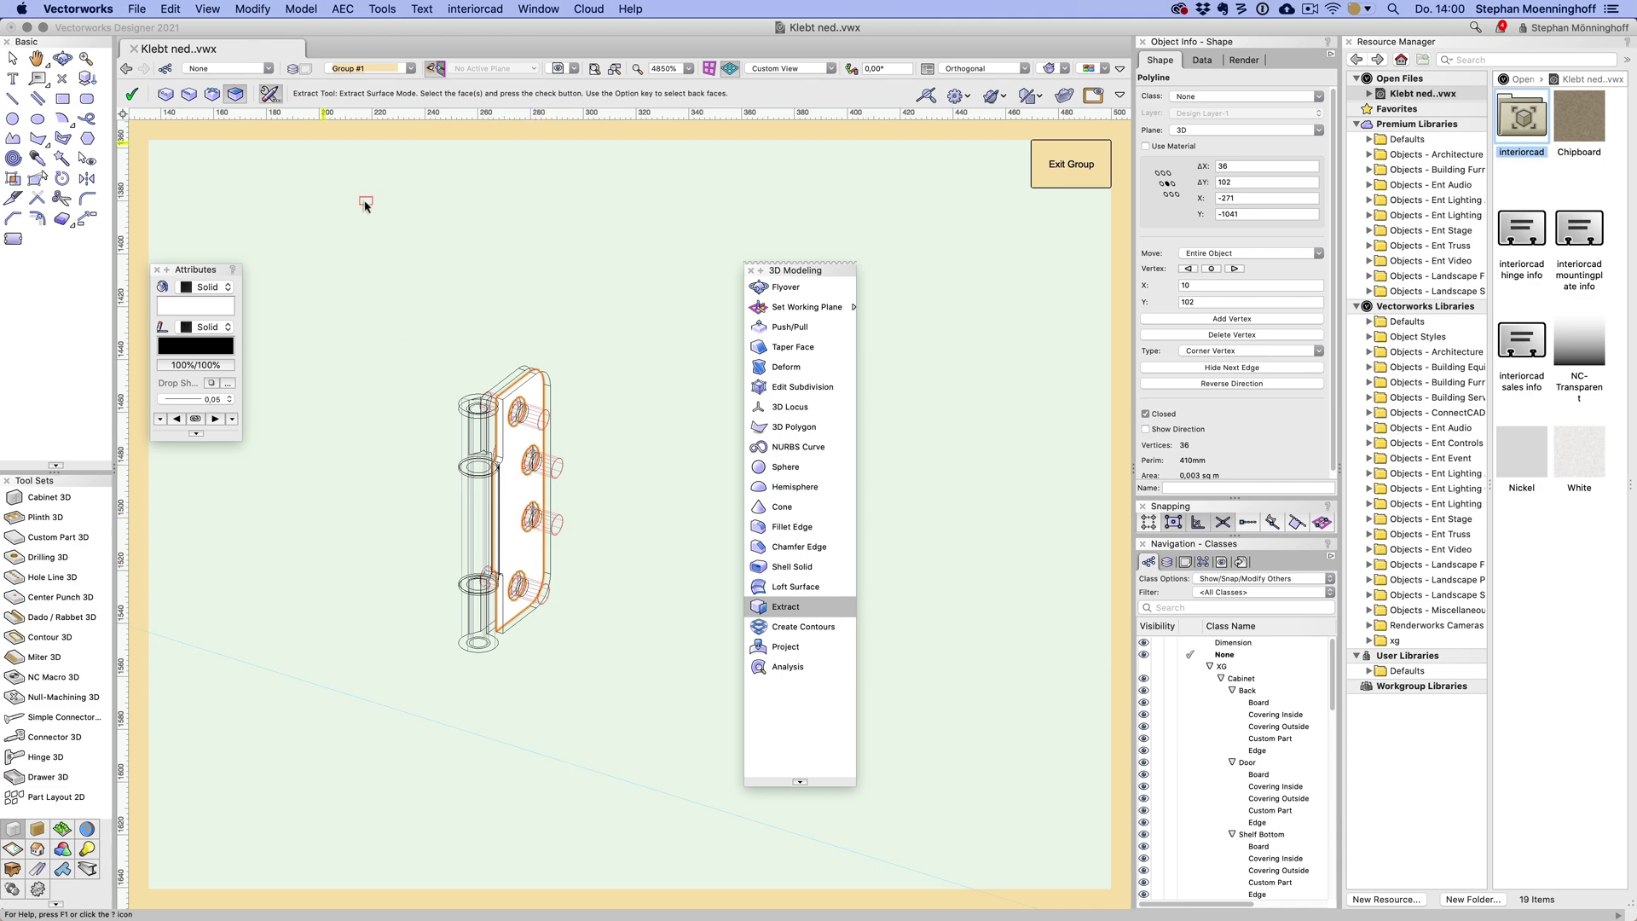
- Delete the four screw-hole outlines from the extracted leaf polyline and group the remaining outline
left_click(254, 9)
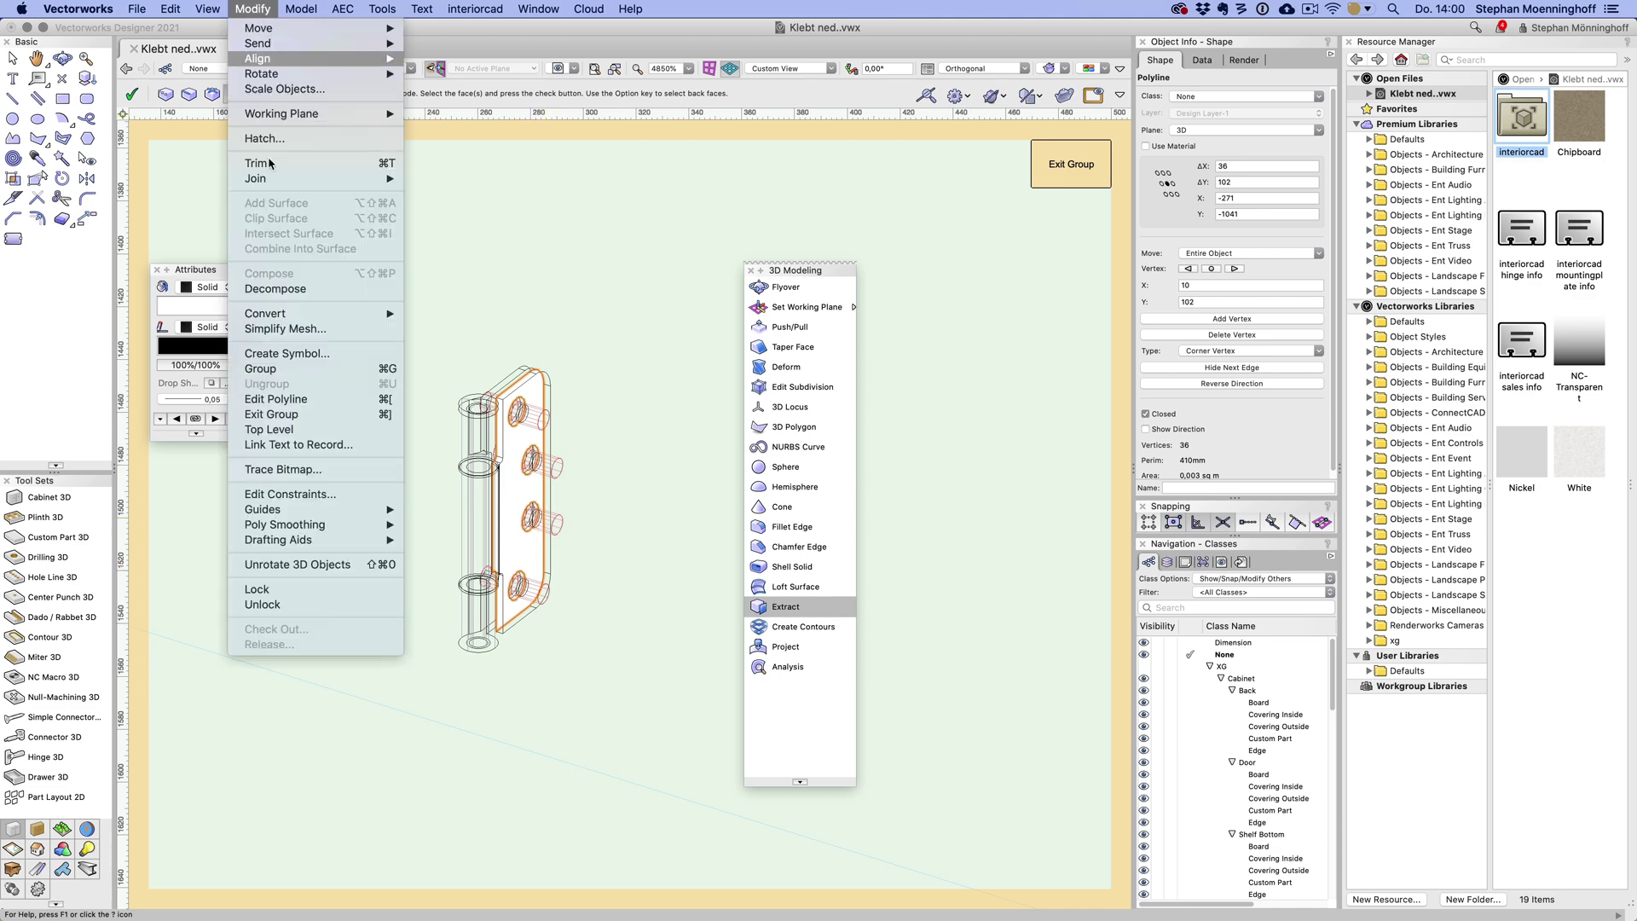
left_click(286, 401)
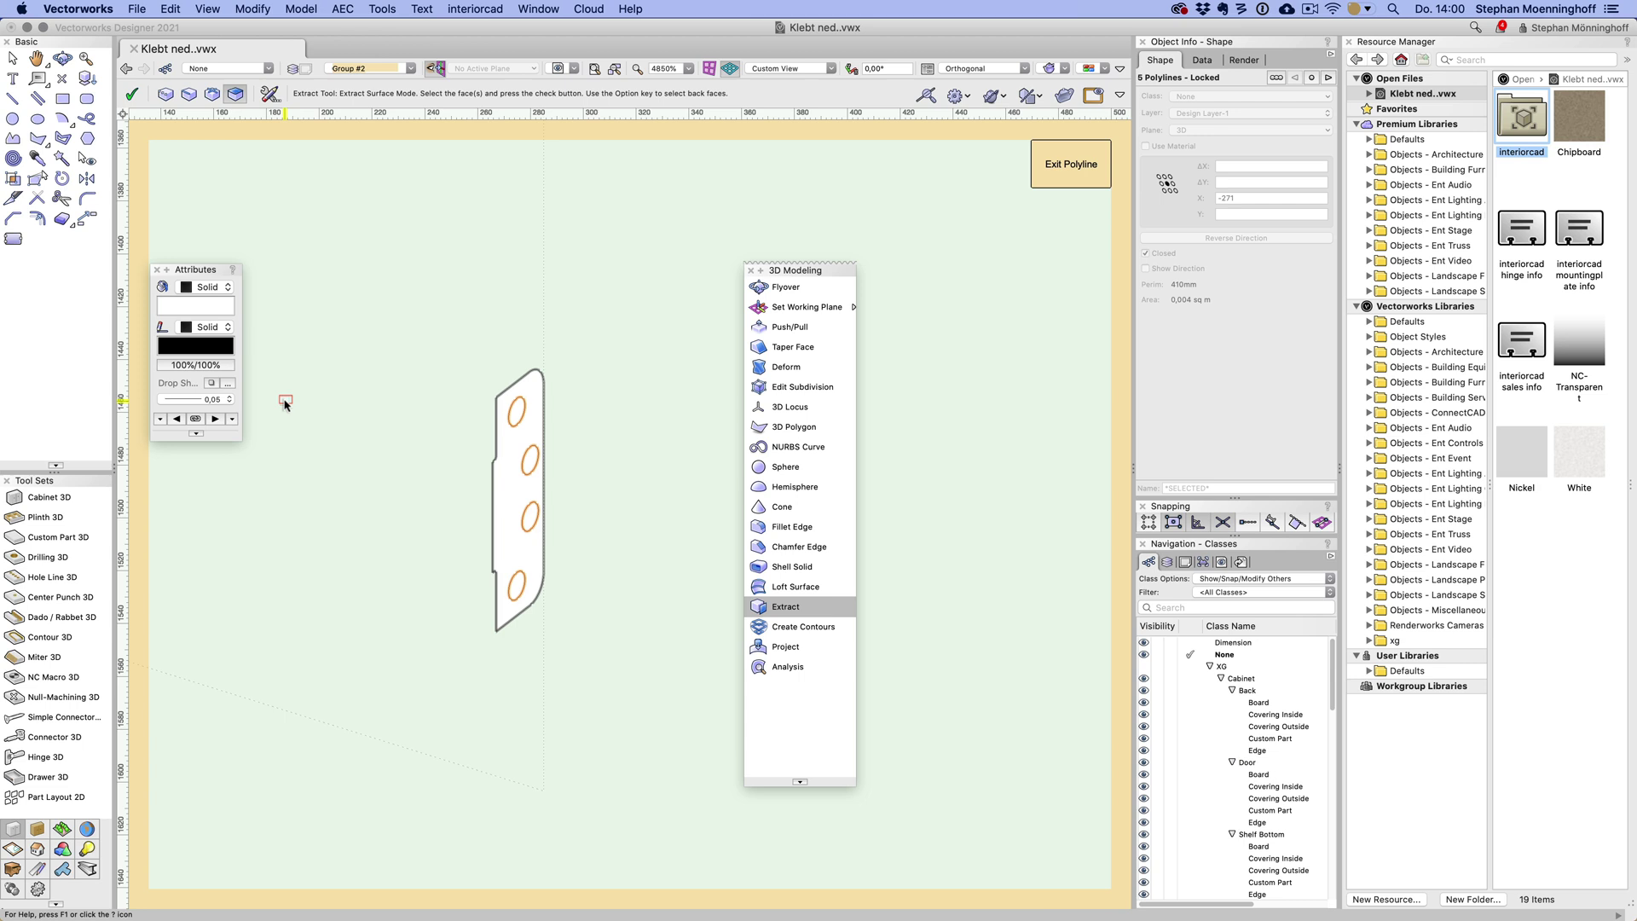
key("Delete")
left_click(1070, 162)
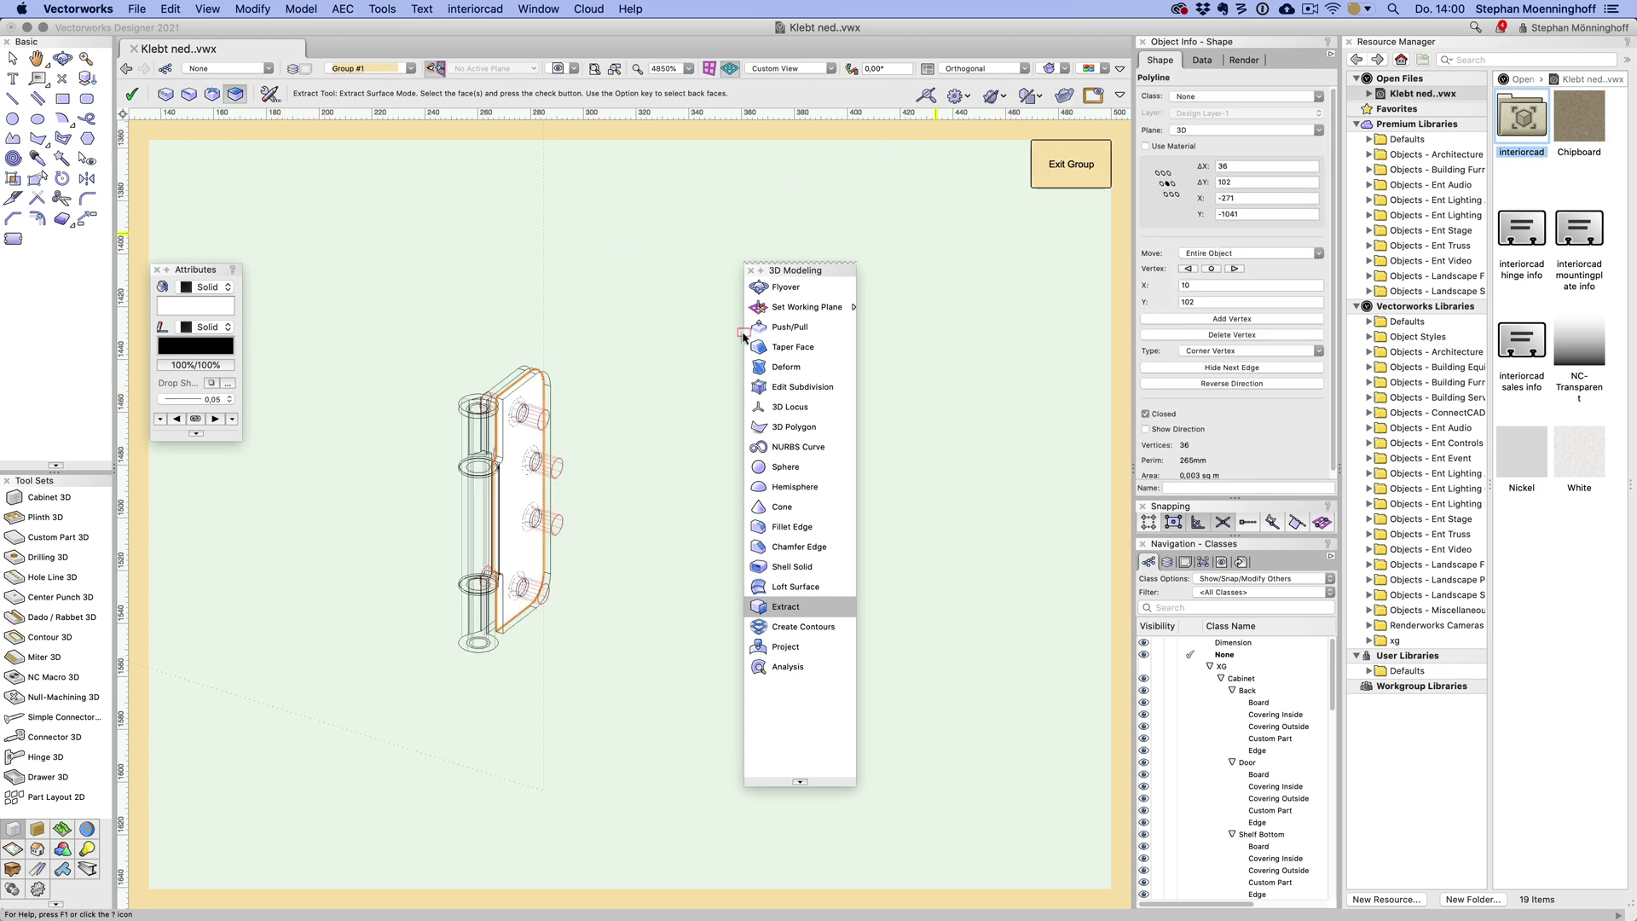
key("super+g")
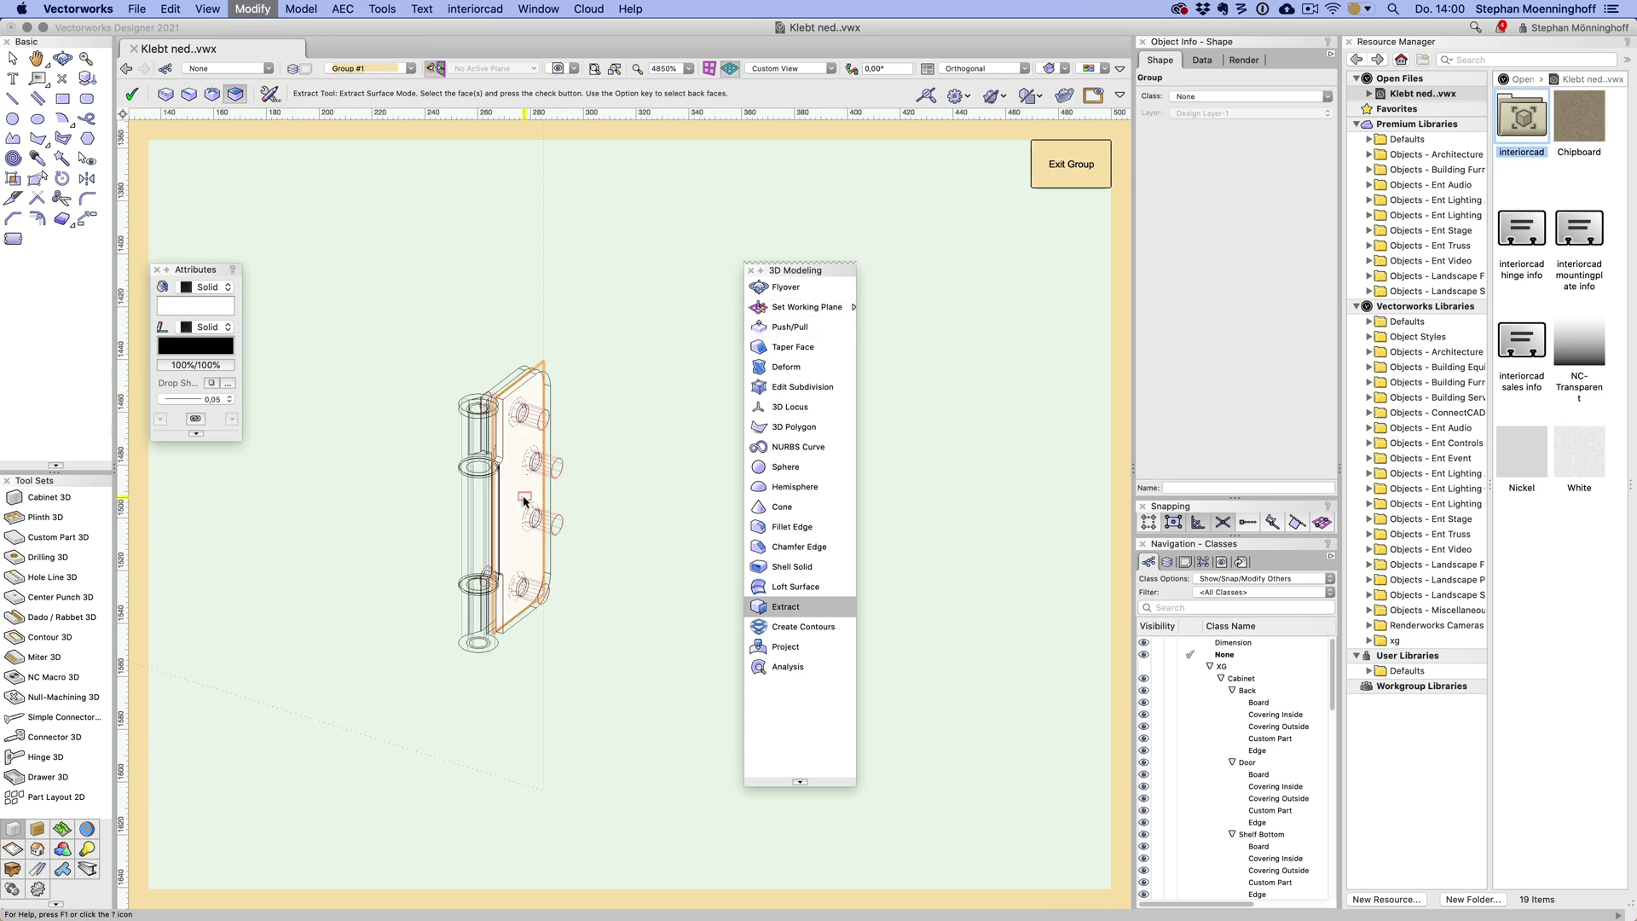
- Inside the outline's group, draw a rectangle over the full height of the leaf outline
key("x")
double_click(519, 499)
middle_click_drag(600, 568, 524, 545, "super")
key("4")
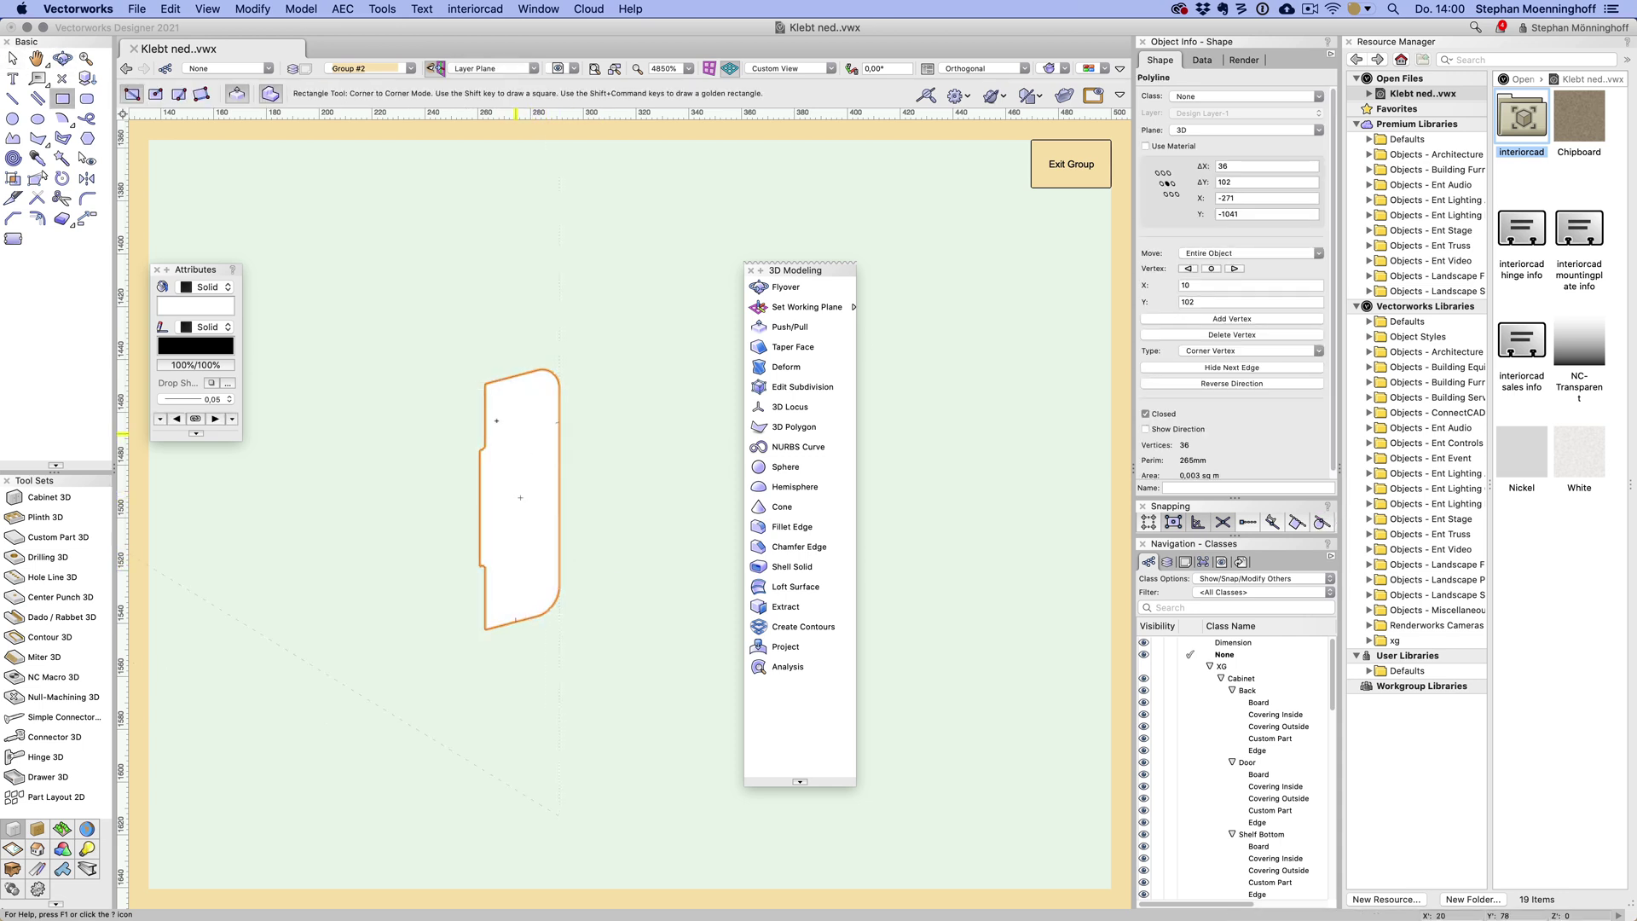
left_click(485, 383)
left_click(537, 616)
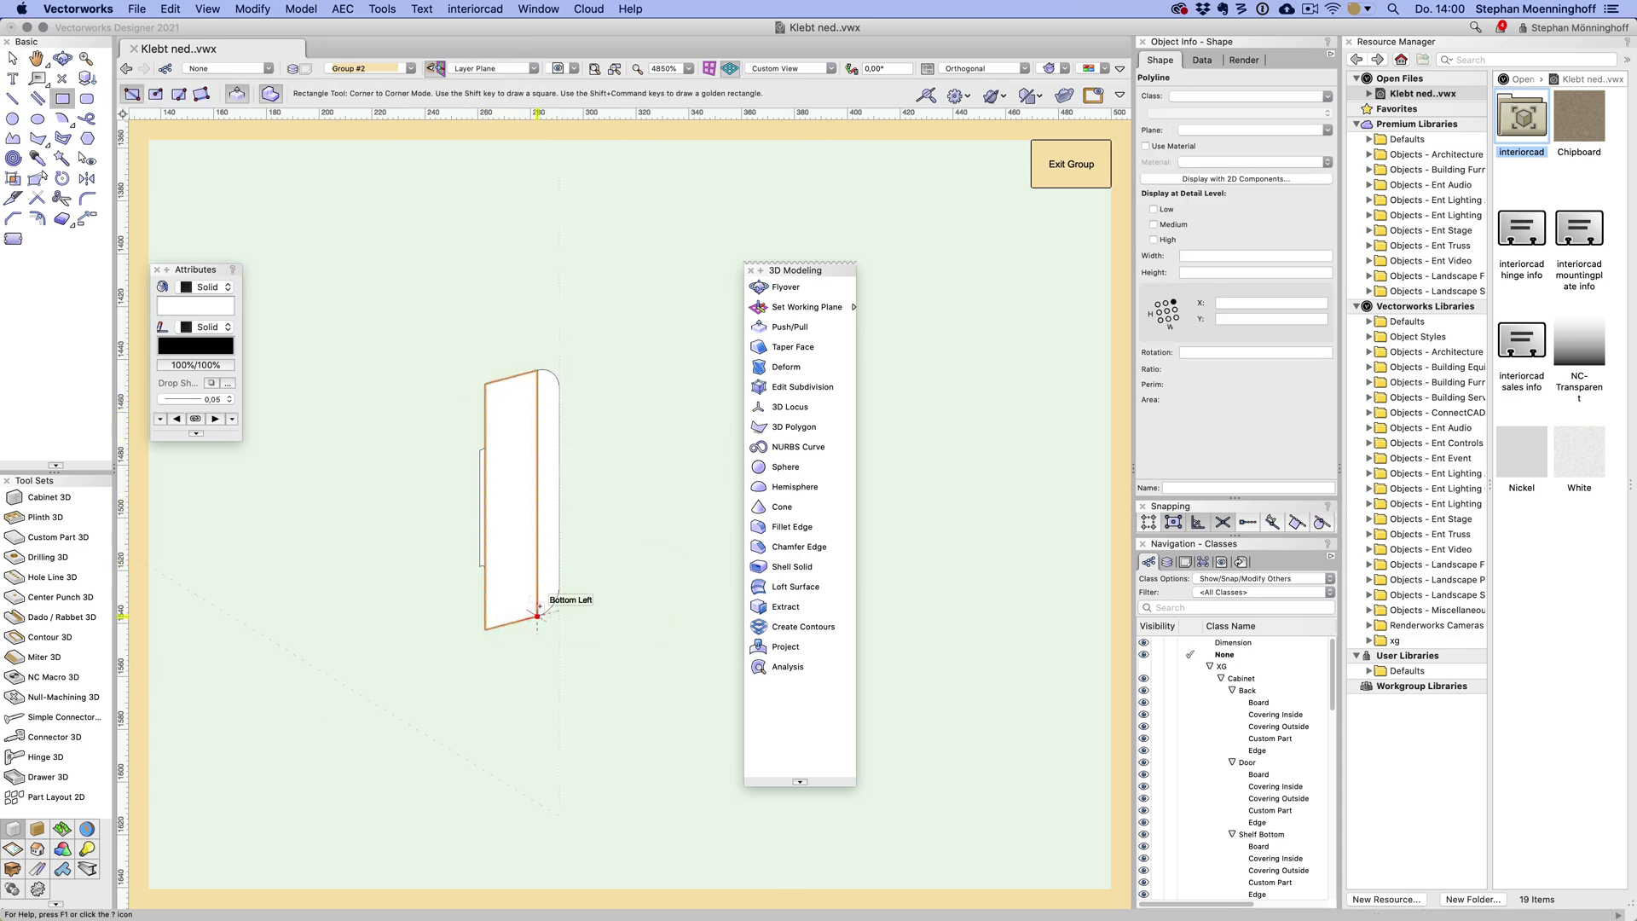
- Stretch the rectangle past the knuckle to 53 × 102 mm, delete the extracted leaf outline and leave the inner group
key("x")
left_click_drag(537, 492, 441, 517)
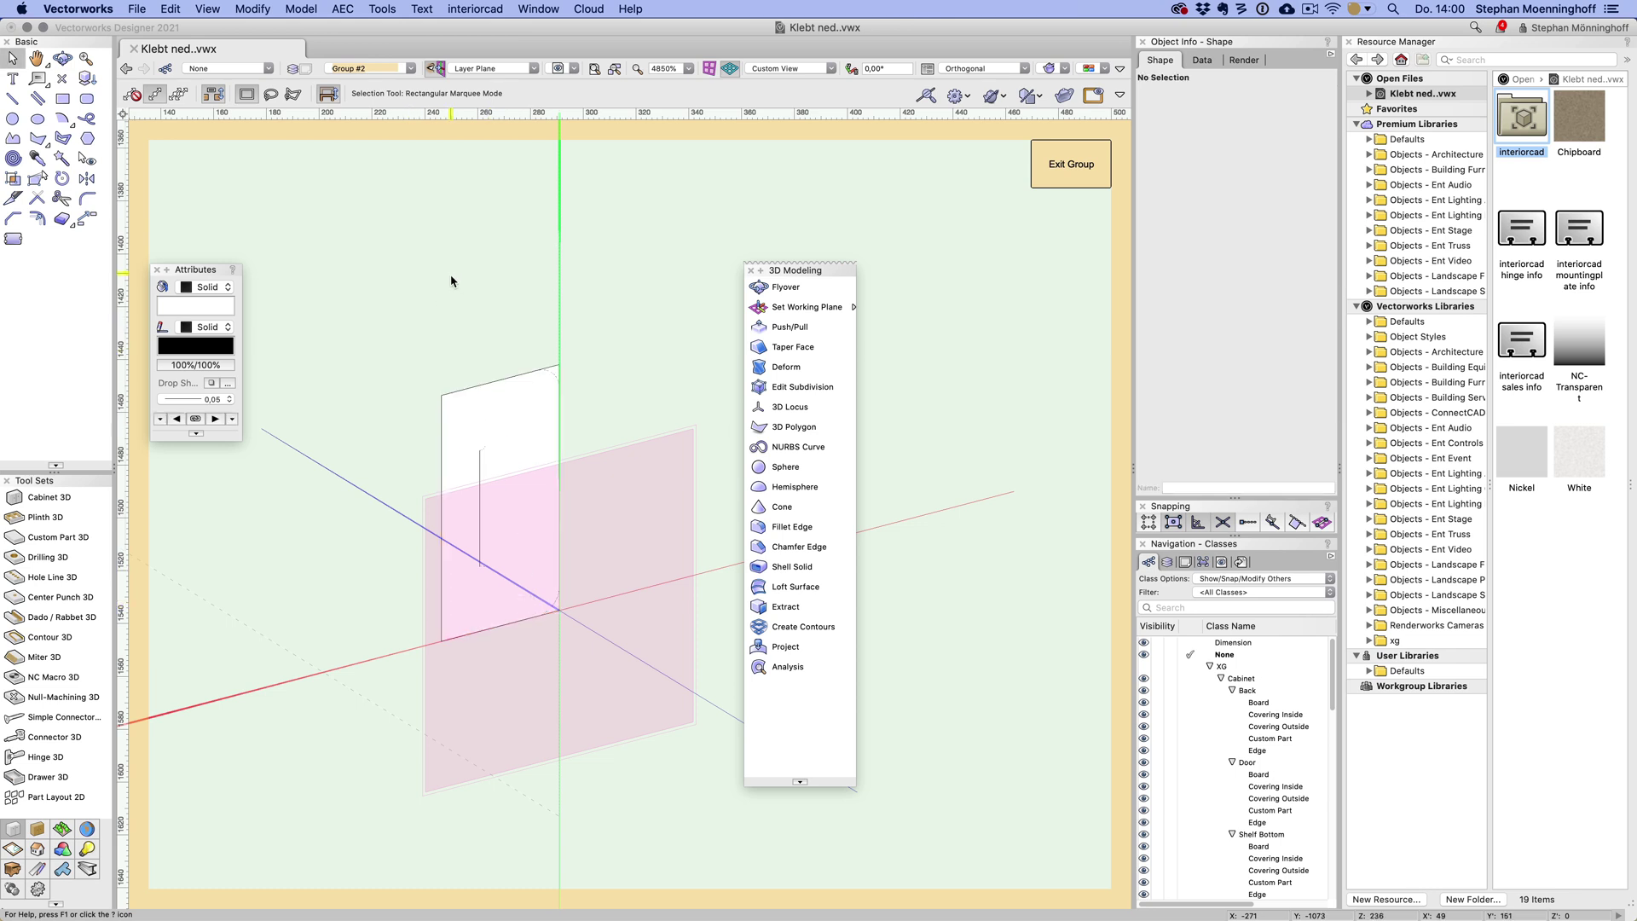
left_click_drag(452, 281, 622, 705)
key("Delete")
left_click(1092, 178)
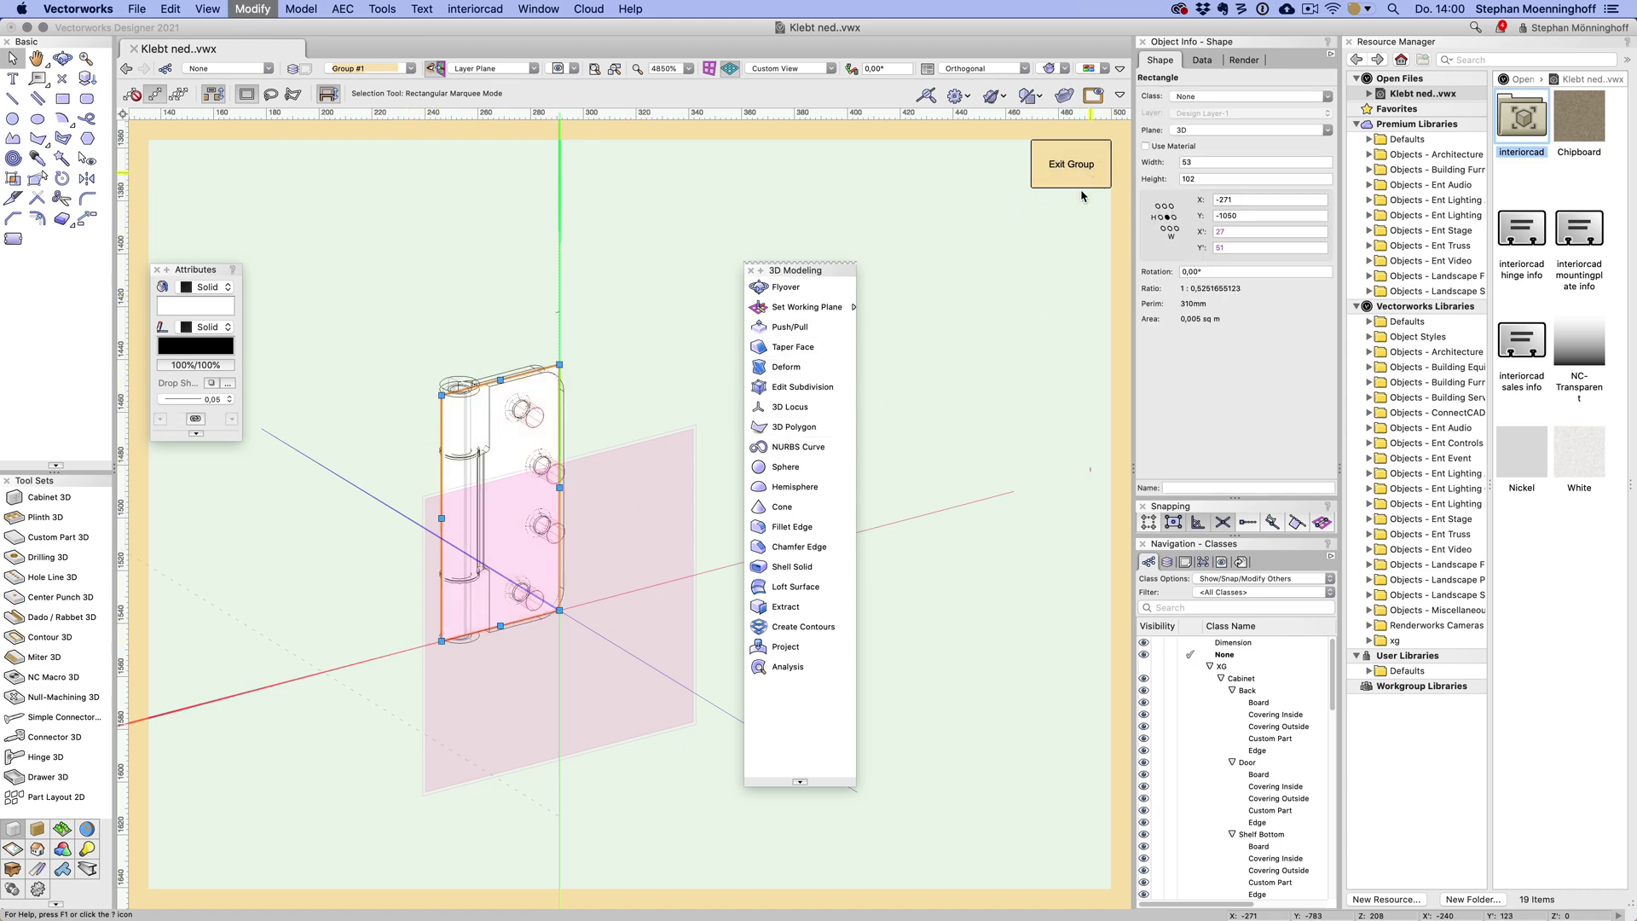
- Convert the rectangle into a Contour 3D with left radius compensation and a width of 30 mm
left_click(53, 638)
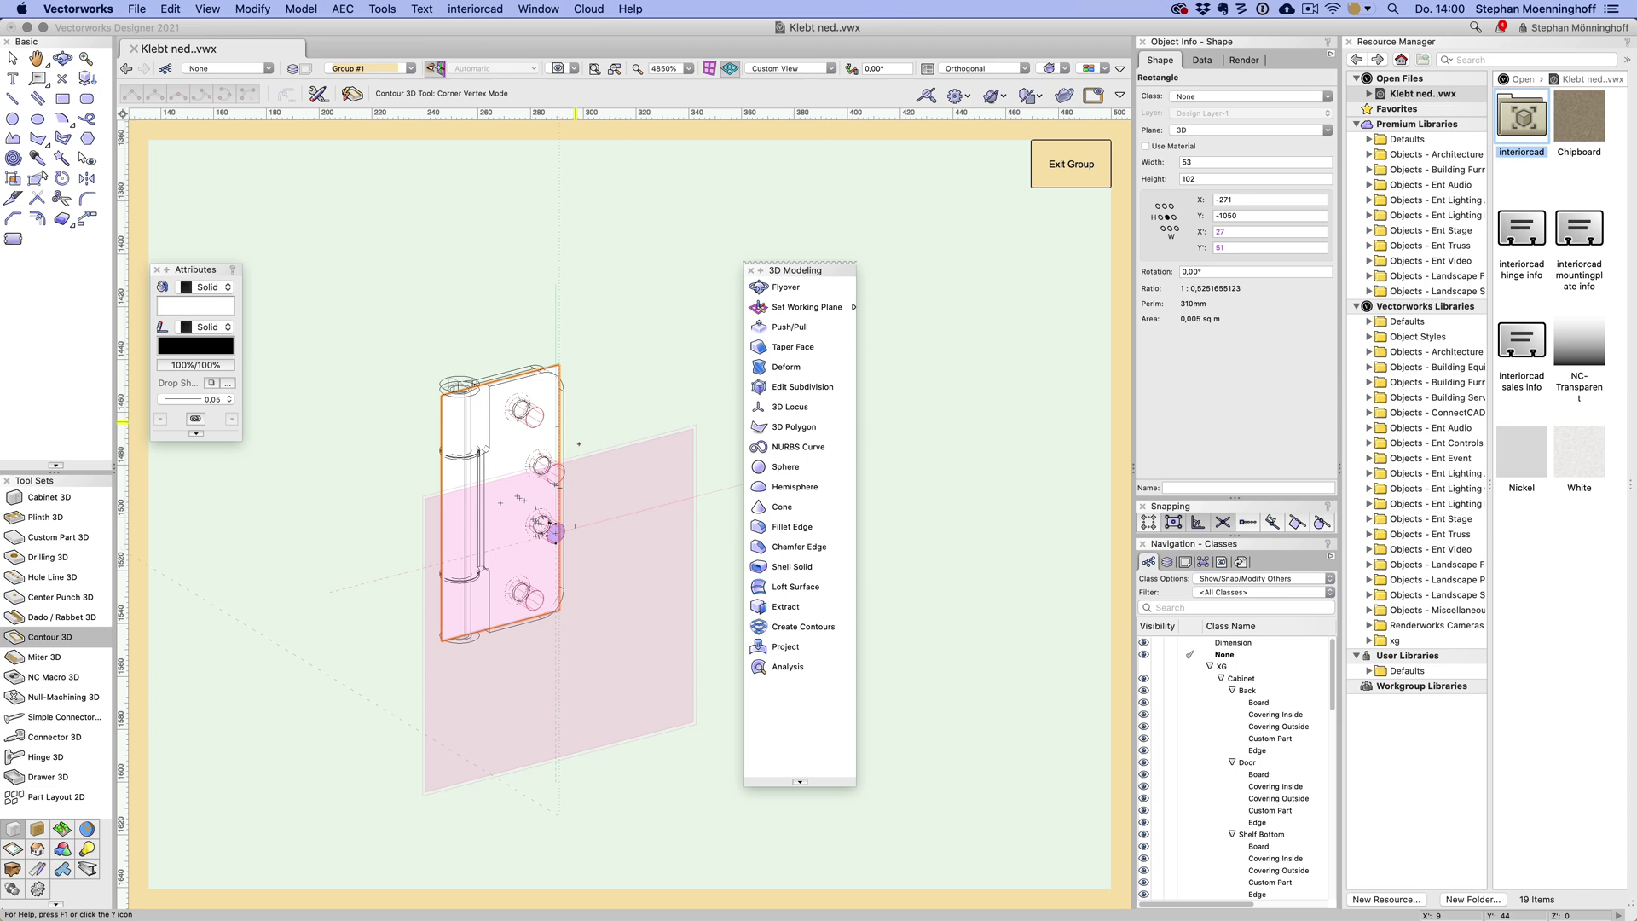
left_click(352, 95)
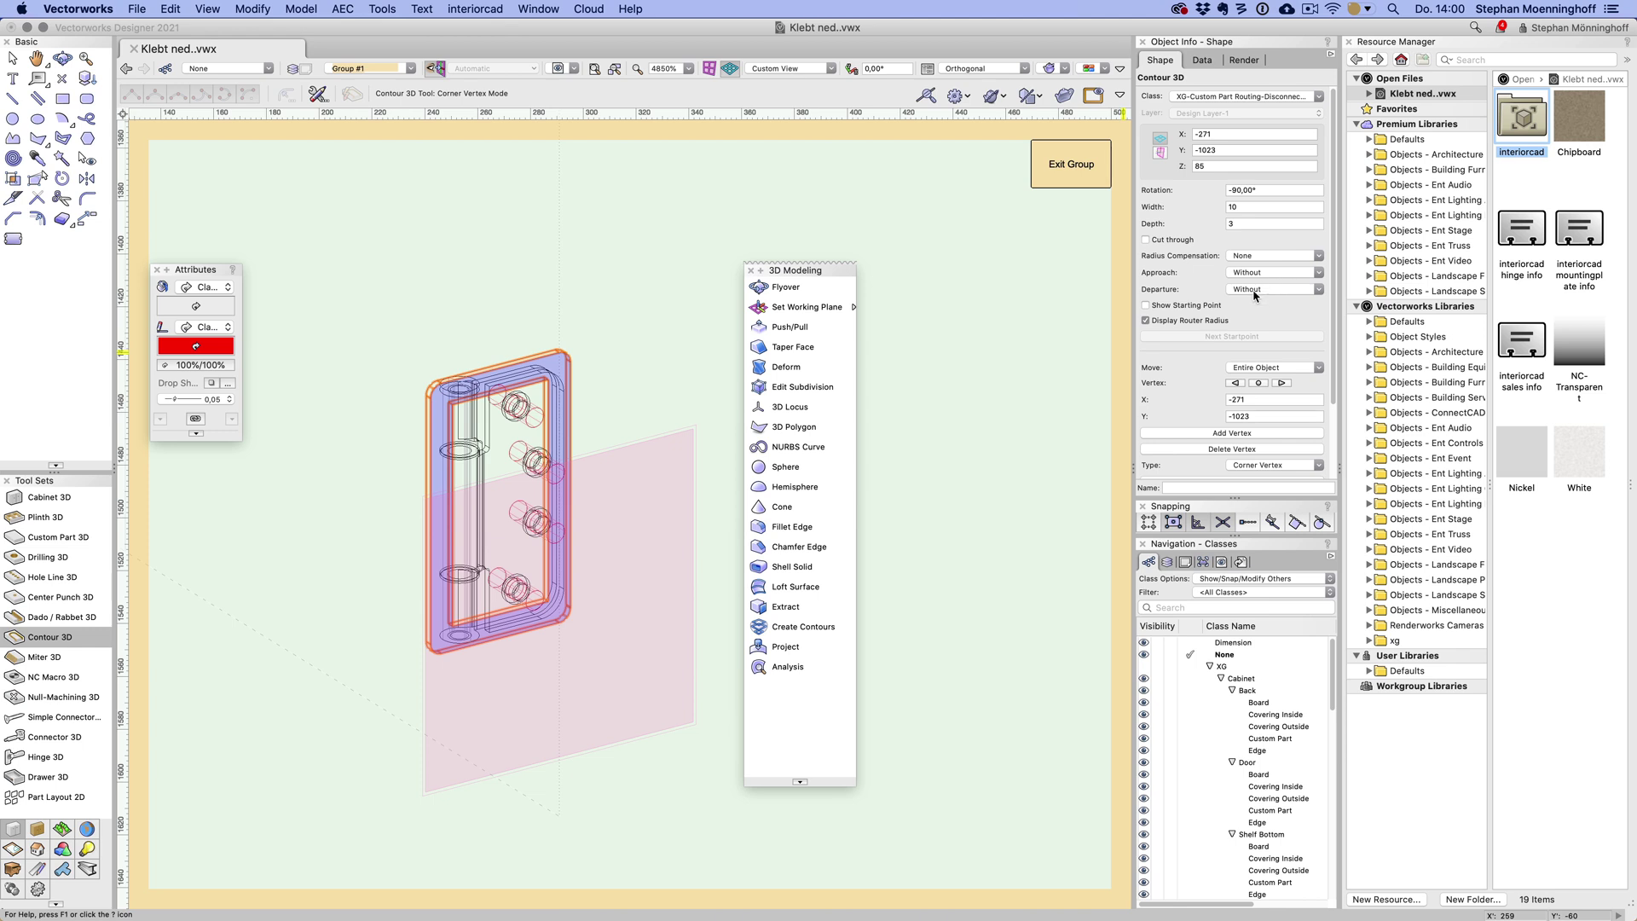
left_click(1246, 255)
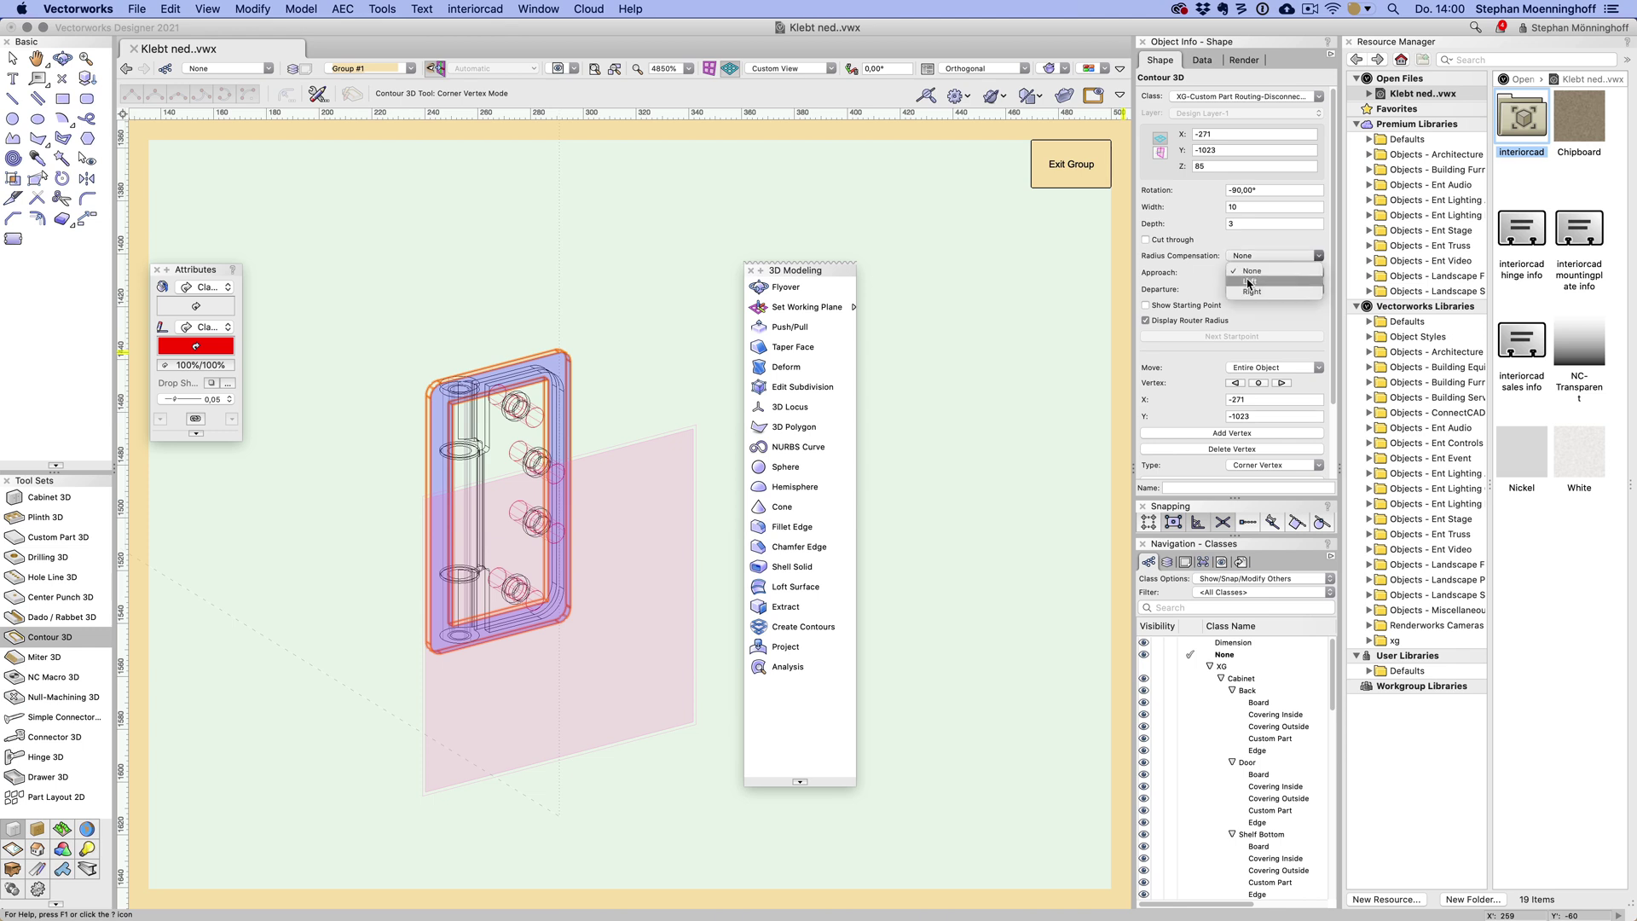
left_click(1247, 271)
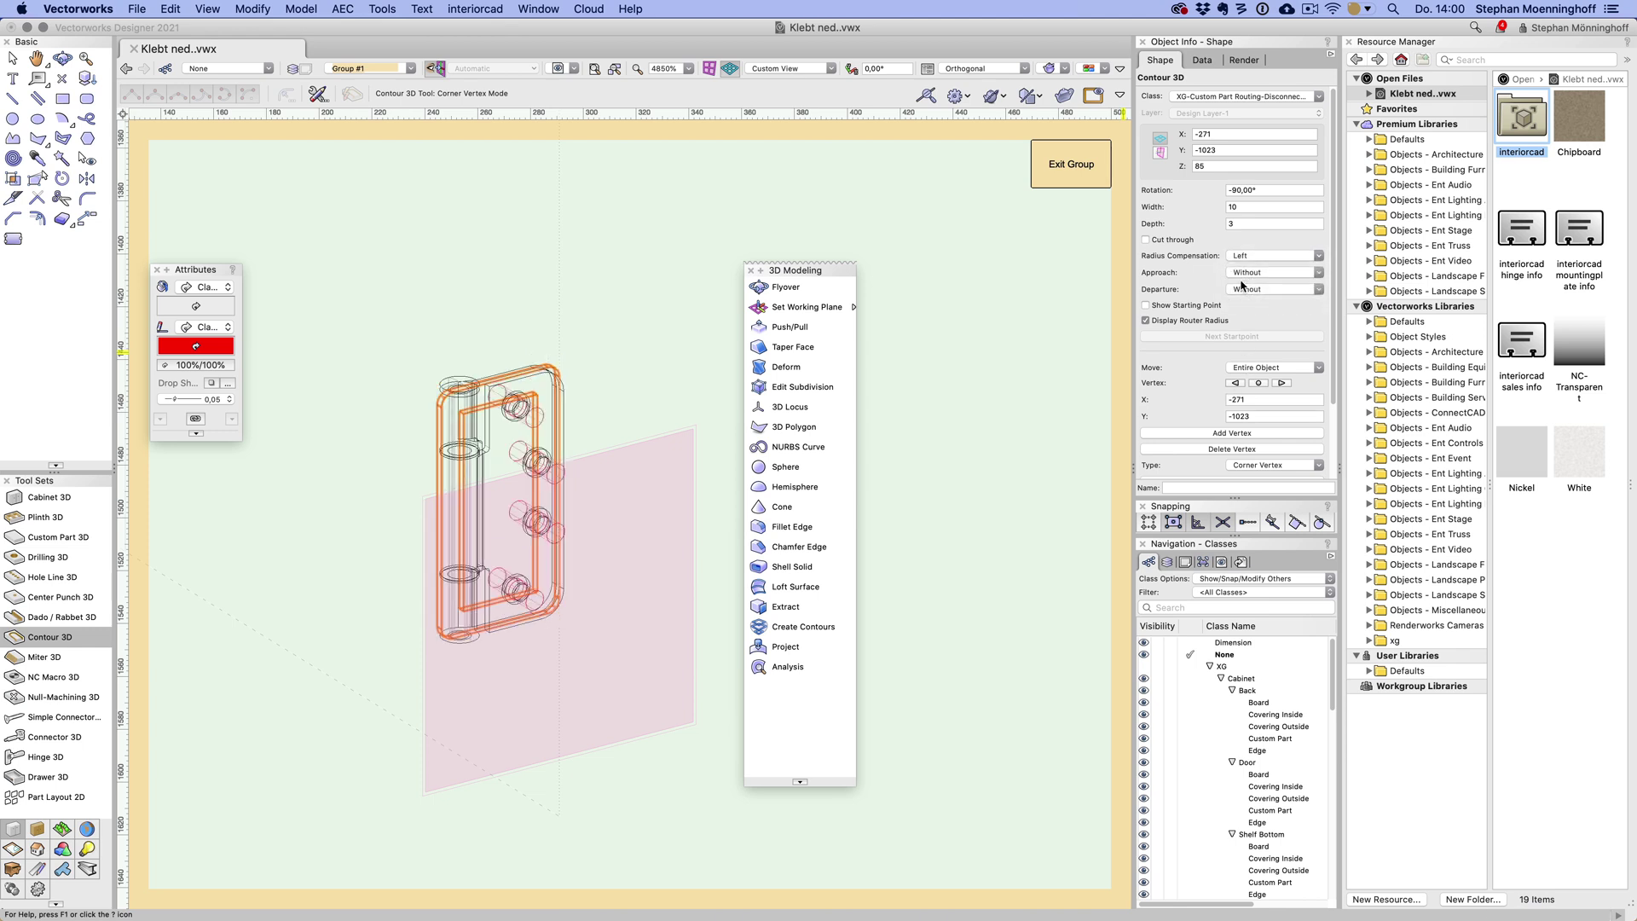
double_click(1242, 206)
type("30")
key("Return")
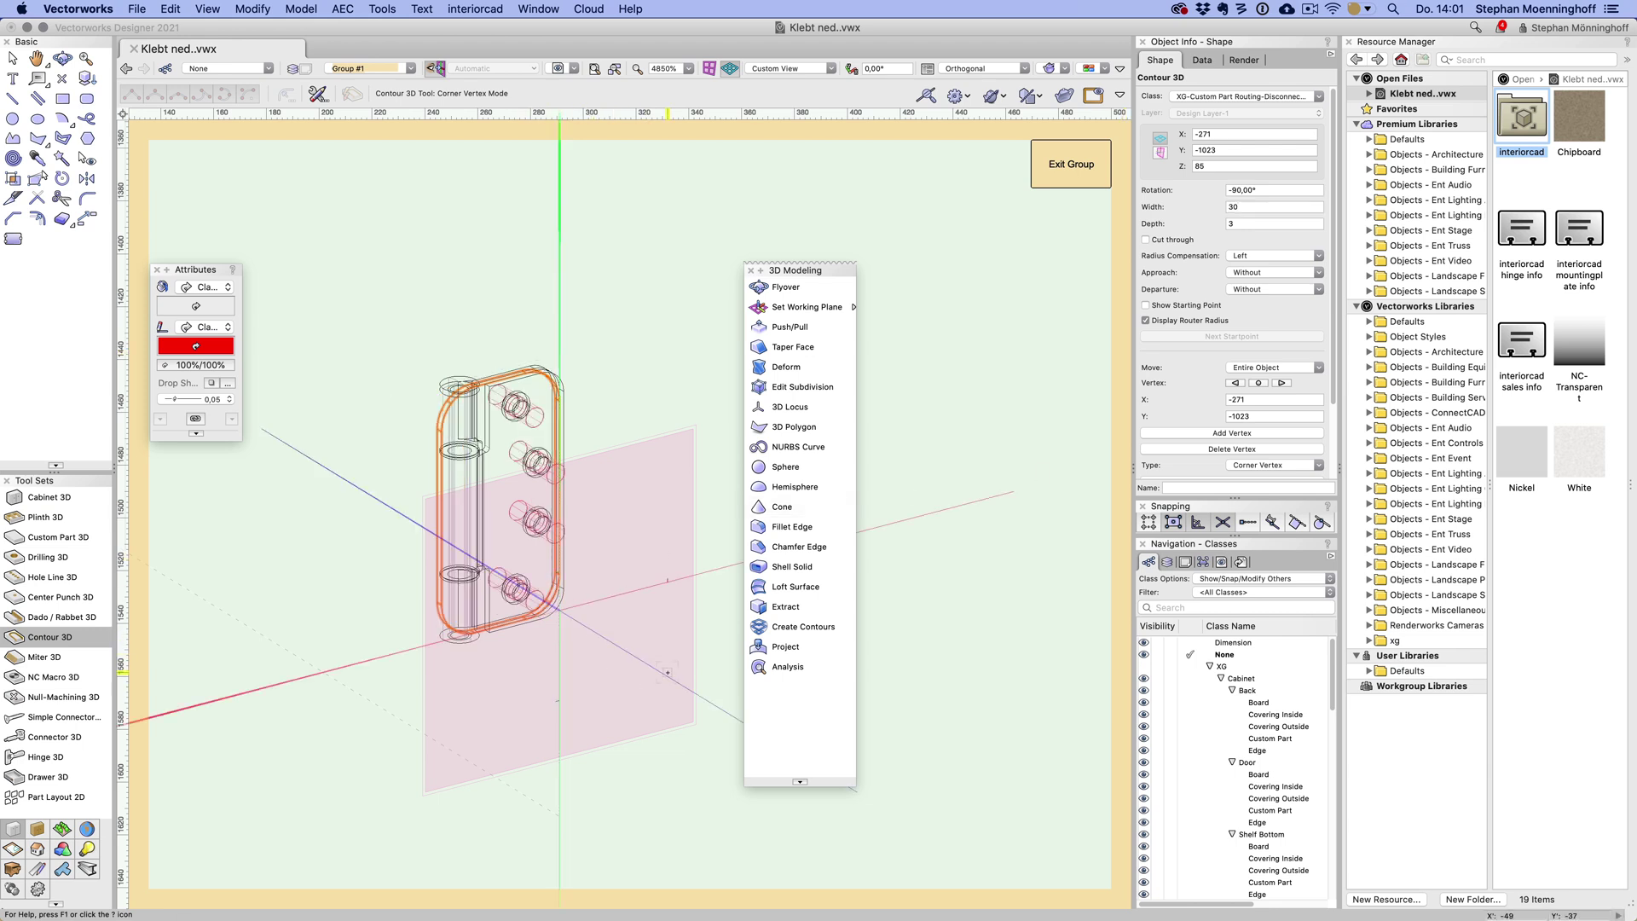
- In plan view, flip the contour horizontally, align it with the thickness of its leaf and exit the hinge group
key("F5")
scroll(662, 458, "up", 8)
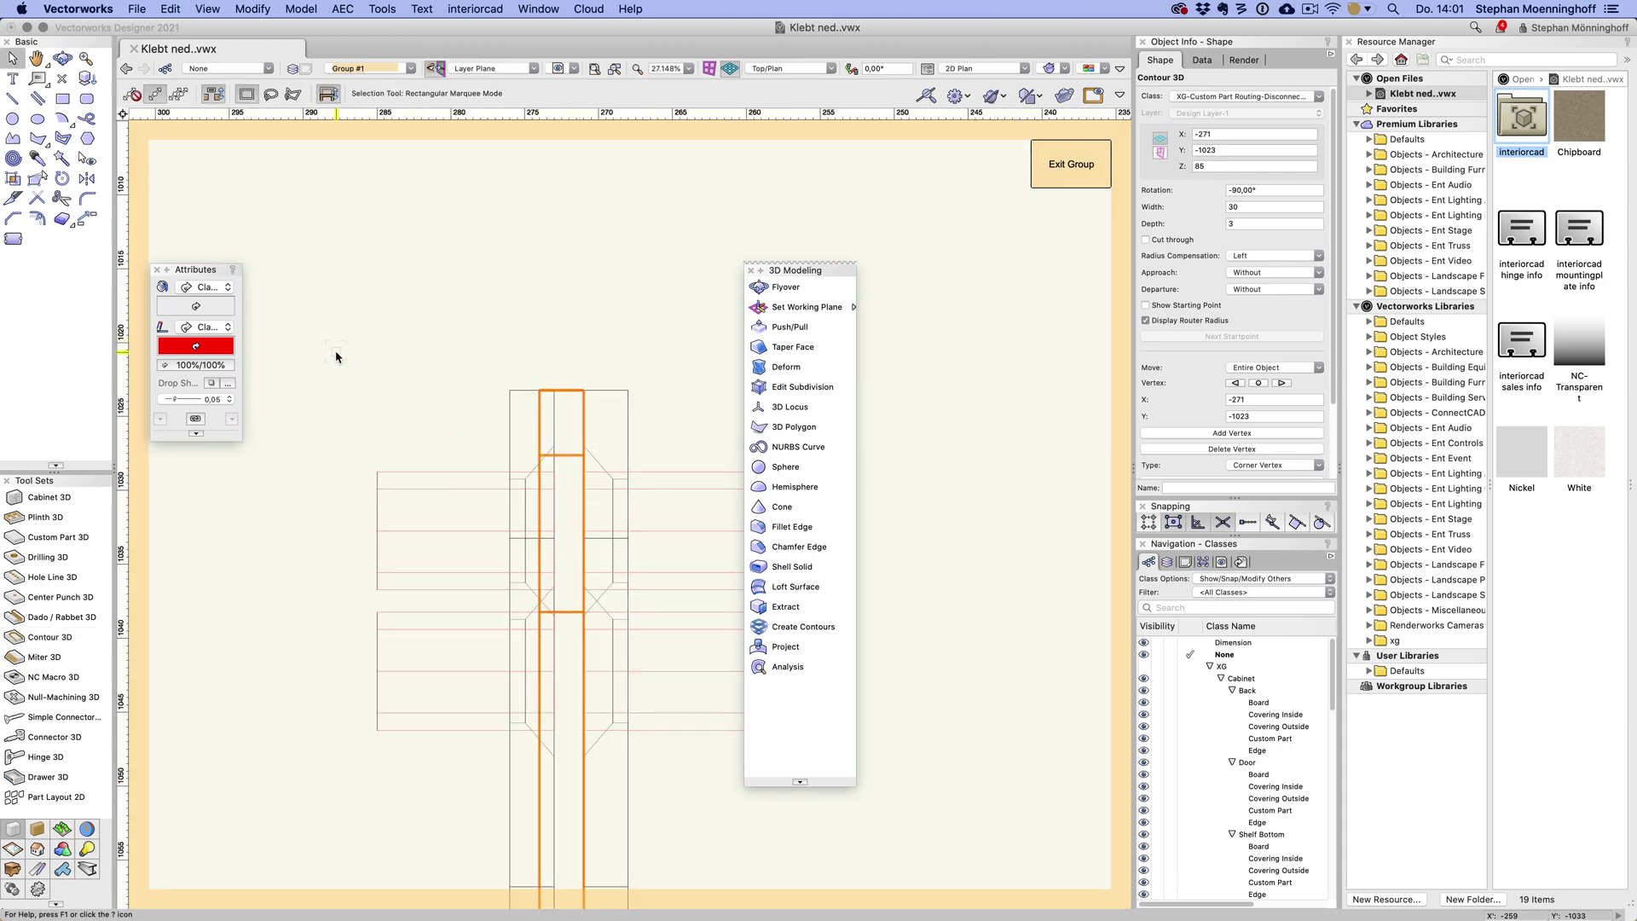
key("x")
key("x")
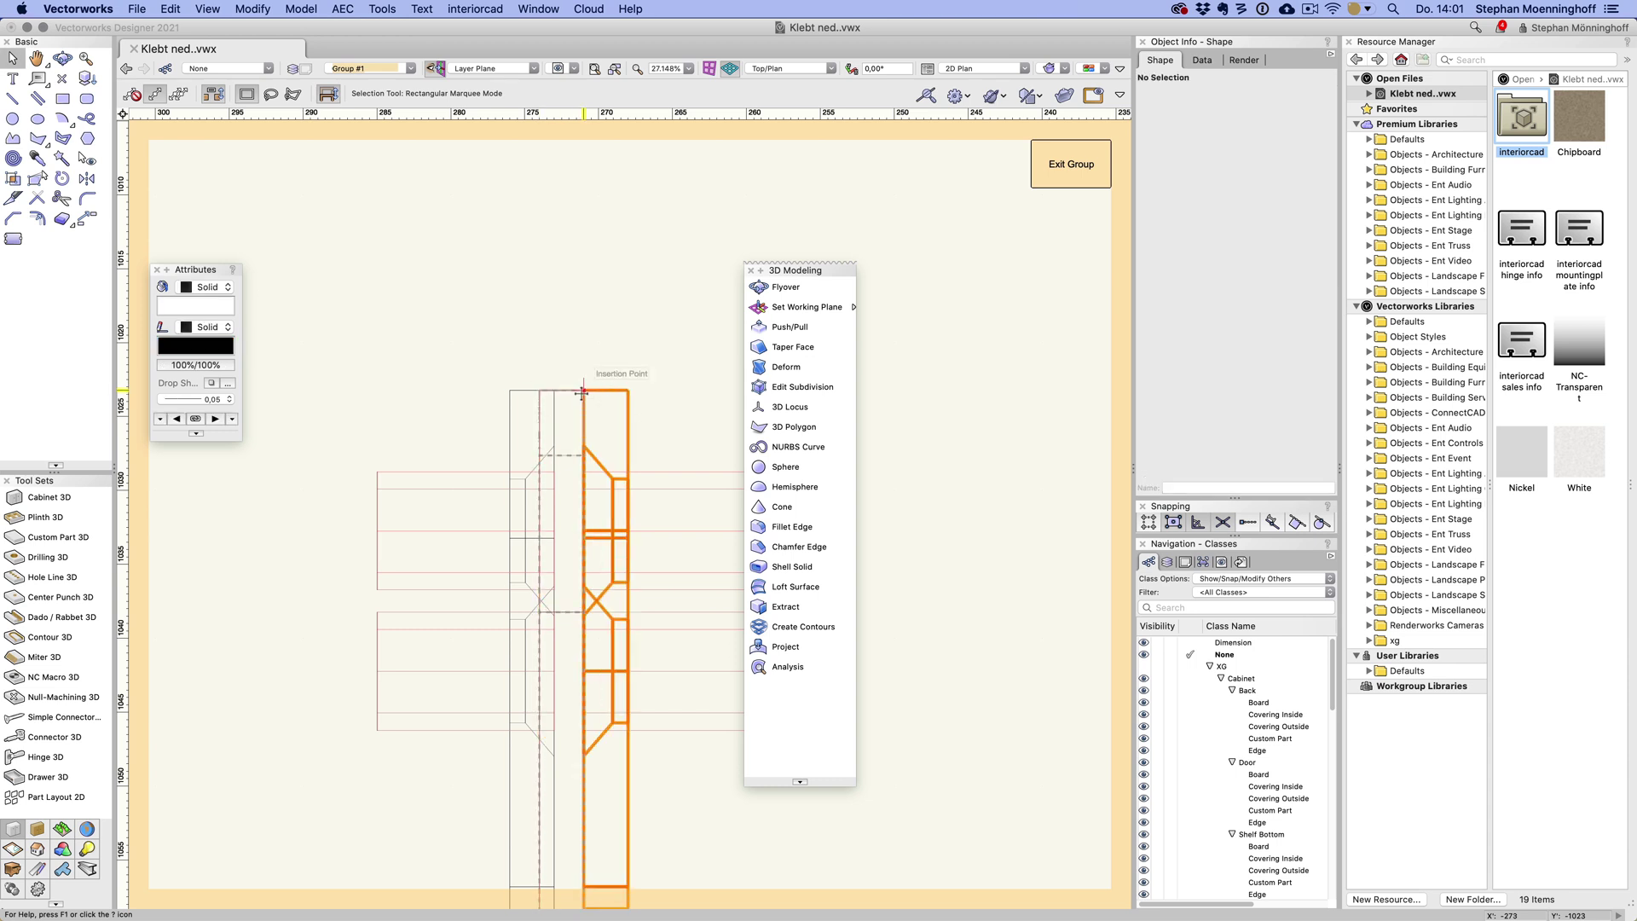
left_click_drag(582, 389, 607, 298)
key("shift+super+h")
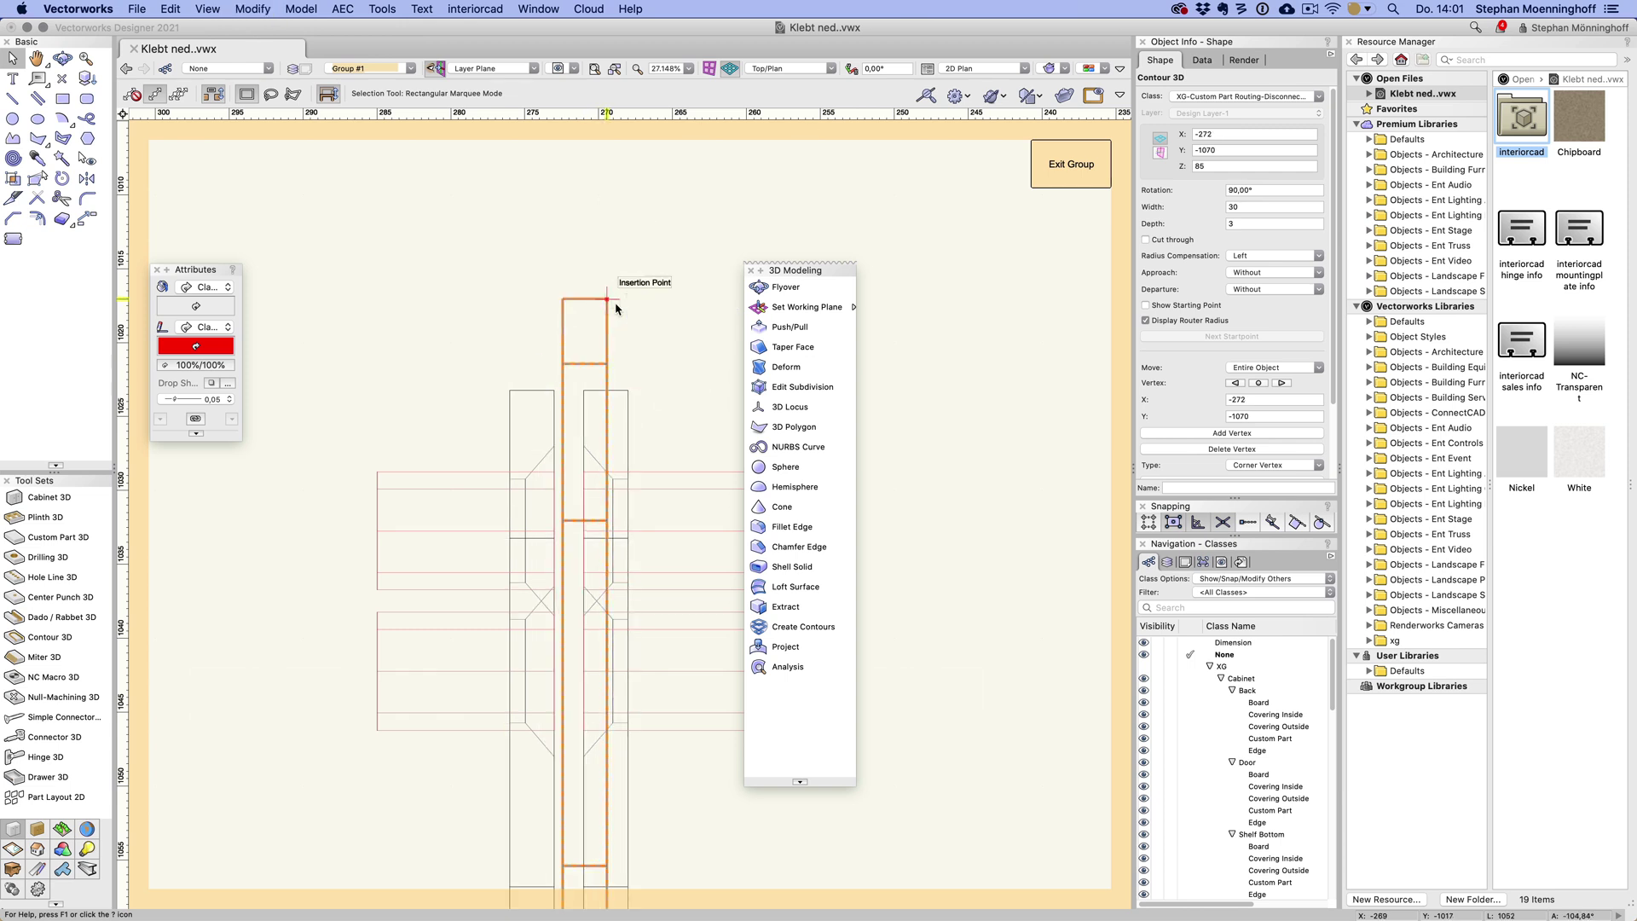
left_click_drag(562, 295, 584, 391)
scroll(510, 427, "down", 3)
left_click(1069, 164)
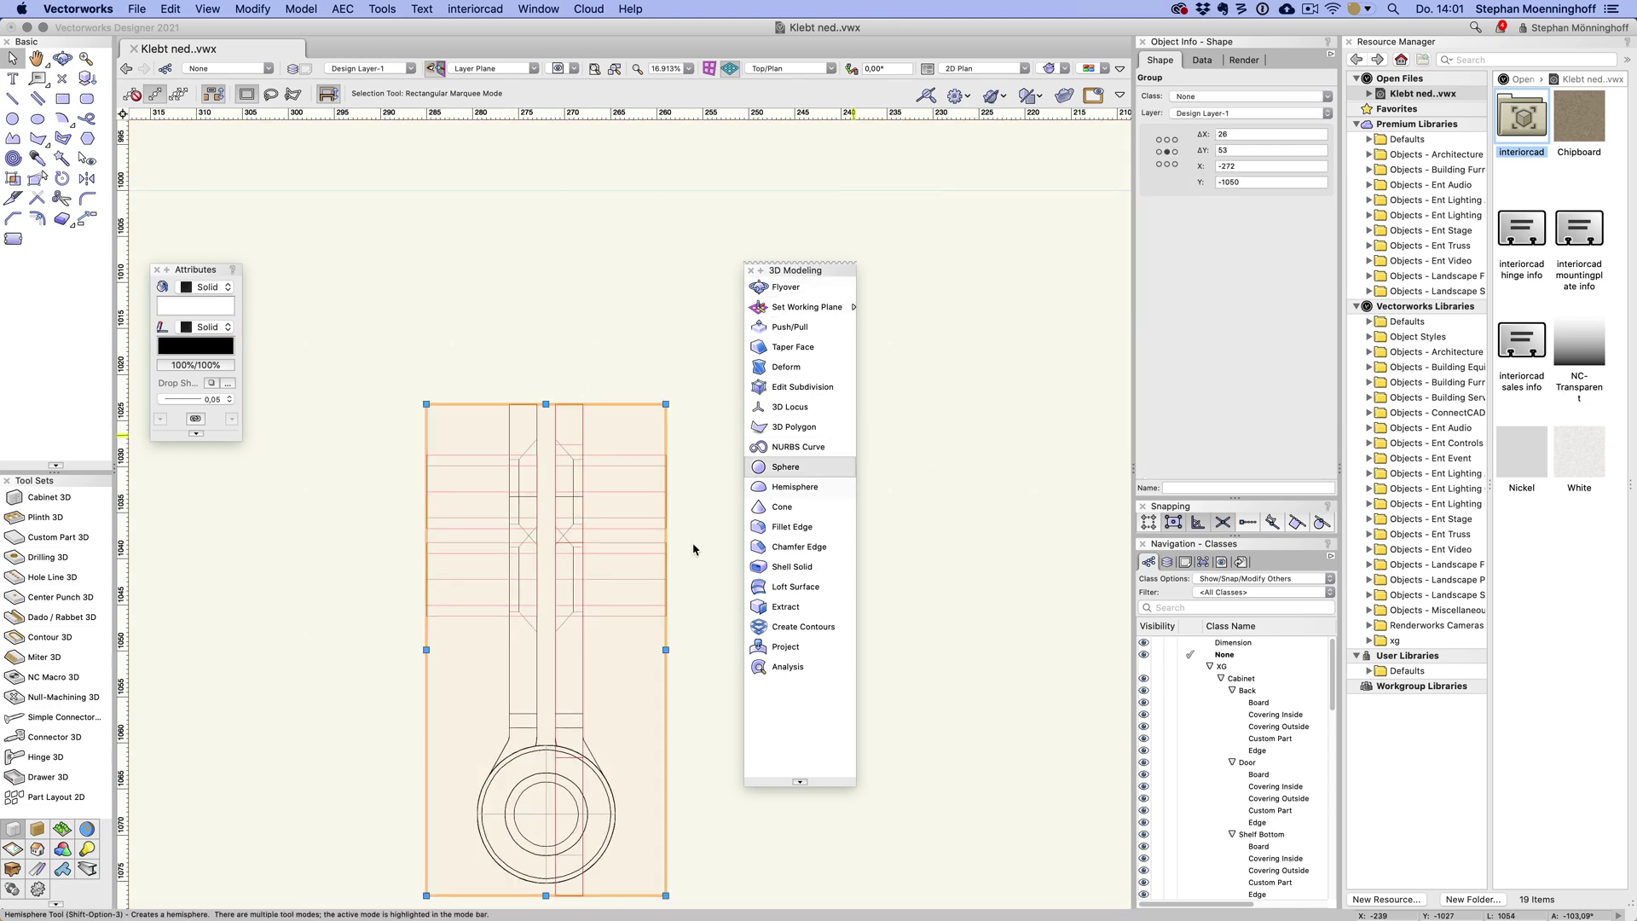
- Move the hinge group back to the cabinet, aligning its leaves with the joint between left side and door
scroll(514, 635, "down", 5)
left_click_drag(514, 667, 518, 354)
scroll(540, 248, "up", 6)
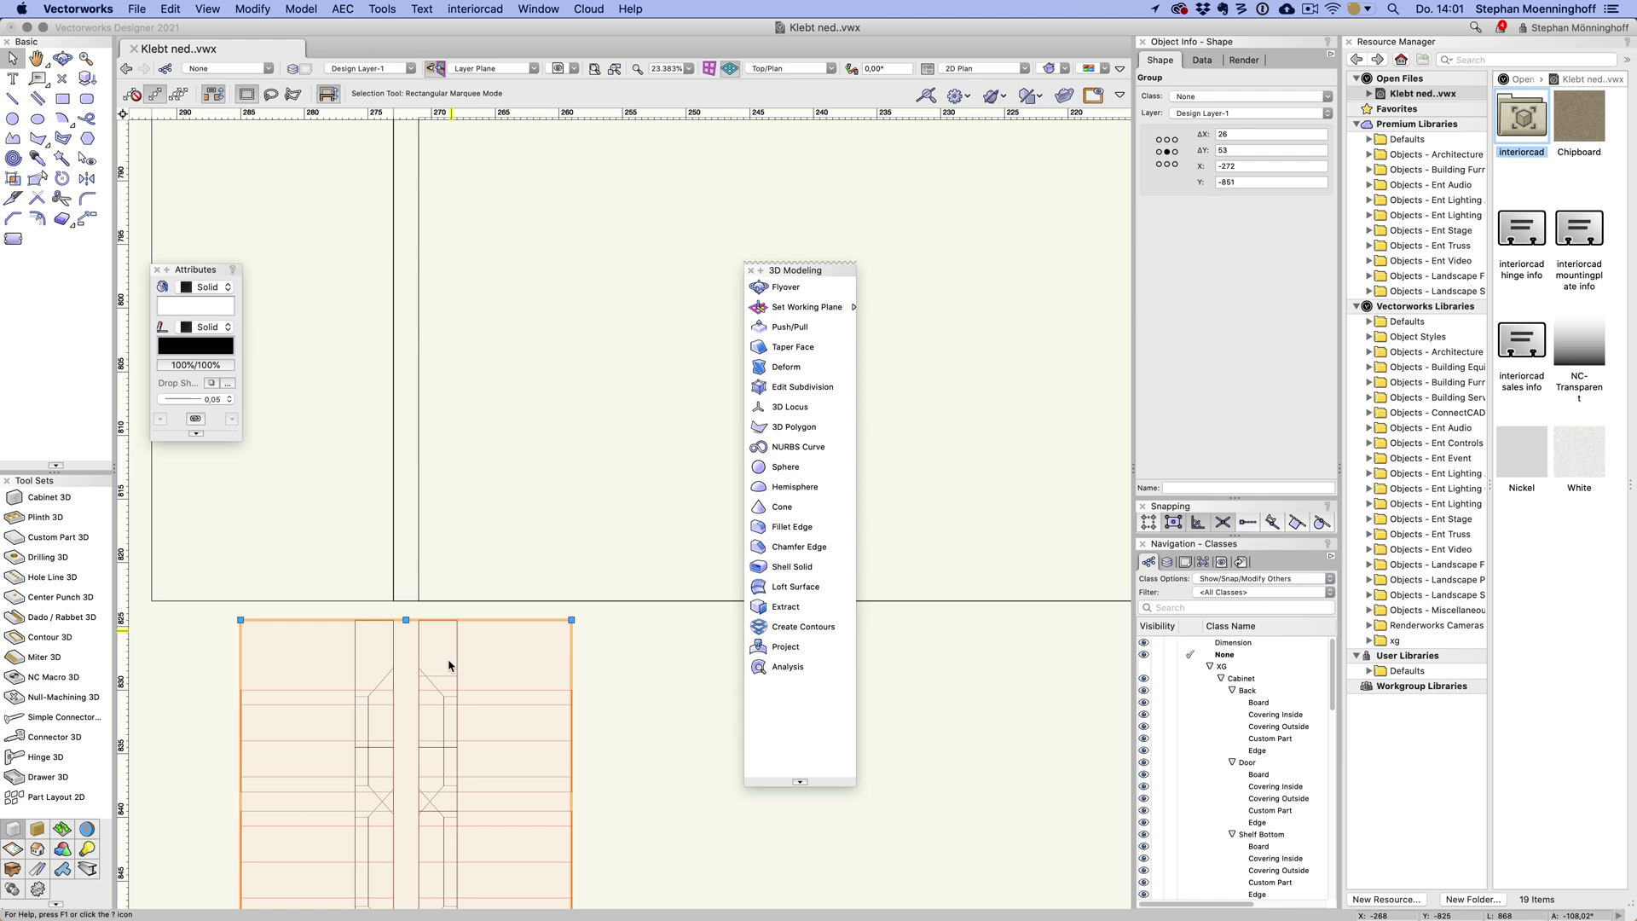
left_click_drag(418, 641, 424, 157)
scroll(474, 908, "down", 4)
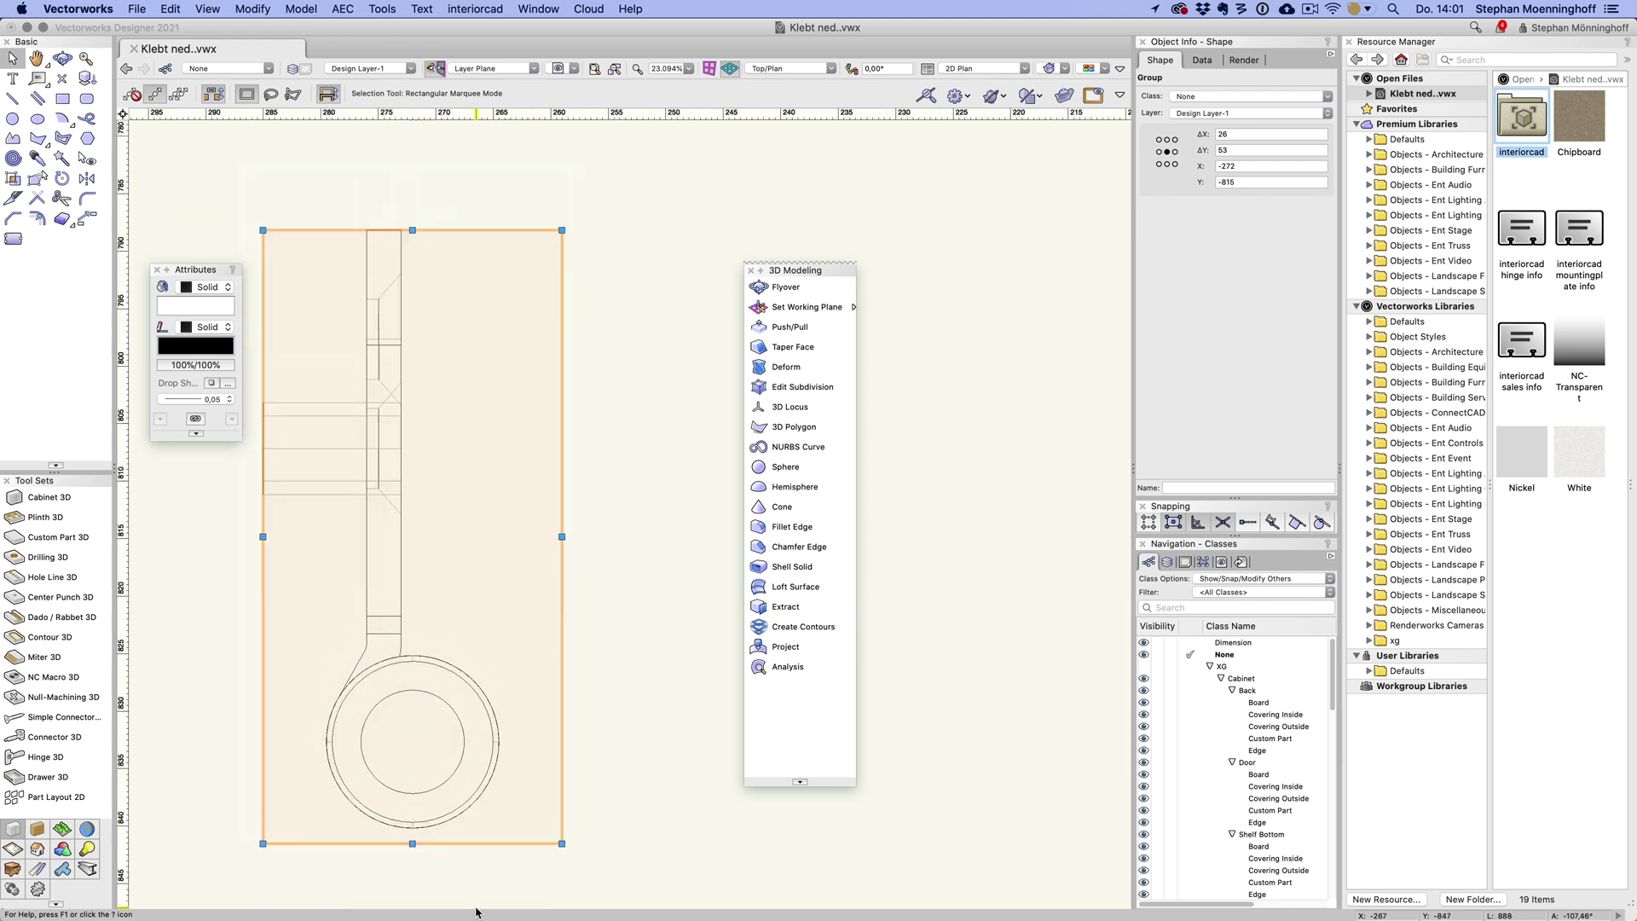
scroll(465, 673, "down", 3)
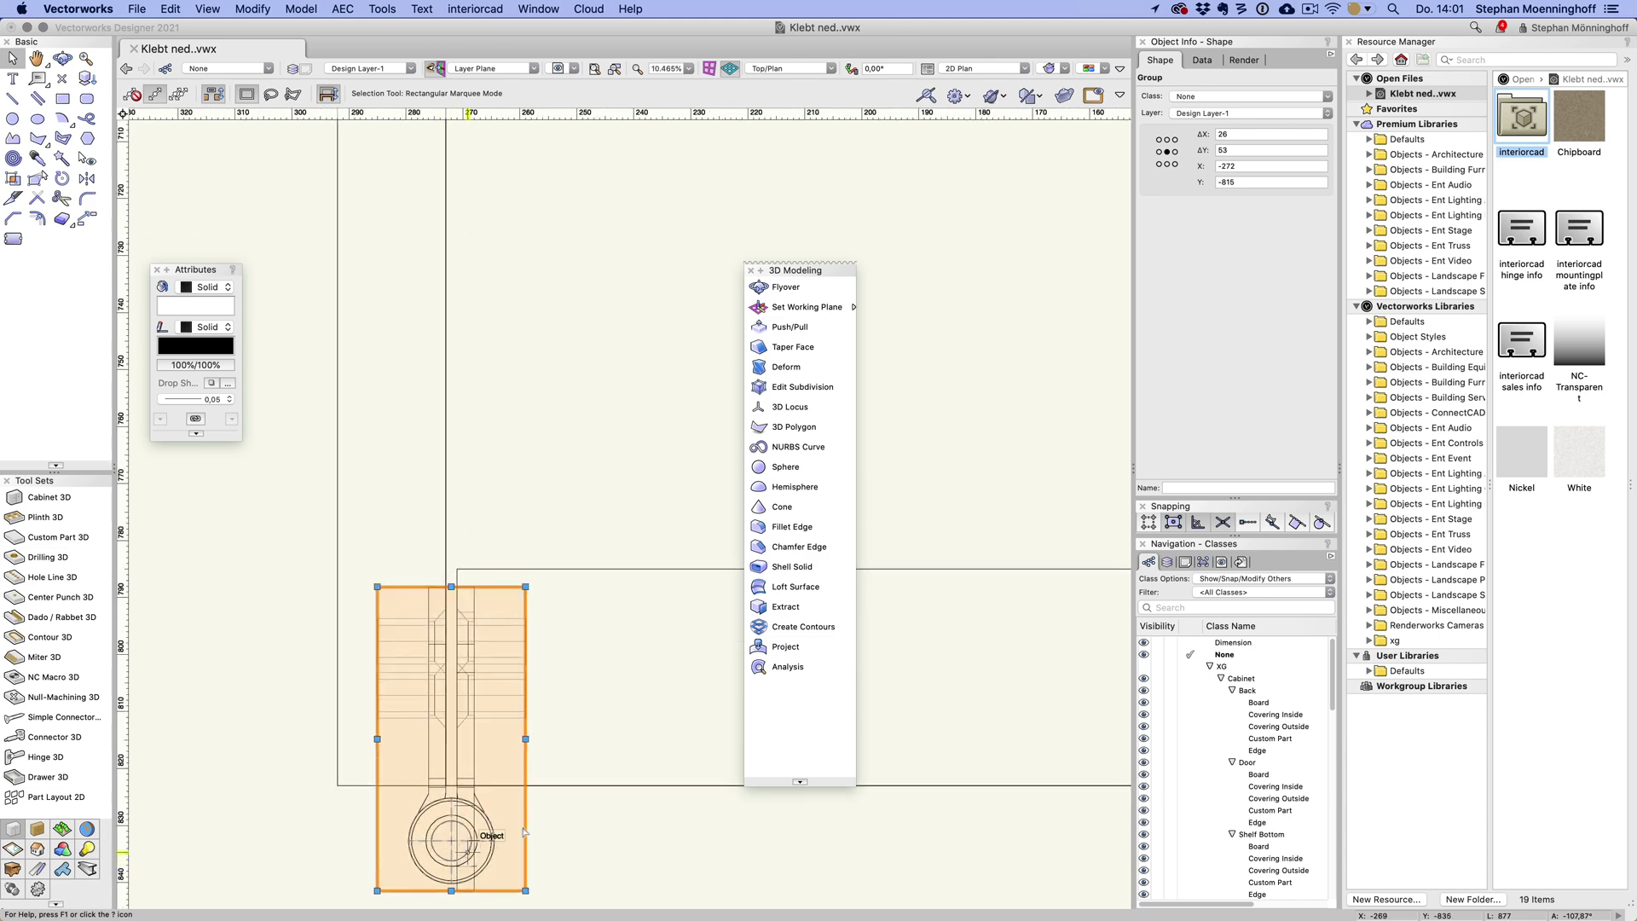
- In front view, copy the hinge straight up to the upper end of the door
middle_click_drag(545, 839, 362, 649, "super")
scroll(362, 649, "down", 8)
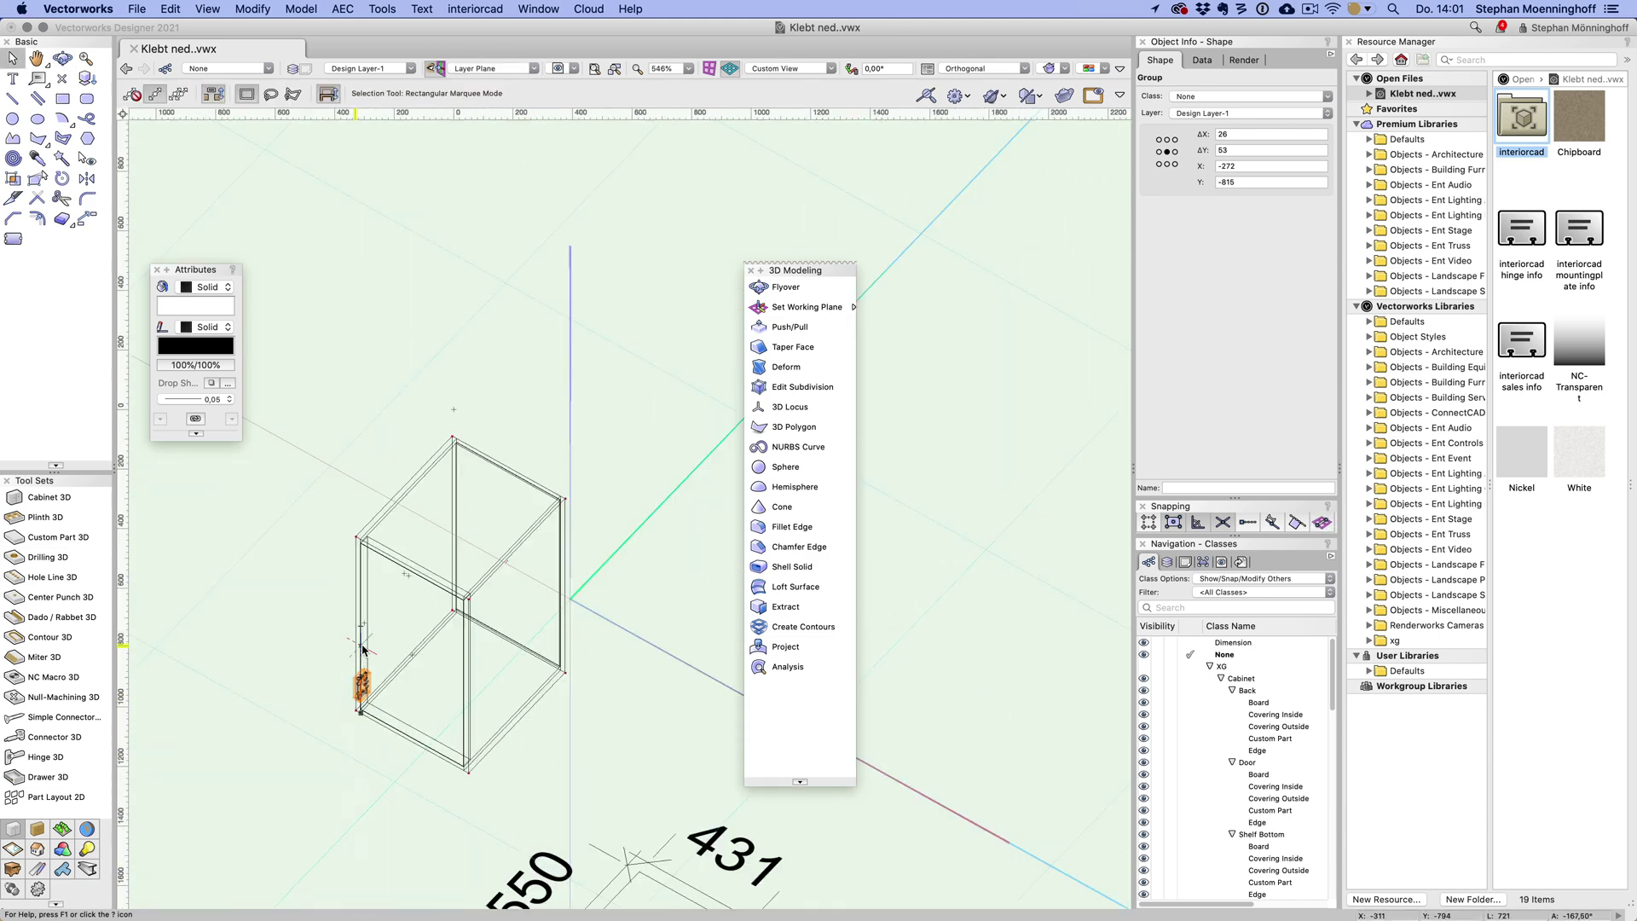
key("KP_2")
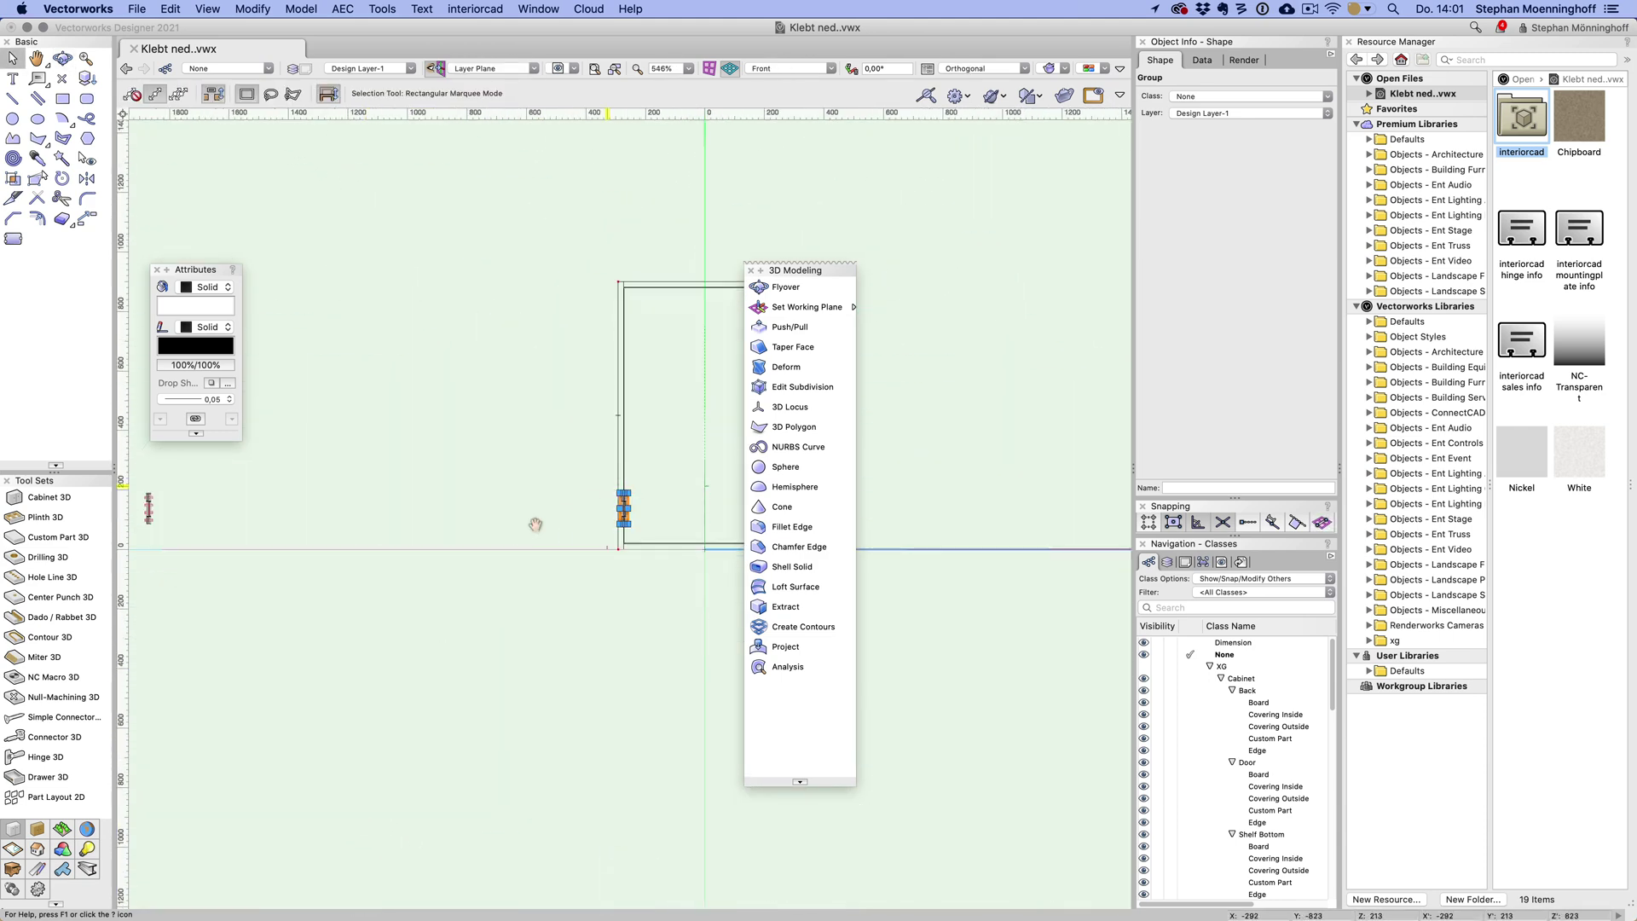
left_click_drag(510, 661, 511, 470)
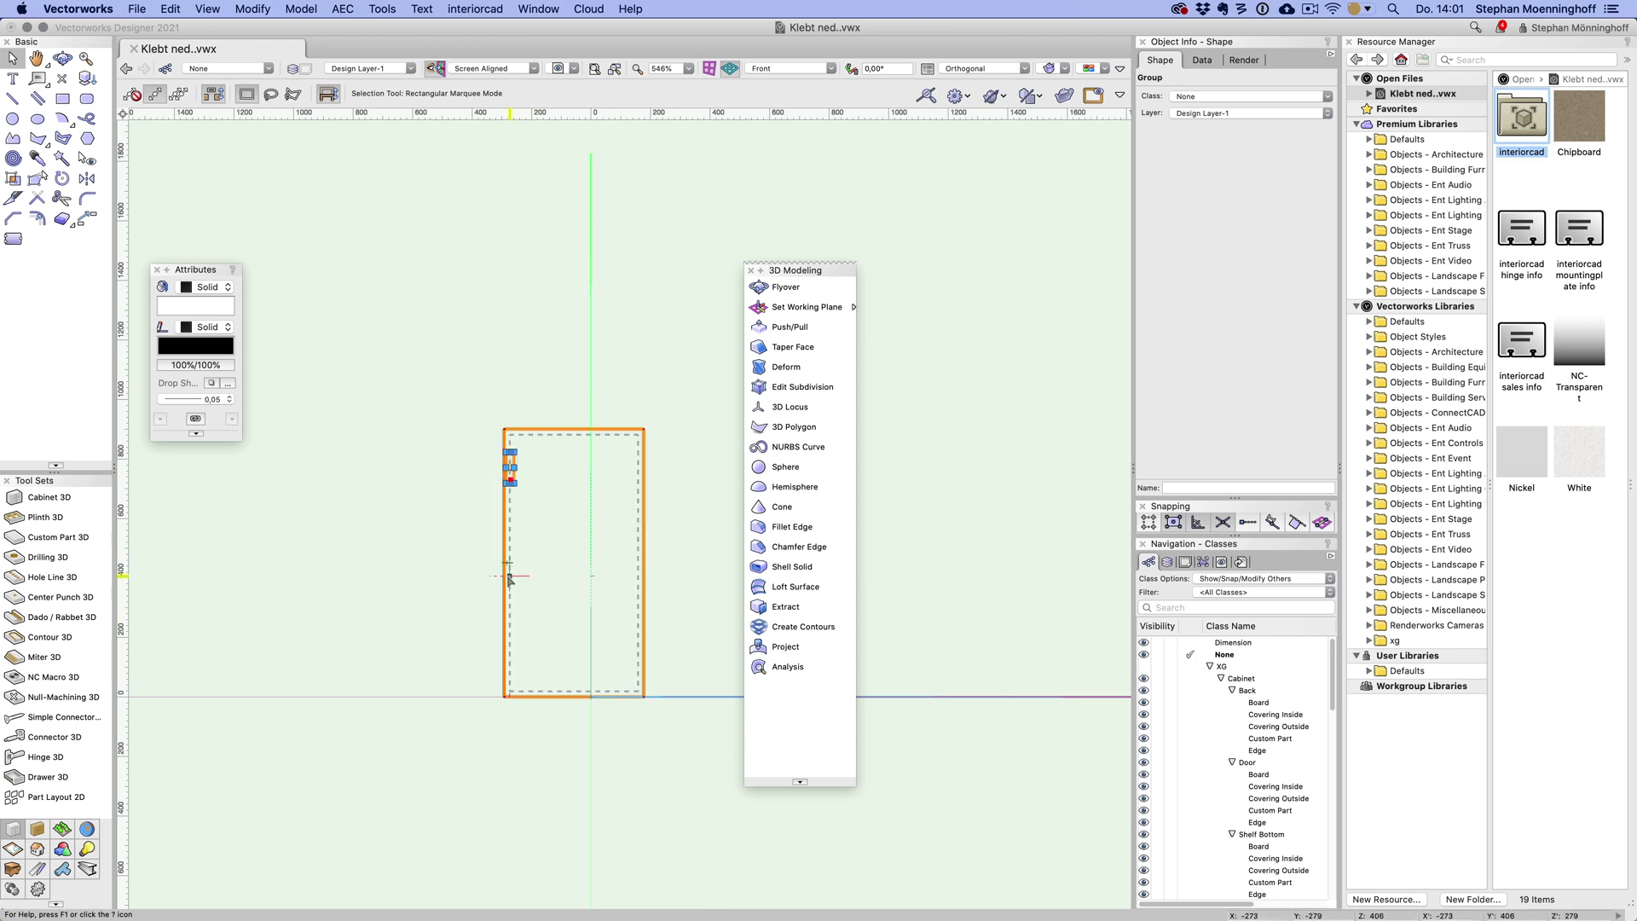
scroll(349, 639, "down", 2)
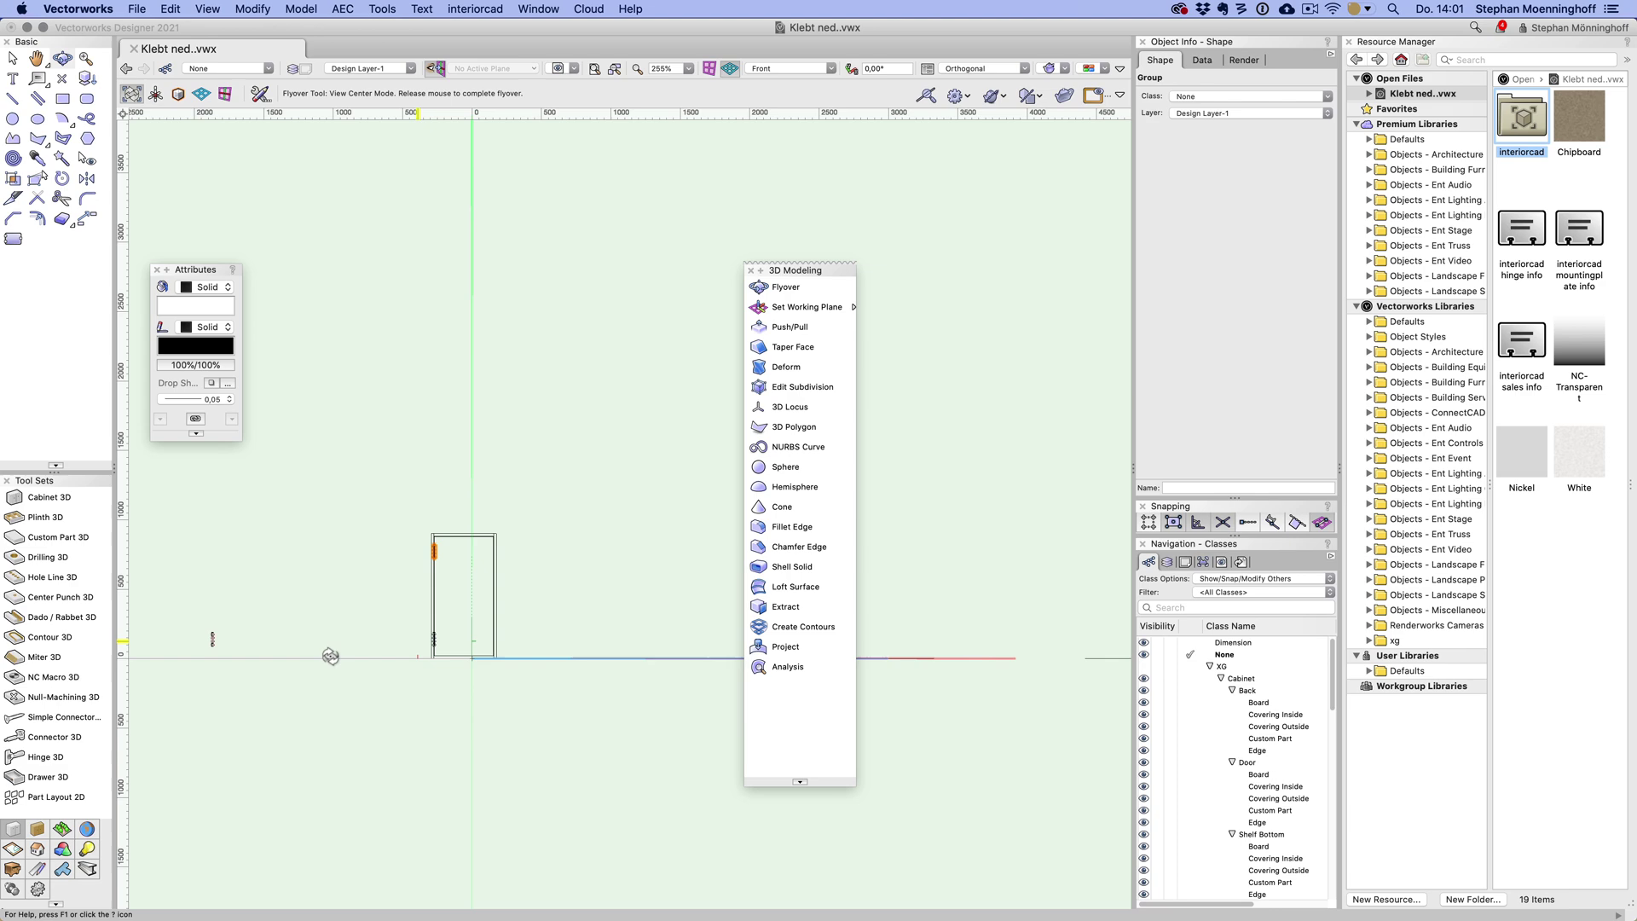
middle_click_drag(329, 657, 501, 694, "super")
middle_click_drag(540, 618, 373, 702)
left_click(317, 665)
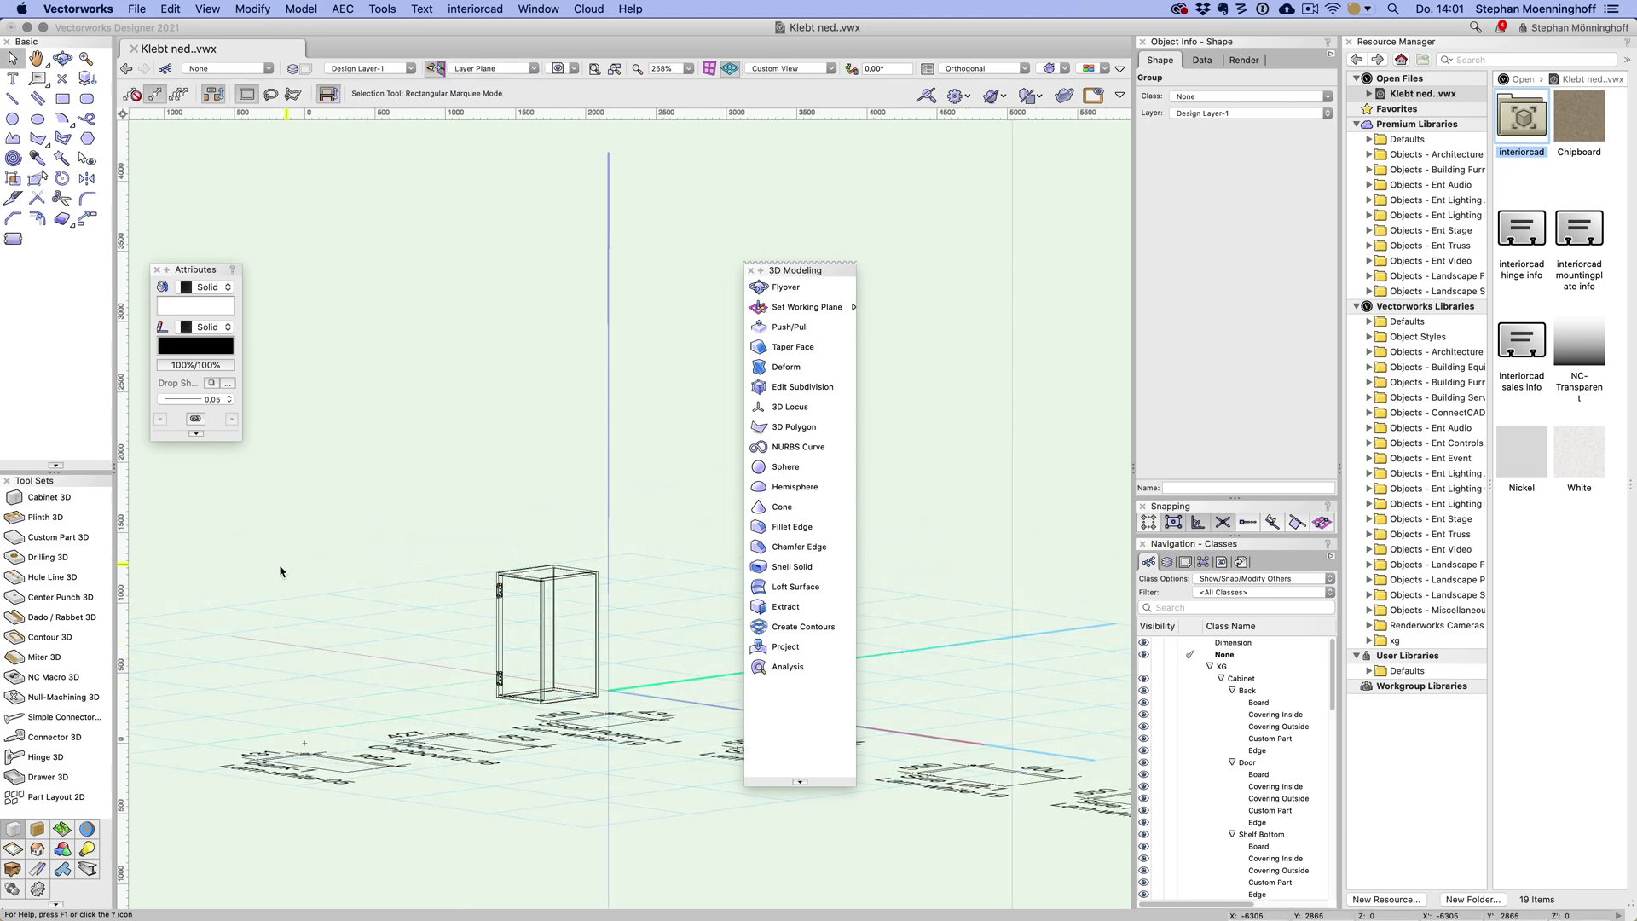
- Update the Part Layout 2D and check the door and left side parts for the machining of both hinges
left_click(449, 779)
key("super+5")
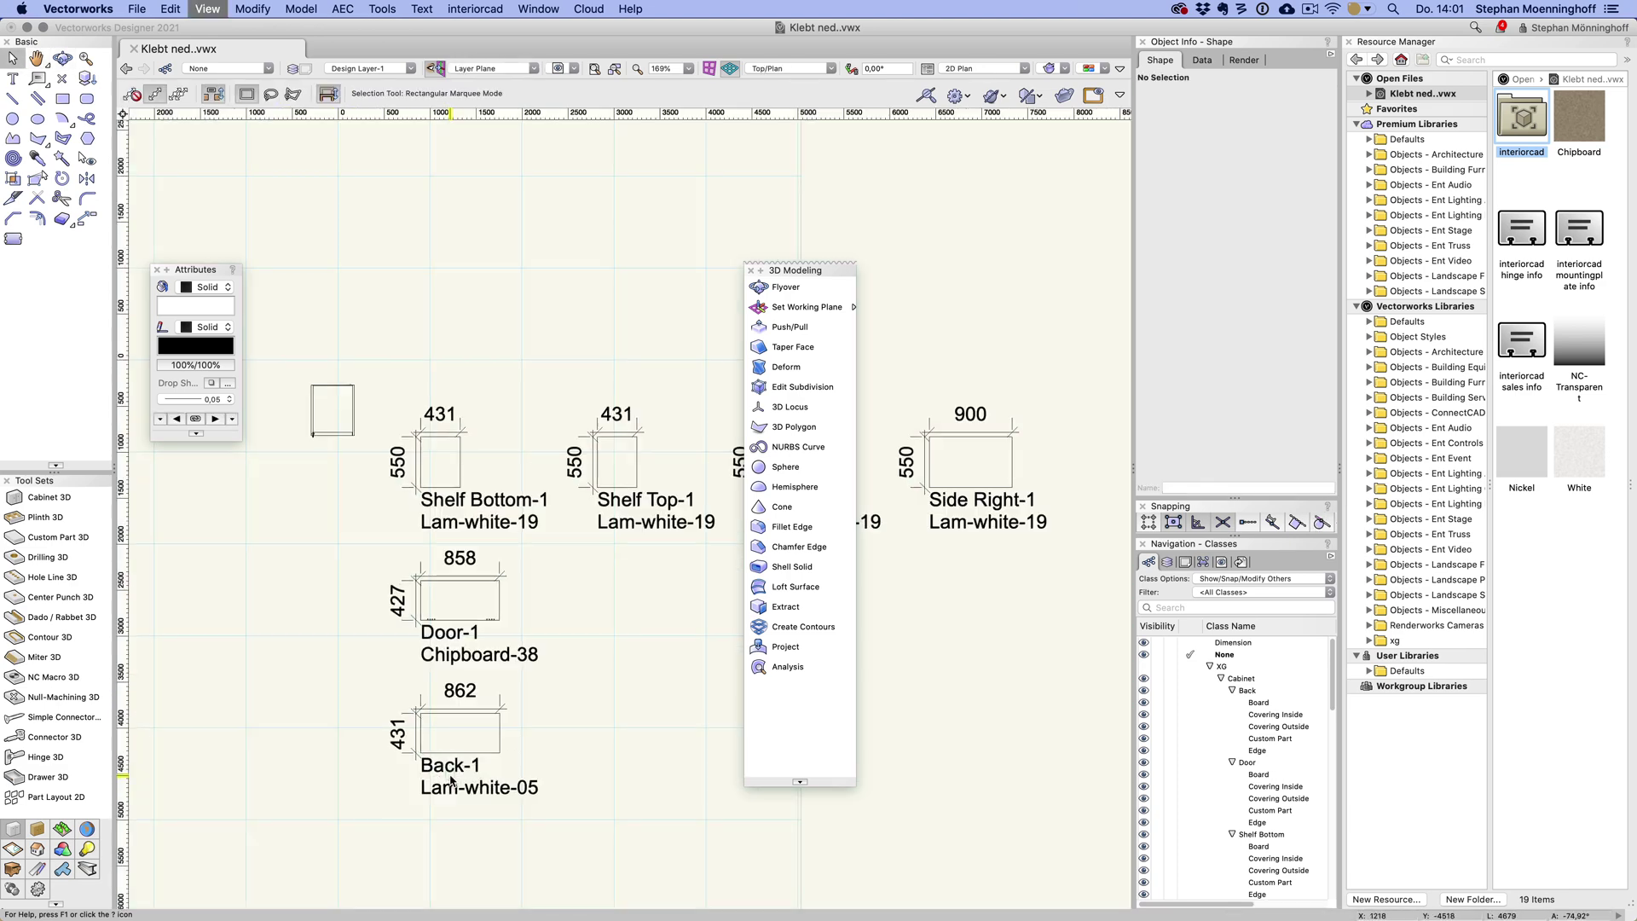
left_click(611, 486)
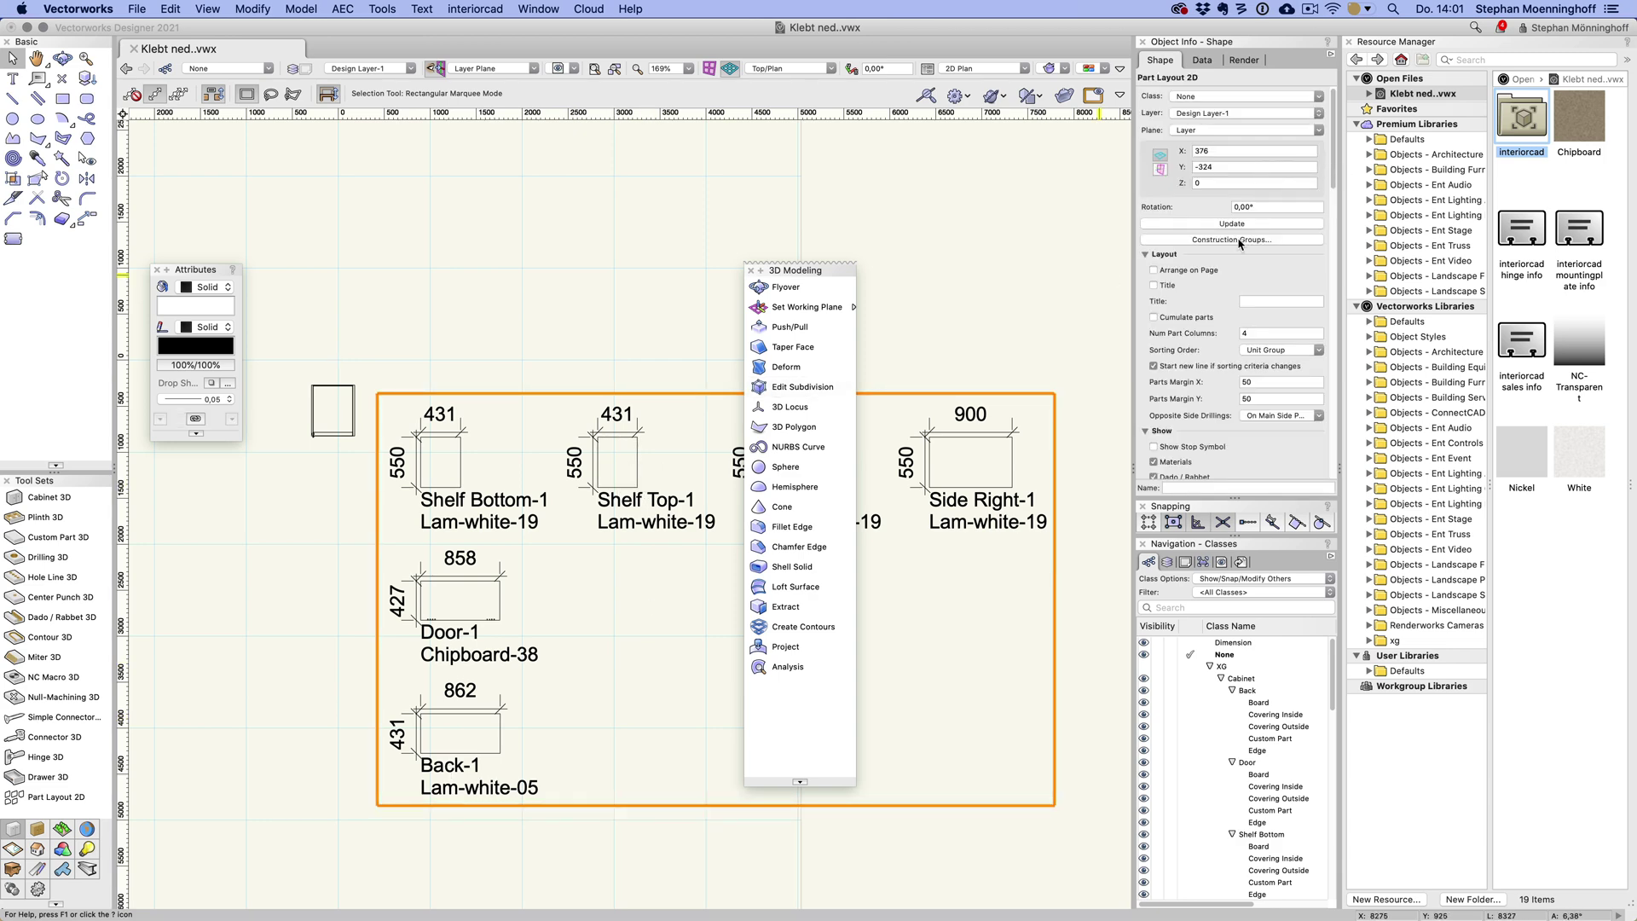
left_click(1232, 223)
scroll(478, 622, "up", 10)
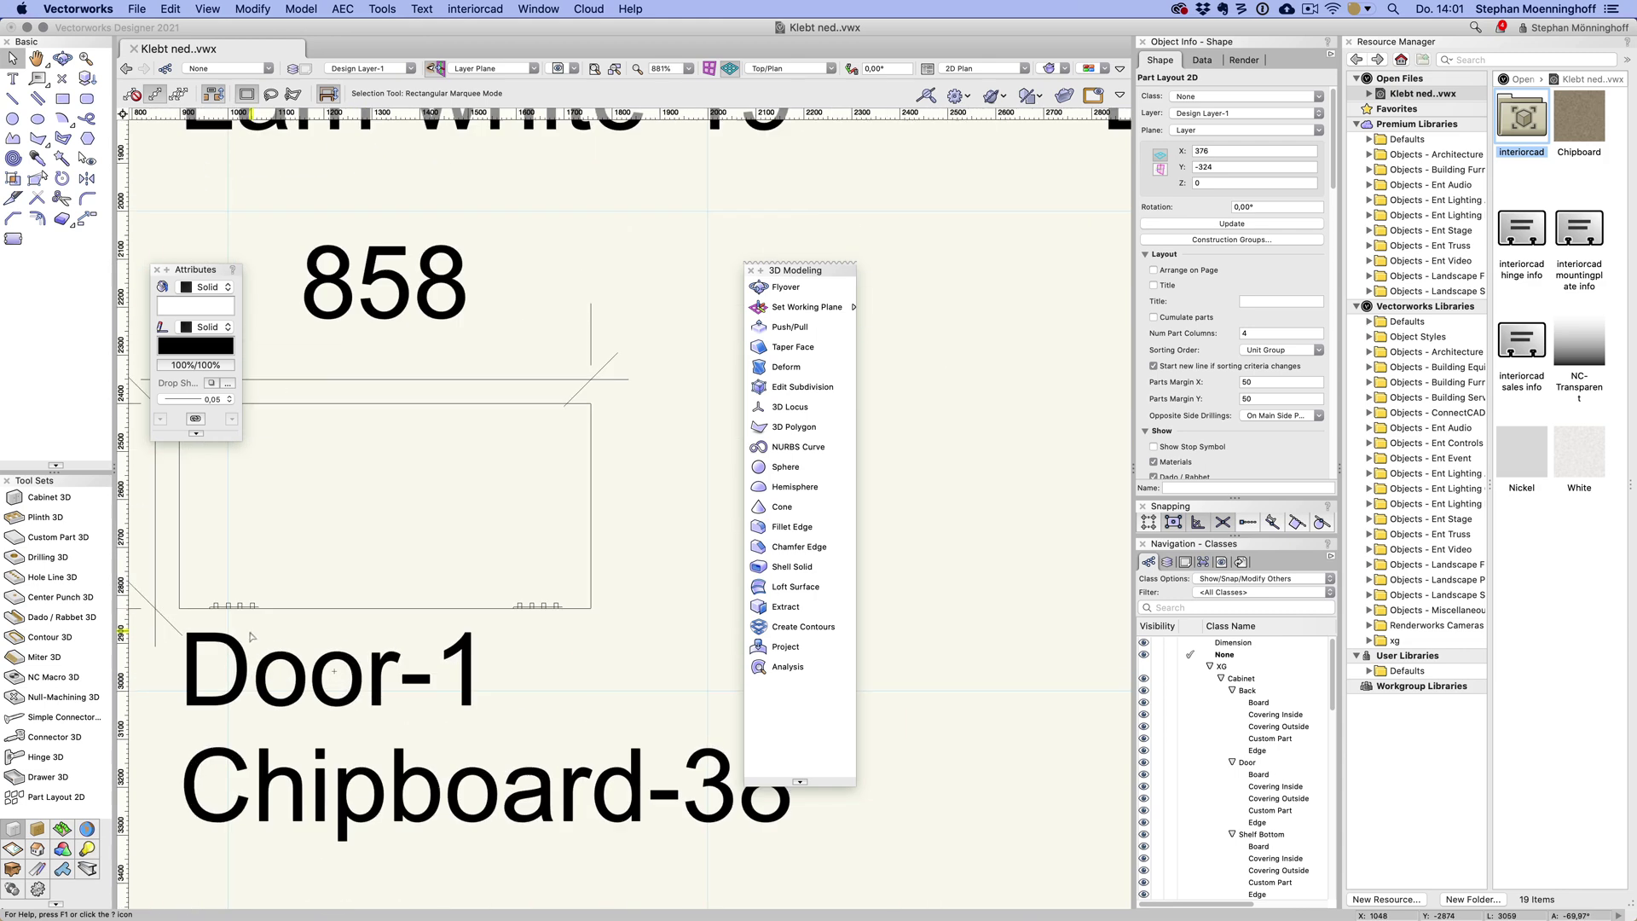
scroll(251, 635, "up", 3)
scroll(350, 655, "down", 5)
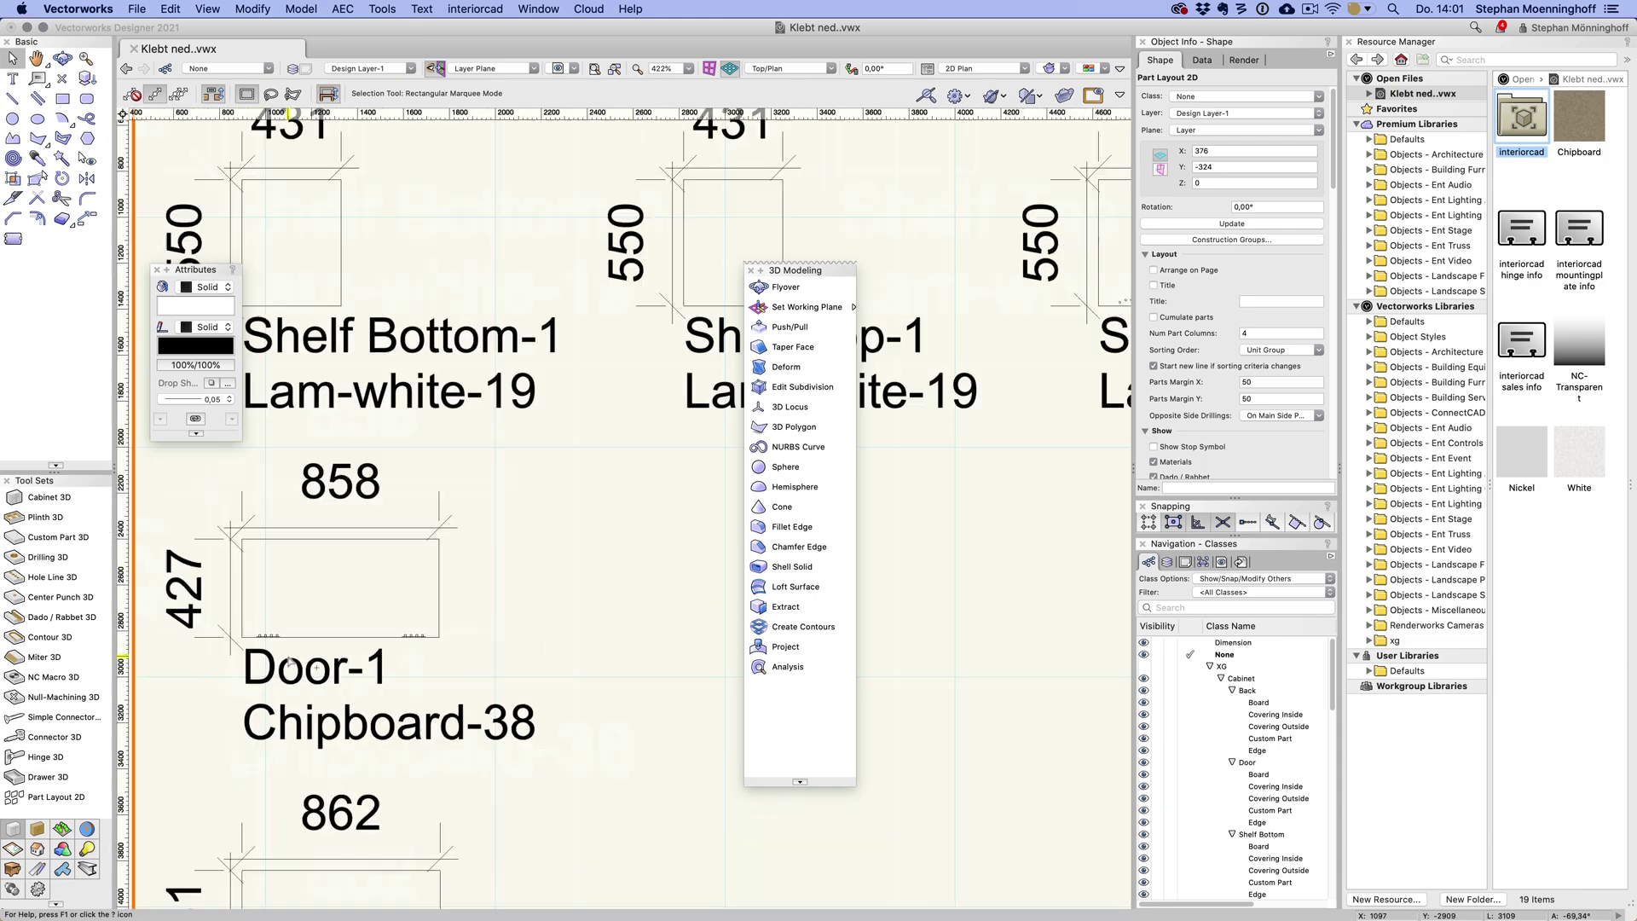
scroll(988, 382, "up", 3)
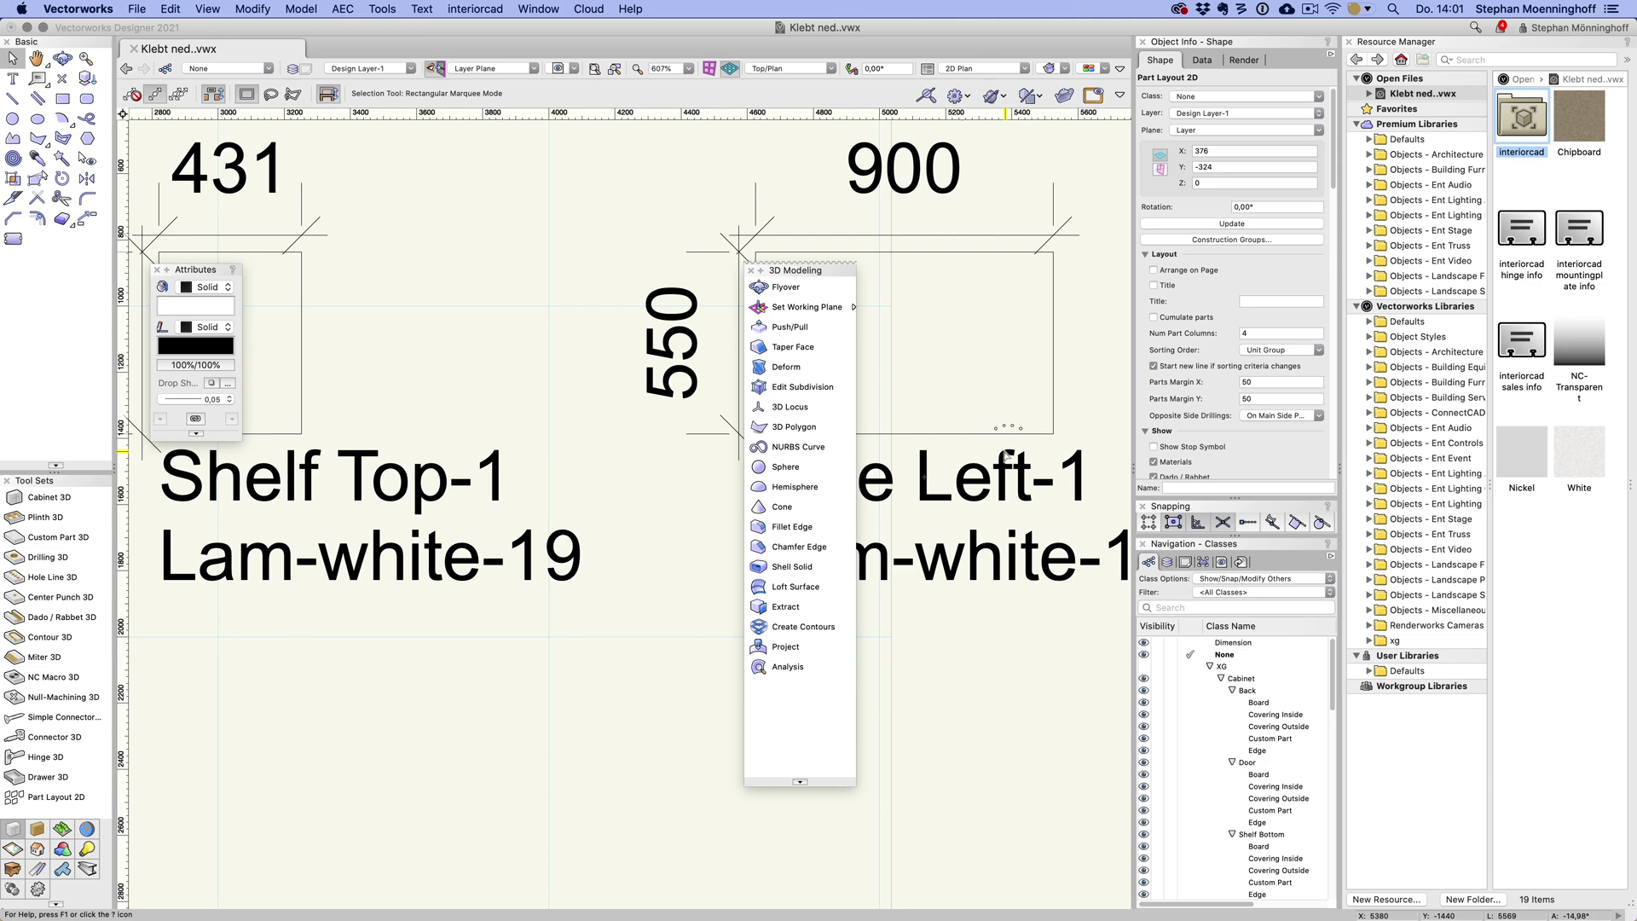
scroll(1002, 542, "down", 1)
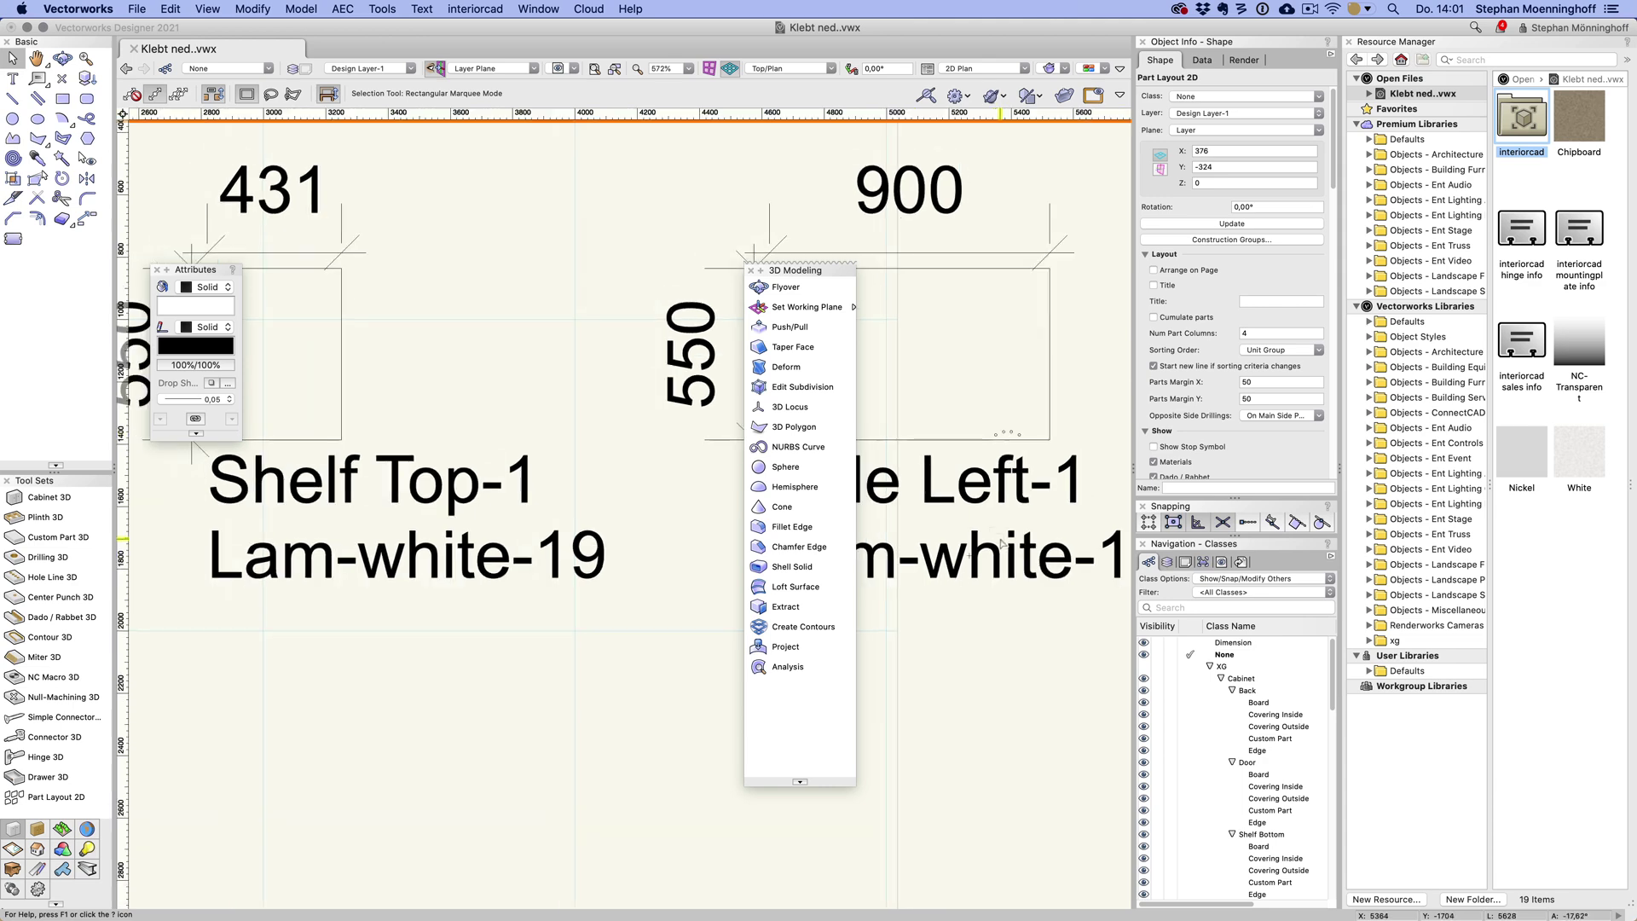
left_click(1219, 225)
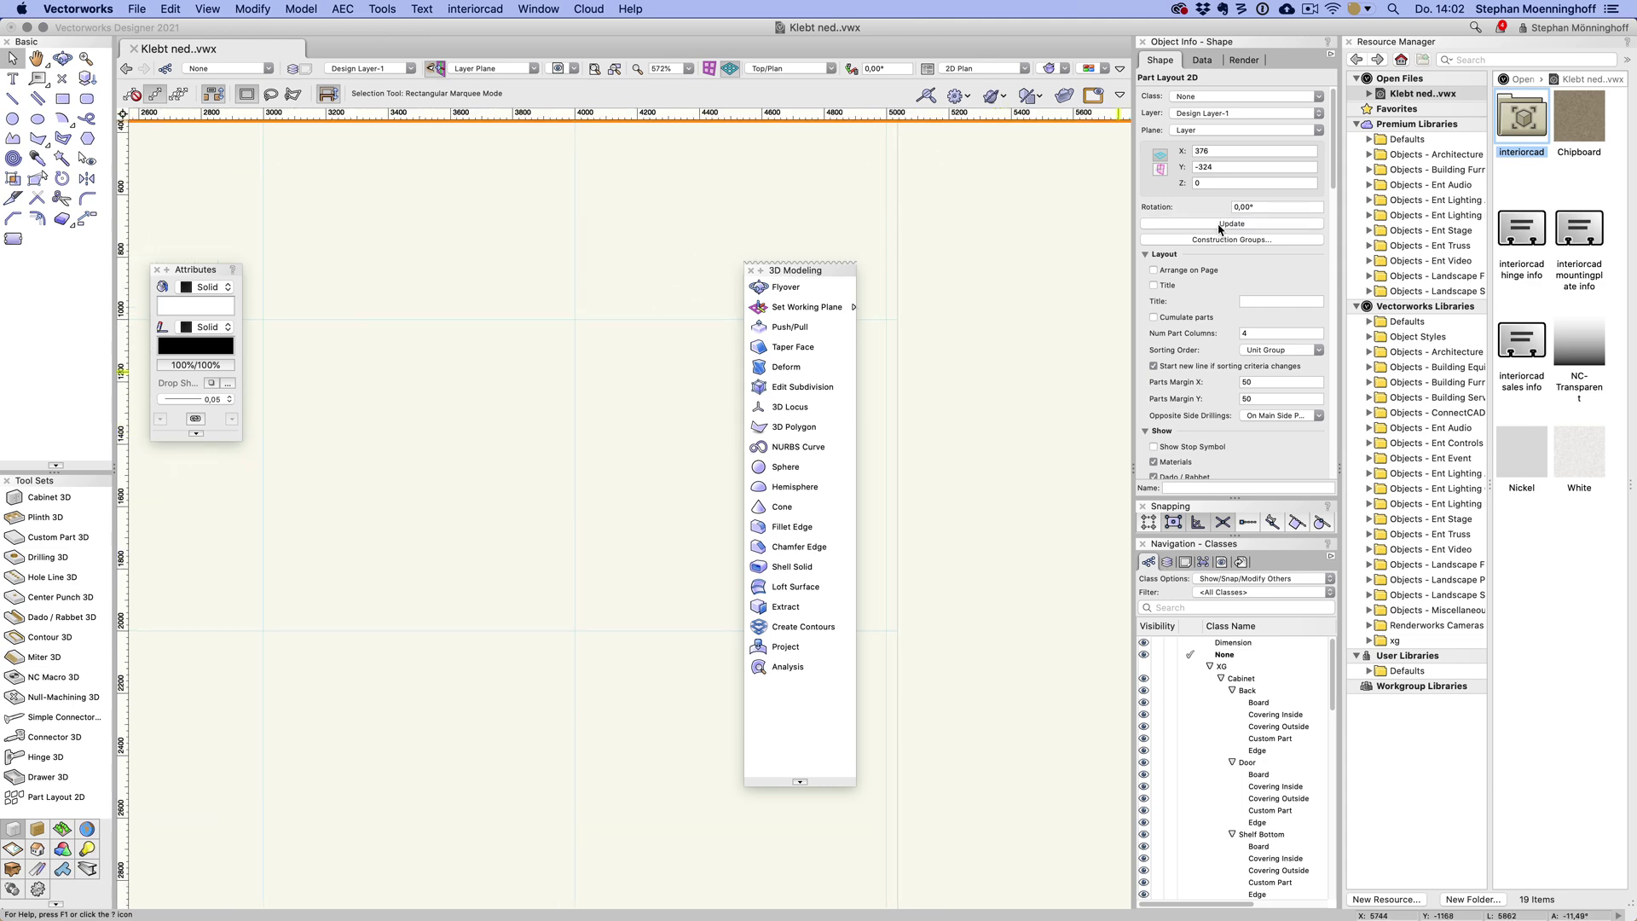
scroll(1009, 499, "down", 3)
scroll(1009, 499, "down", 1)
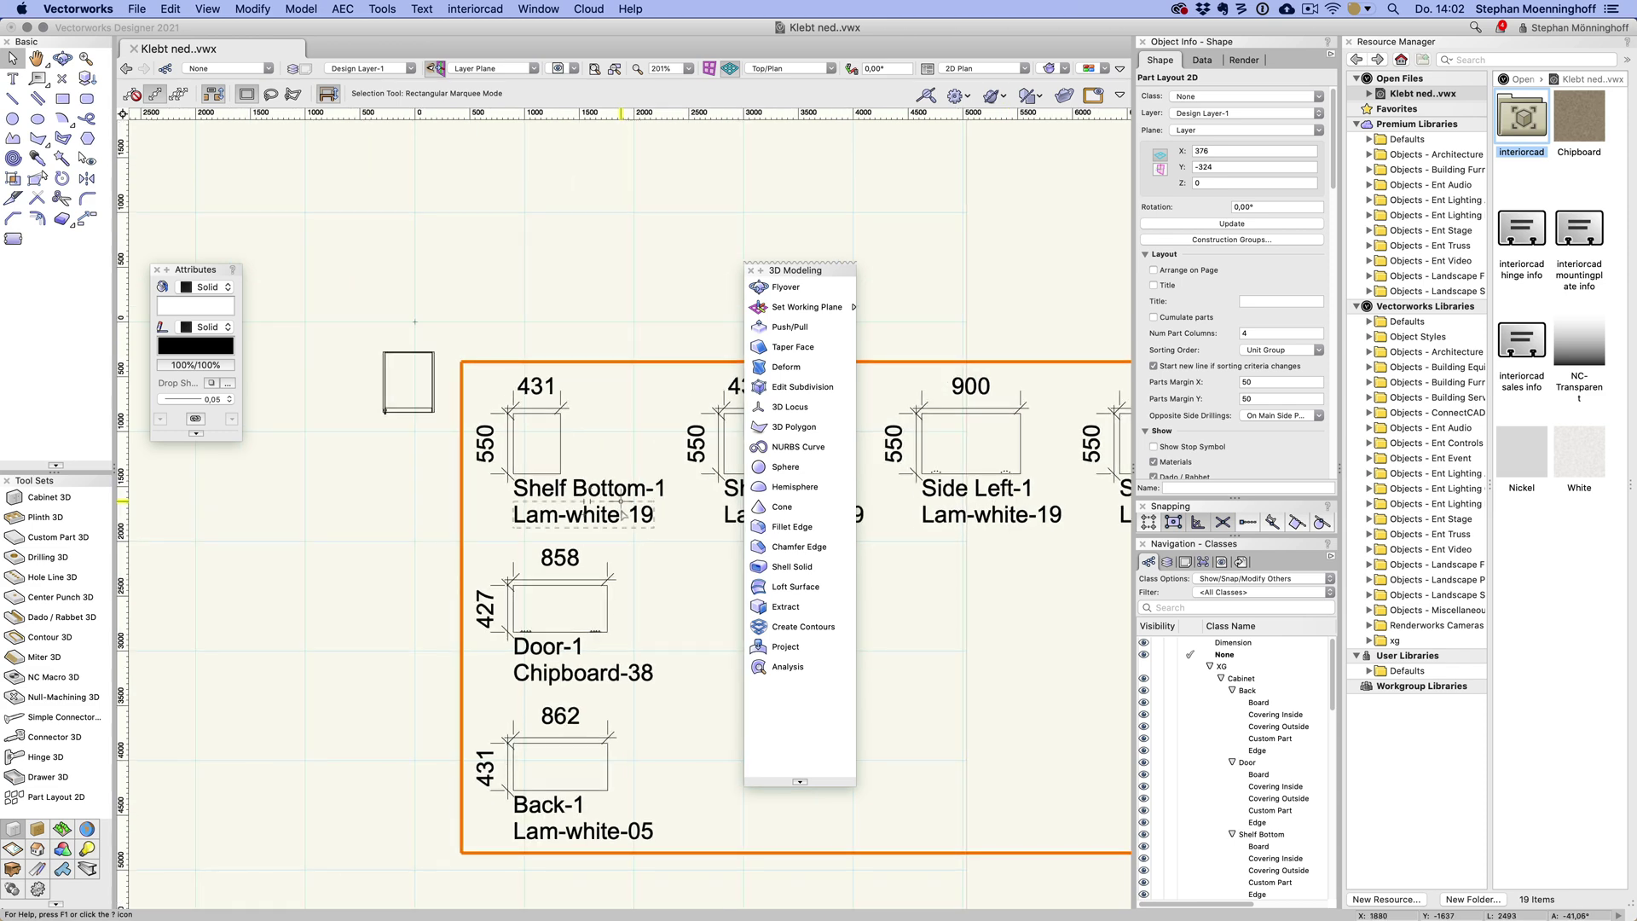
- Replace the Part Layout 2D with a new one inserted for the cabinet, and check the left side's machining and the displayed elements
key("Delete")
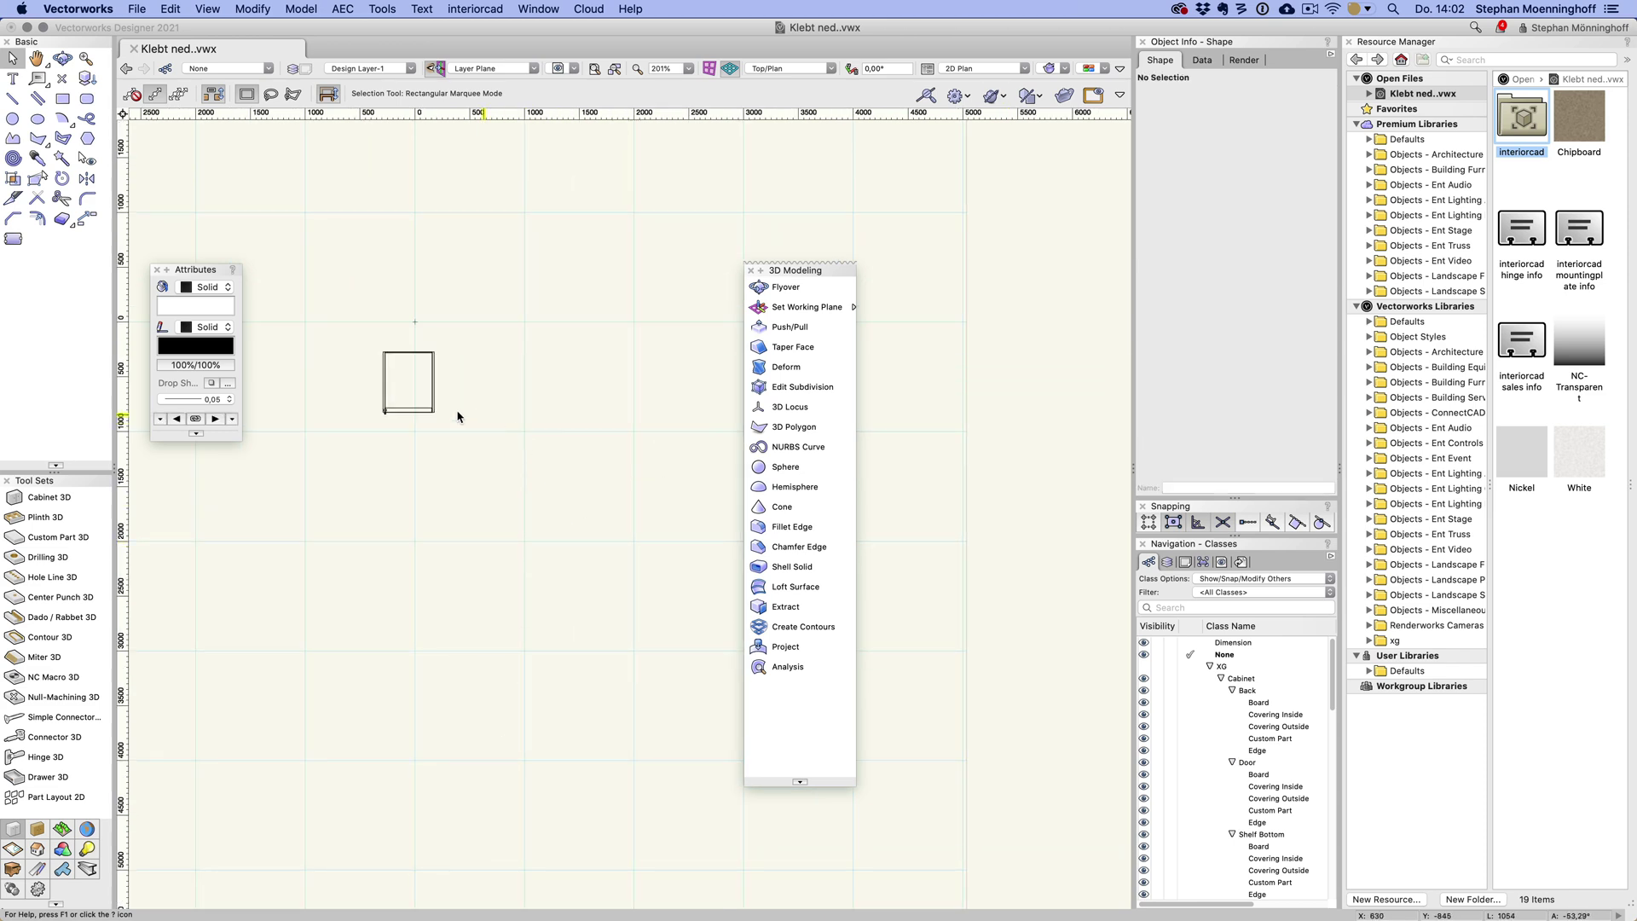
left_click(419, 413)
left_click(53, 794)
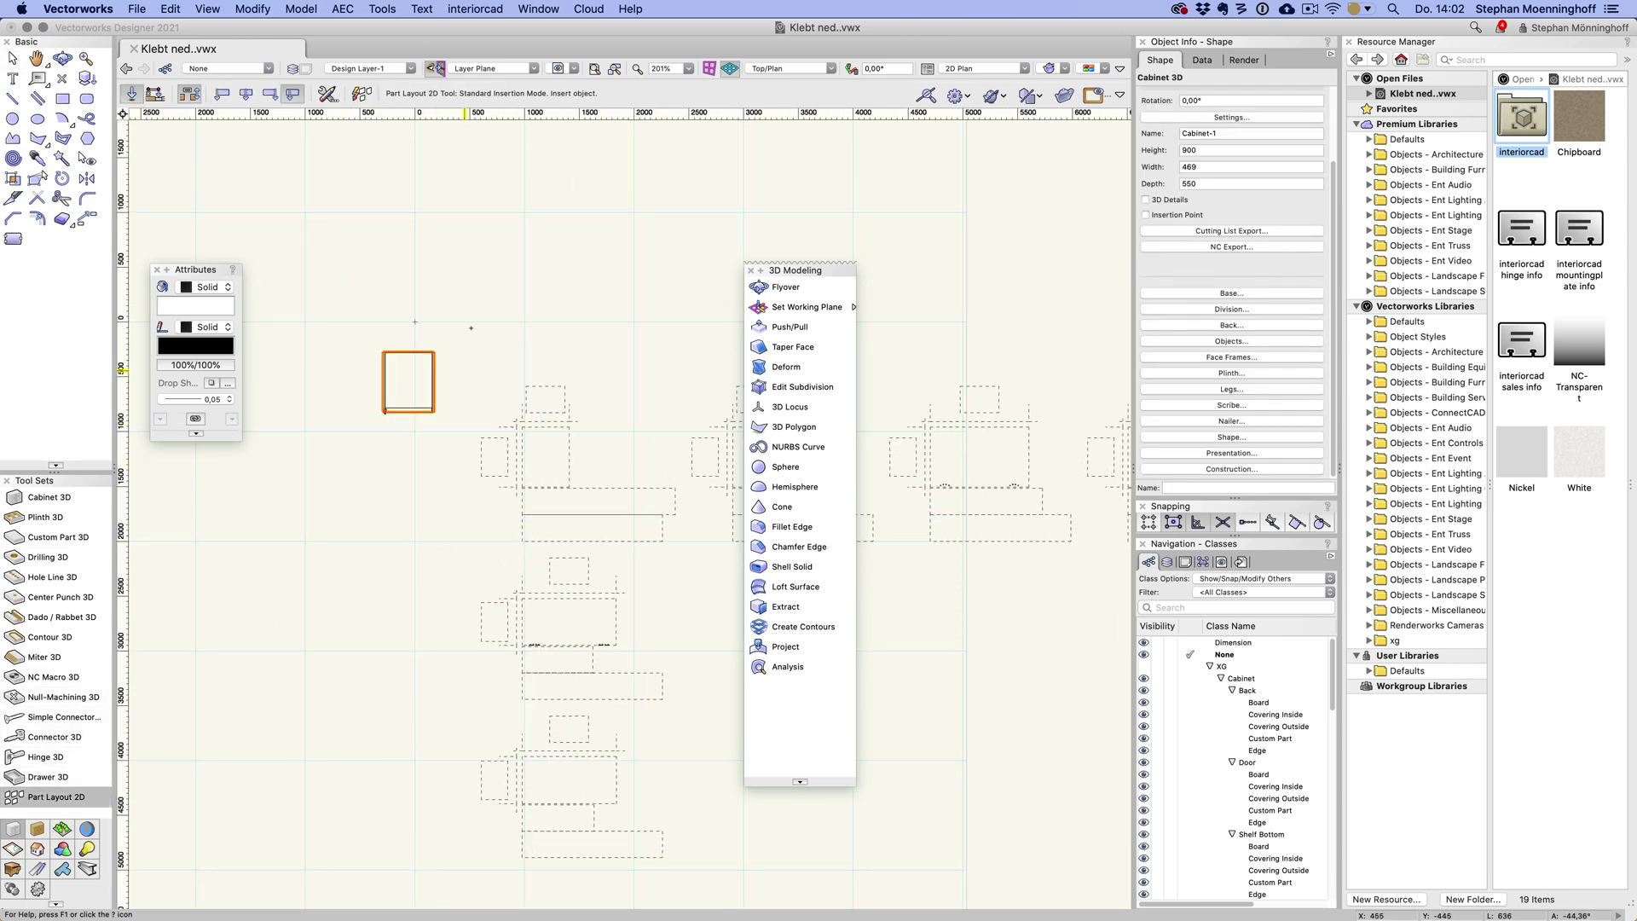
left_click(474, 308)
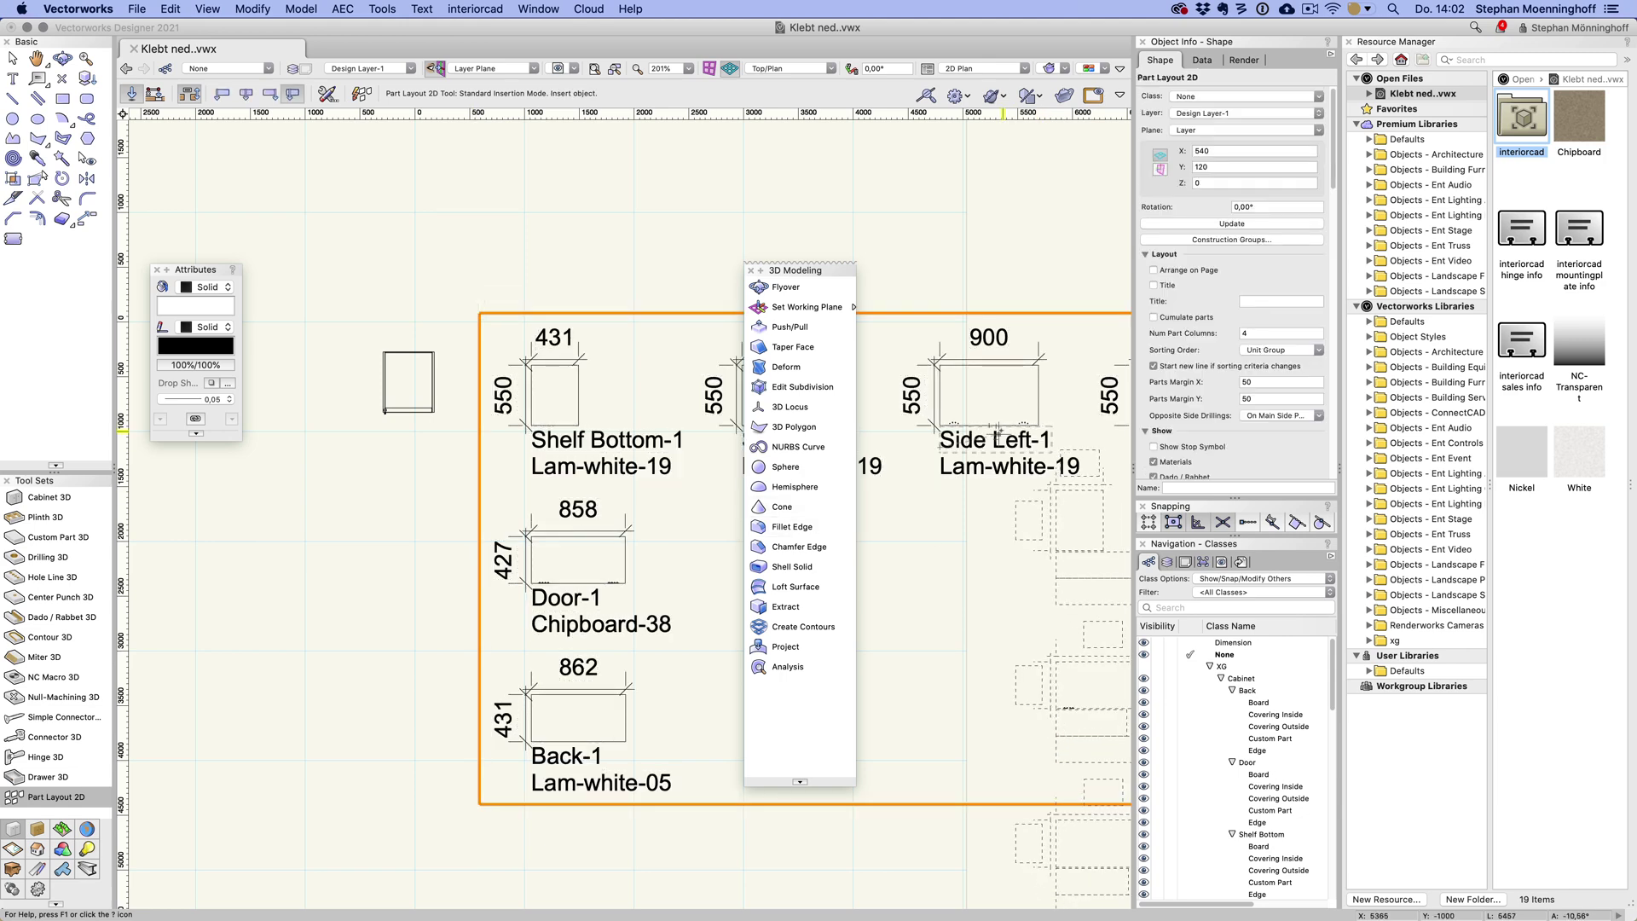
scroll(997, 426, "up", 5)
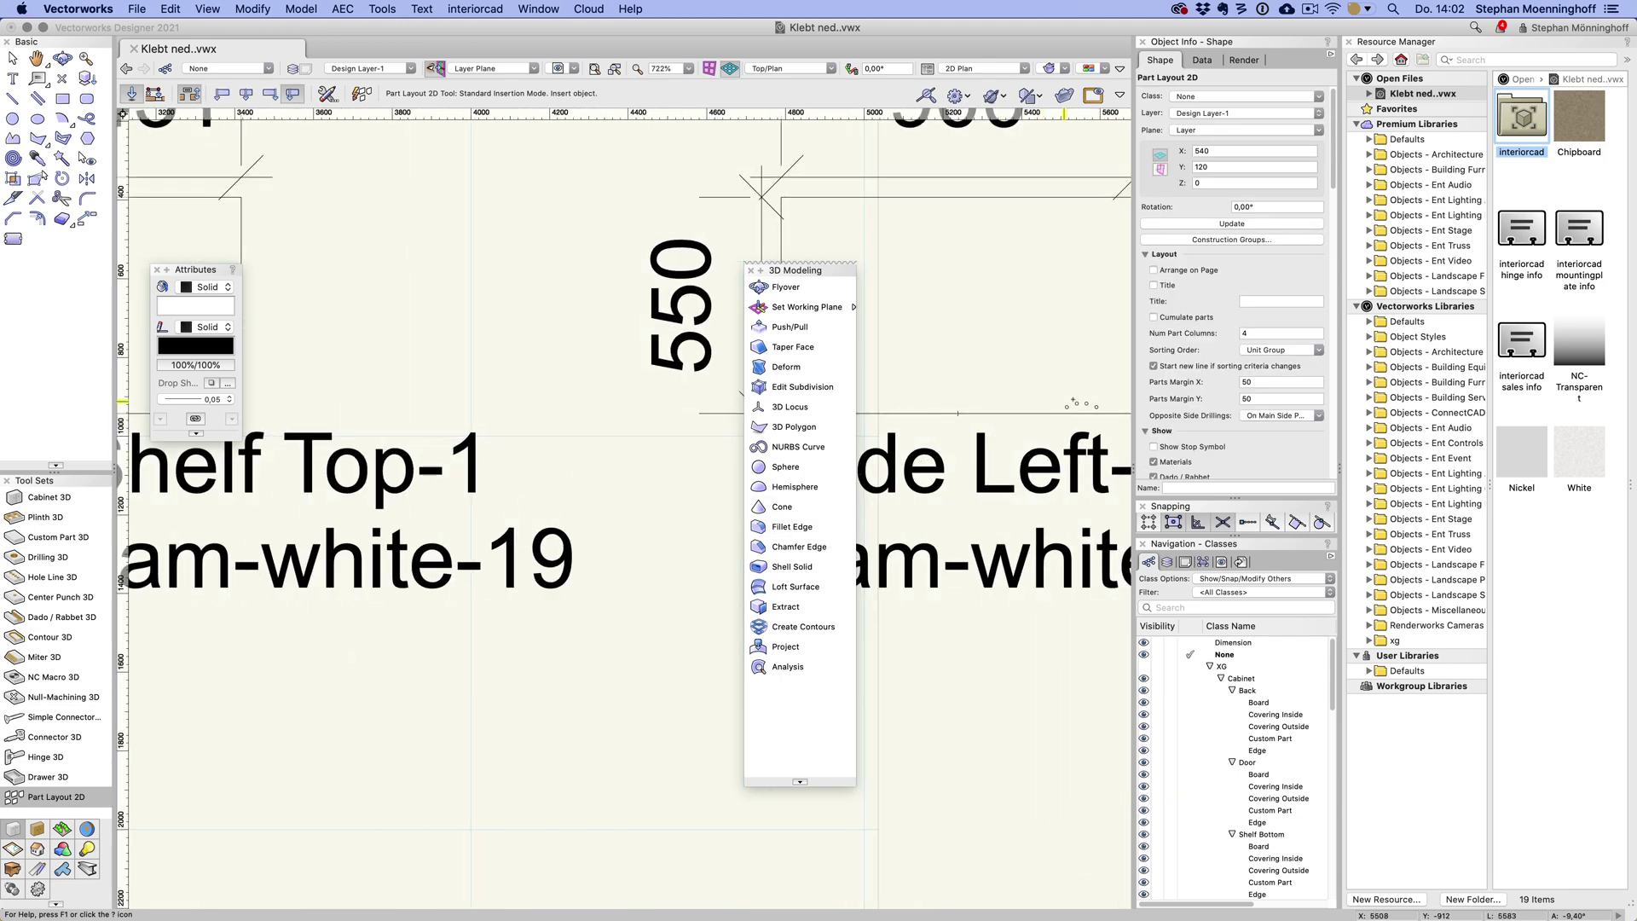
scroll(993, 444, "down", 2)
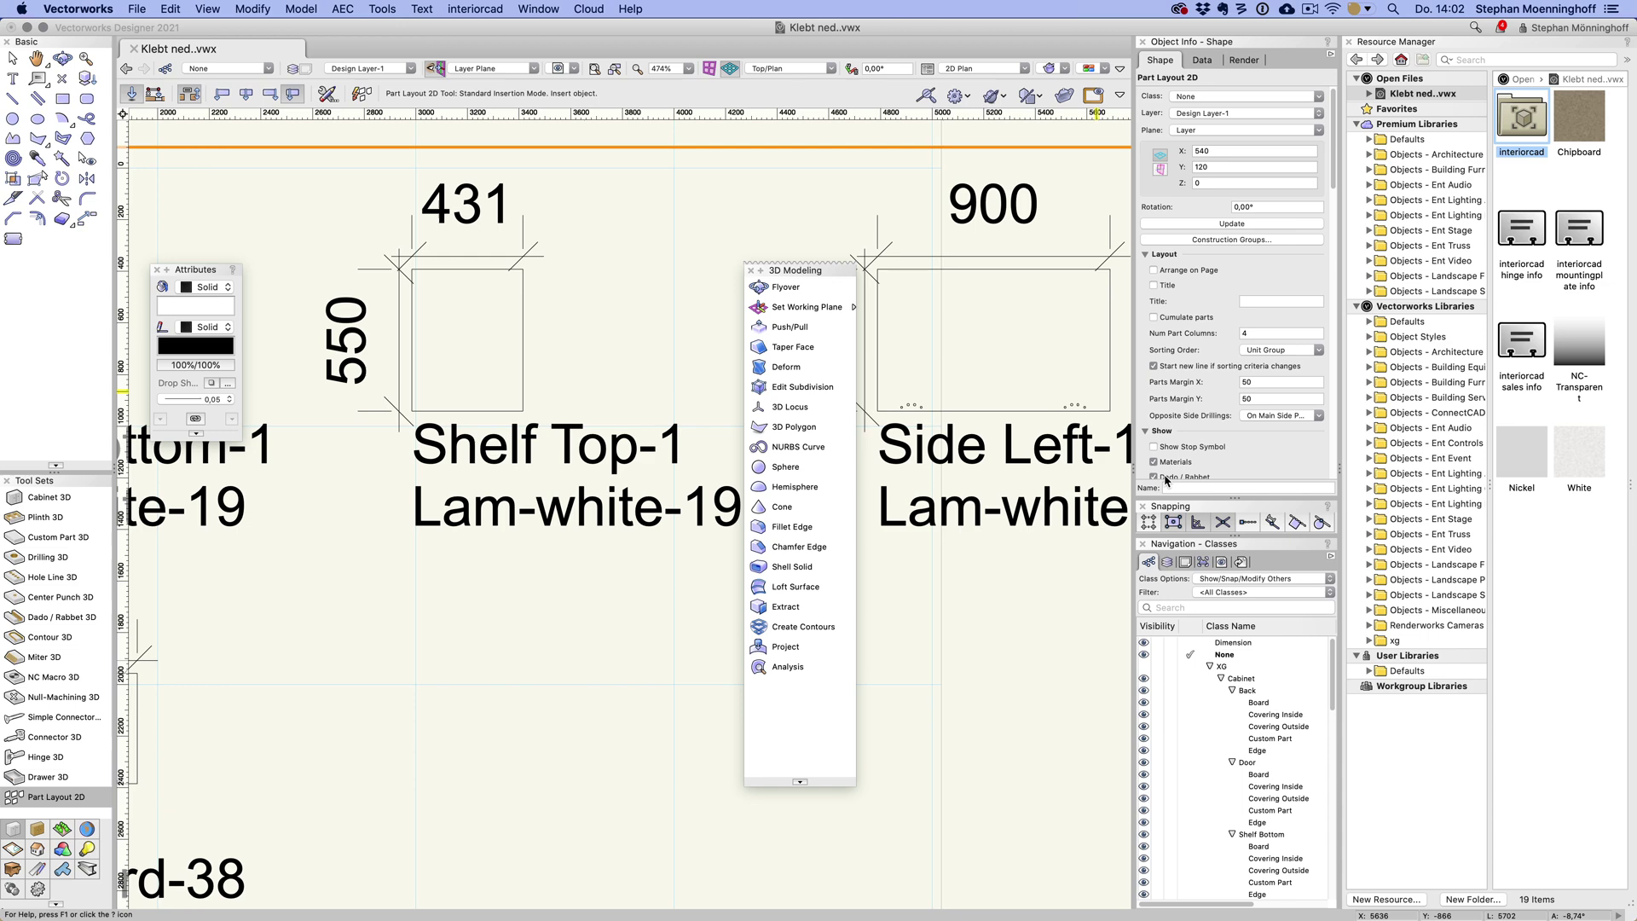
scroll(1199, 428, "down", 5)
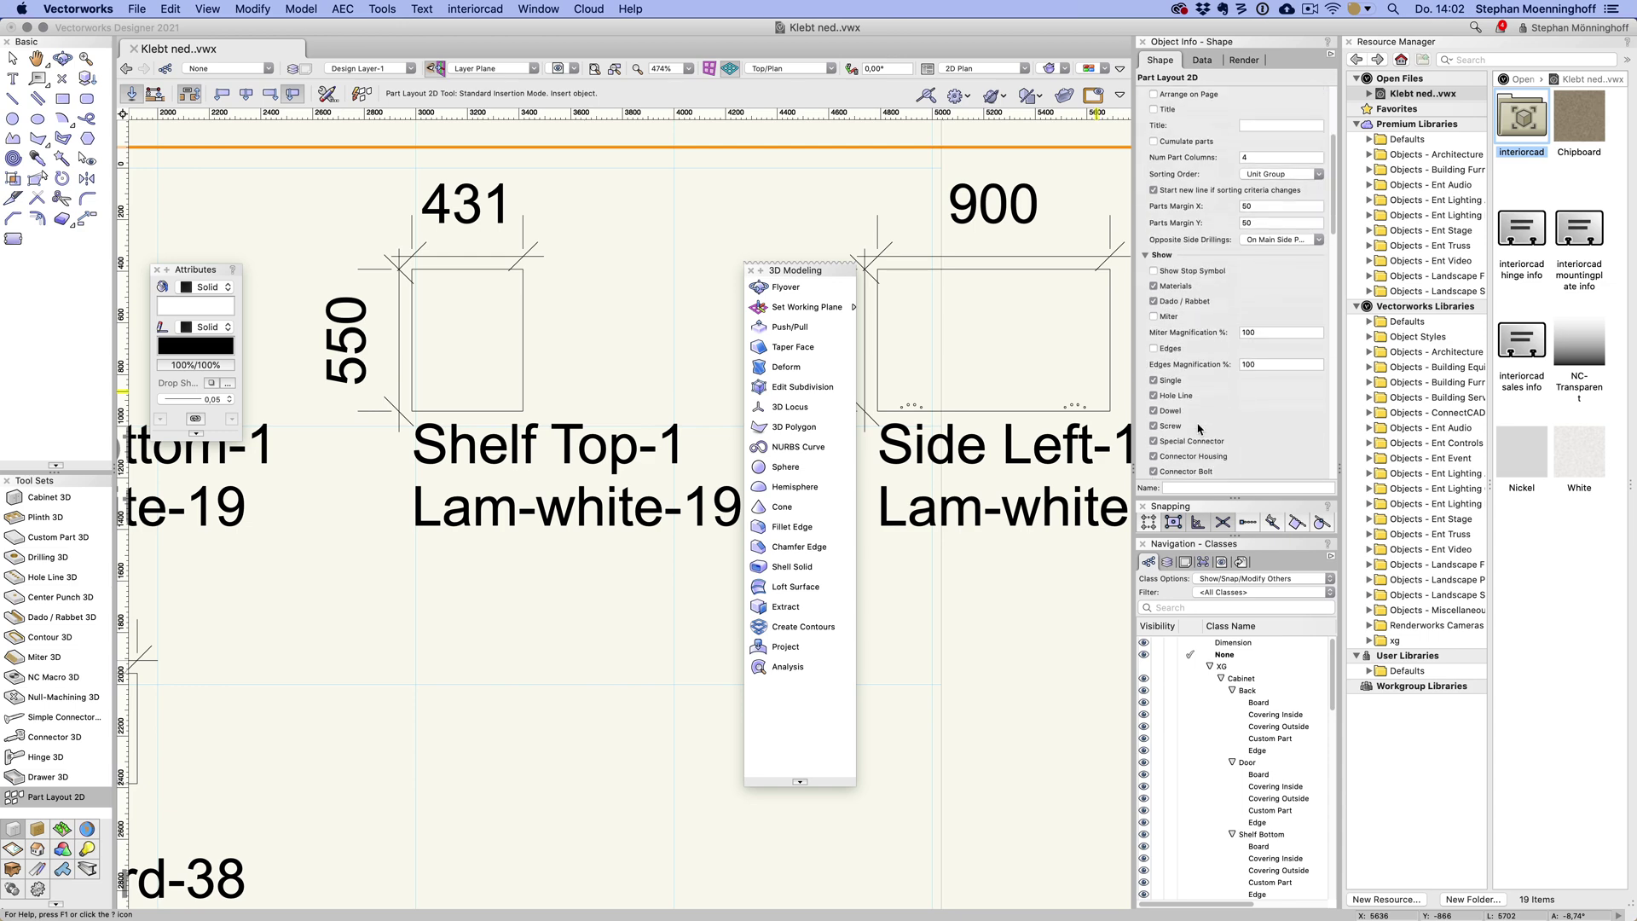
scroll(1198, 428, "down", 4)
scroll(591, 562, "down", 3)
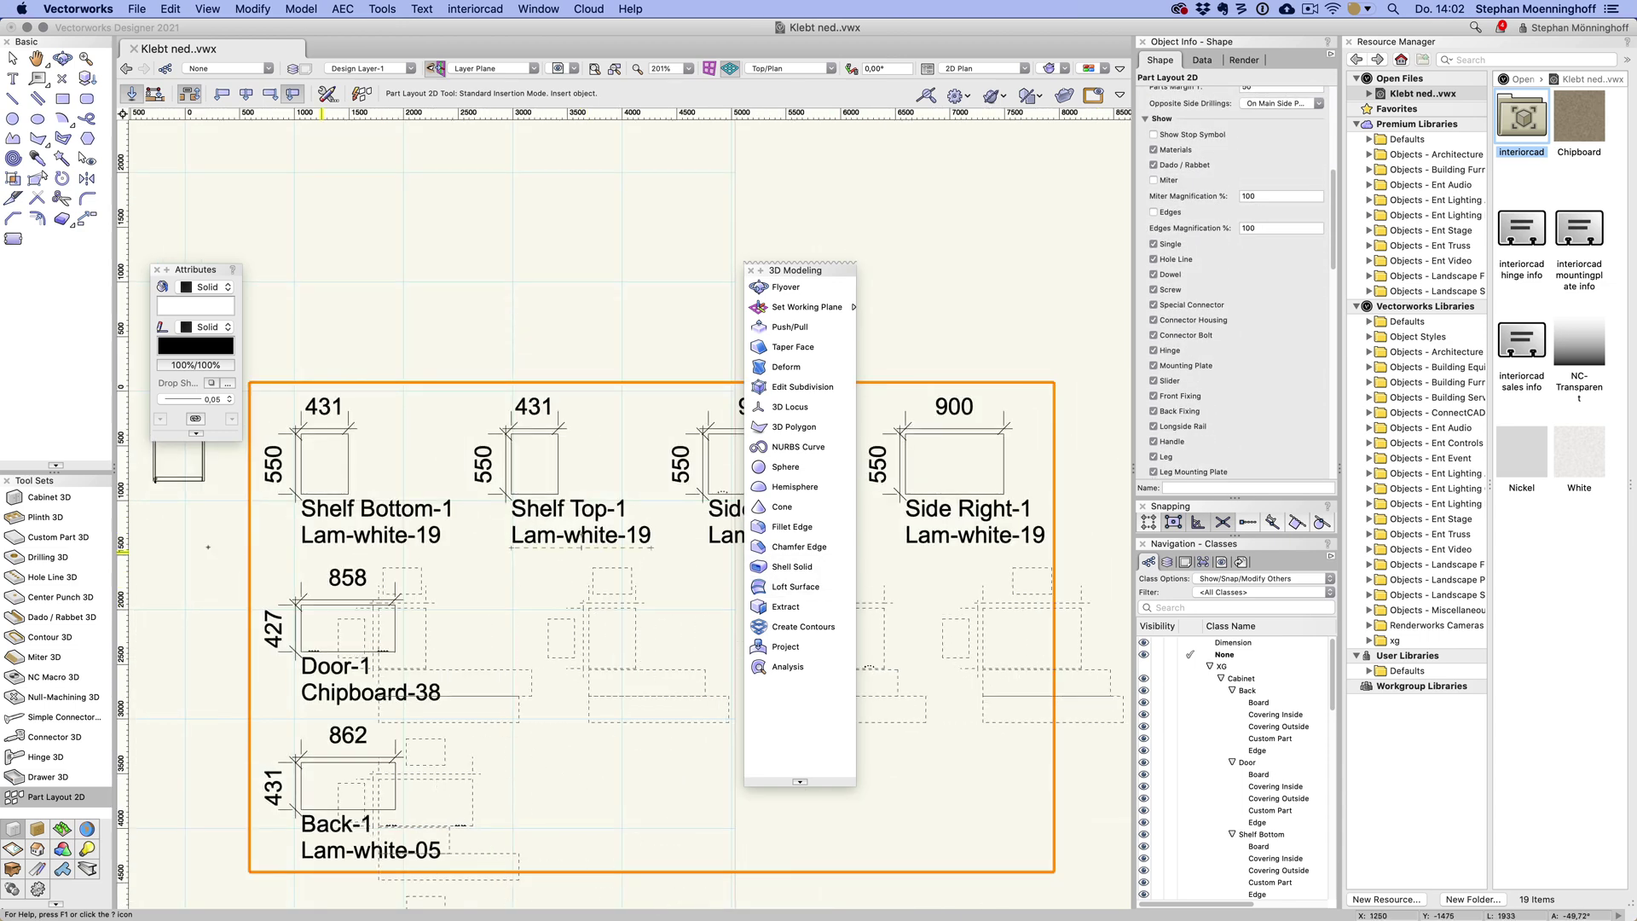
- Open the lower hinge group for editing in a 3D view and select its contour recess
scroll(578, 590, "up", 10)
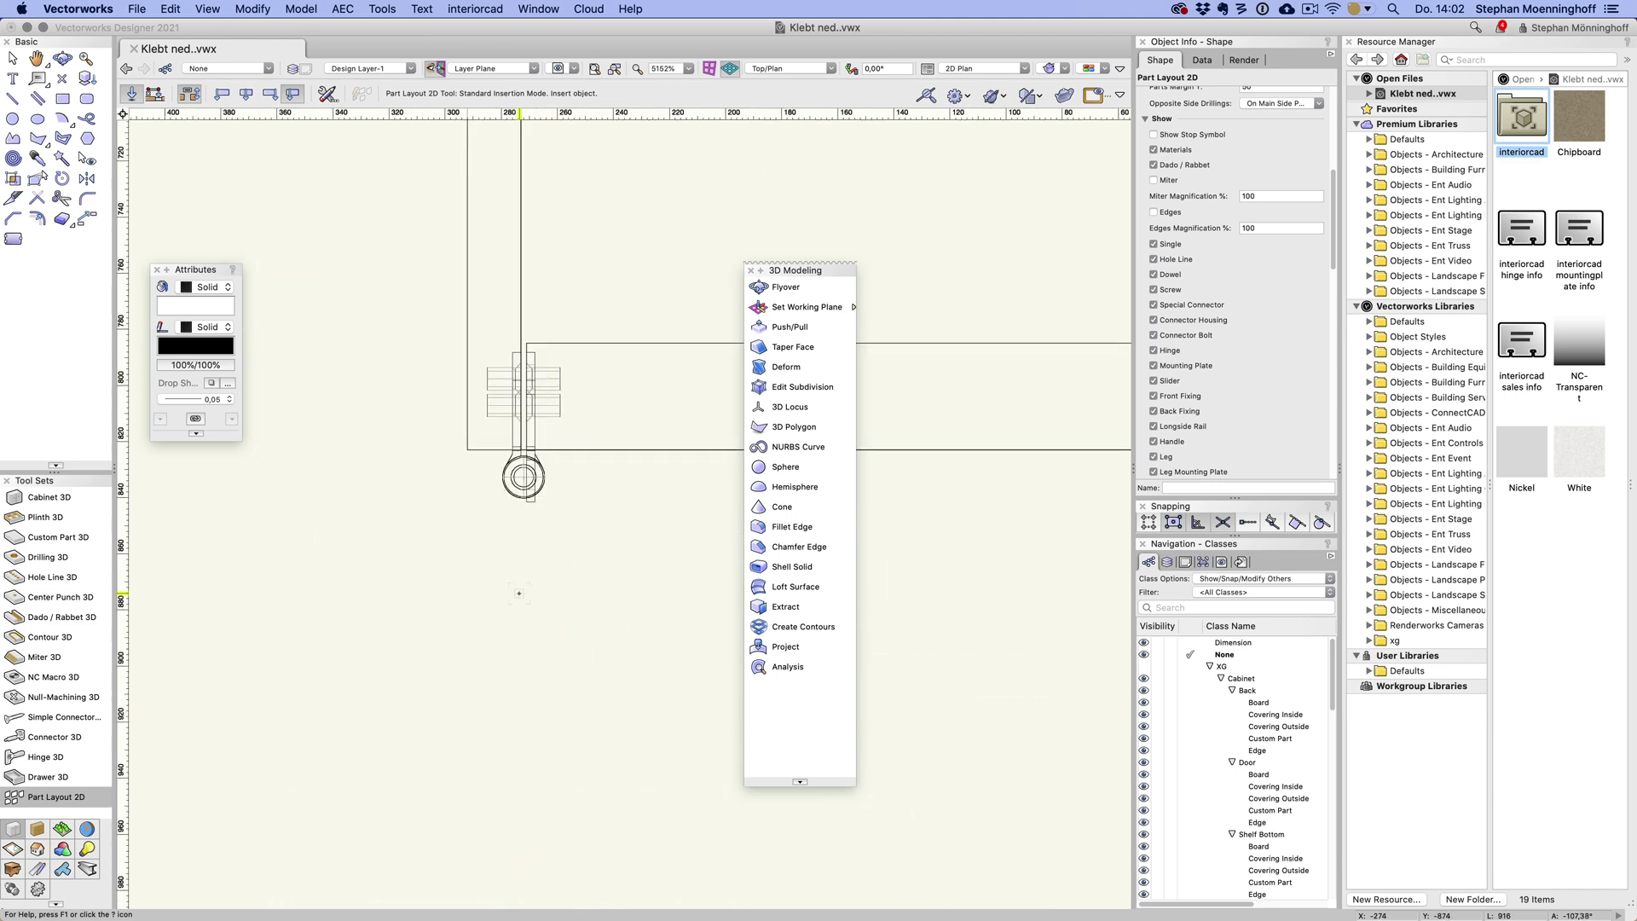
key("x")
key("x")
left_click(530, 480)
mouse_move(537, 573)
middle_mouse_down("super")
mouse_move(438, 494)
mouse_move(391, 514)
mouse_move(538, 552)
middle_mouse_up("super")
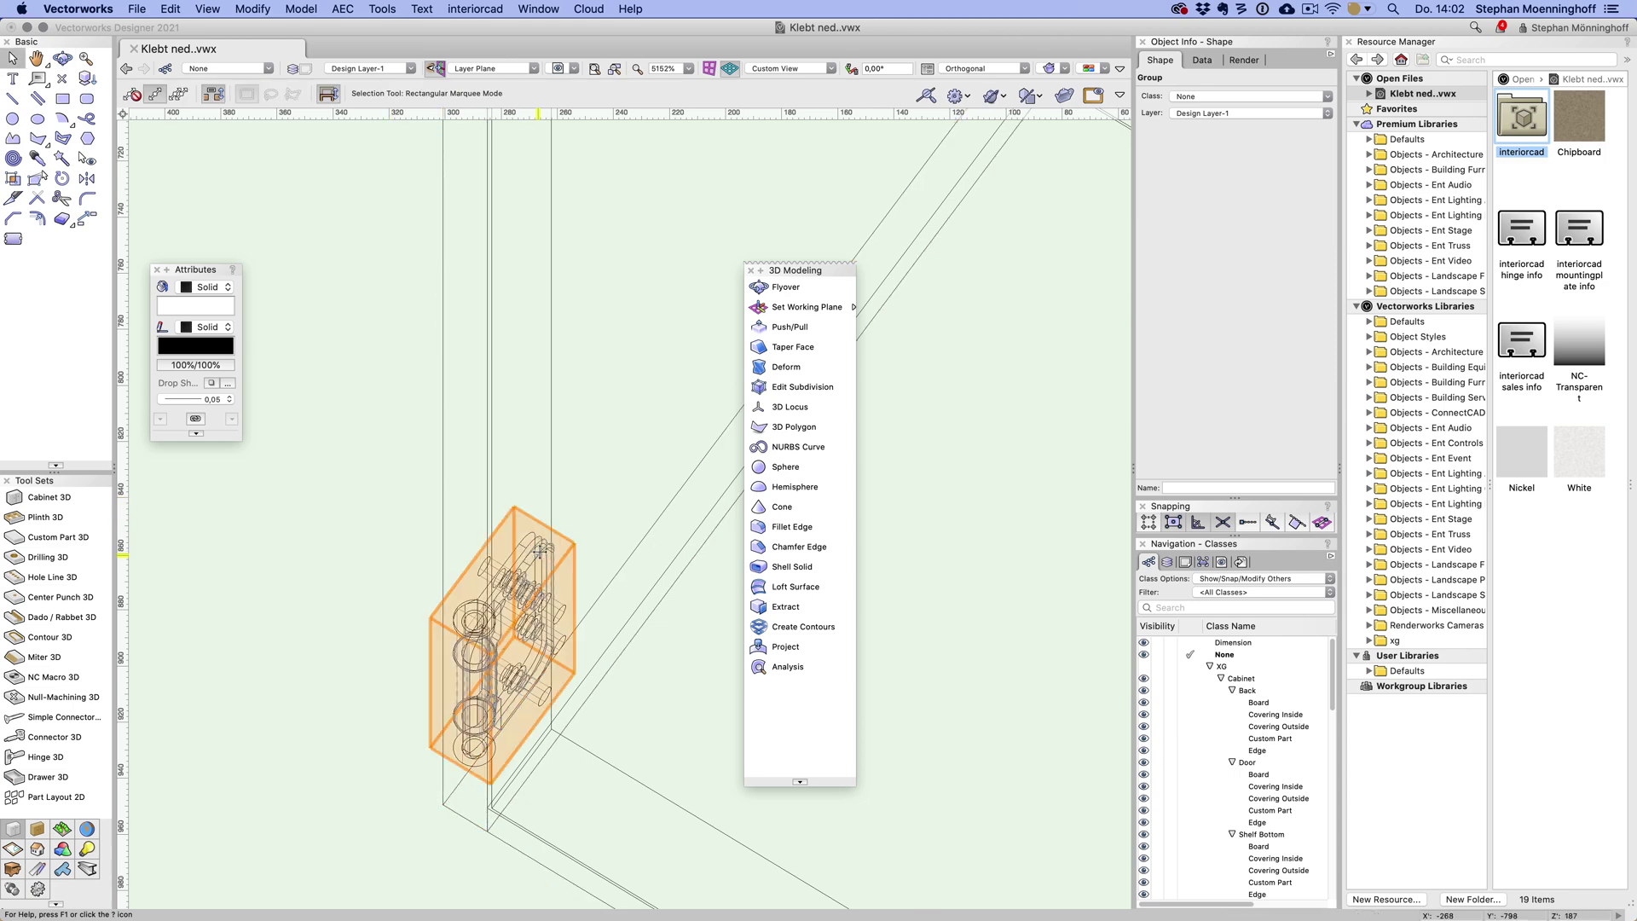
double_click(538, 553)
left_click(511, 718)
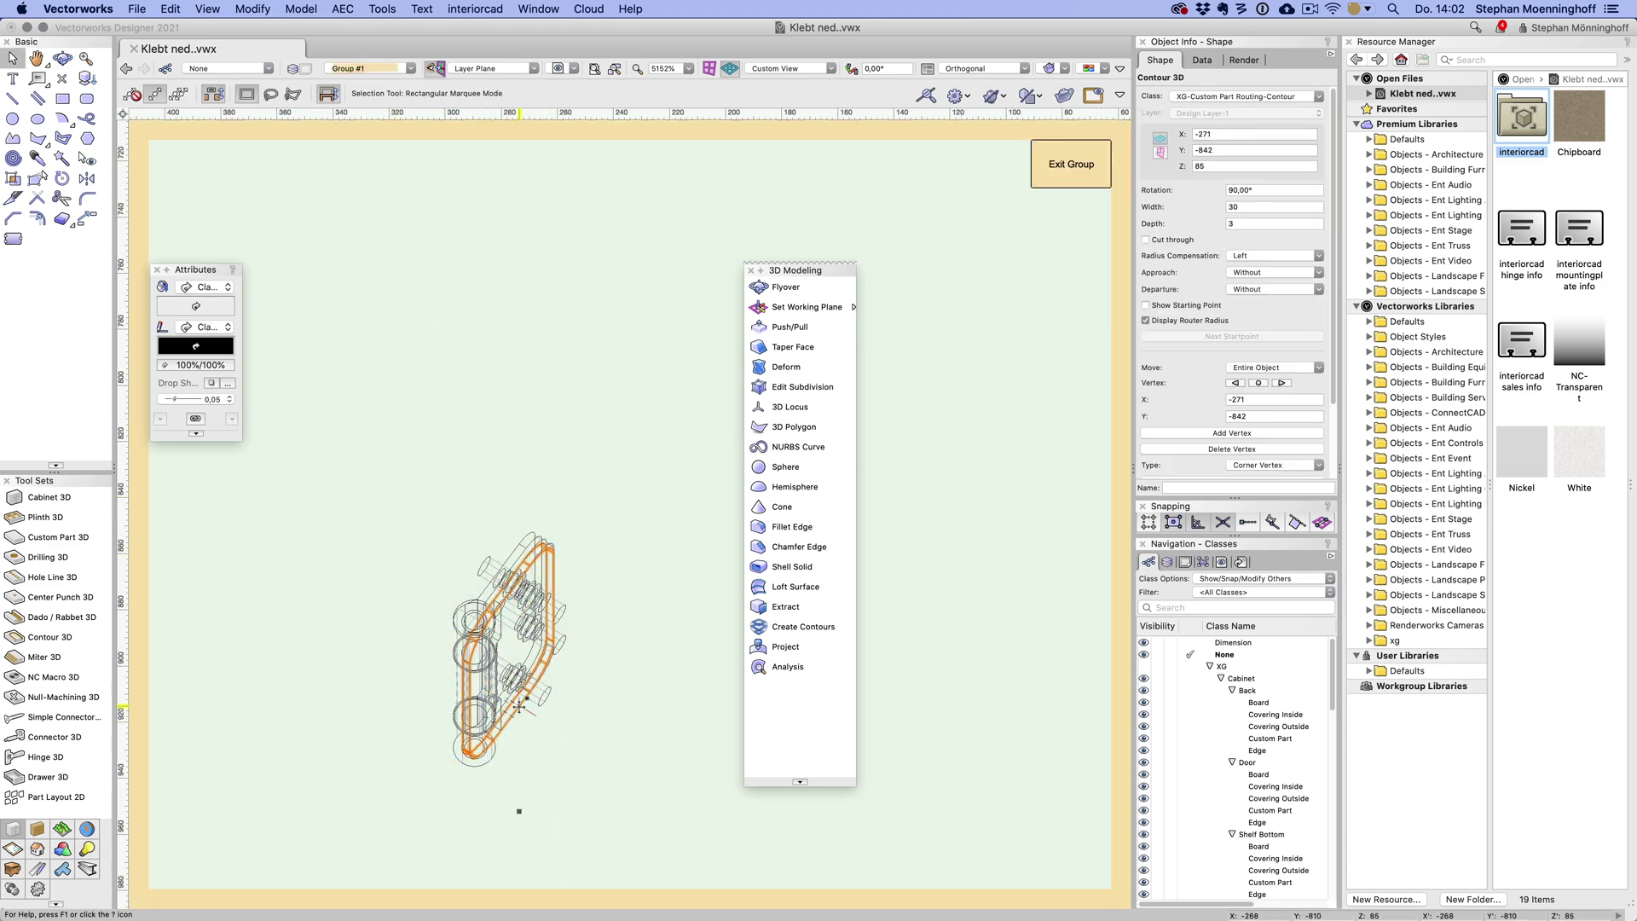
- In plan view, copy the contour recess about 13 mm to the left, clear of the hinge leaves
key("super+5")
scroll(664, 474, "up", 4)
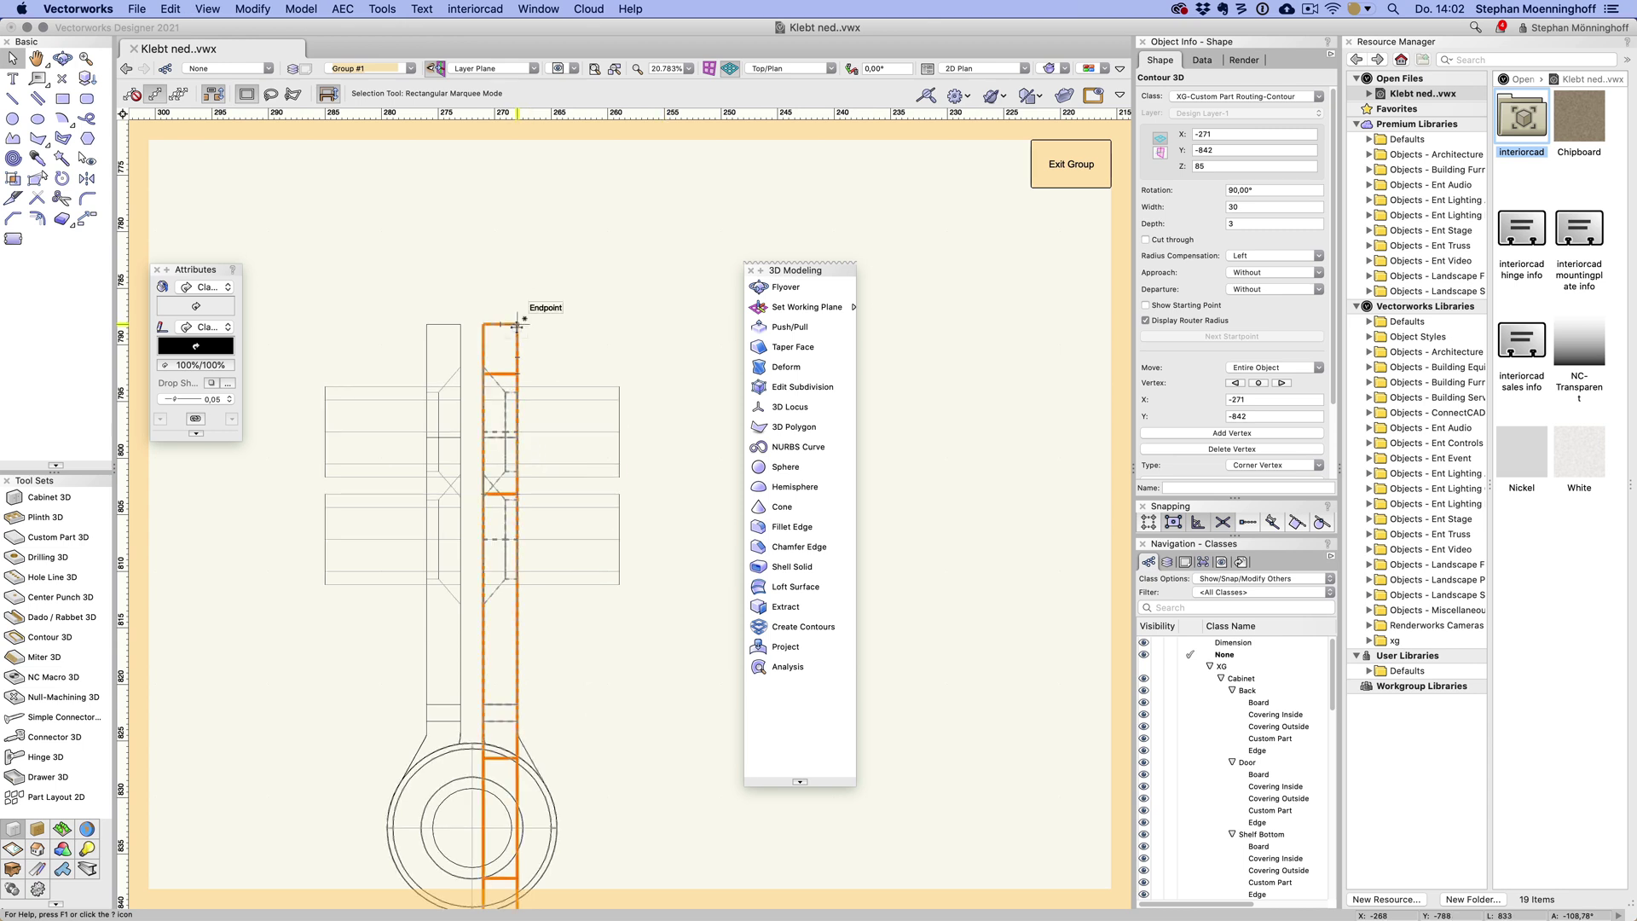
left_click_drag(518, 324, 369, 325)
scroll(376, 316, "down", 1)
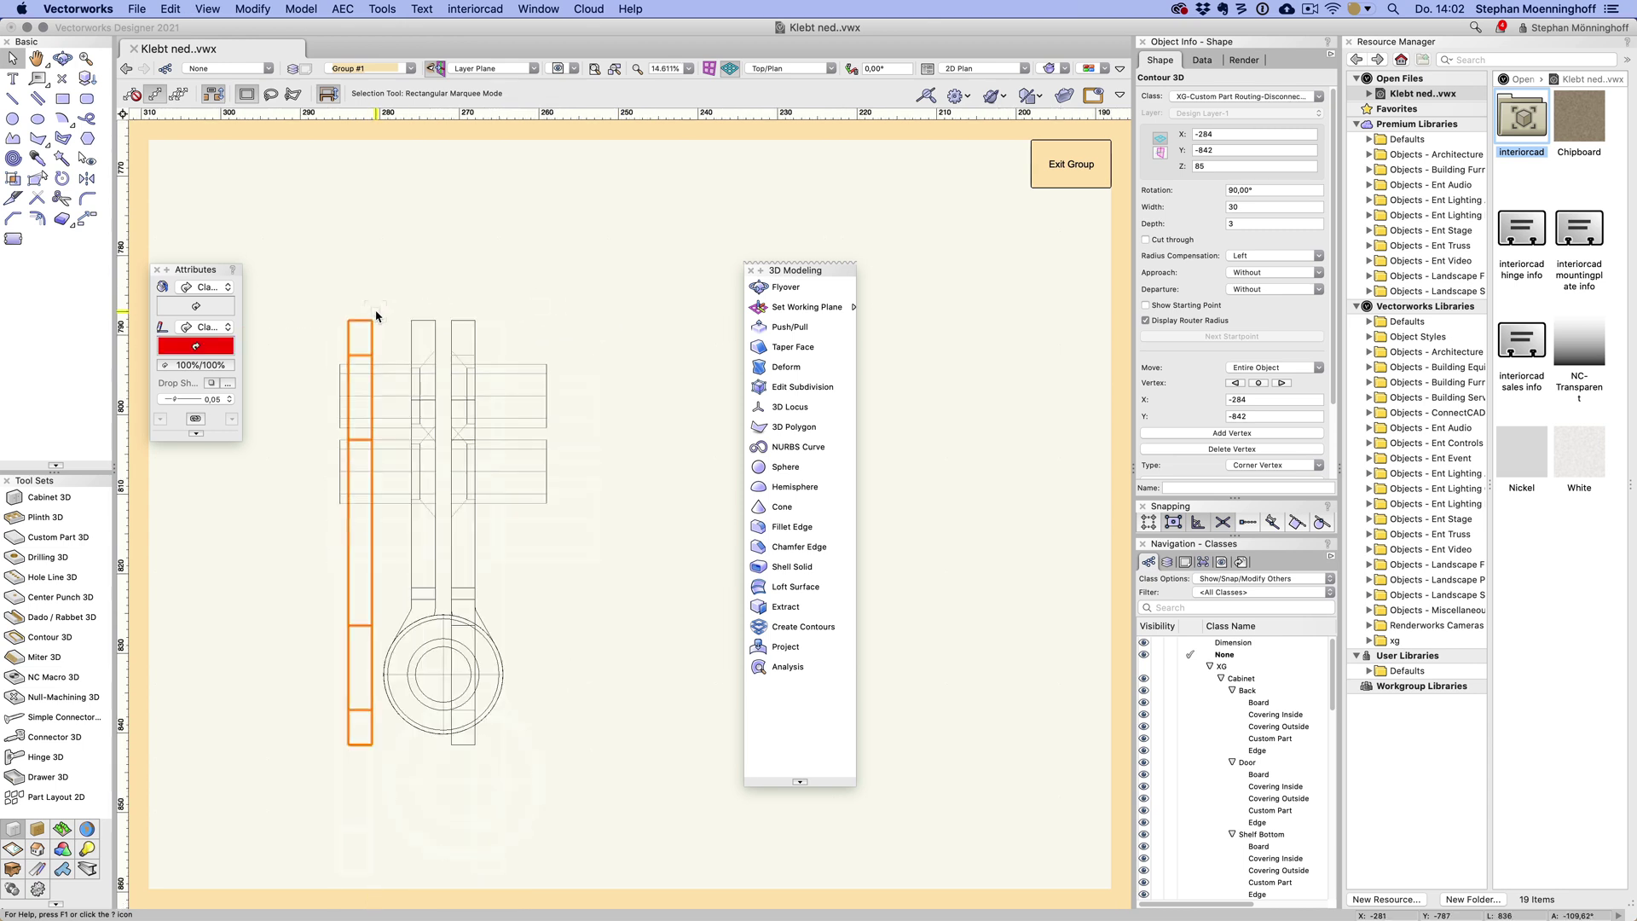
- Rotate the copied contour by 180°, align it with the other hinge leaf and exit the group
key("super+l")
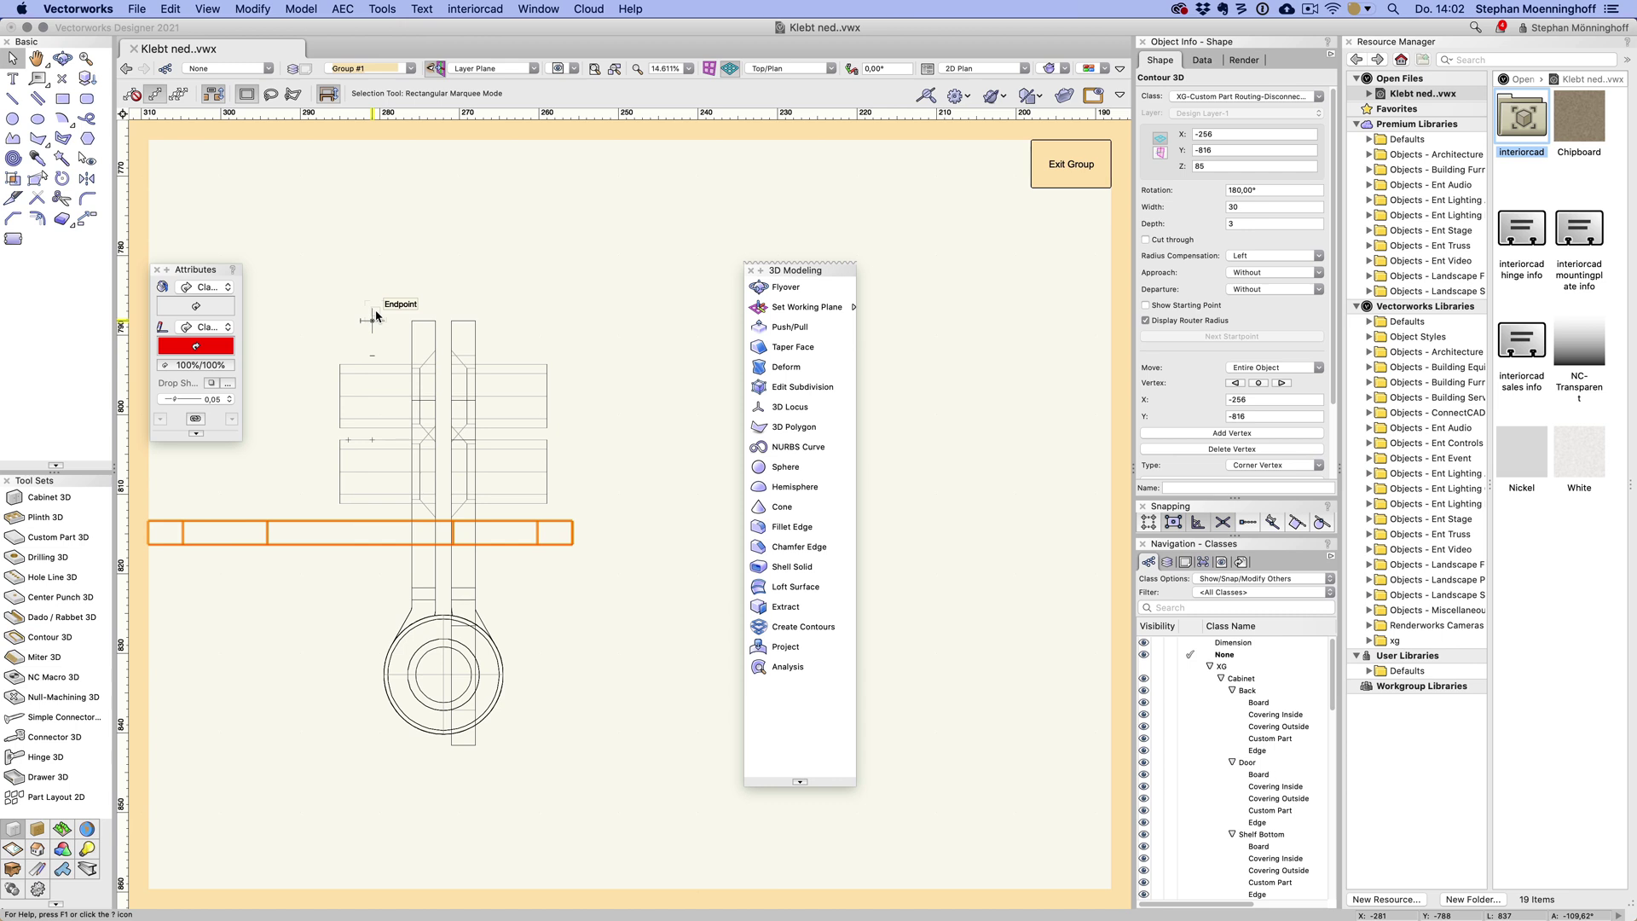
key("super+l")
left_click_drag(382, 320, 445, 320)
left_click(1072, 177)
- Delete the upper hinge and, in front view, copy the edited lower hinge straight up into its place
scroll(412, 811, "down", 4)
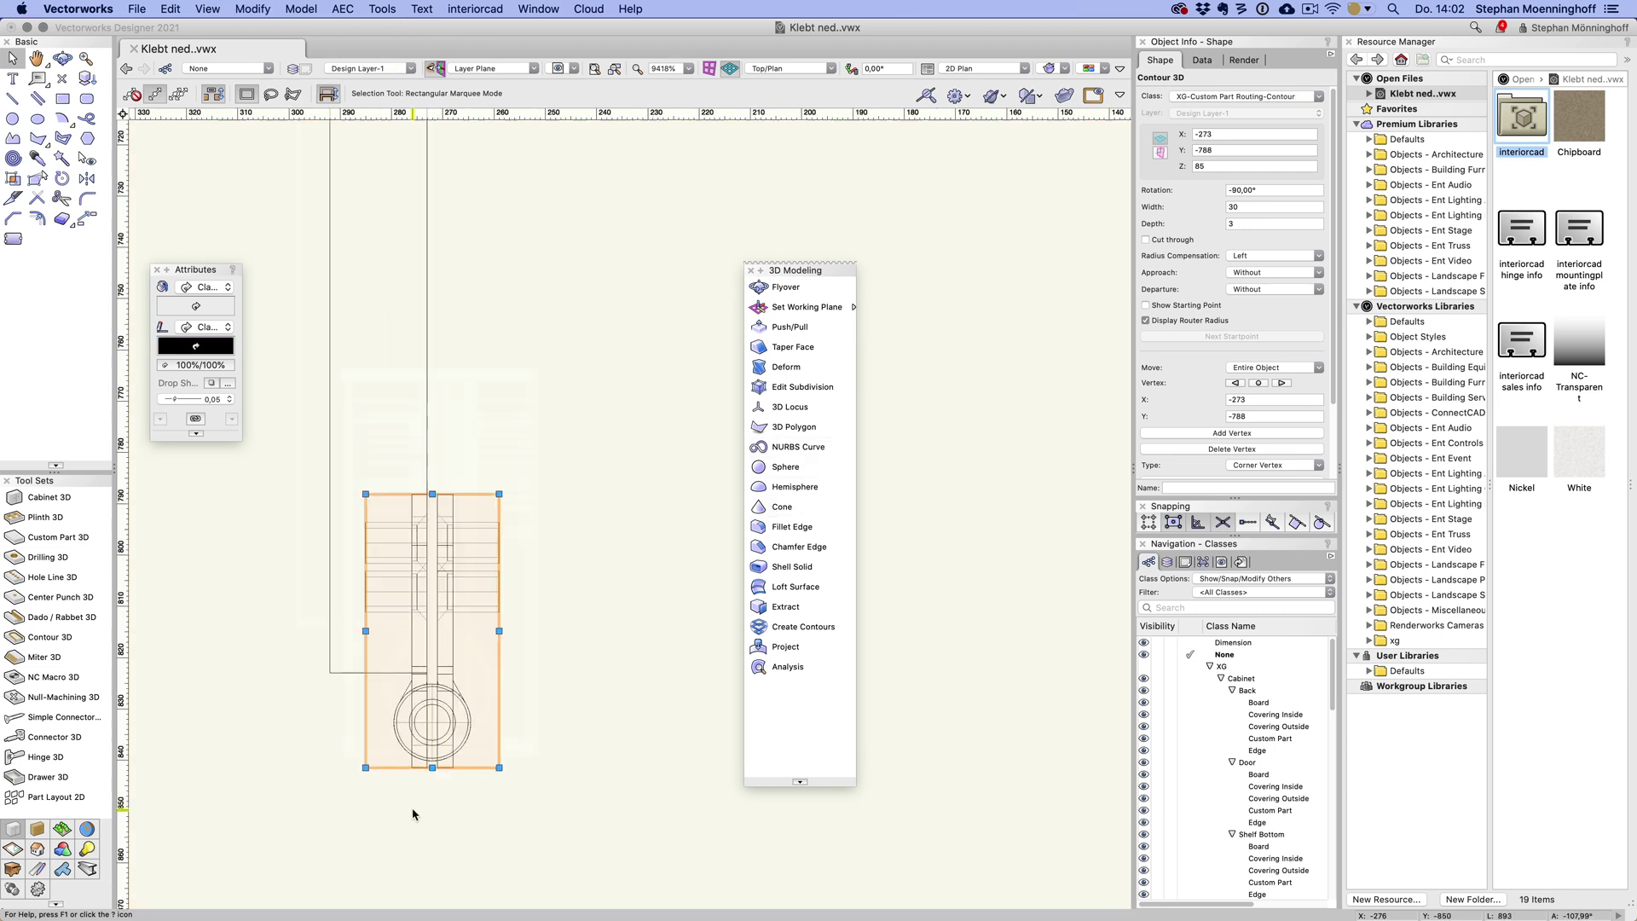
middle_click_drag(358, 789, 420, 358, "super")
double_click(377, 327)
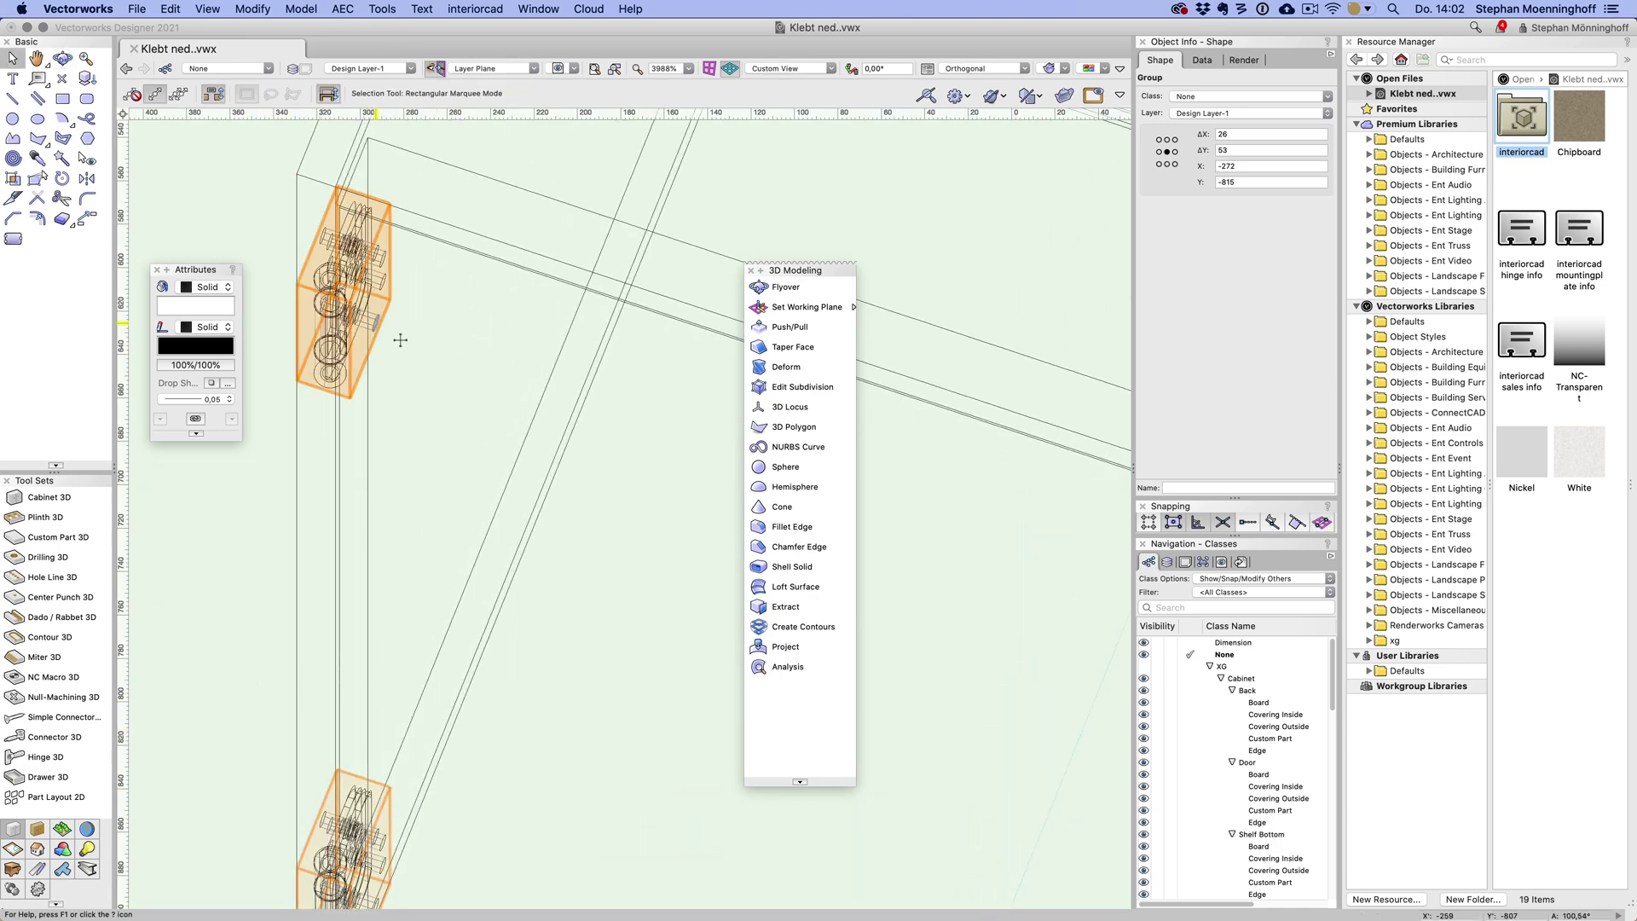
key("KP_2")
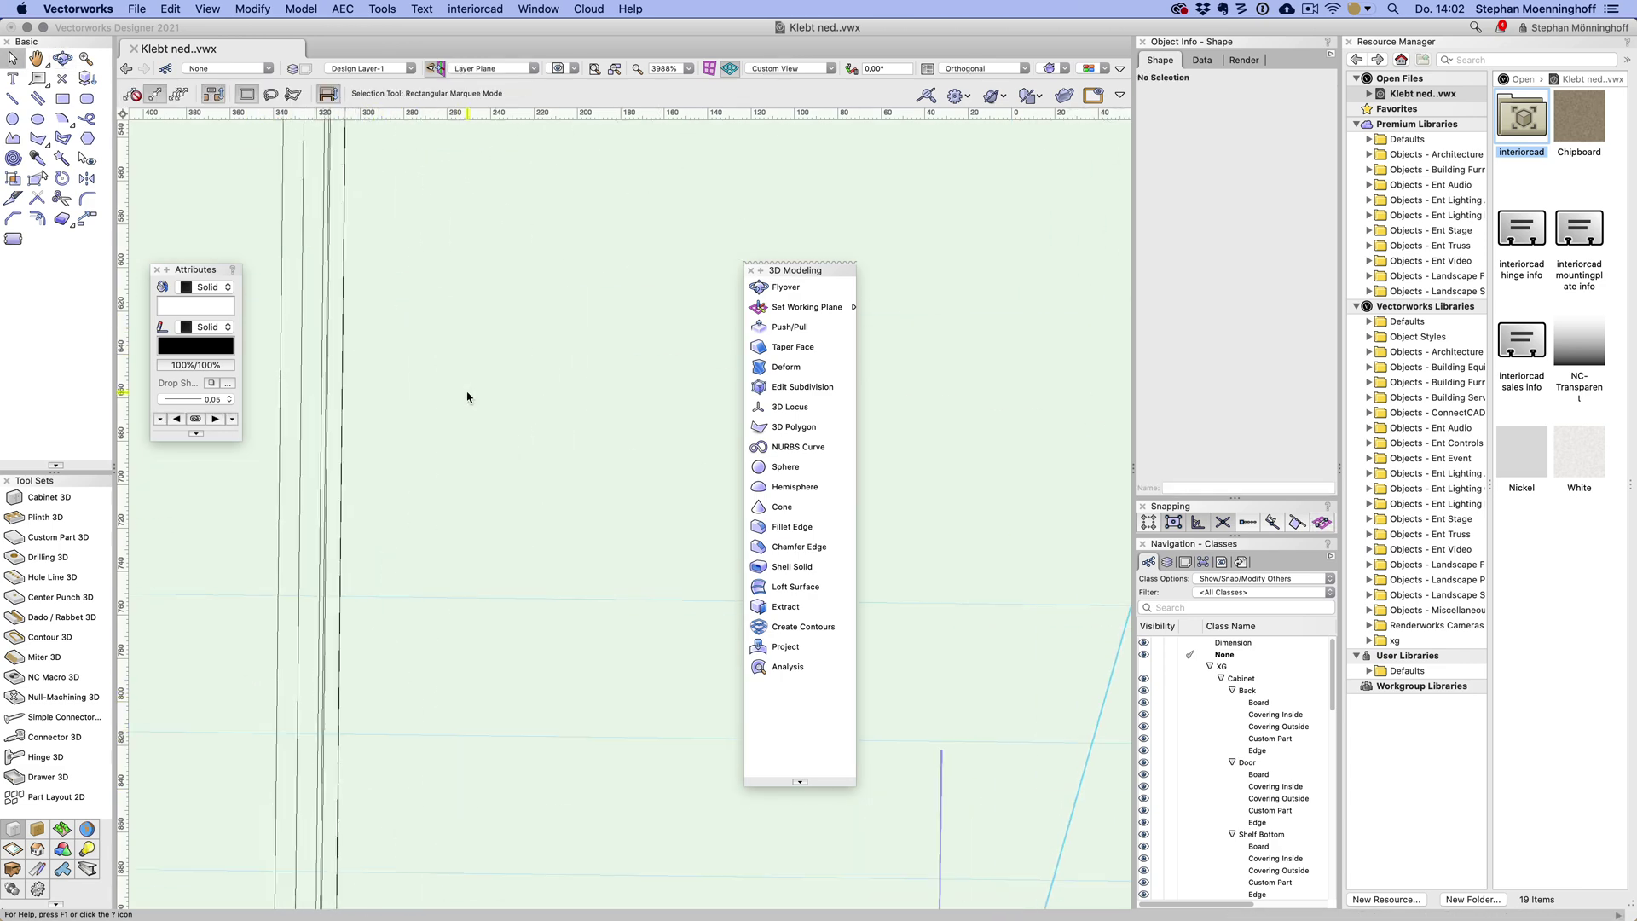
scroll(534, 380, "down", 3)
left_click_drag(465, 627, 464, 152)
scroll(404, 776, "down", 1)
scroll(404, 776, "down", 2)
scroll(269, 730, "down", 4)
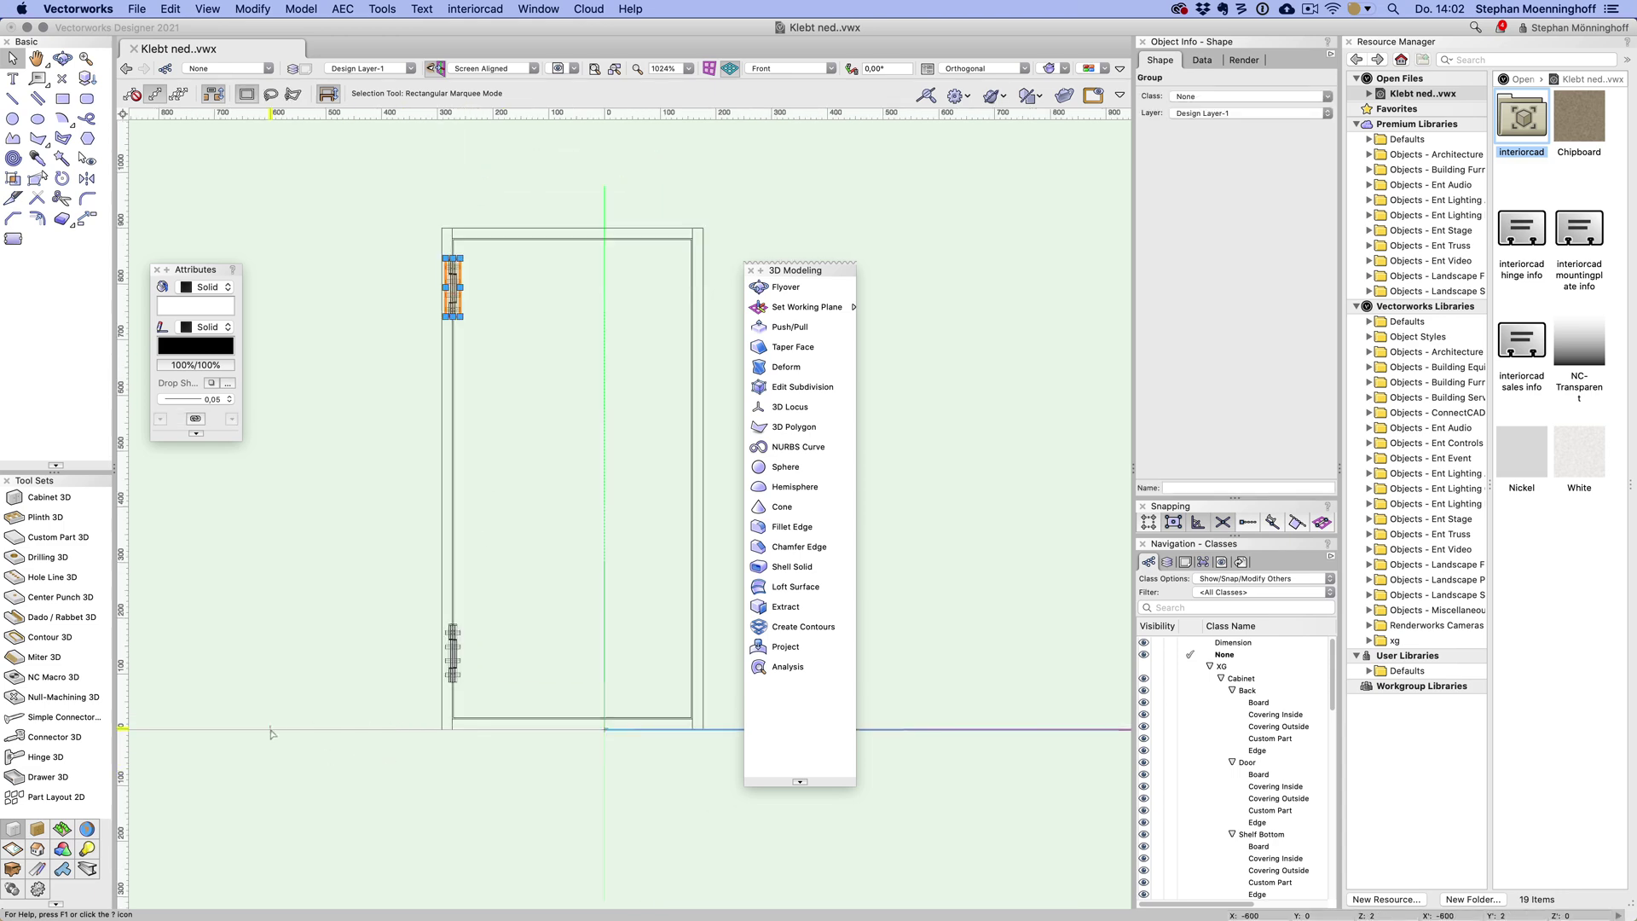
- Update the Part Layout 2D in plan view and check the left side for the recesses of both hinges
key("KP_0")
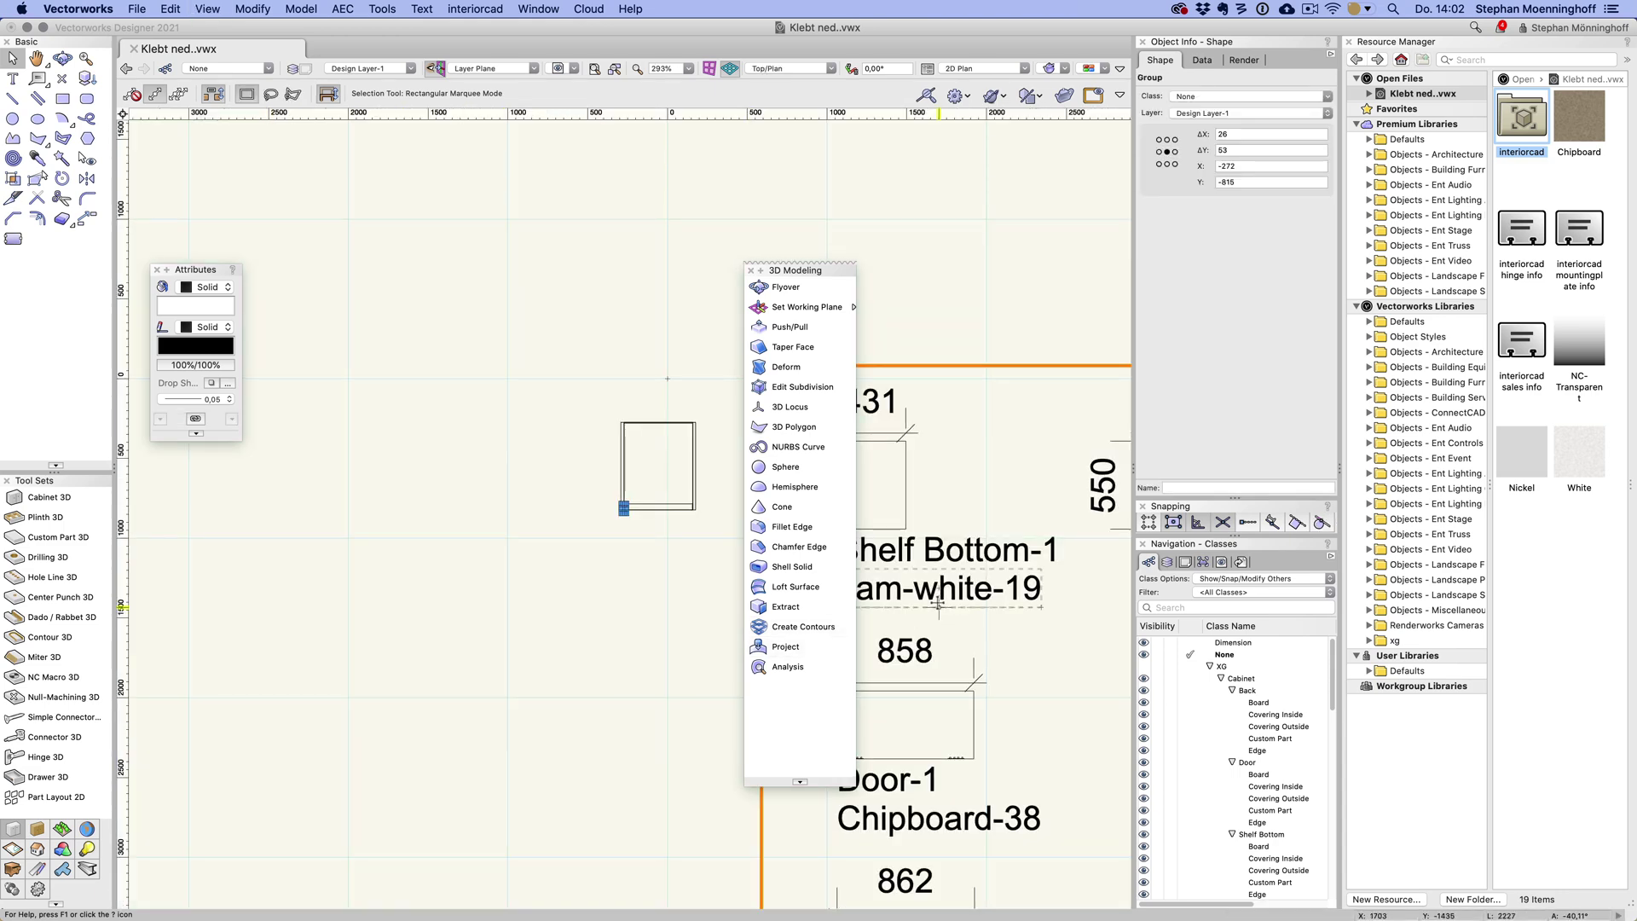
mouse_move(1028, 616)
middle_mouse_down()
mouse_move(374, 686)
mouse_move(163, 600)
middle_mouse_up()
key("x")
left_click(363, 616)
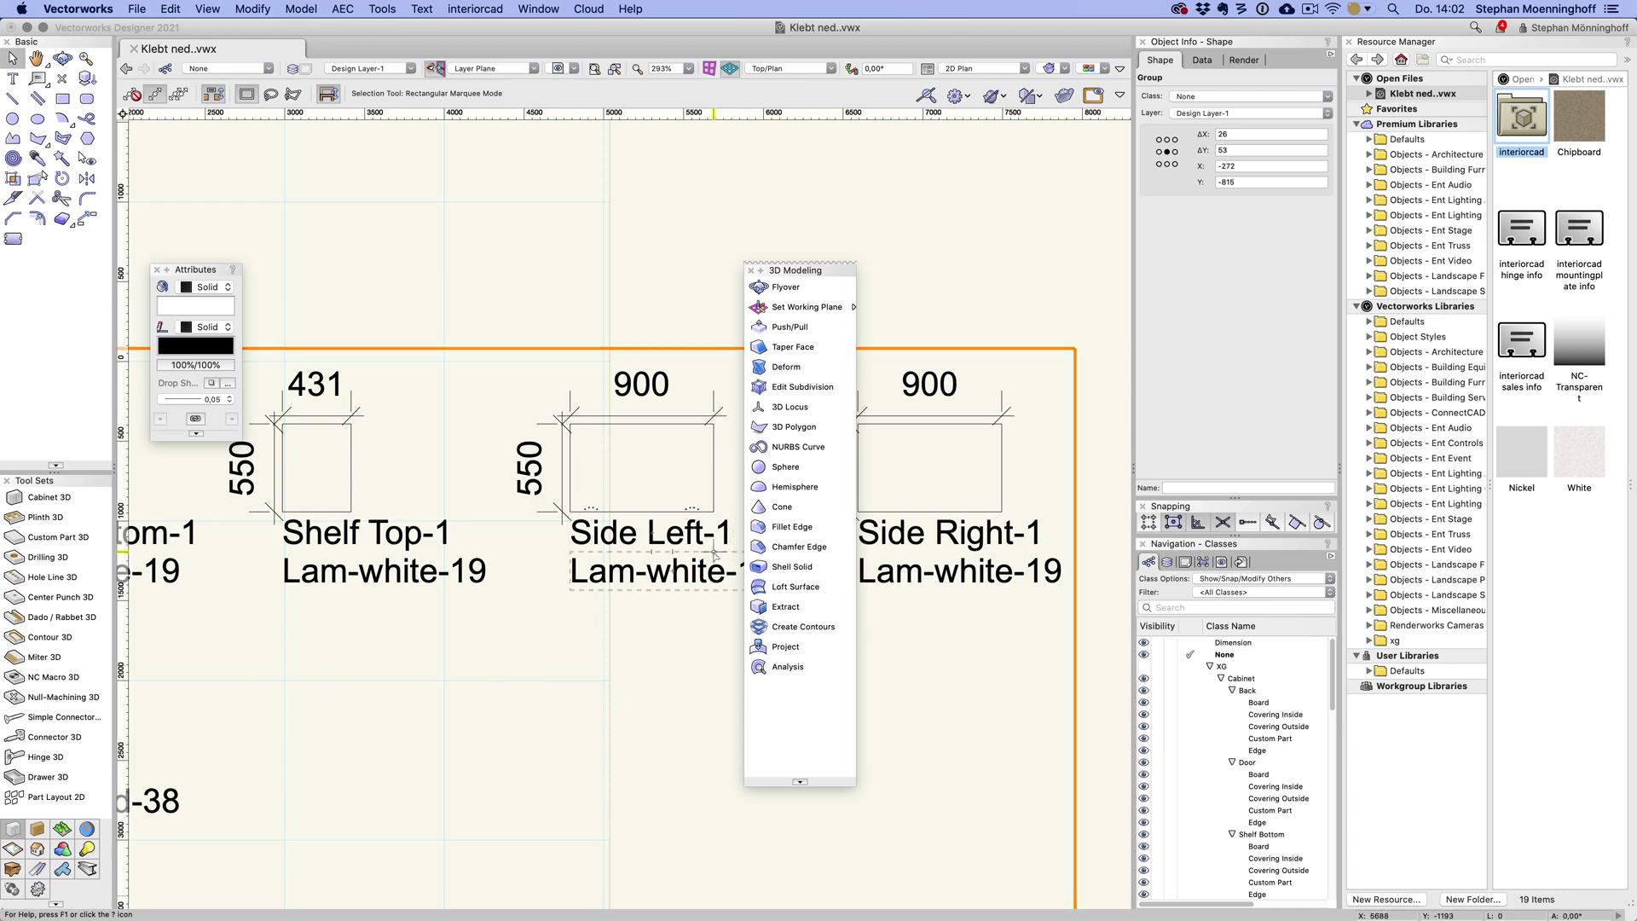
scroll(1185, 290, "up", 8)
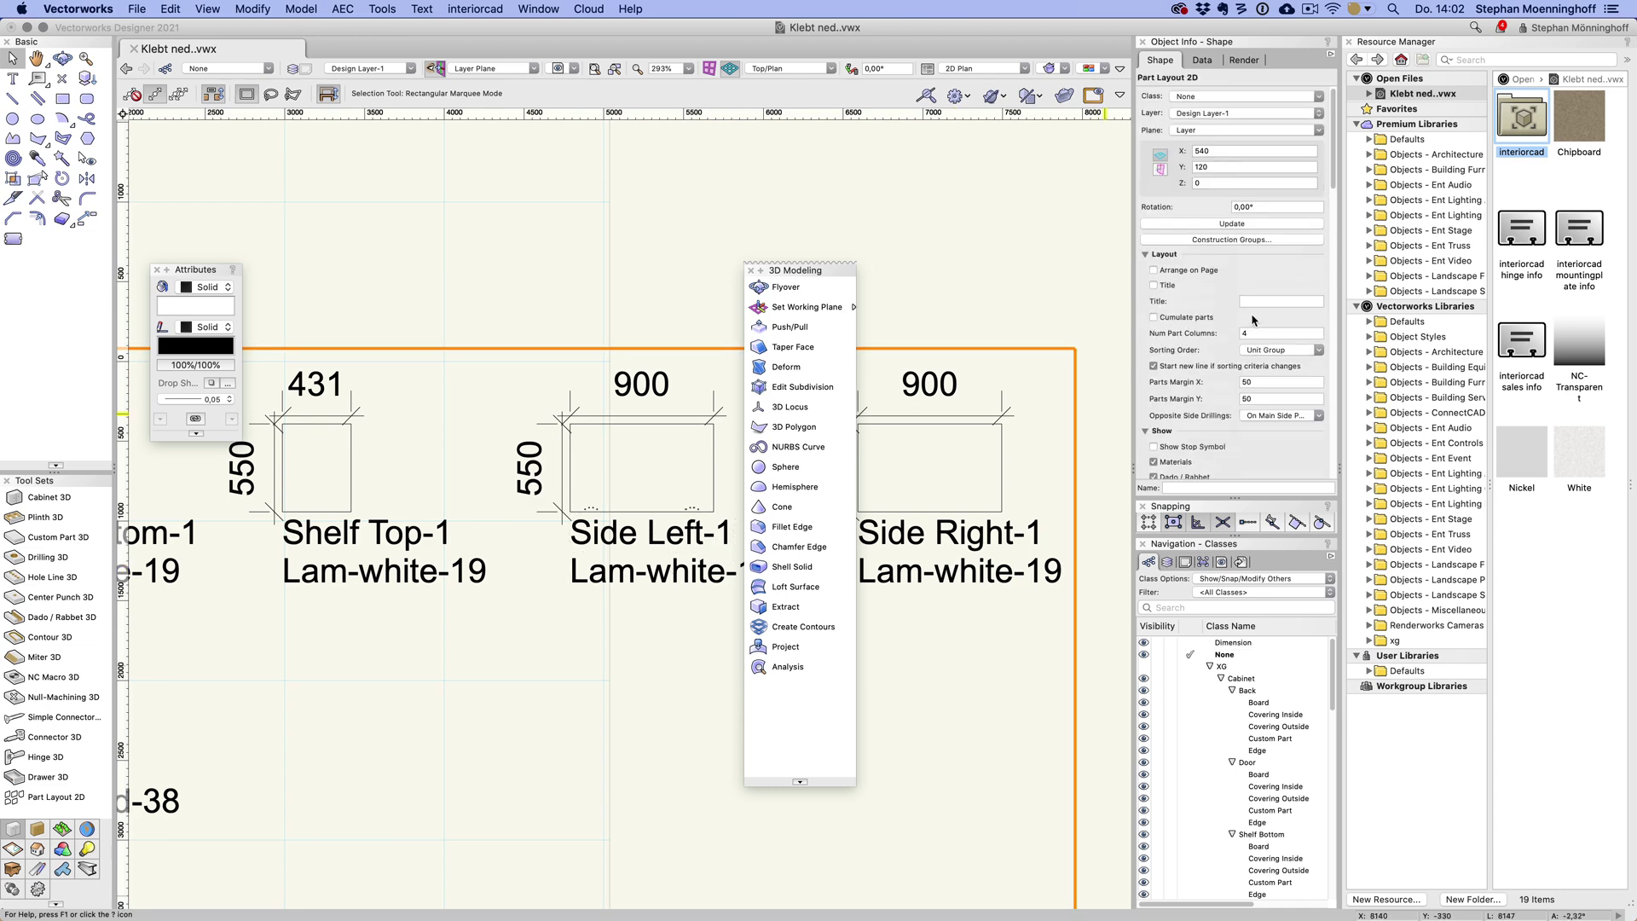
left_click(890, 335)
scroll(712, 506, "up", 3)
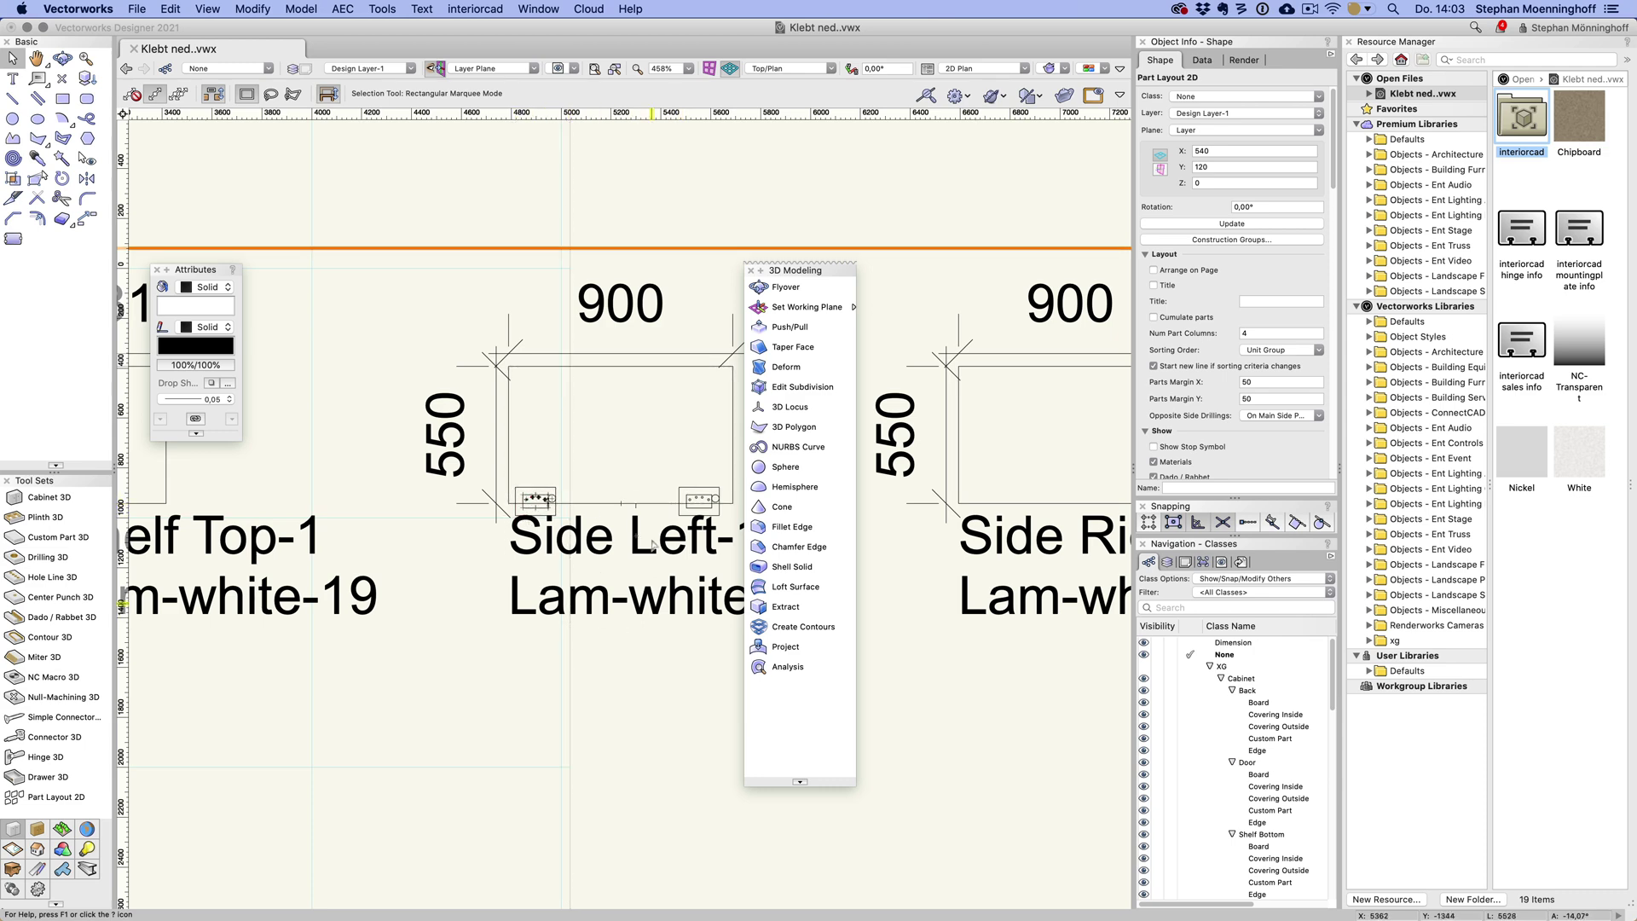
- Try to move the cabinet aside in a 3D view to test whether the hinges follow it
scroll(653, 544, "down", 12)
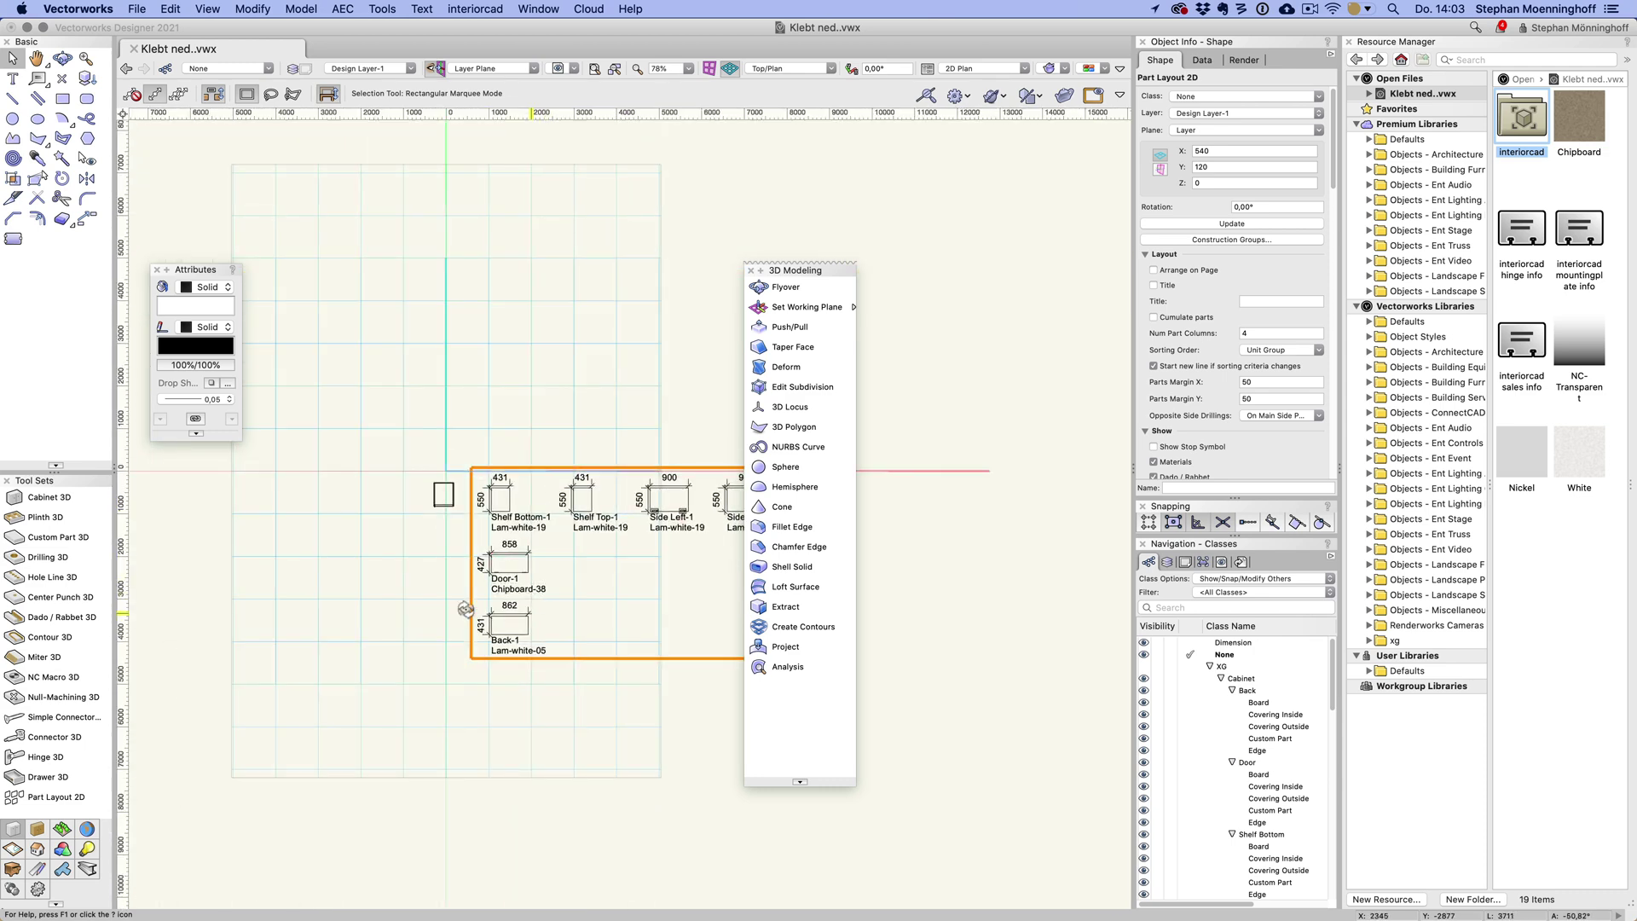
middle_click_drag(466, 609, 460, 442, "super")
scroll(490, 475, "up", 8)
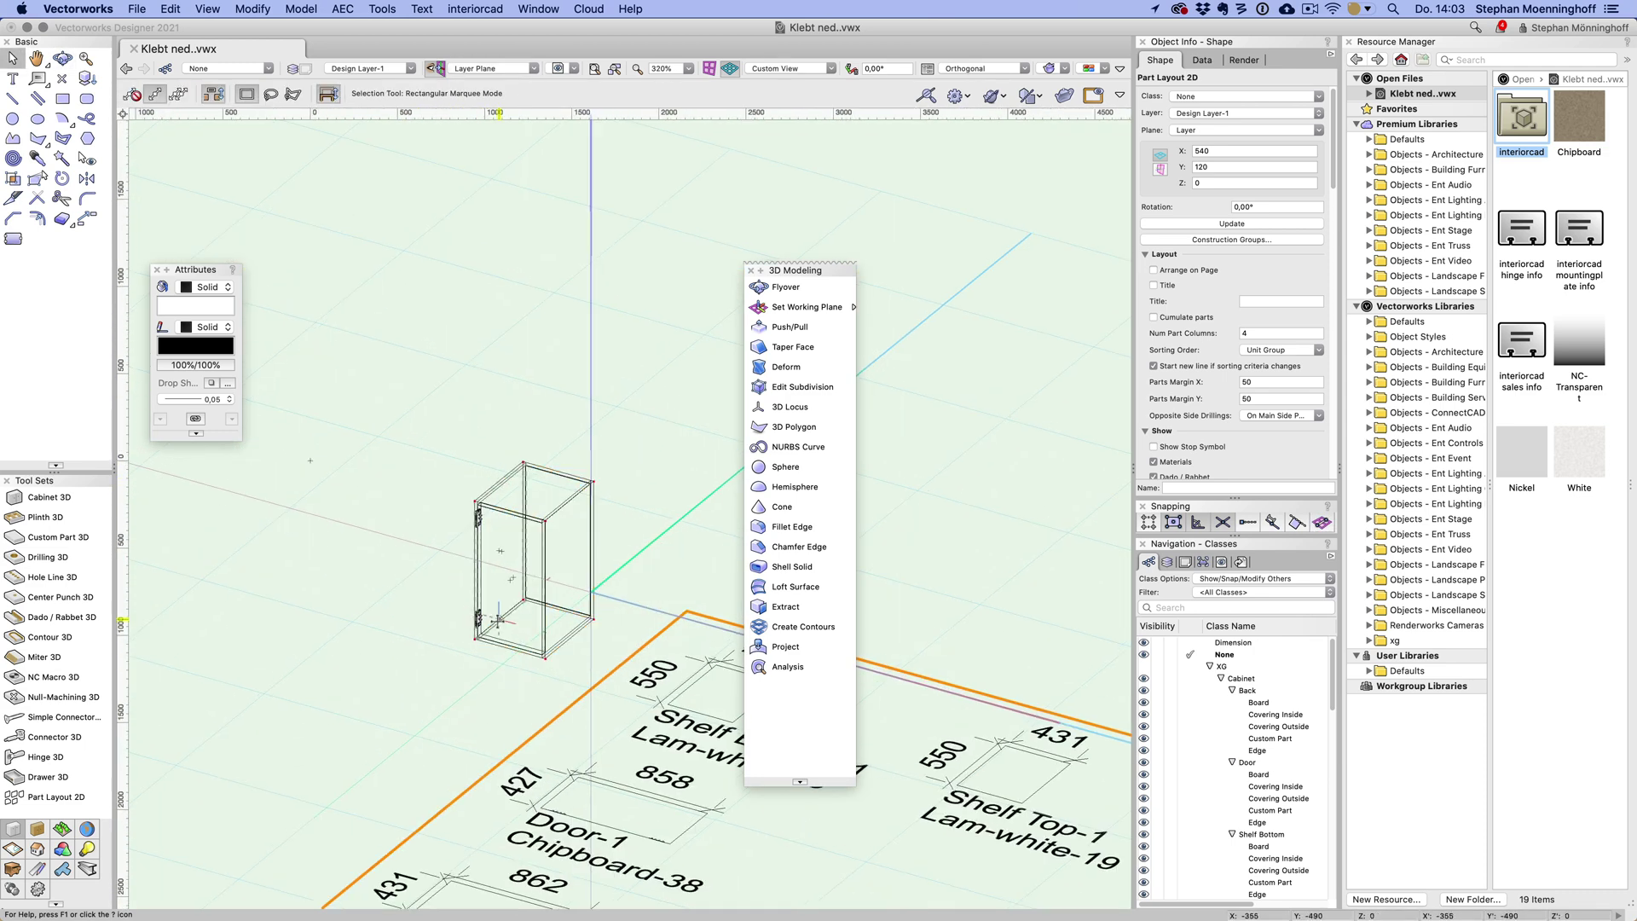
left_click_drag(509, 647, 424, 622)
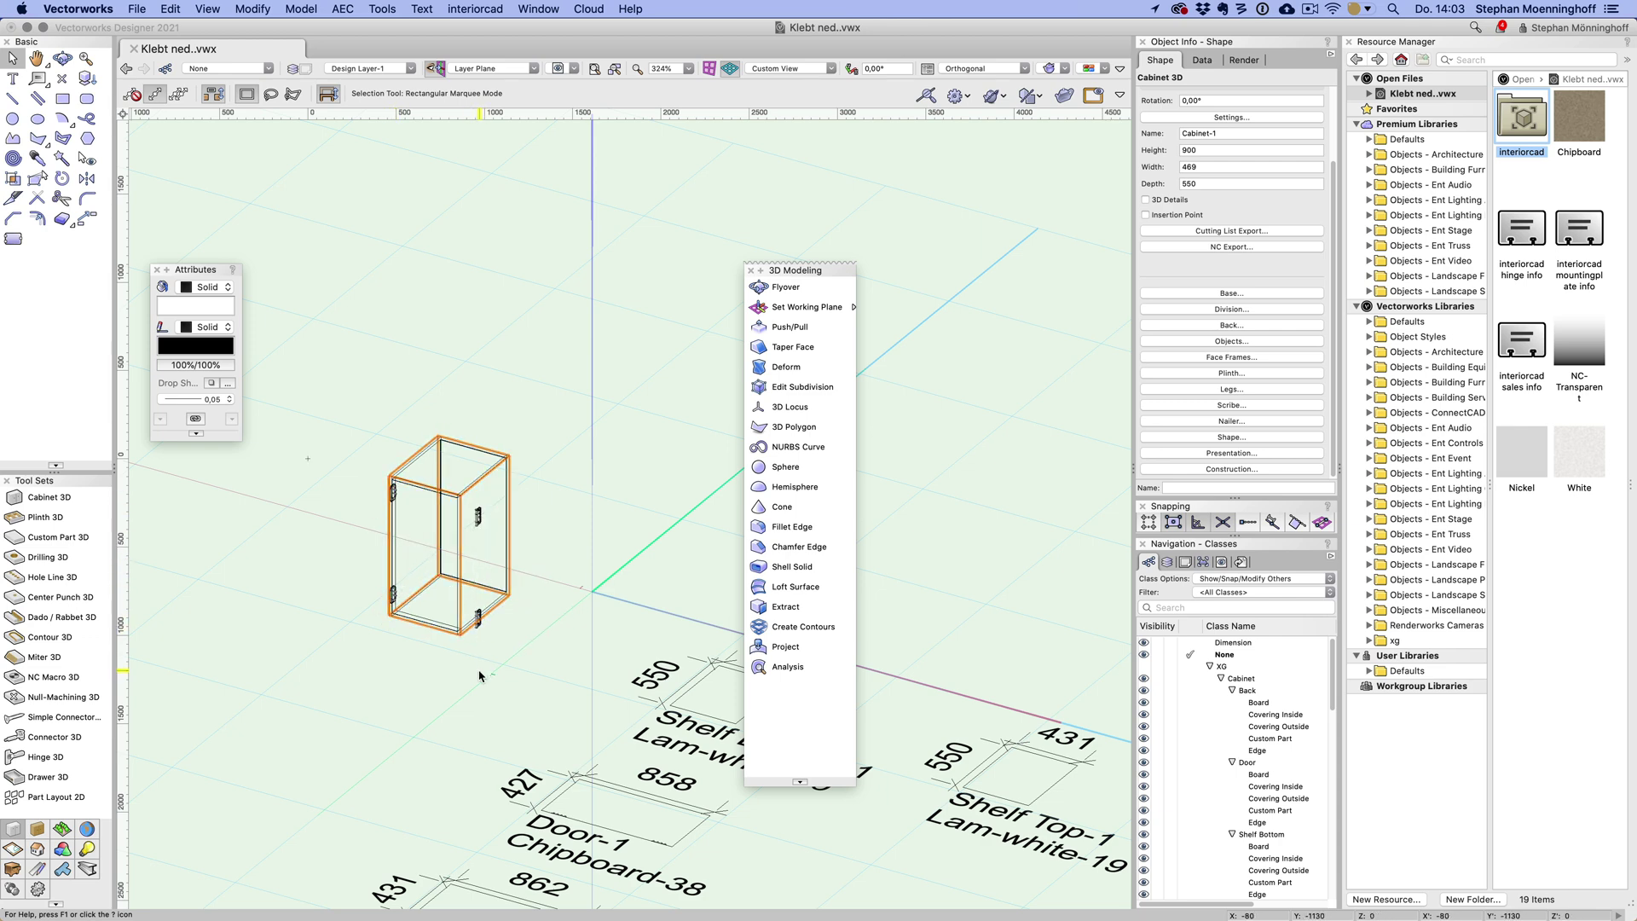
scroll(479, 676, "up", 4)
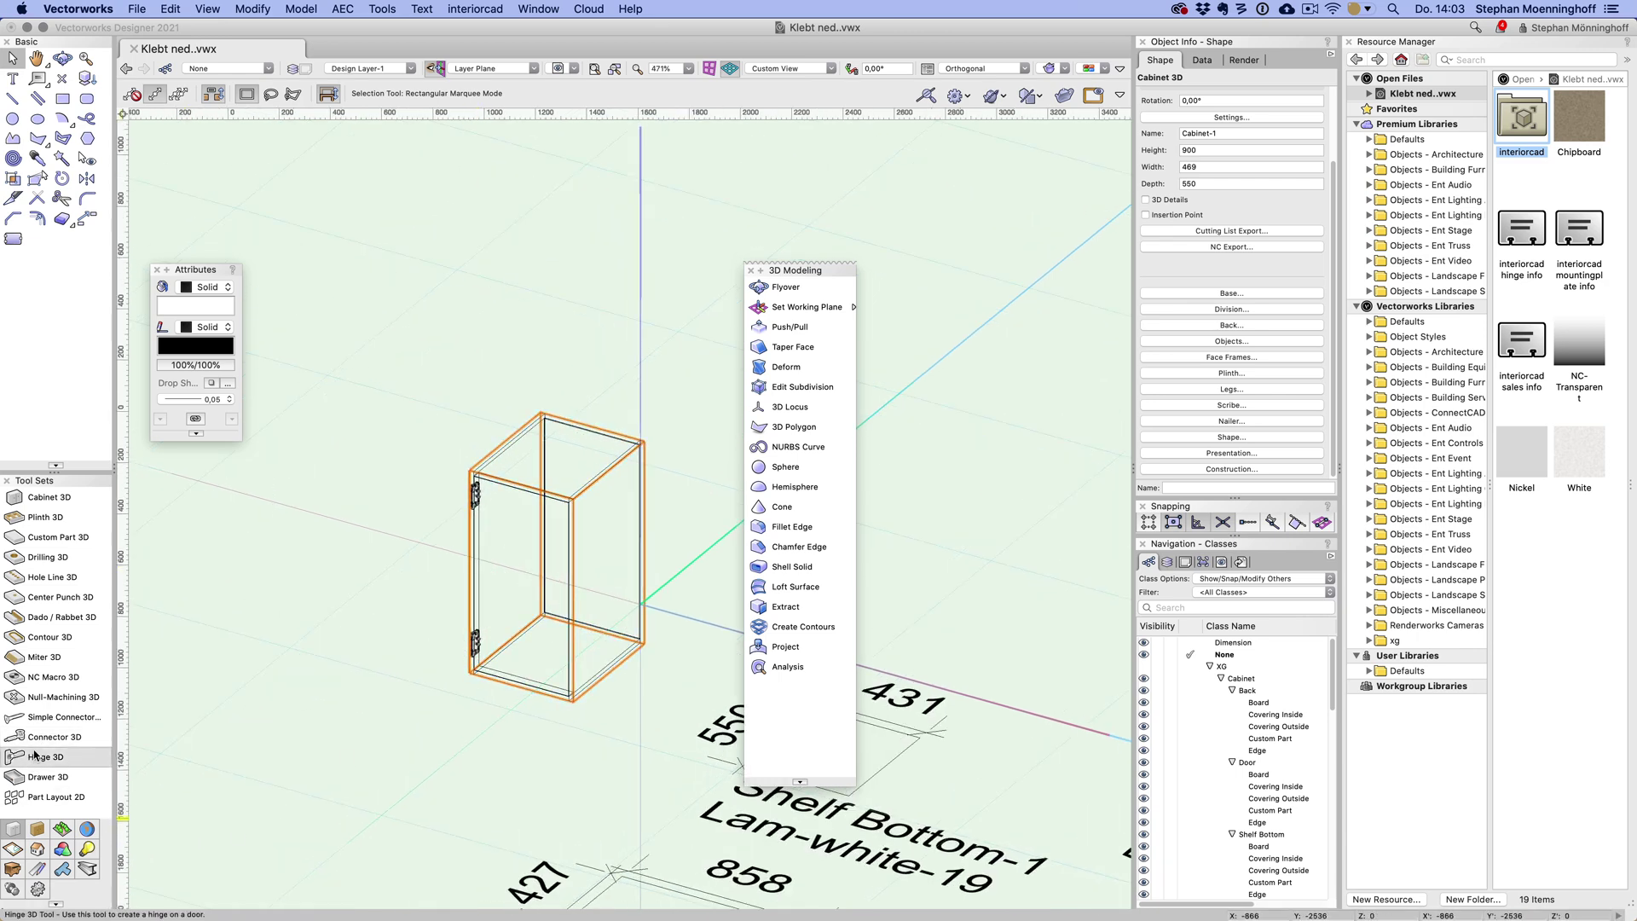
- Delete the upper hinge group from the cabinet
scroll(367, 630, "up", 2)
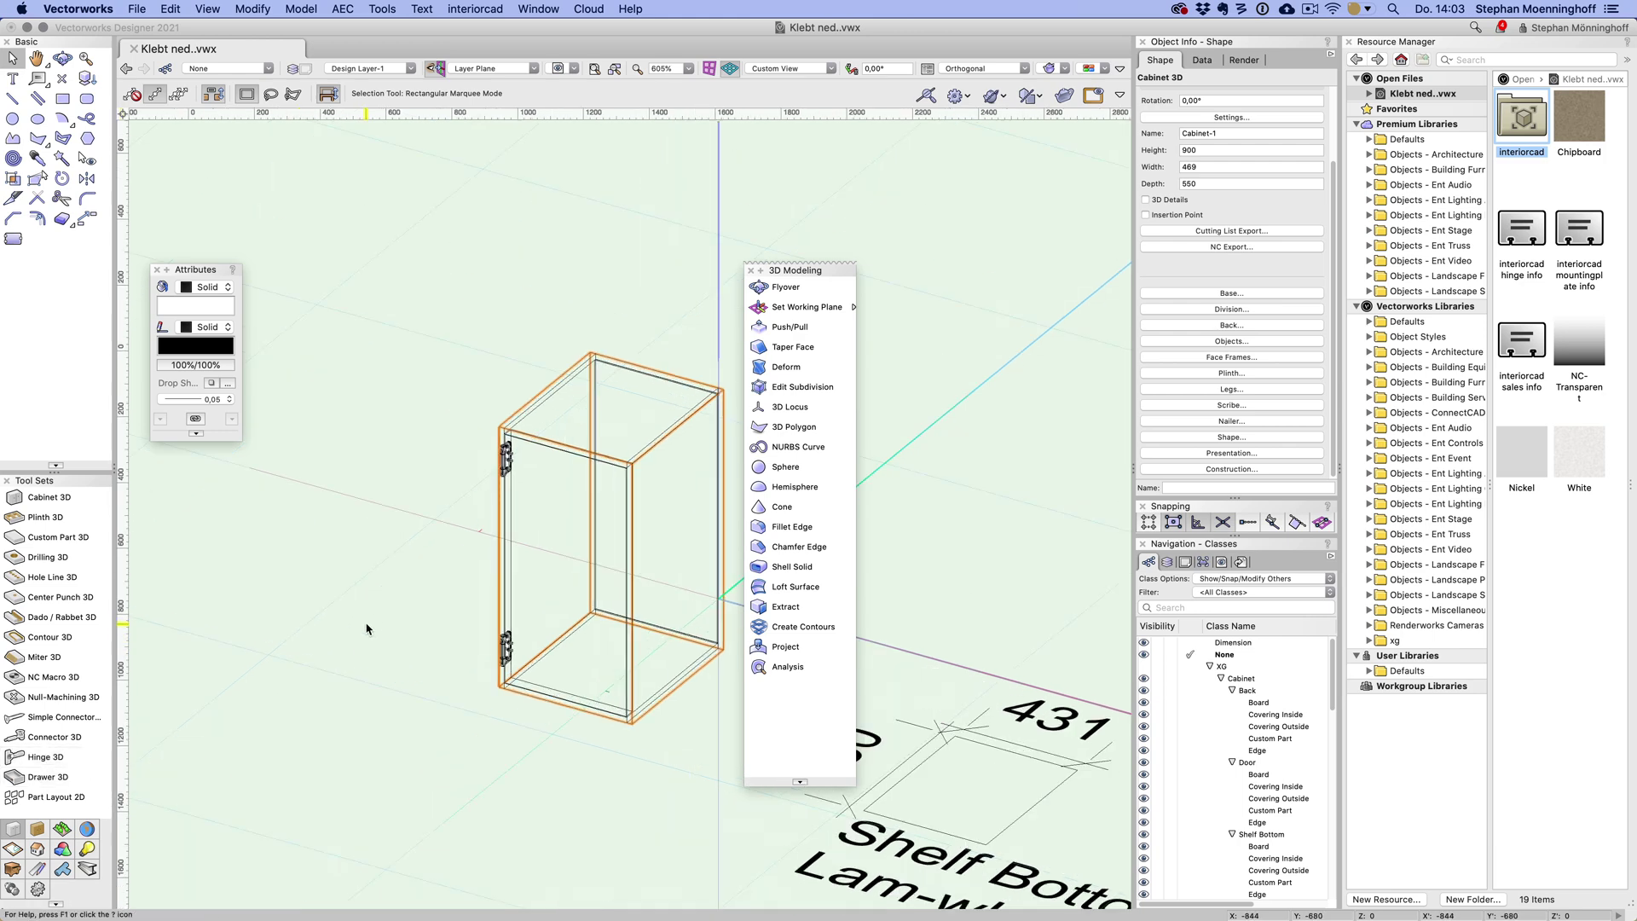
key("super+k")
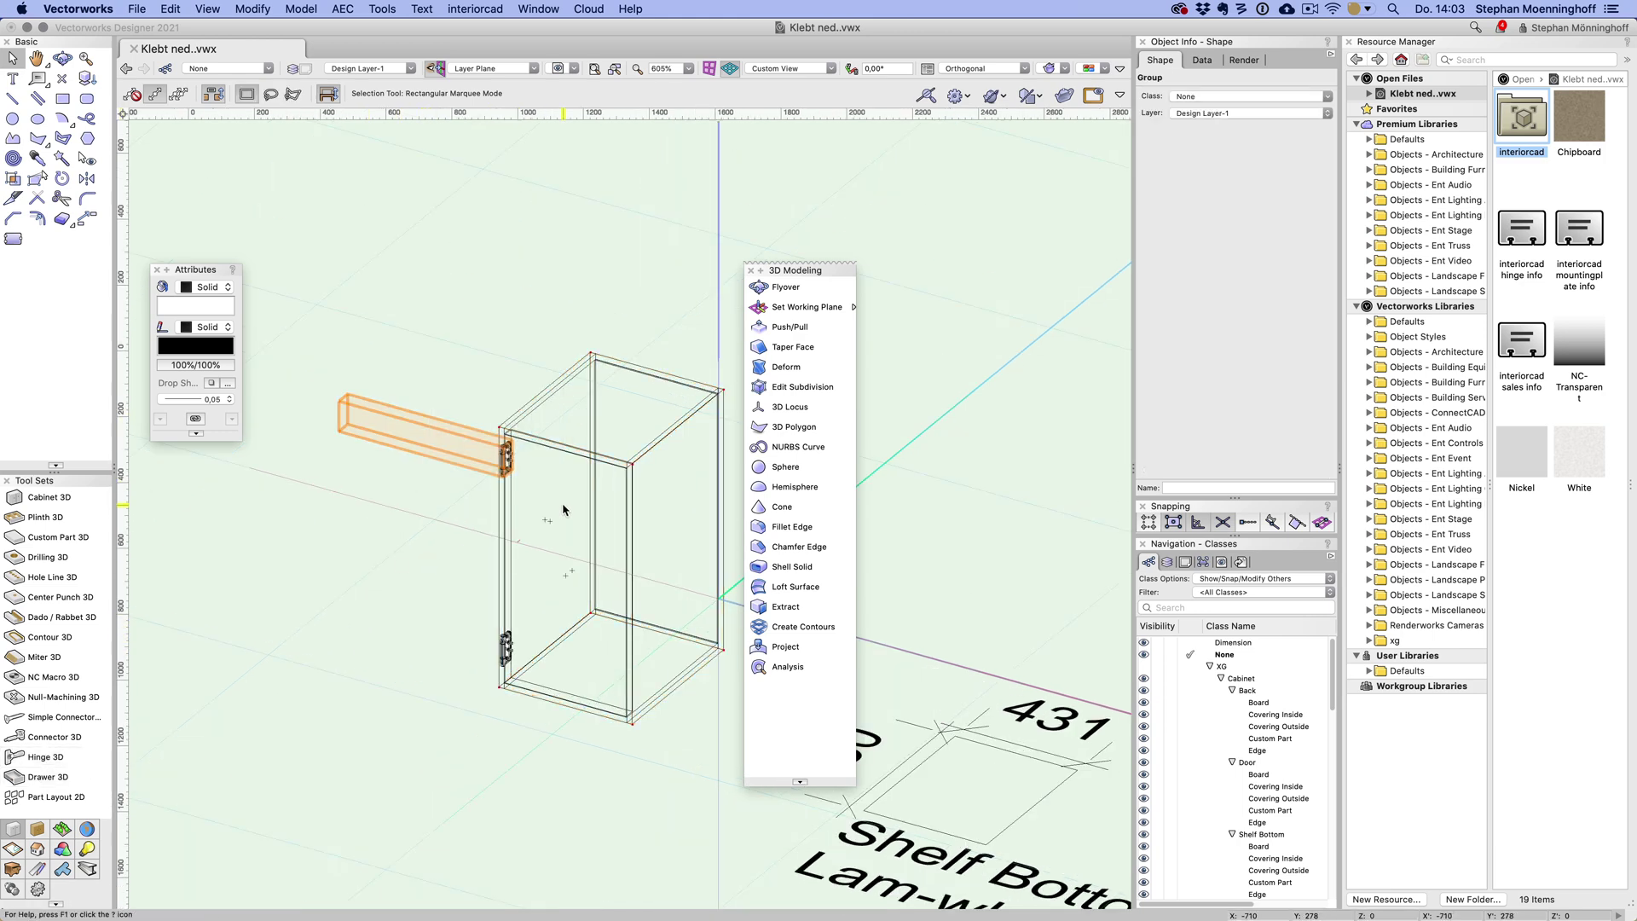
key("Delete")
- Assign the fitting type User Defined to the lower hinge group
left_click_drag(431, 573, 521, 717)
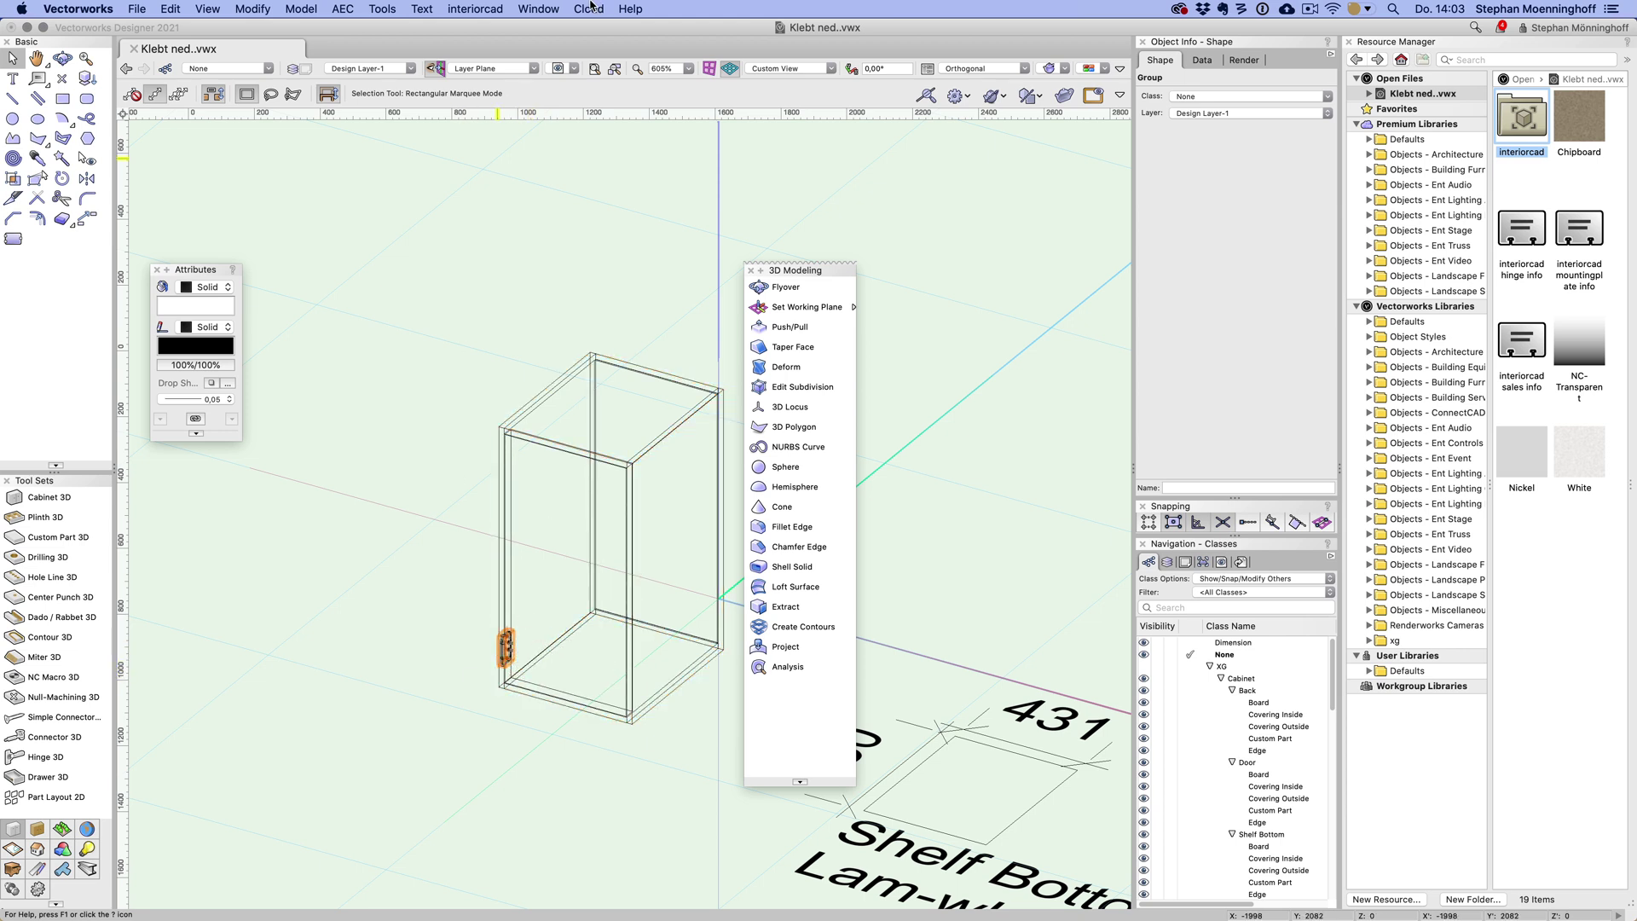
left_click(503, 7)
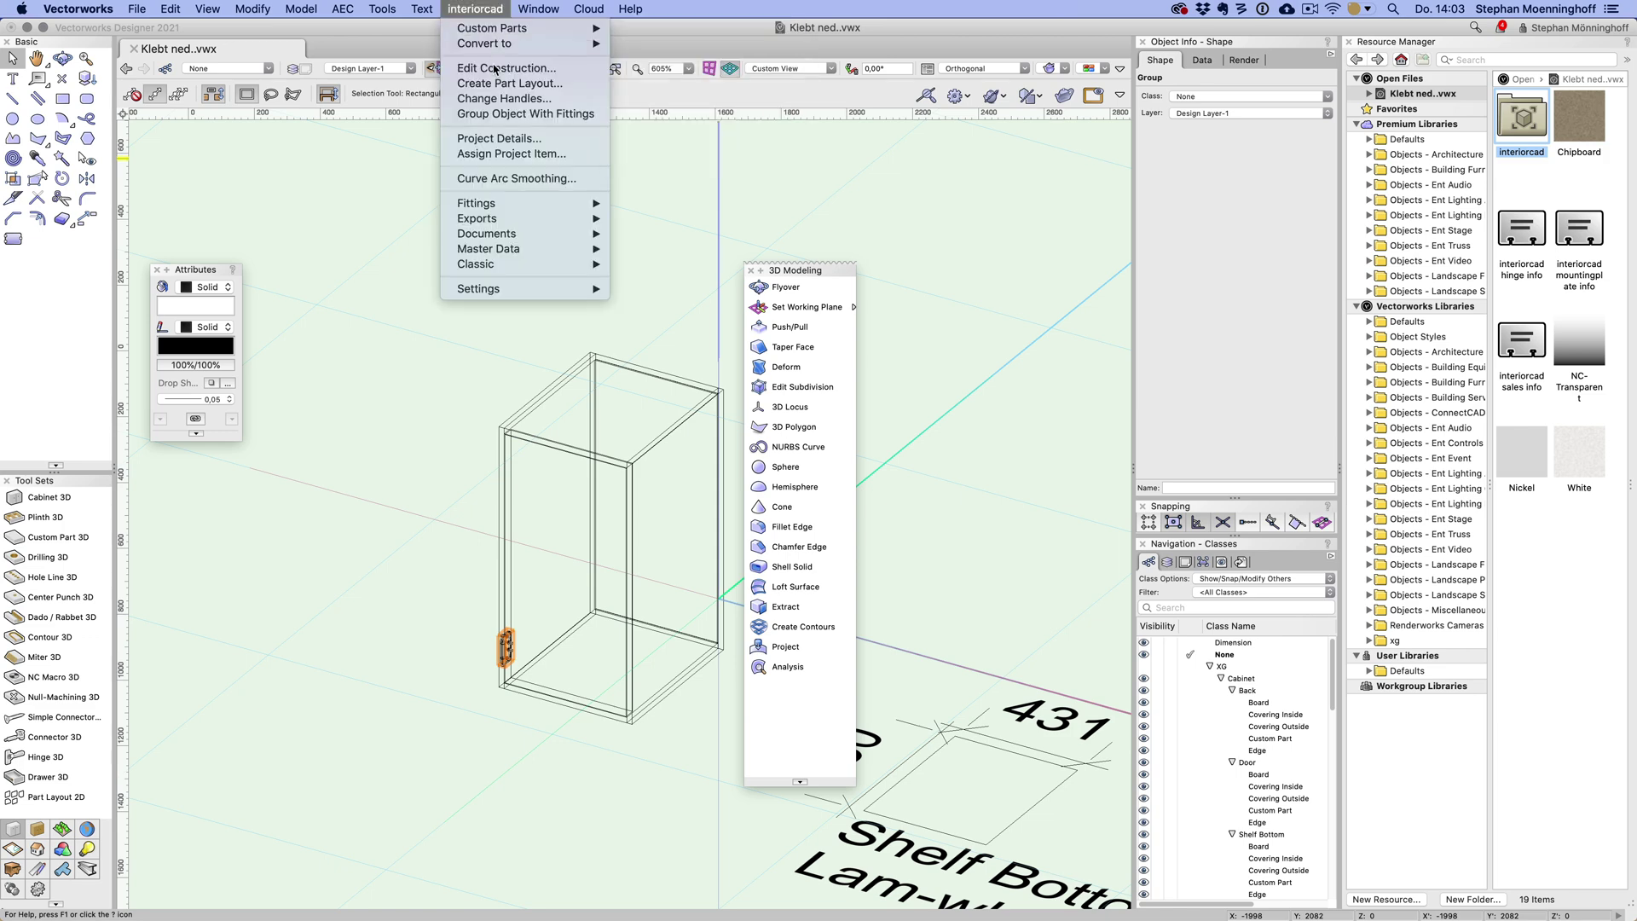
mouse_move(505, 203)
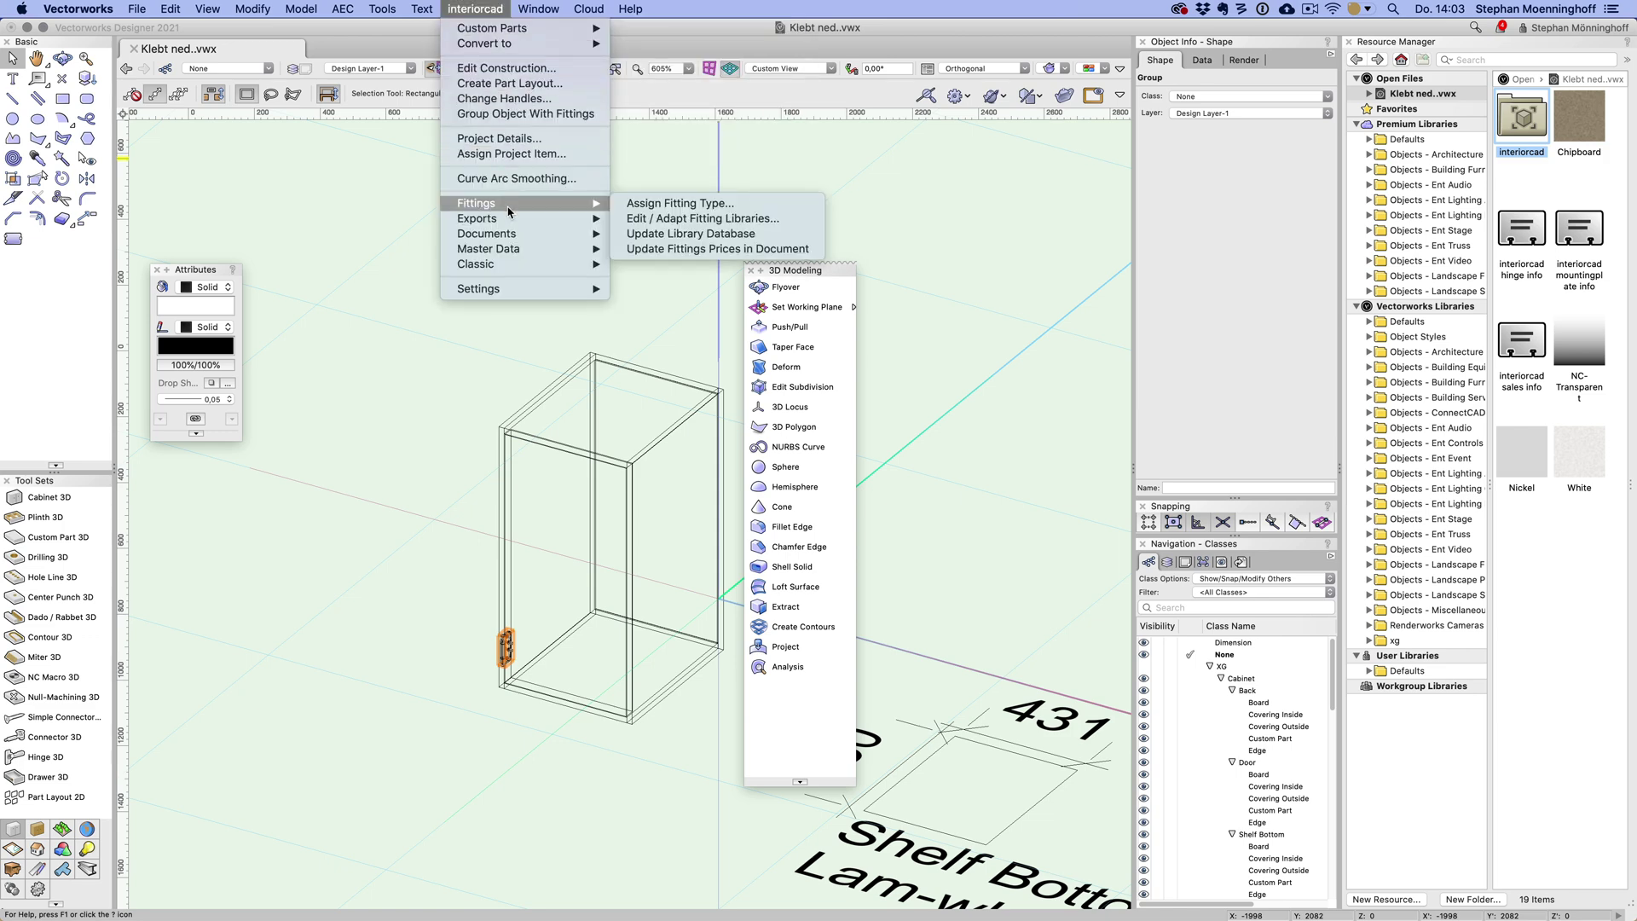
left_click(719, 204)
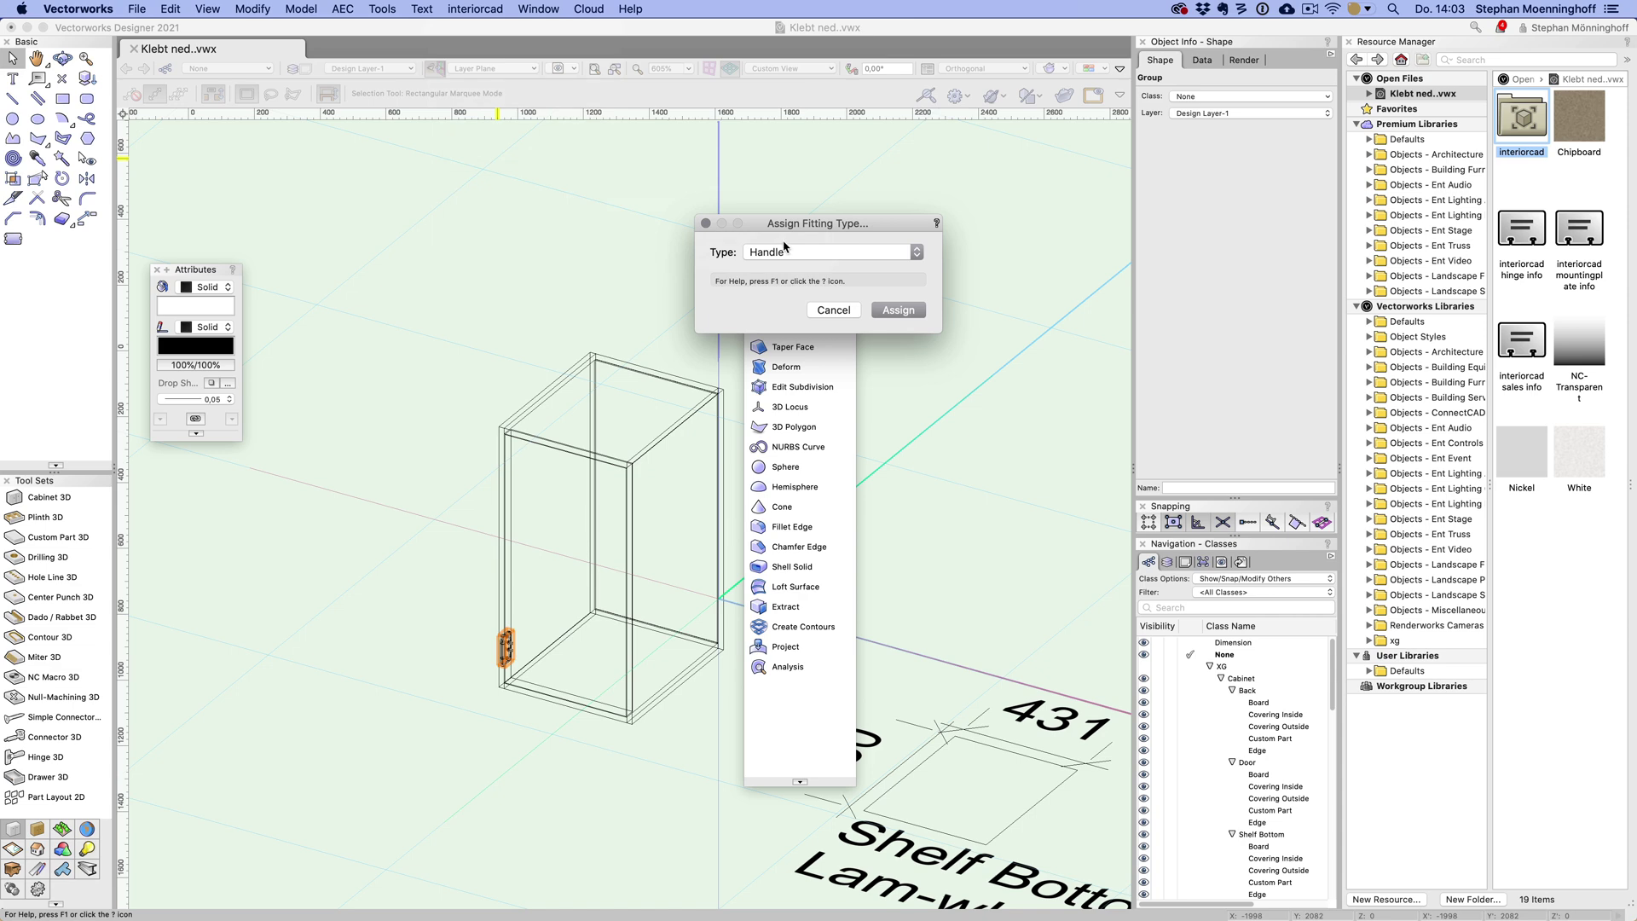
key("Return")
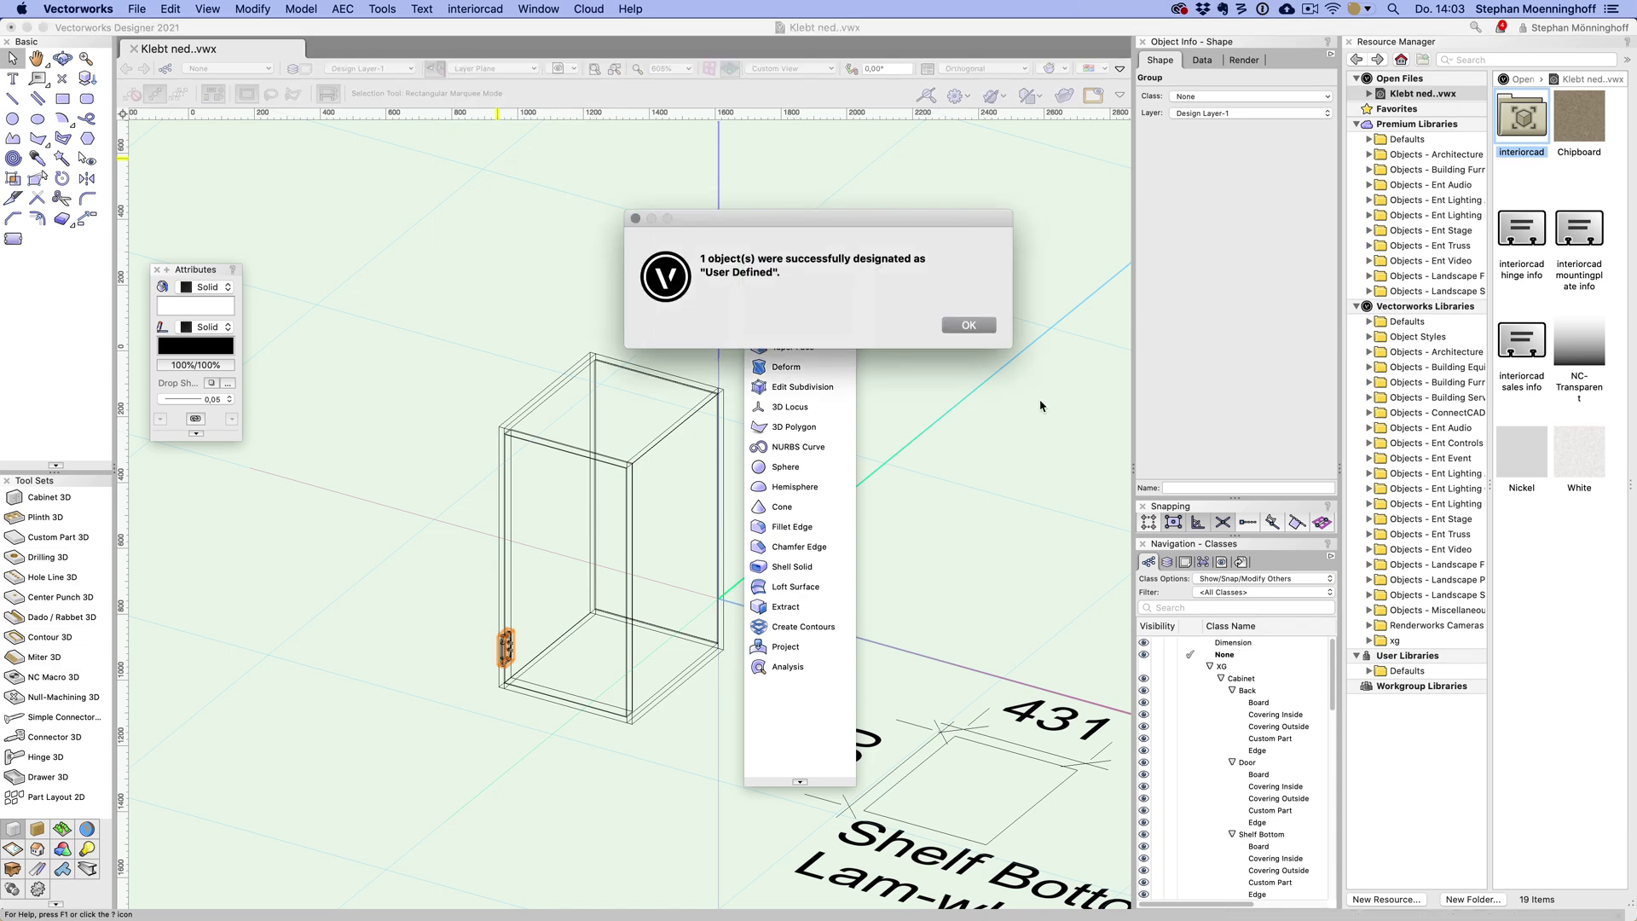
left_click(969, 326)
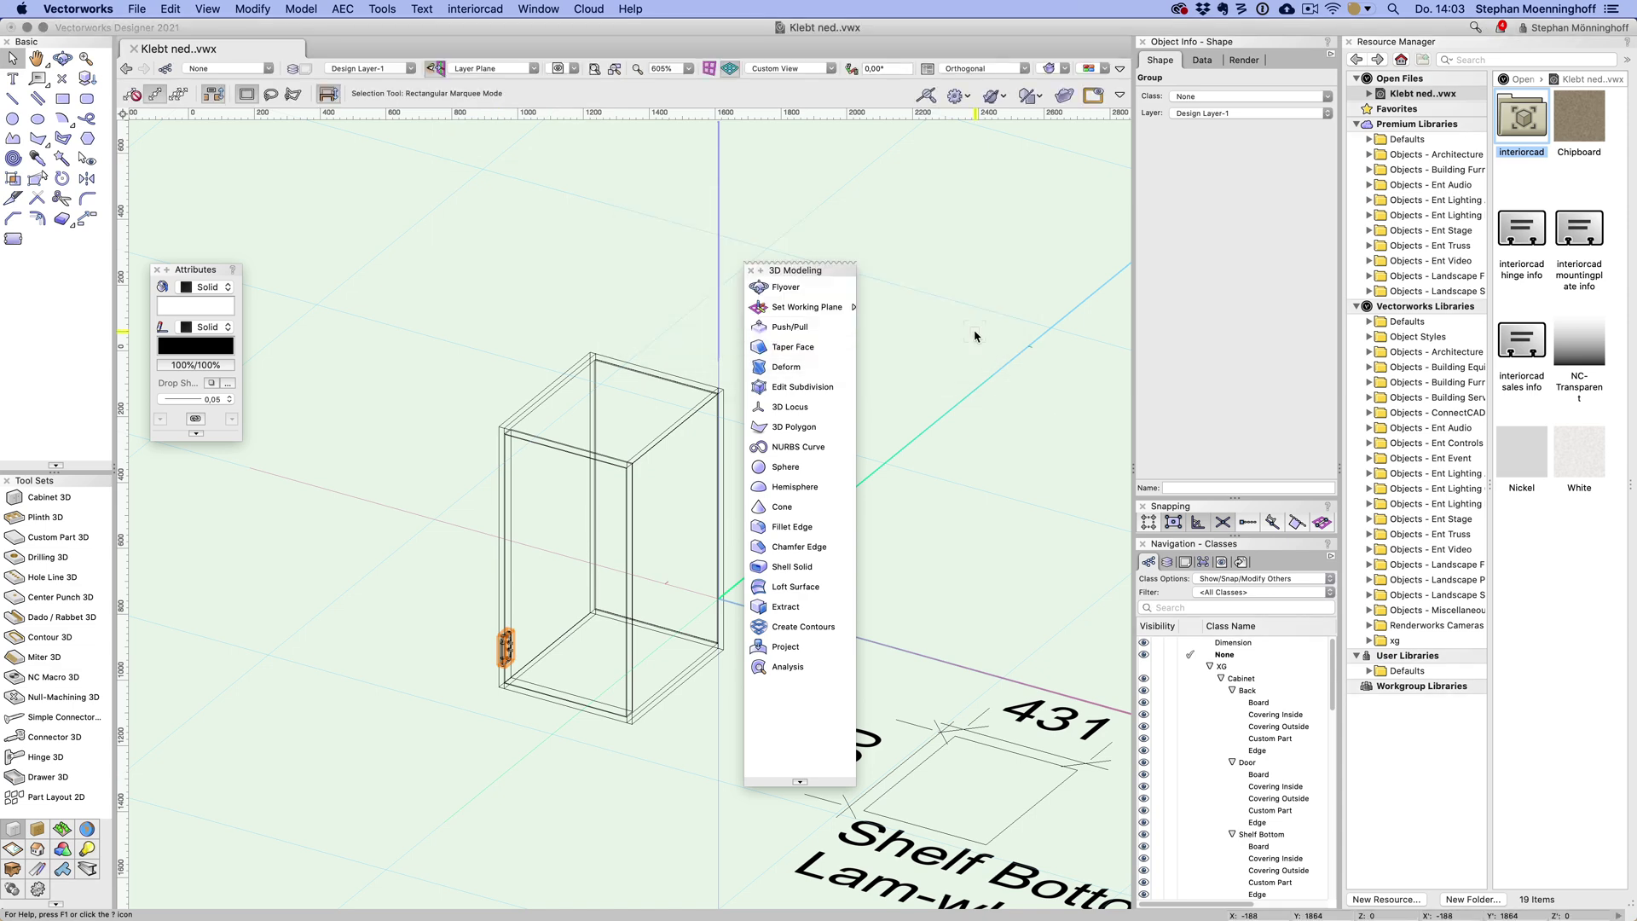
- In front view, copy the lower hinge straight up by about 601 mm to the upper end of the door
key("KP_1")
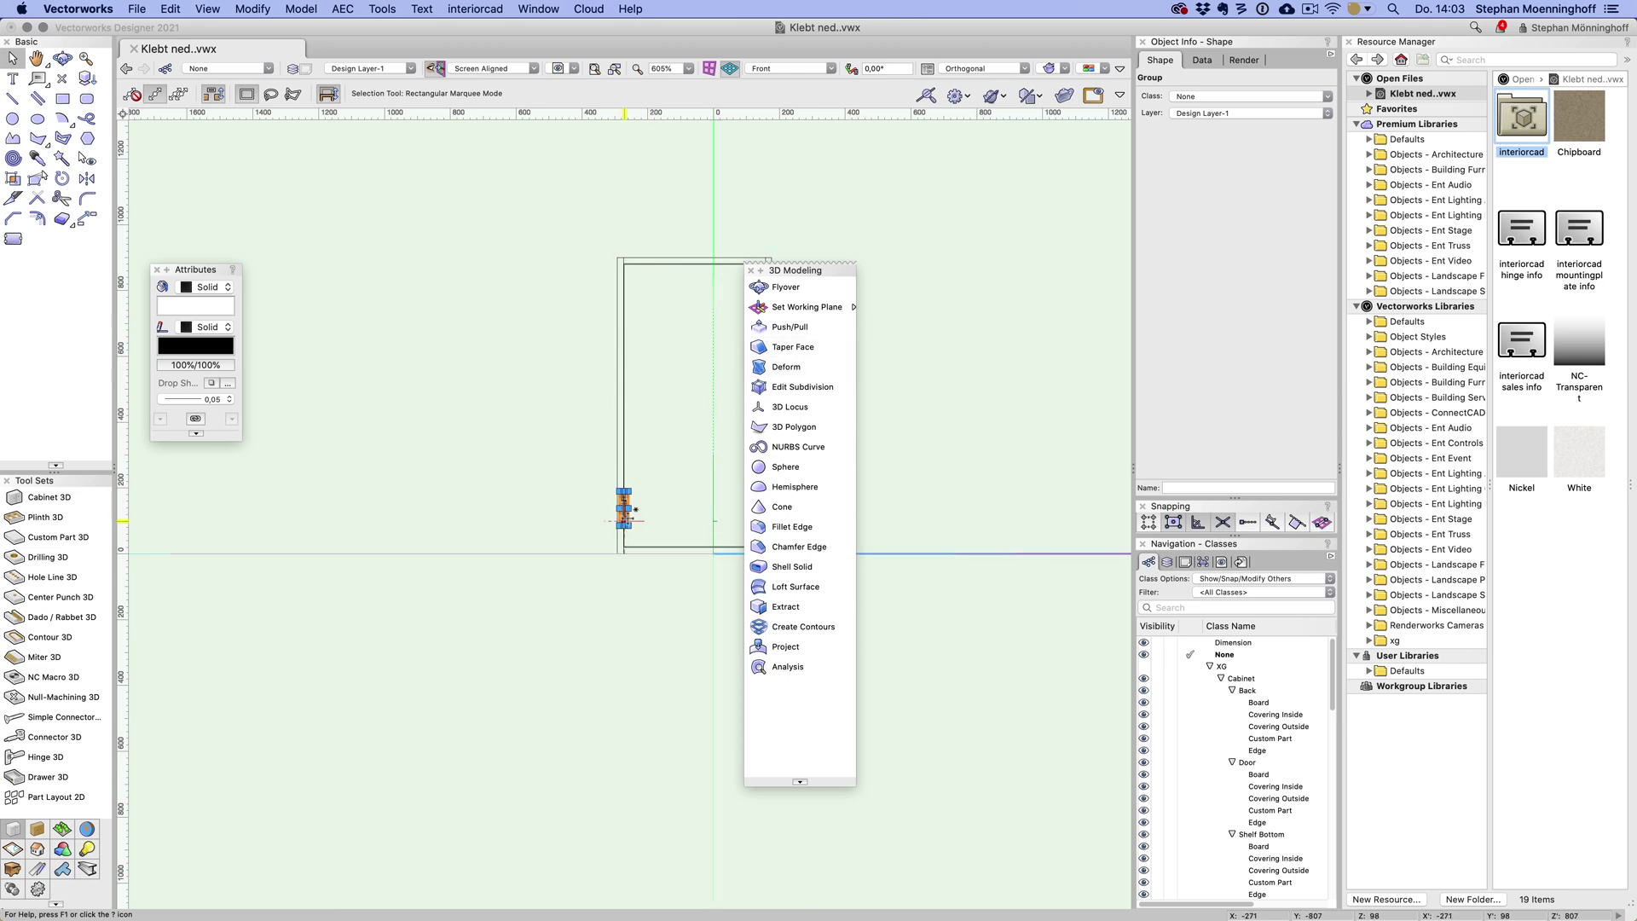
left_click_drag(624, 519, 624, 322, "alt")
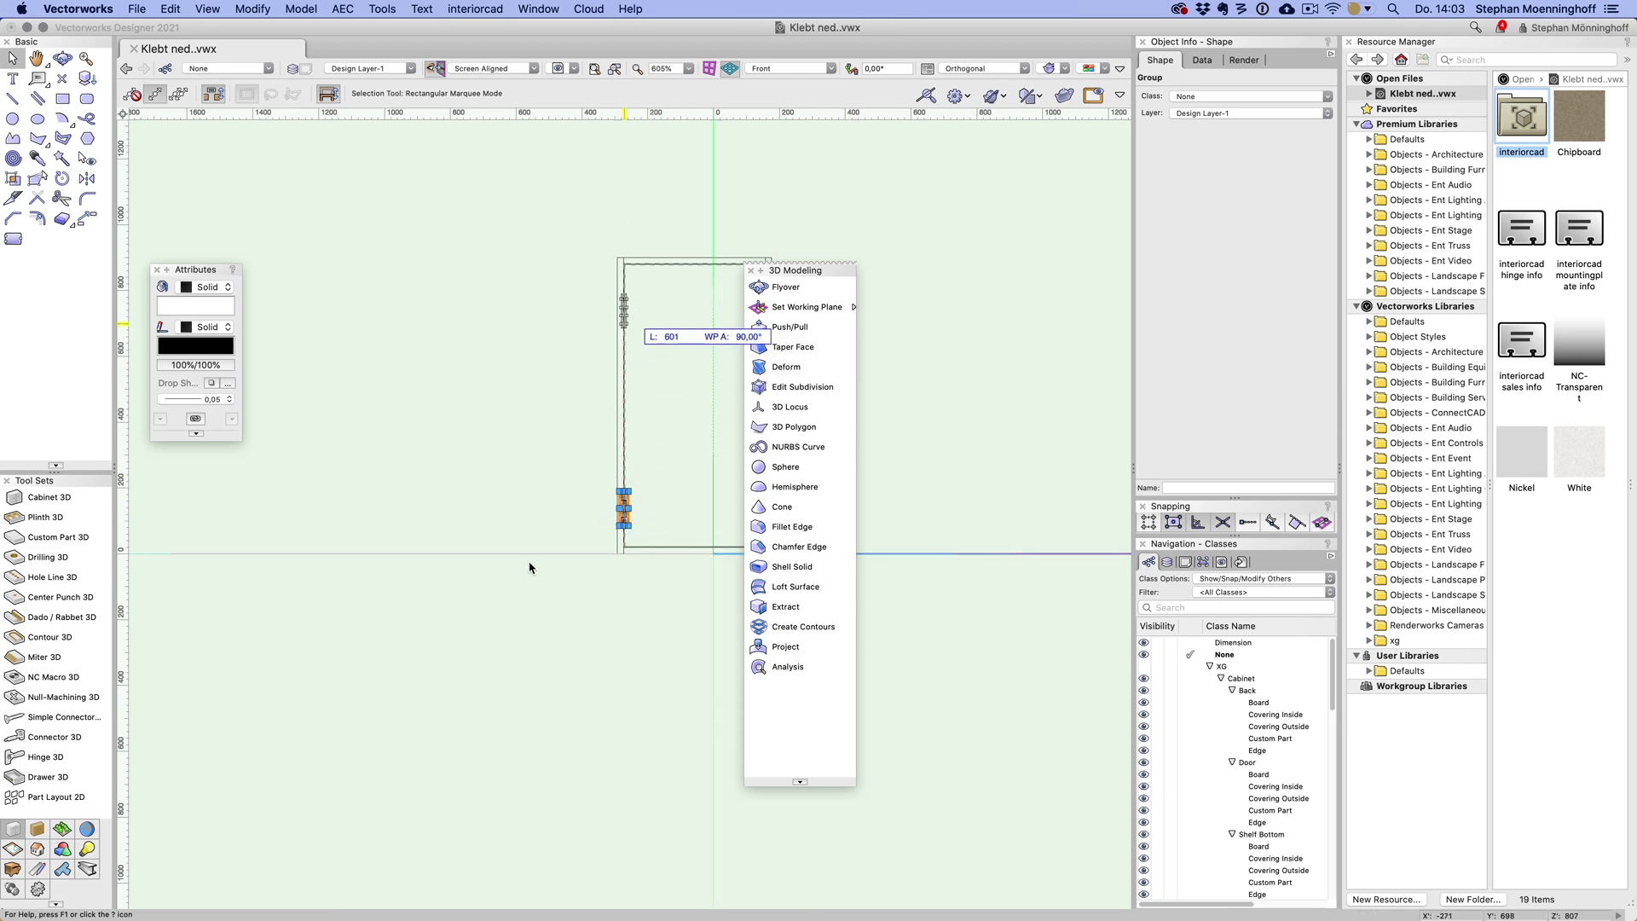
scroll(442, 575, "down", 3)
- Move the cabinet aside in a 3D view and check whether both hinges move with it
middle_click_drag(457, 598, 212, 701, "super")
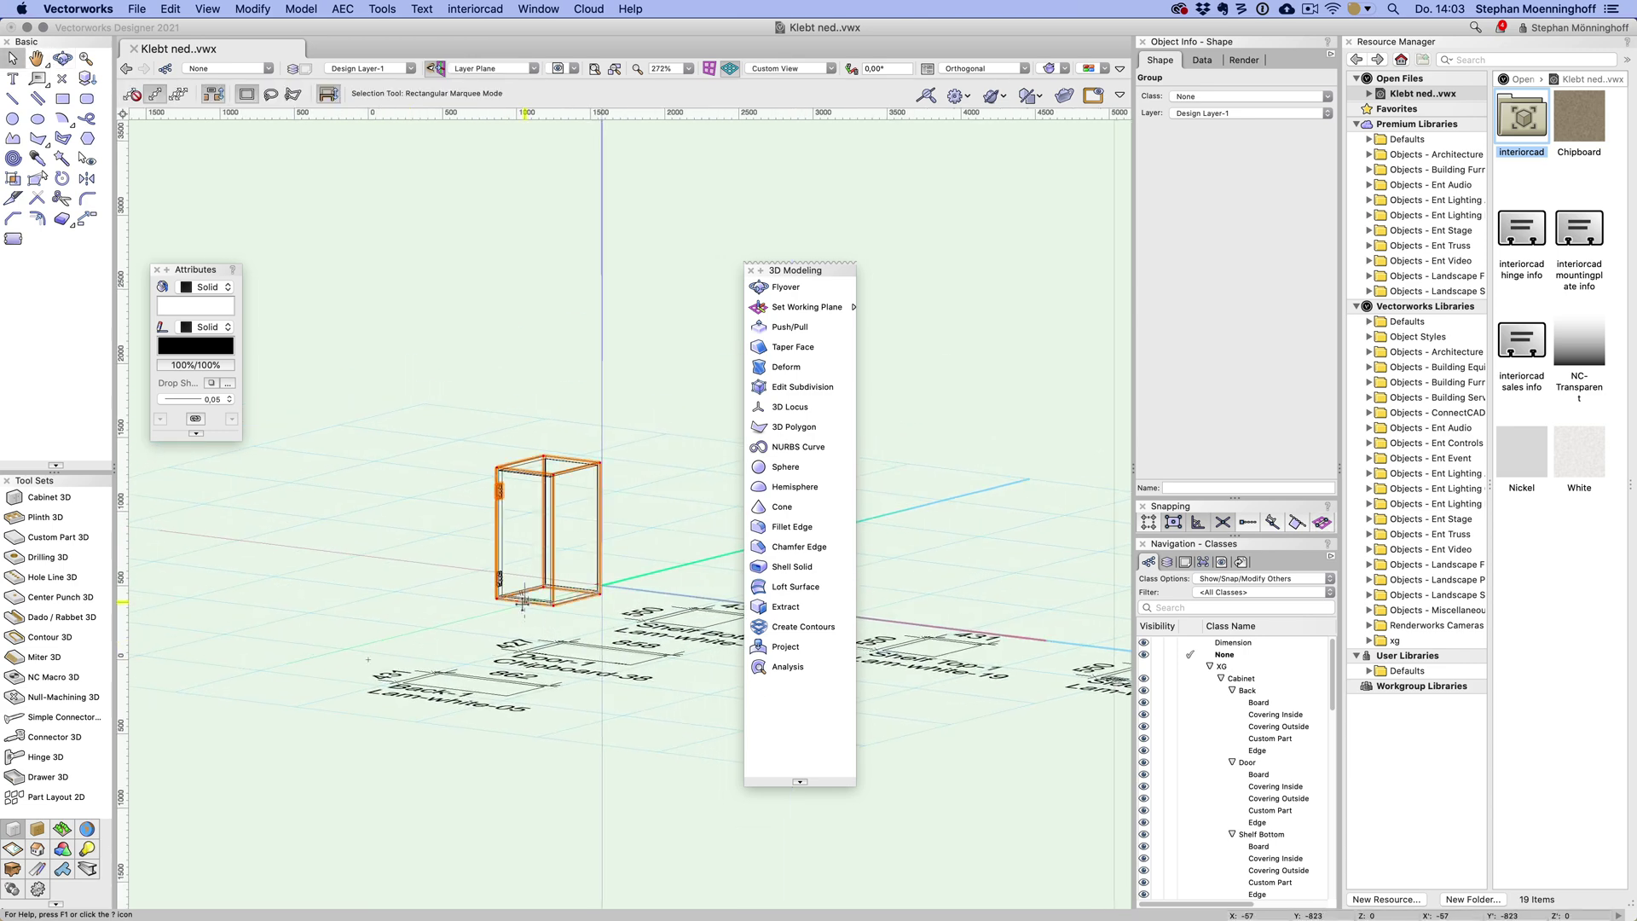
left_click_drag(526, 601, 414, 590)
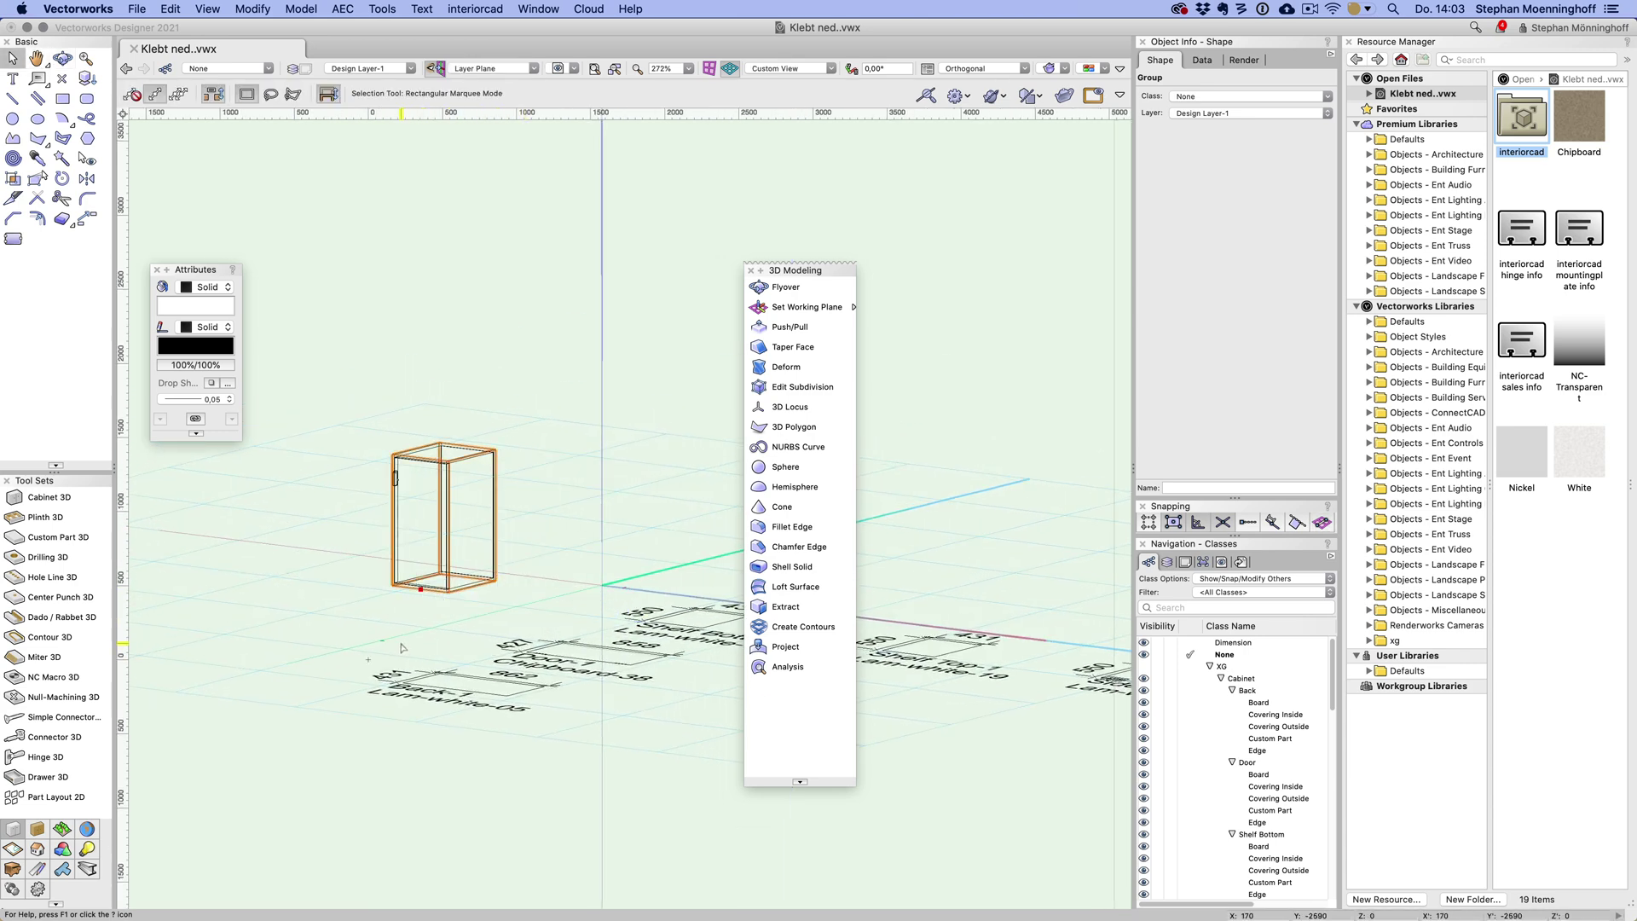
scroll(366, 580, "up", 4)
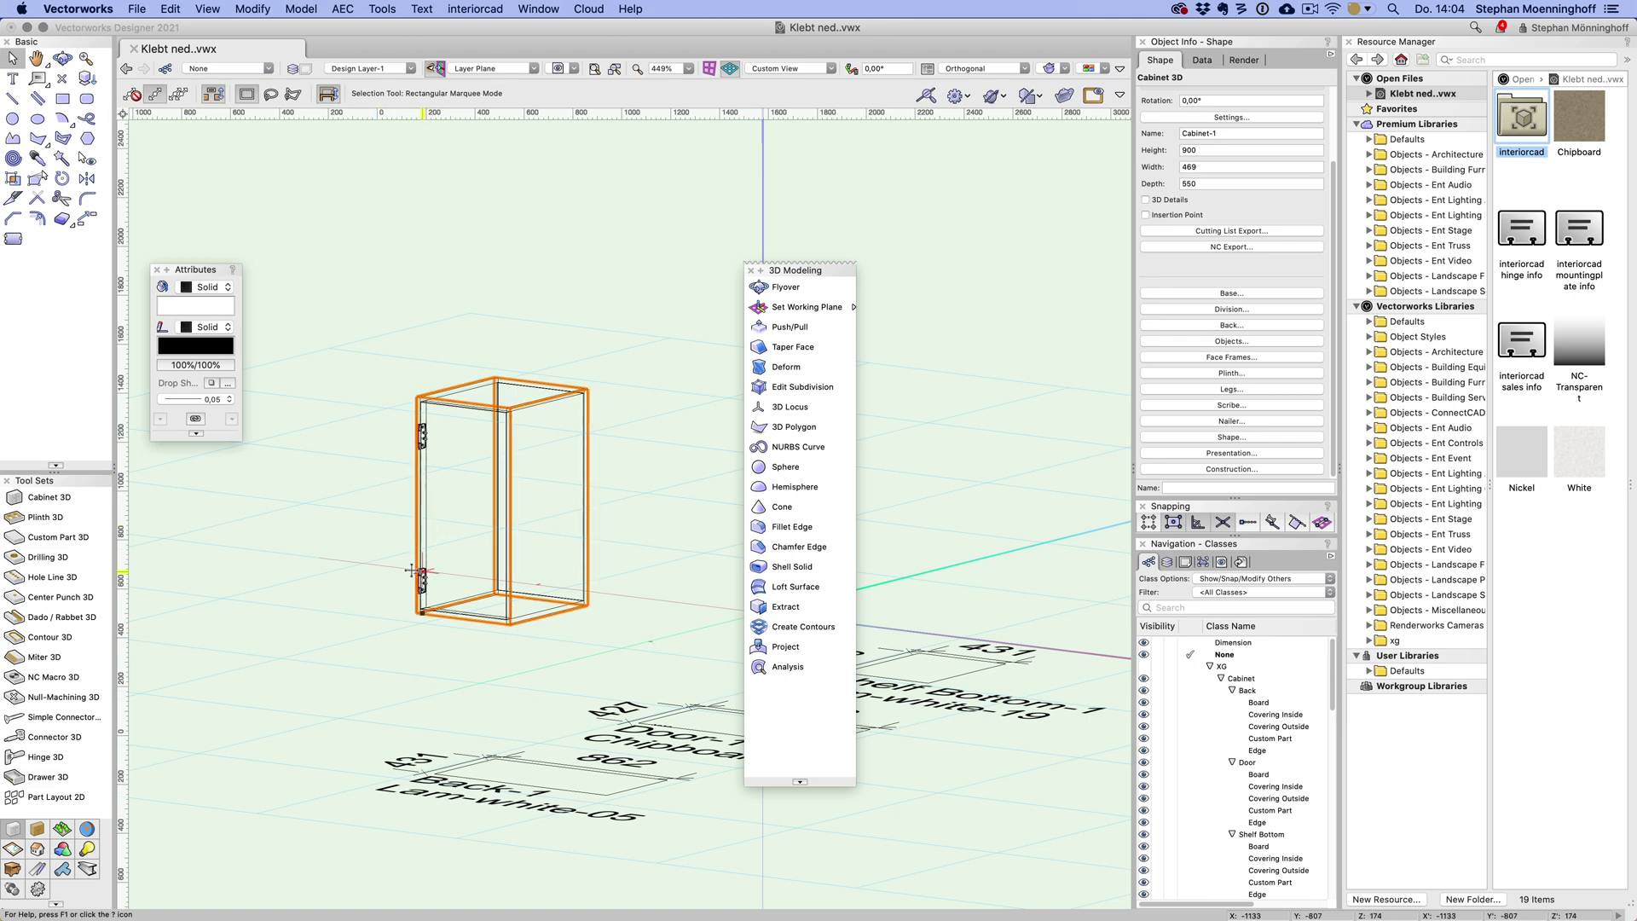
middle_click_drag(412, 566, 440, 609)
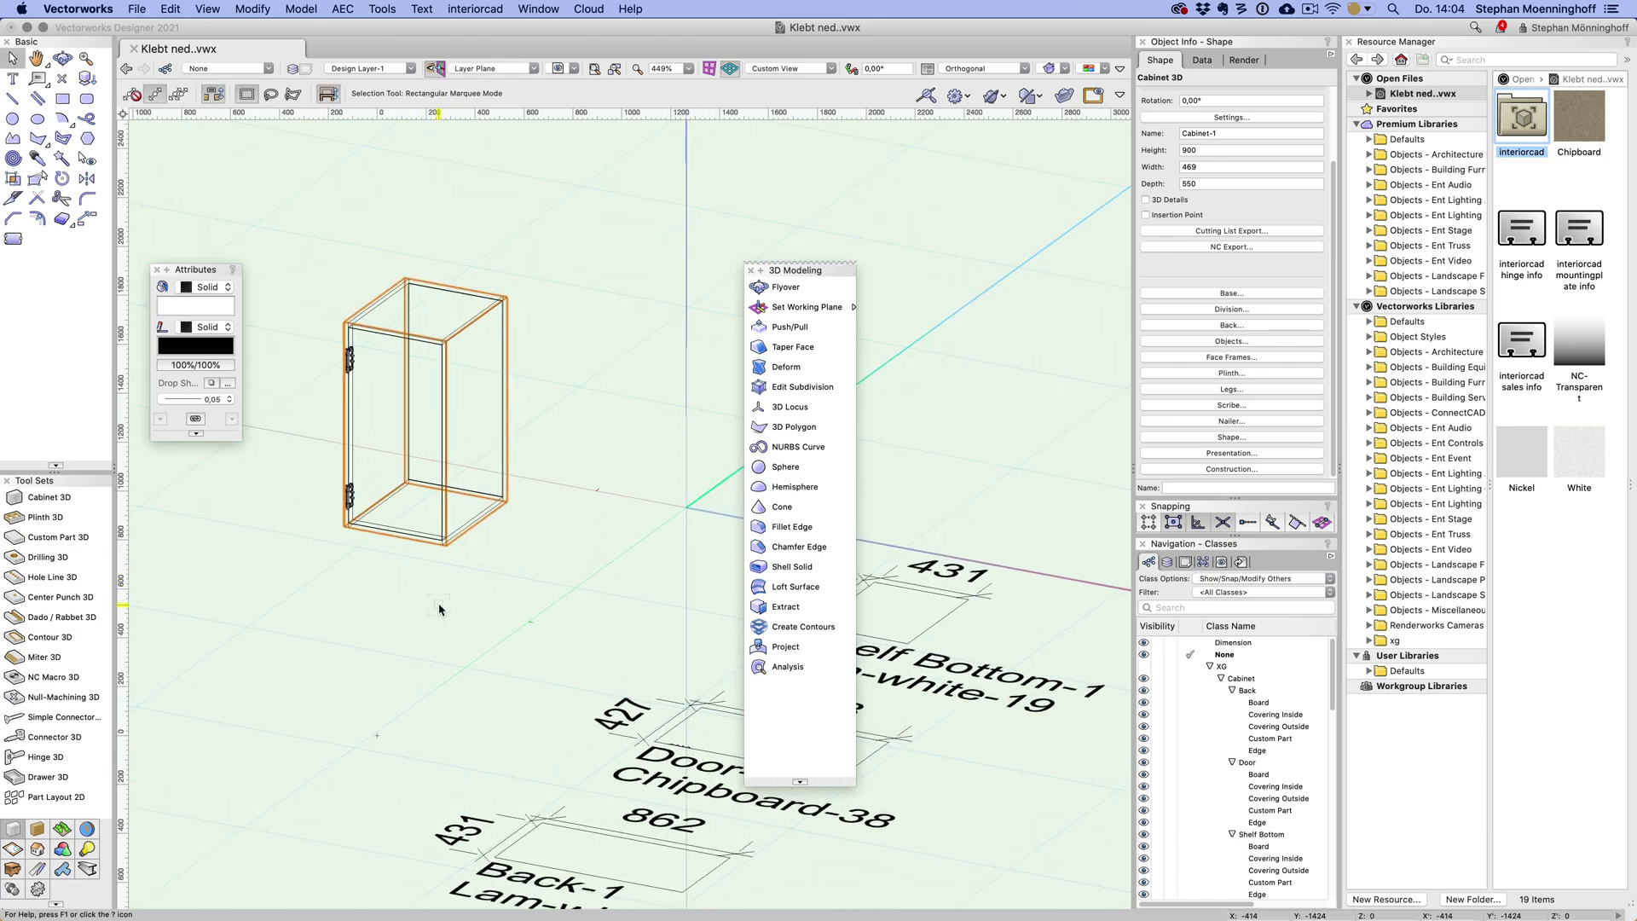